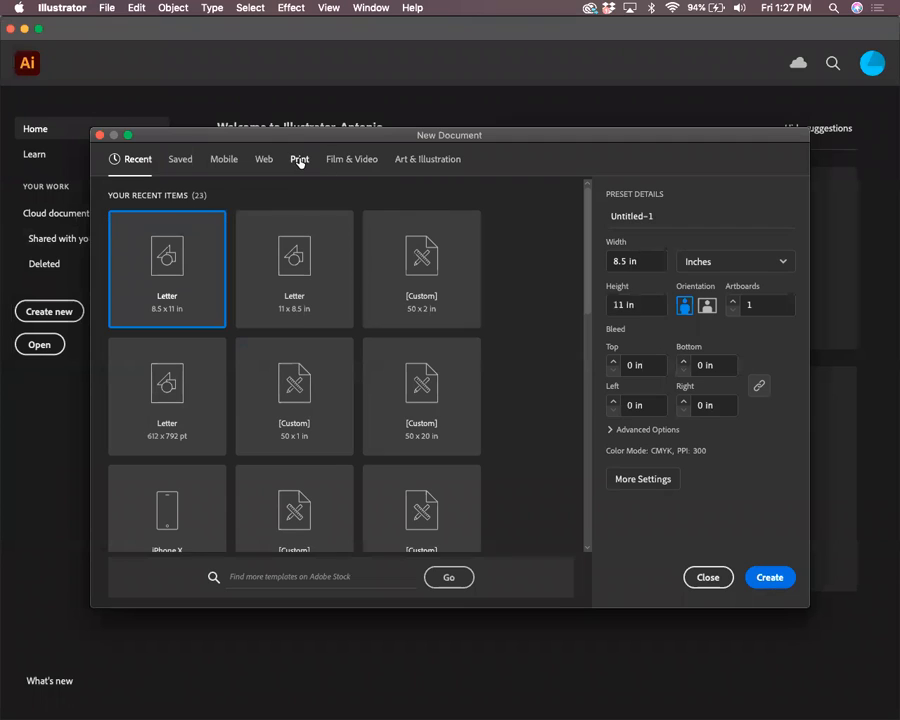
Set the new document's units to Inches, then dismiss the New Document dialog
{"action": "left_click", "coordinate": [755, 260]}
{"action": "left_click", "coordinate": [732, 358]}
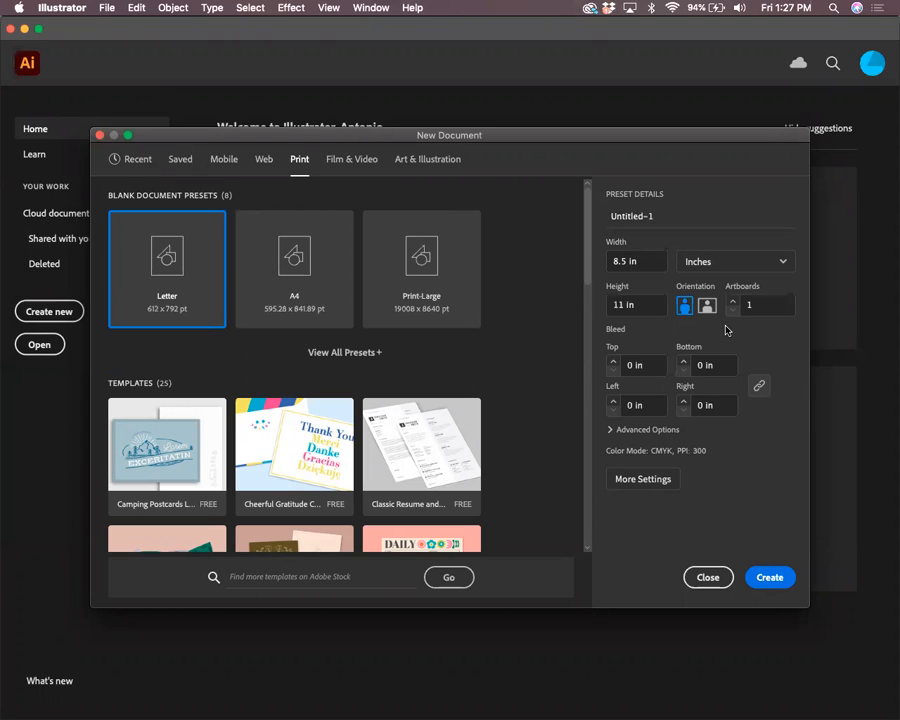
{"action": "left_click", "coordinate": [720, 262]}
{"action": "left_click", "coordinate": [719, 356]}
{"action": "left_click", "coordinate": [709, 577]}
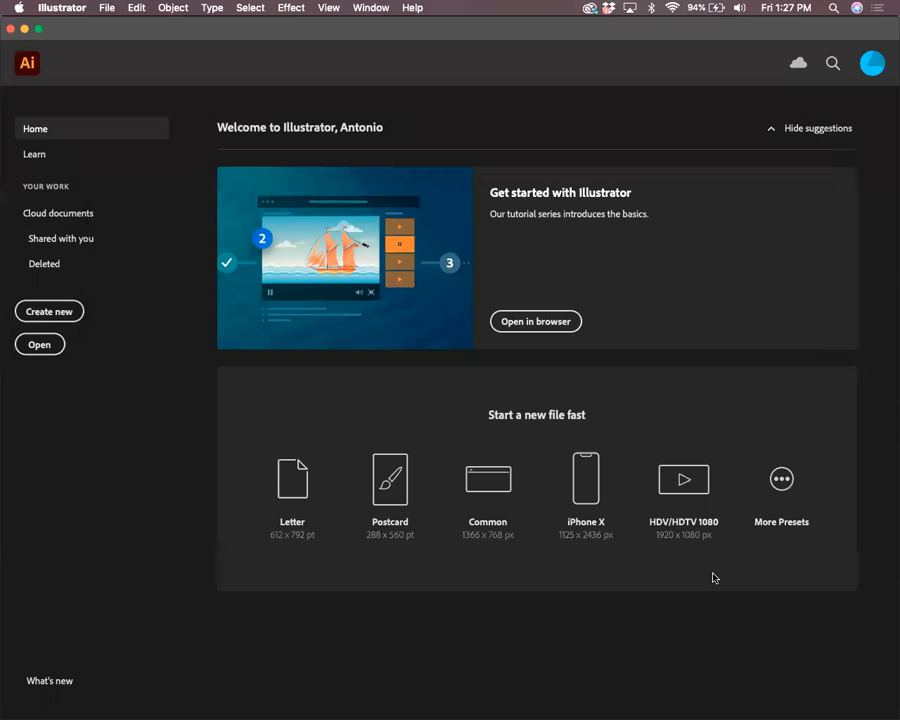
Set up a landscape Print document in inches, then close the dialog and the open document
{"action": "left_click", "coordinate": [57, 311]}
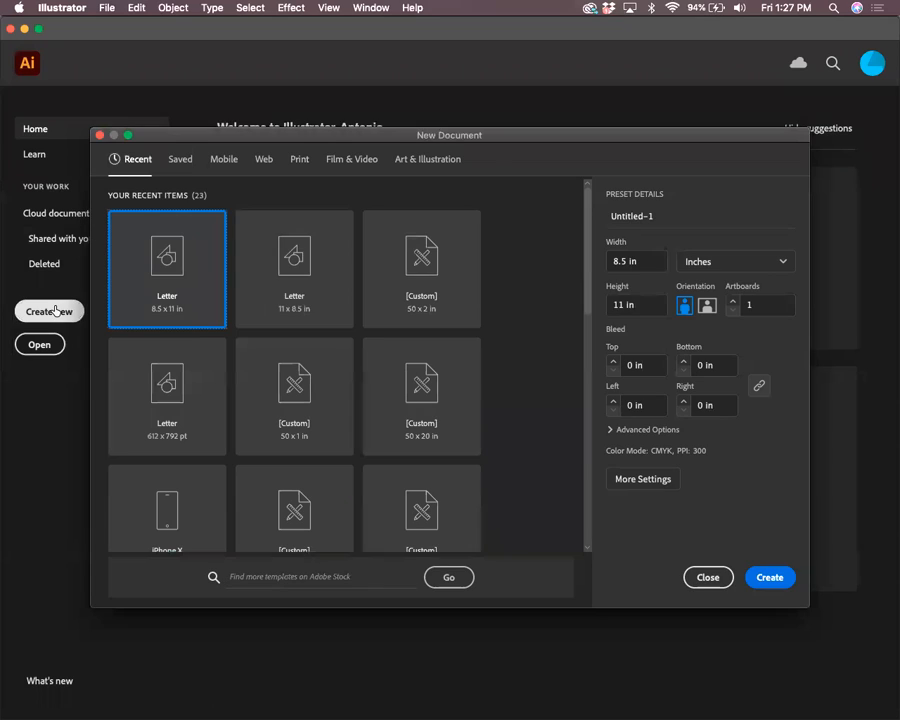
{"action": "left_click", "coordinate": [302, 162]}
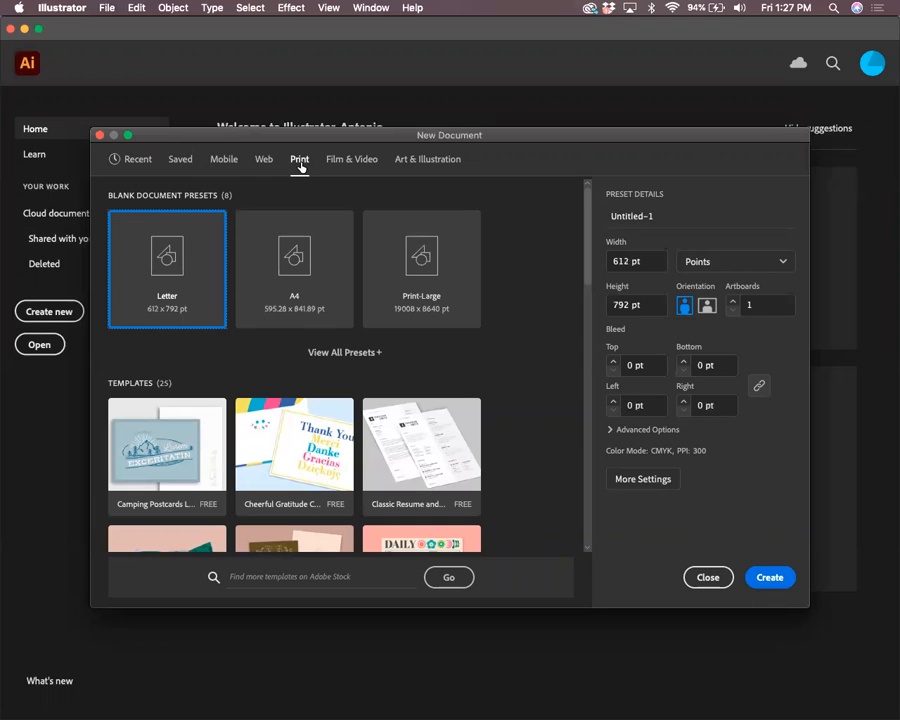
{"action": "left_click", "coordinate": [682, 265]}
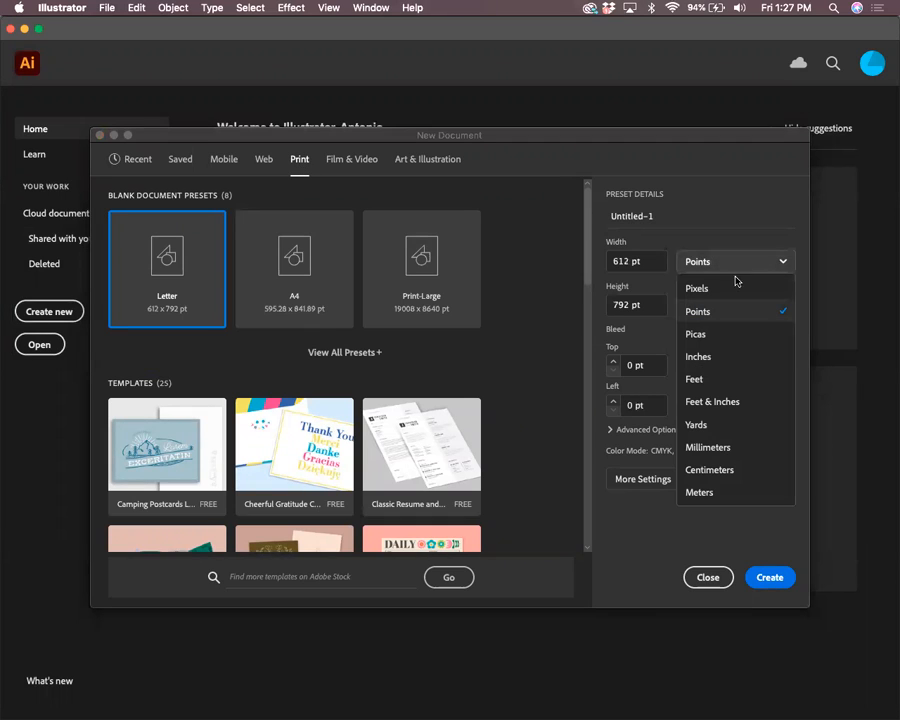
{"action": "left_click", "coordinate": [714, 358]}
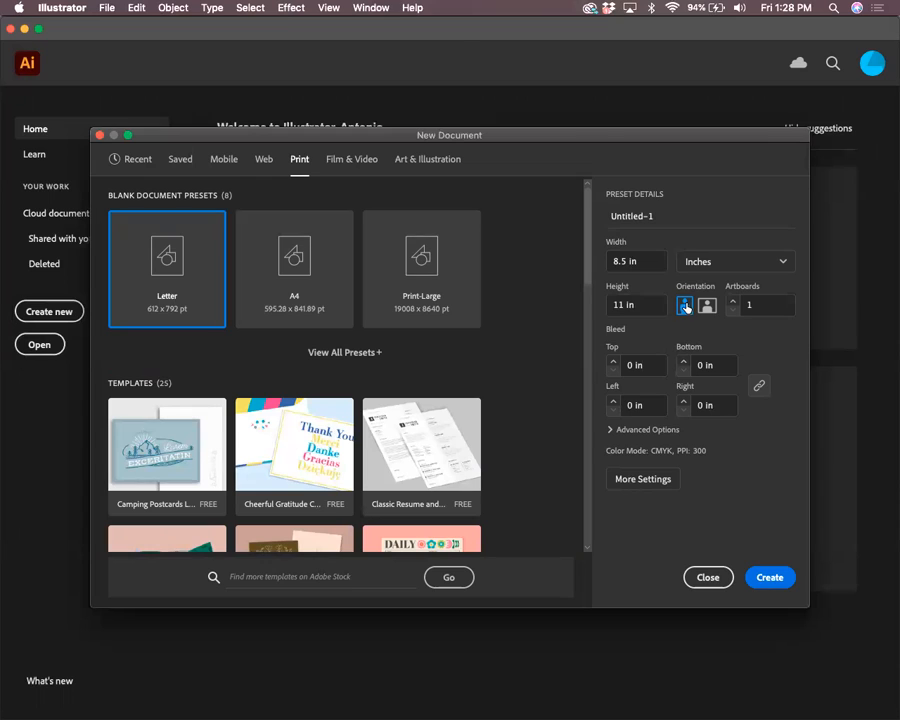
{"action": "left_click", "coordinate": [614, 431]}
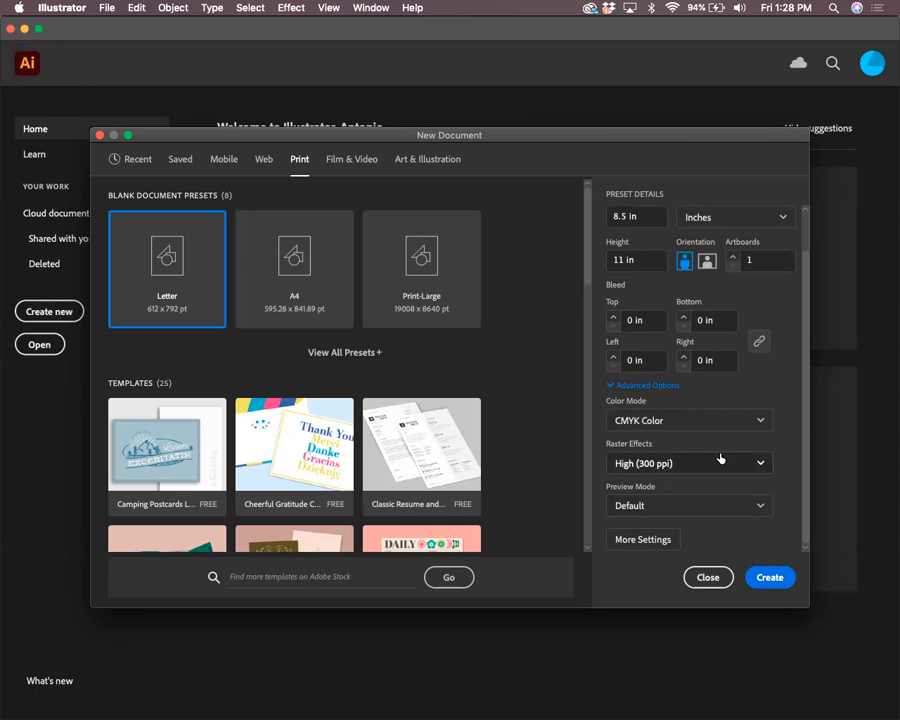
{"action": "left_click", "coordinate": [707, 262]}
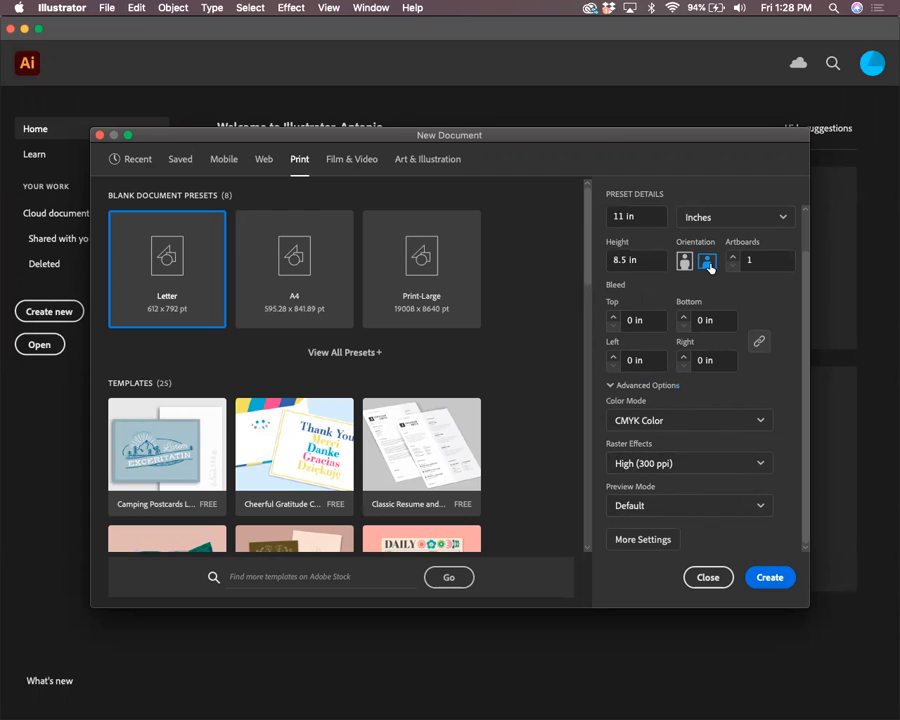
{"action": "left_click", "coordinate": [708, 577]}
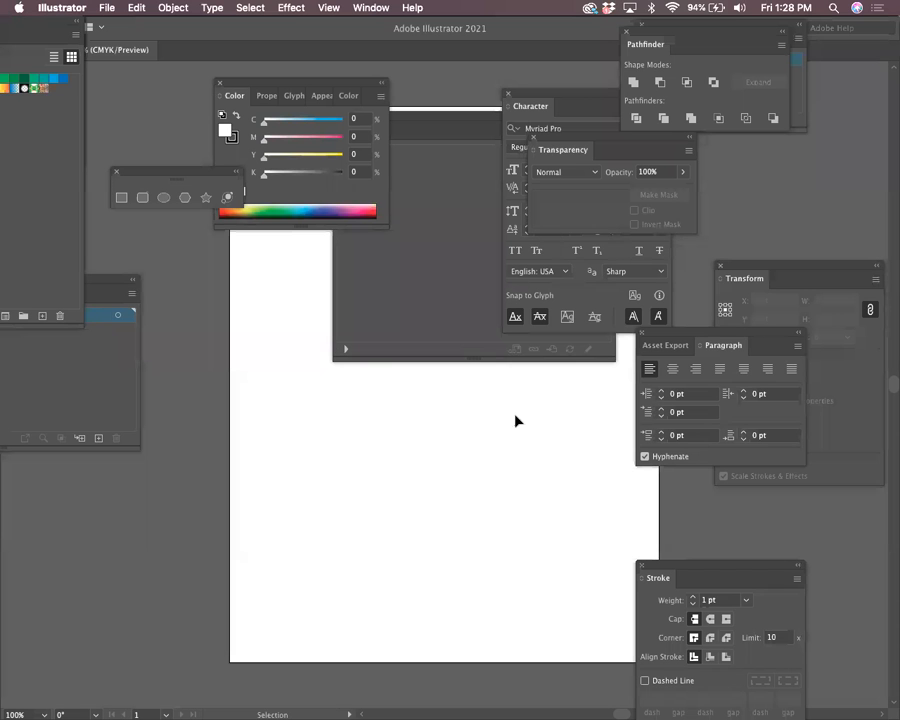
{"action": "key", "text": "super+w"}
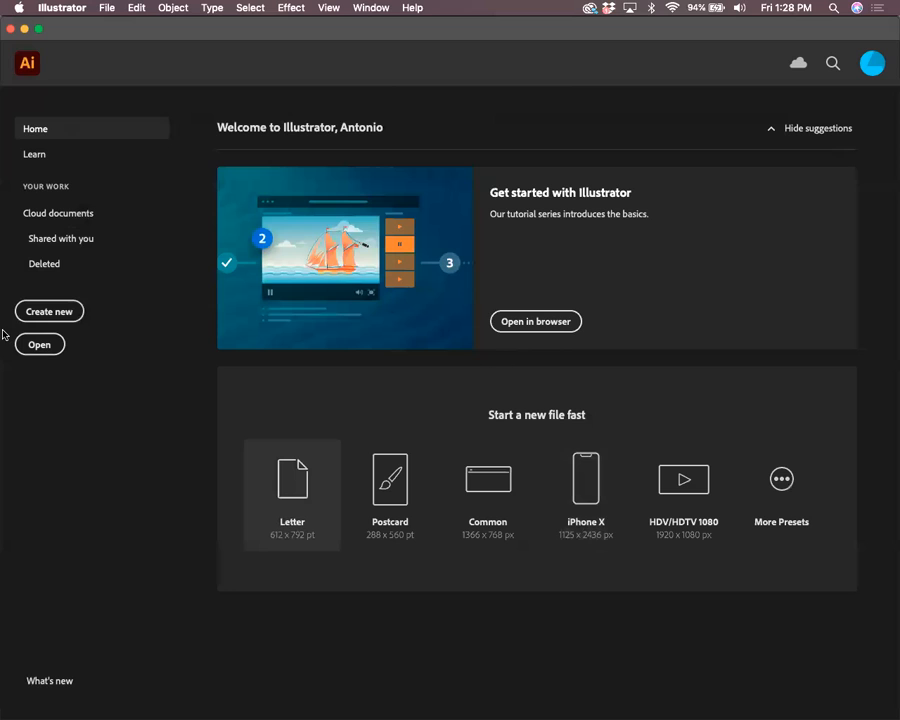
Create a landscape 11 × 8.5 in Print document in inches and move the Color panel aside
{"action": "left_click", "coordinate": [45, 314]}
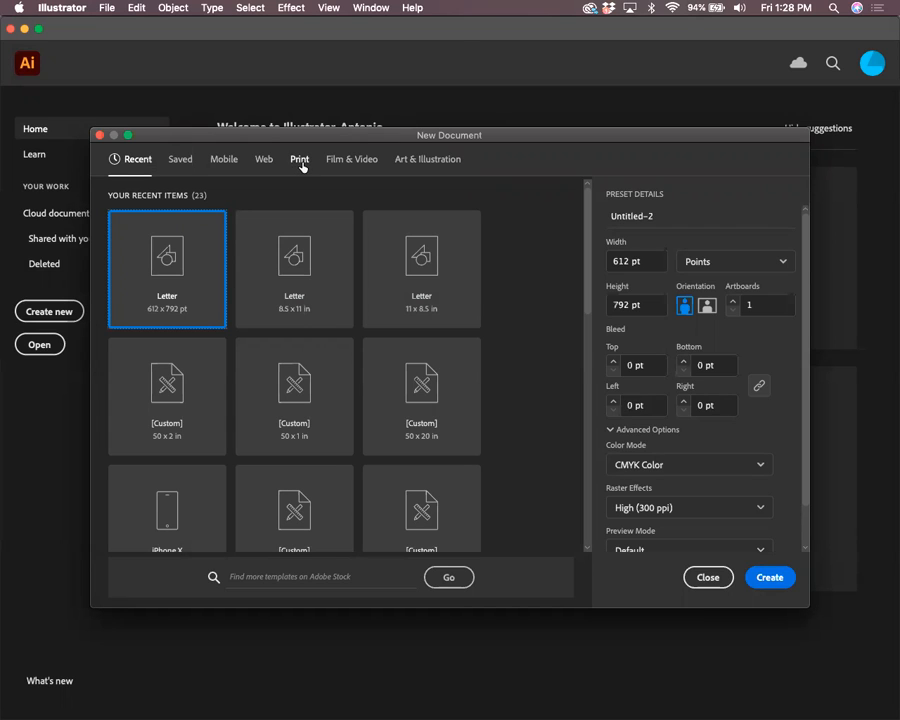
{"action": "left_click", "coordinate": [303, 162]}
{"action": "left_click", "coordinate": [725, 262]}
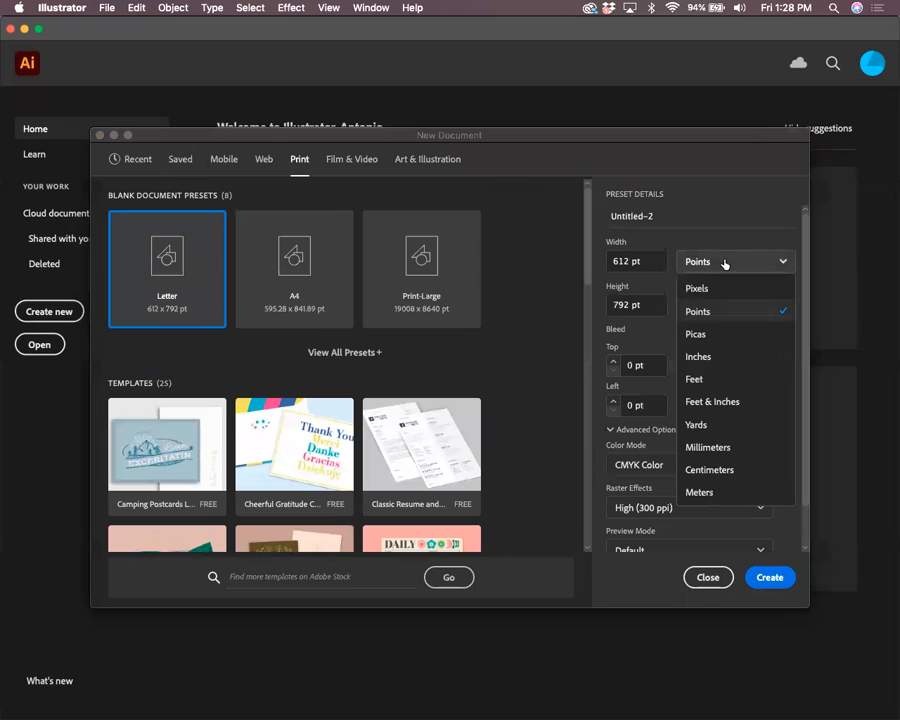
{"action": "left_click", "coordinate": [717, 356]}
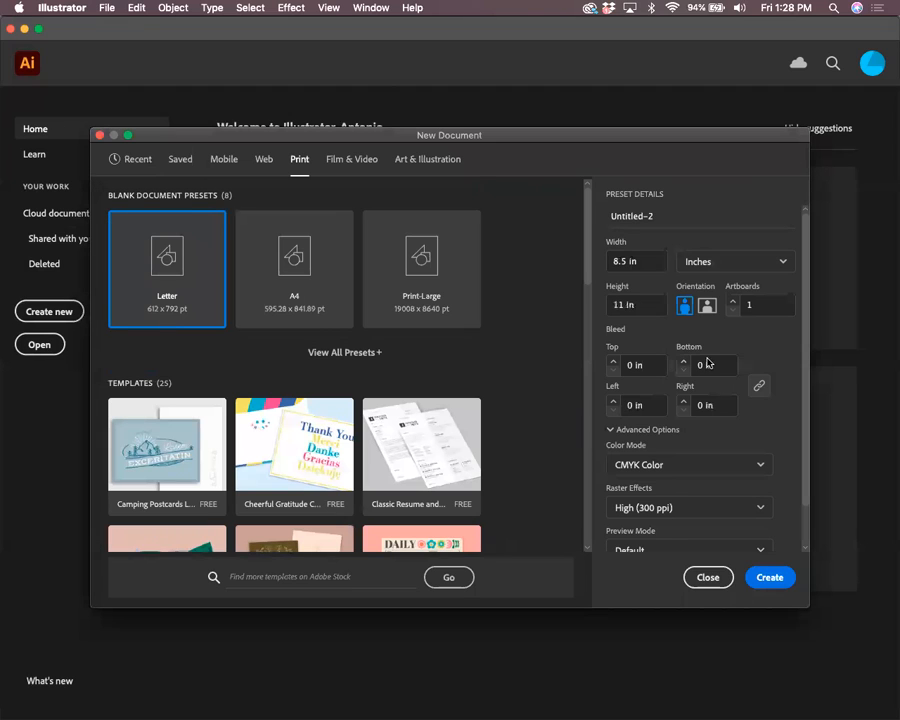
{"action": "left_click", "coordinate": [707, 307]}
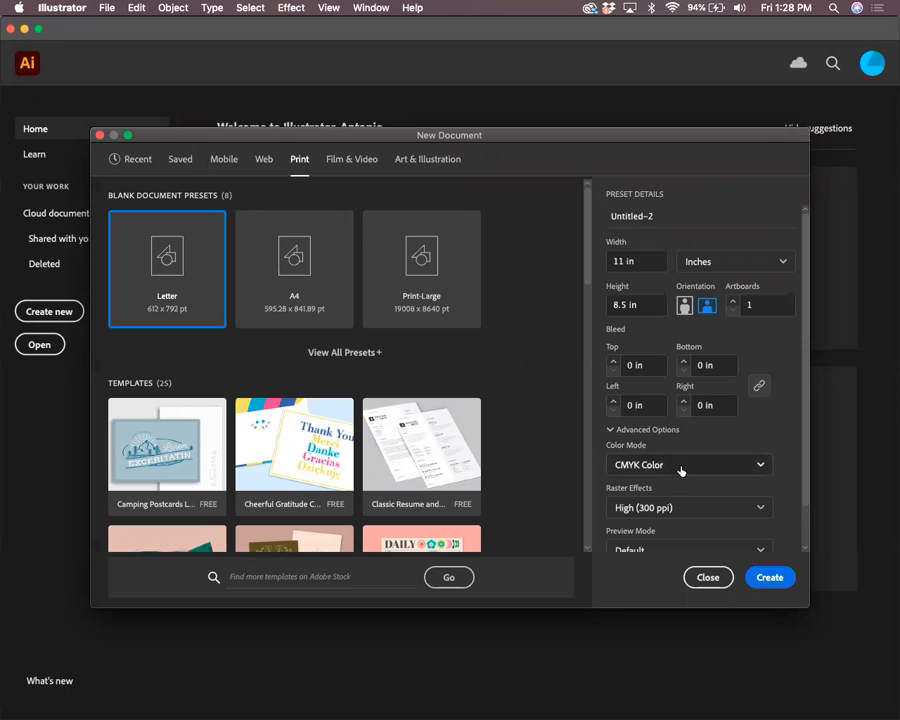
{"action": "left_click", "coordinate": [775, 580]}
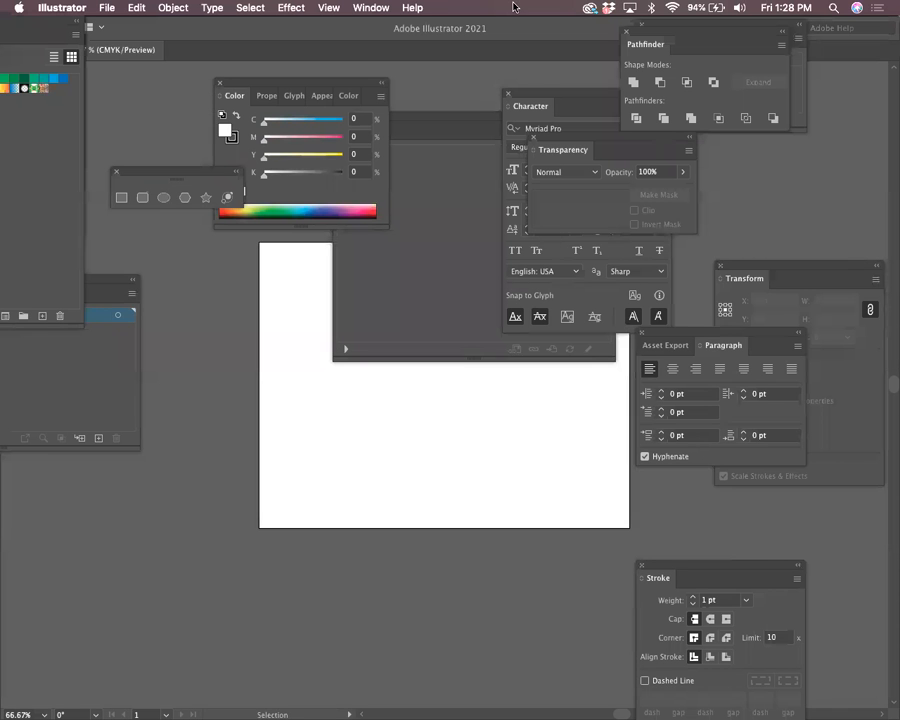
{"action": "left_click_drag", "start_coordinate": [277, 80], "coordinate": [810, 184]}
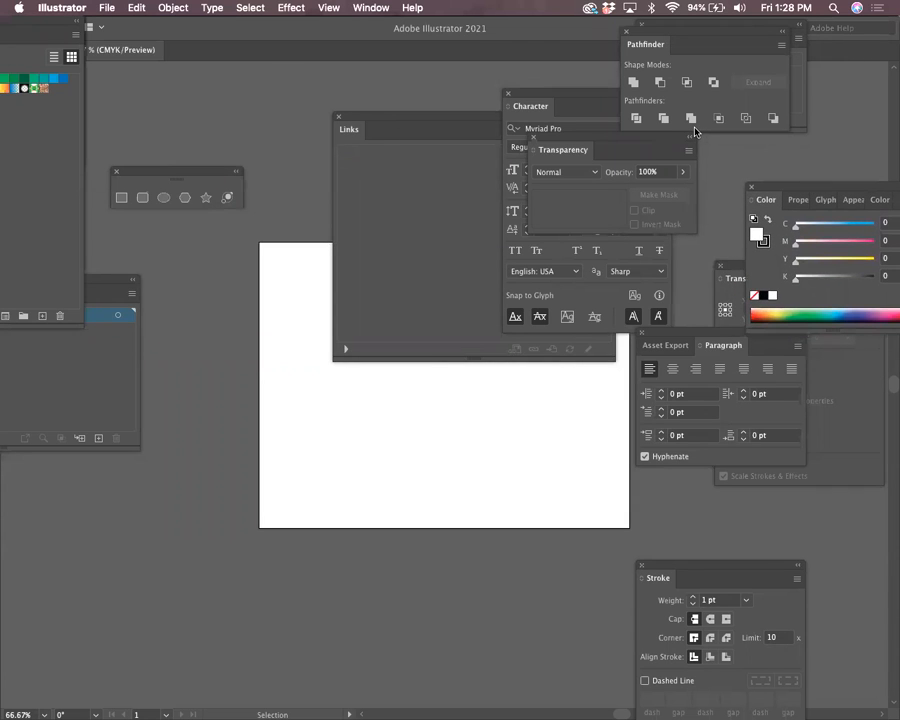
Close the Links, Swatches and Artboards panels and pull the Character and Layers panels out
{"action": "left_click_drag", "start_coordinate": [408, 133], "coordinate": [581, 168]}
{"action": "left_click", "coordinate": [528, 165]}
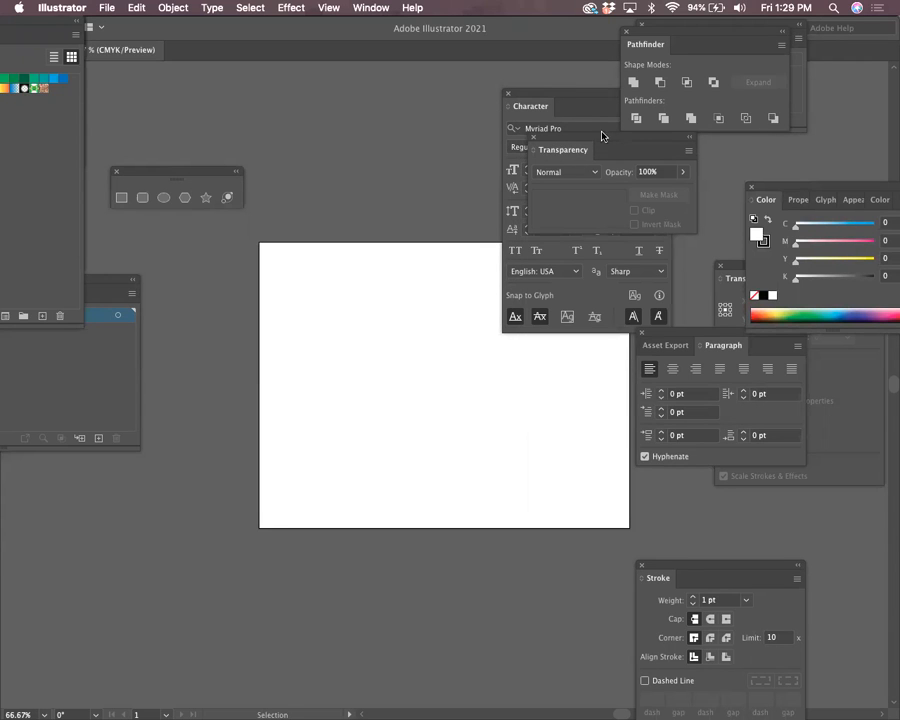
{"action": "left_click_drag", "start_coordinate": [593, 137], "coordinate": [784, 133]}
{"action": "left_click_drag", "start_coordinate": [534, 92], "coordinate": [762, 62]}
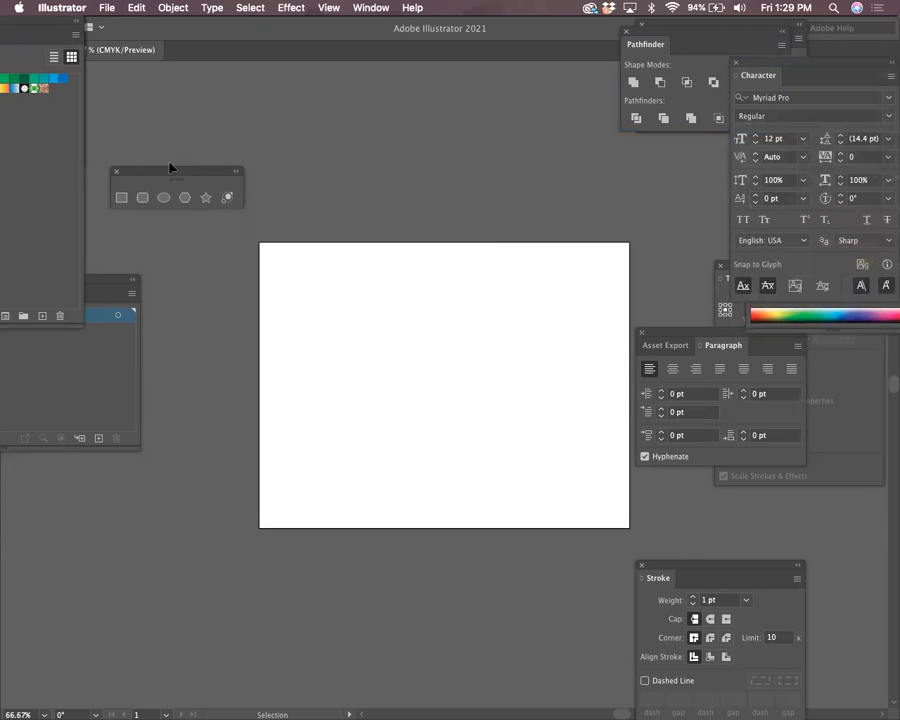
{"action": "left_click_drag", "start_coordinate": [56, 30], "coordinate": [311, 286]}
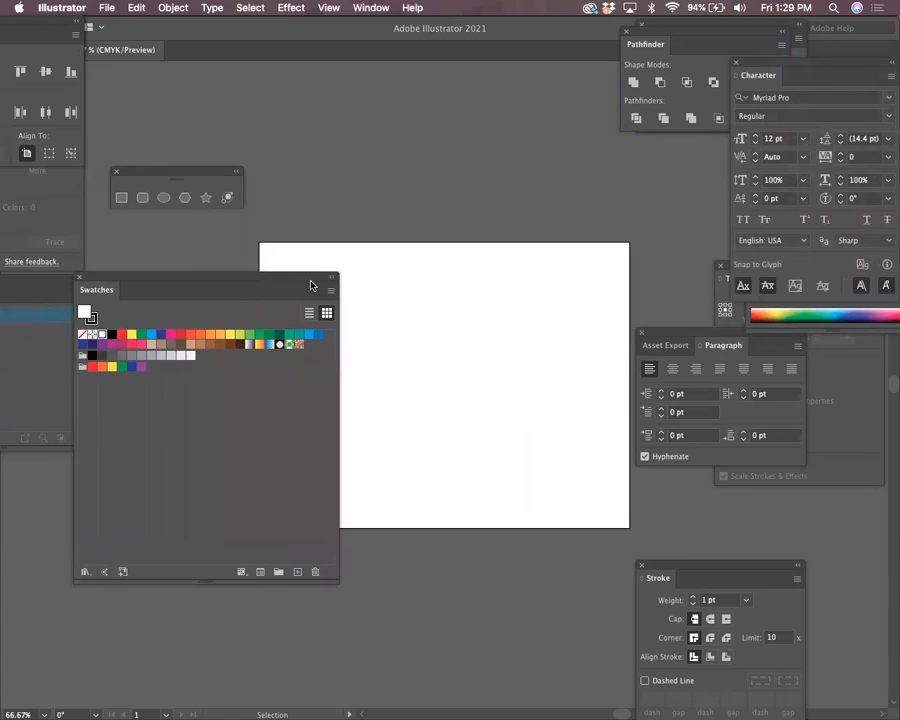
{"action": "left_click", "coordinate": [79, 275]}
{"action": "left_click_drag", "start_coordinate": [80, 283], "coordinate": [560, 68]}
{"action": "left_click", "coordinate": [648, 25]}
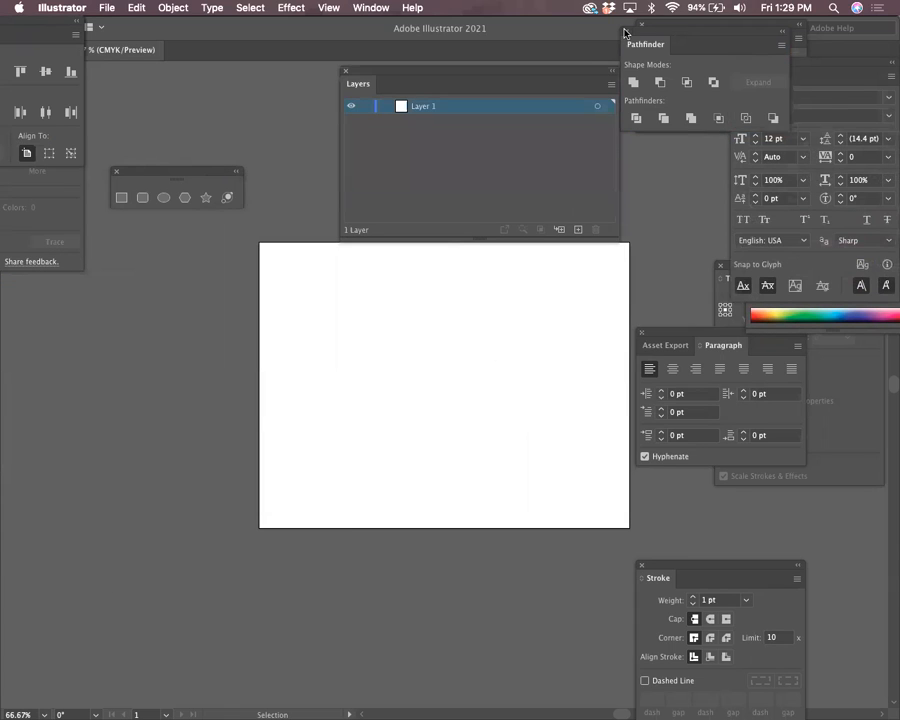
{"action": "left_click", "coordinate": [643, 24]}
Dock Transparency, Color and Stroke under Character, closing the Transform and Paragraph groups
{"action": "left_click_drag", "start_coordinate": [741, 70], "coordinate": [676, 34]}
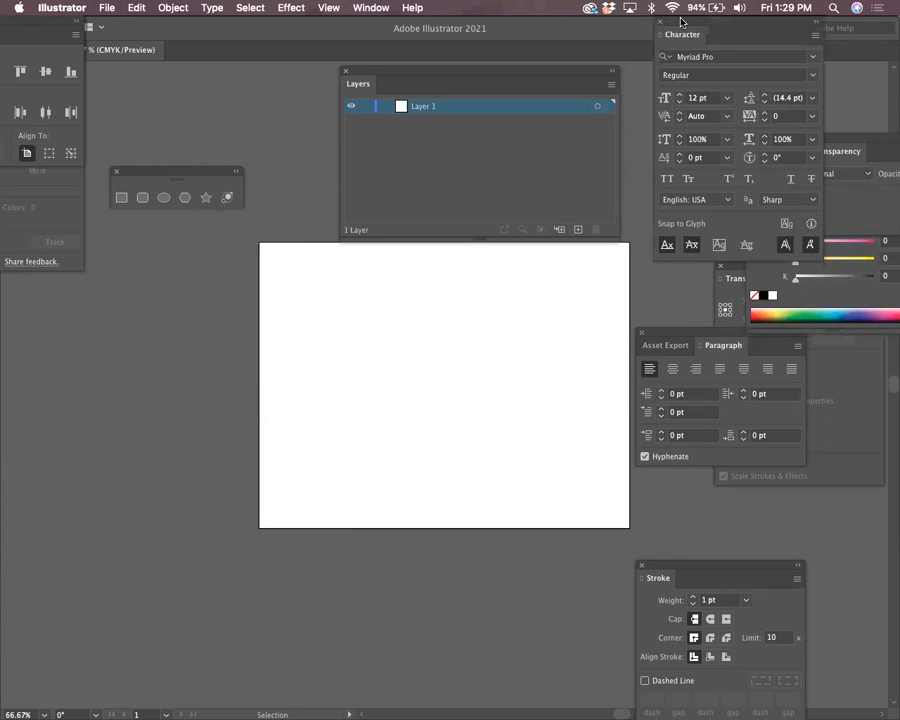
{"action": "left_click_drag", "start_coordinate": [862, 152], "coordinate": [704, 114]}
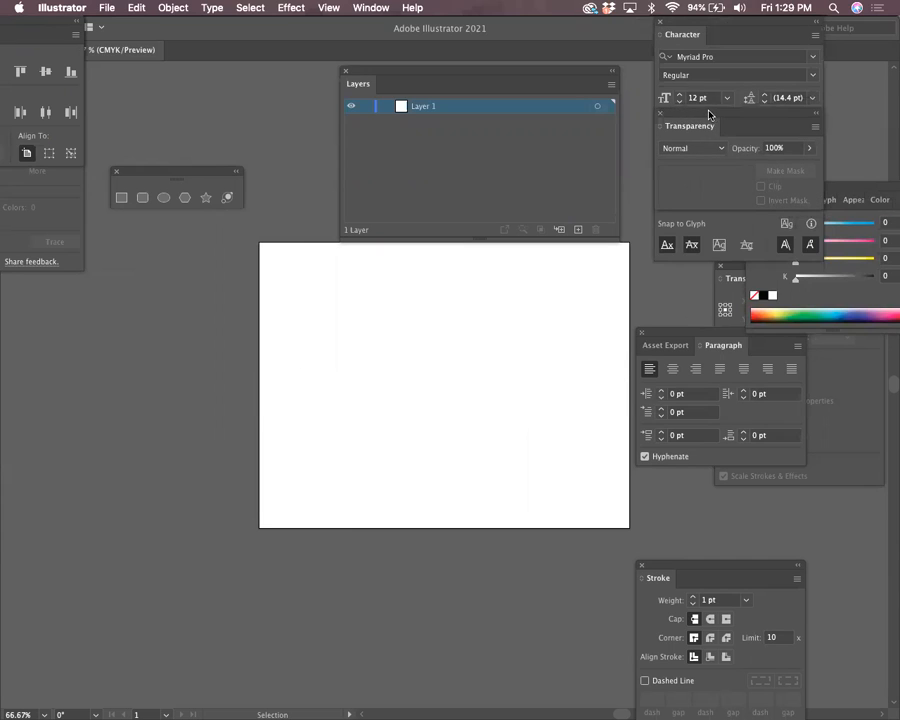
{"action": "left_click", "coordinate": [861, 197]}
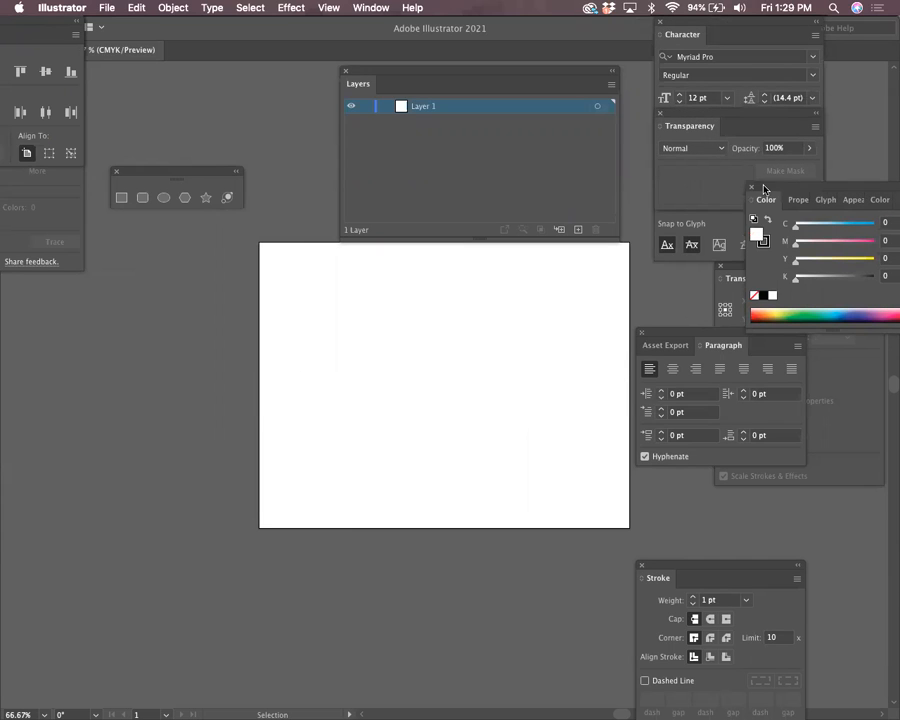
{"action": "left_click_drag", "start_coordinate": [761, 193], "coordinate": [766, 133]}
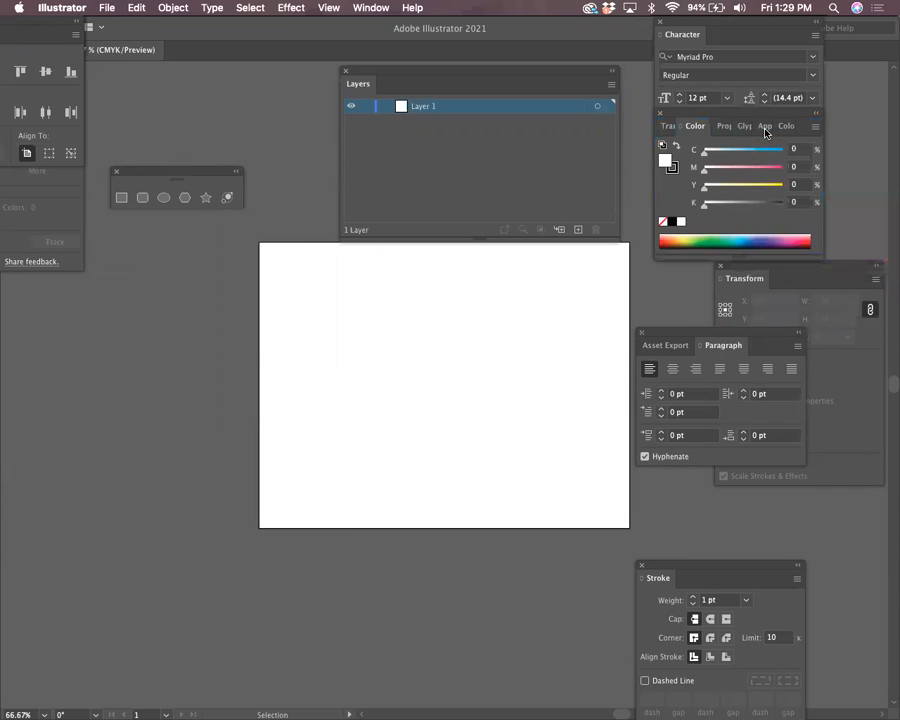
{"action": "left_click", "coordinate": [720, 266]}
{"action": "left_click", "coordinate": [641, 333]}
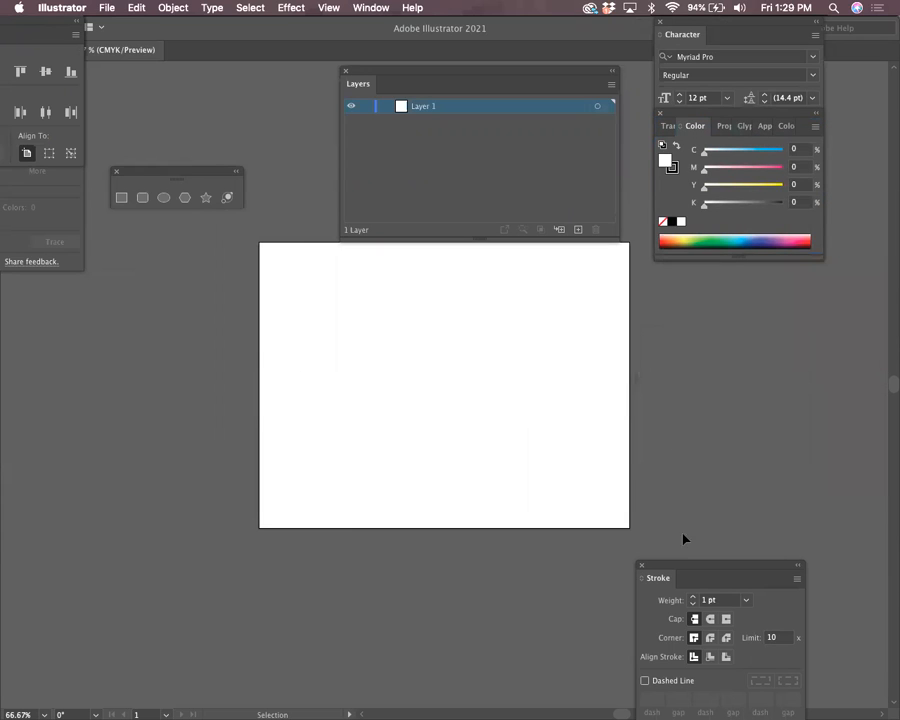
{"action": "left_click_drag", "start_coordinate": [679, 566], "coordinate": [697, 283]}
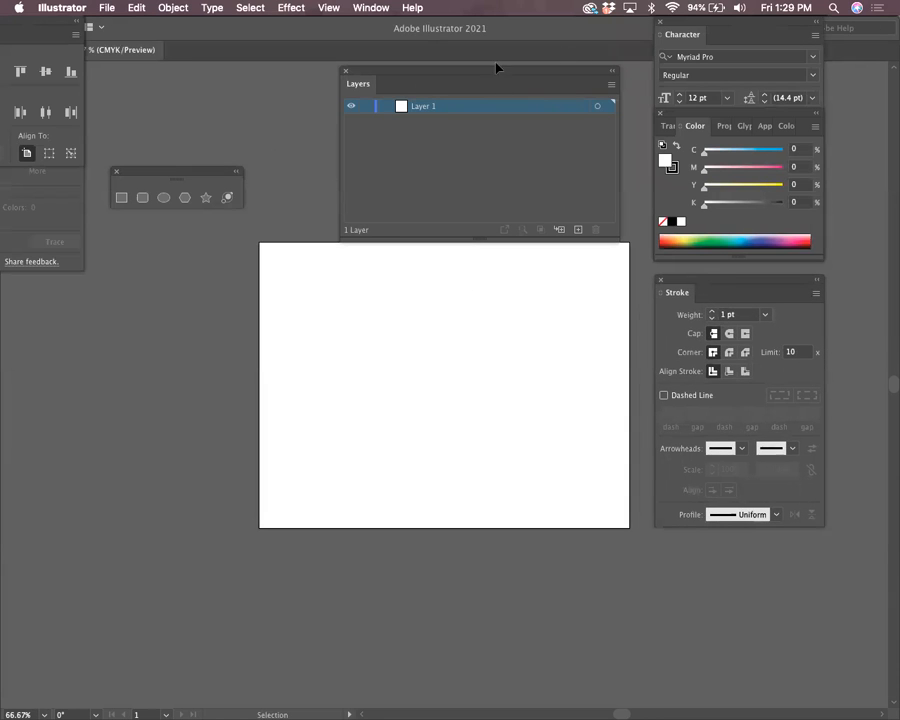
Float the Align and Image Trace panels beside the artboard and reveal the full toolbar
{"action": "mouse_move", "coordinate": [52, 26]}
{"action": "left_mouse_down"}
{"action": "mouse_move", "coordinate": [297, 341]}
{"action": "mouse_move", "coordinate": [854, 569]}
{"action": "mouse_move", "coordinate": [792, 539]}
{"action": "left_mouse_up"}
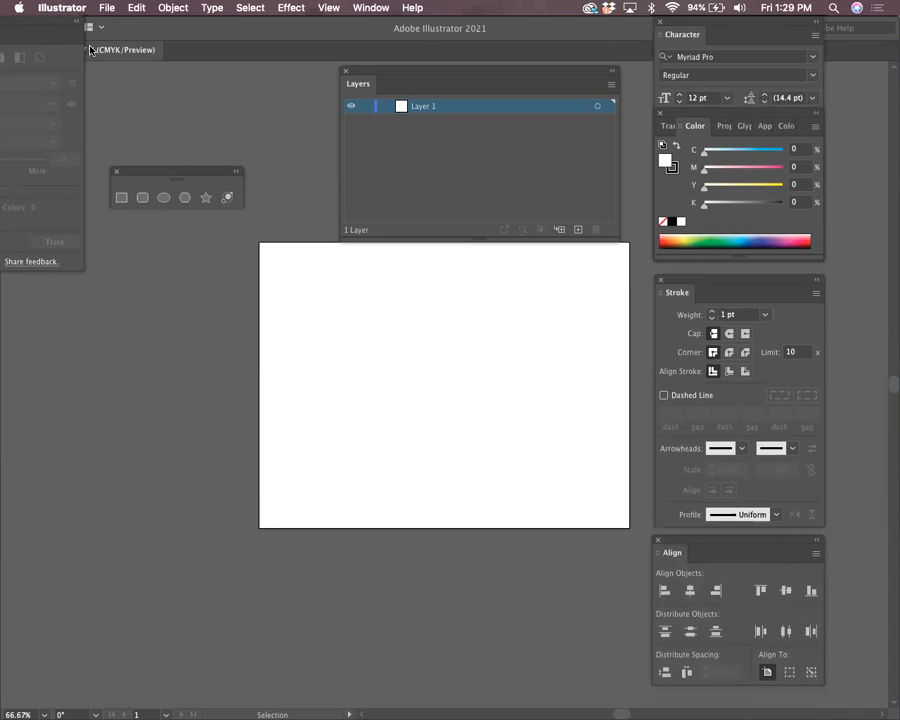
{"action": "mouse_move", "coordinate": [60, 24]}
{"action": "left_mouse_down"}
{"action": "mouse_move", "coordinate": [370, 374]}
{"action": "mouse_move", "coordinate": [844, 295]}
{"action": "mouse_move", "coordinate": [862, 237]}
{"action": "left_mouse_up"}
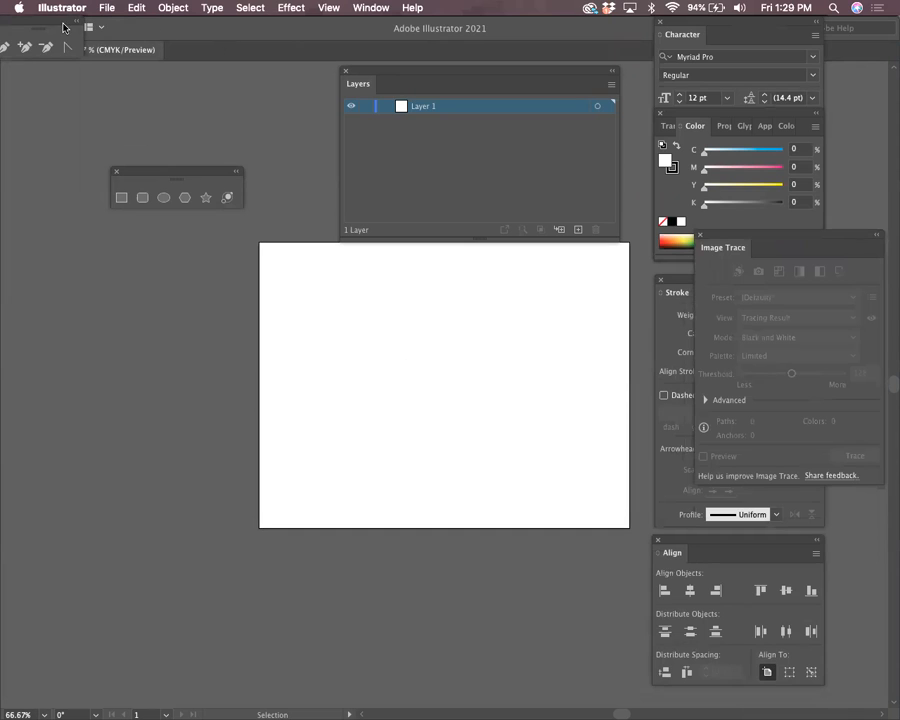
{"action": "left_click_drag", "start_coordinate": [80, 28], "coordinate": [128, 100]}
{"action": "left_click", "coordinate": [380, 8]}
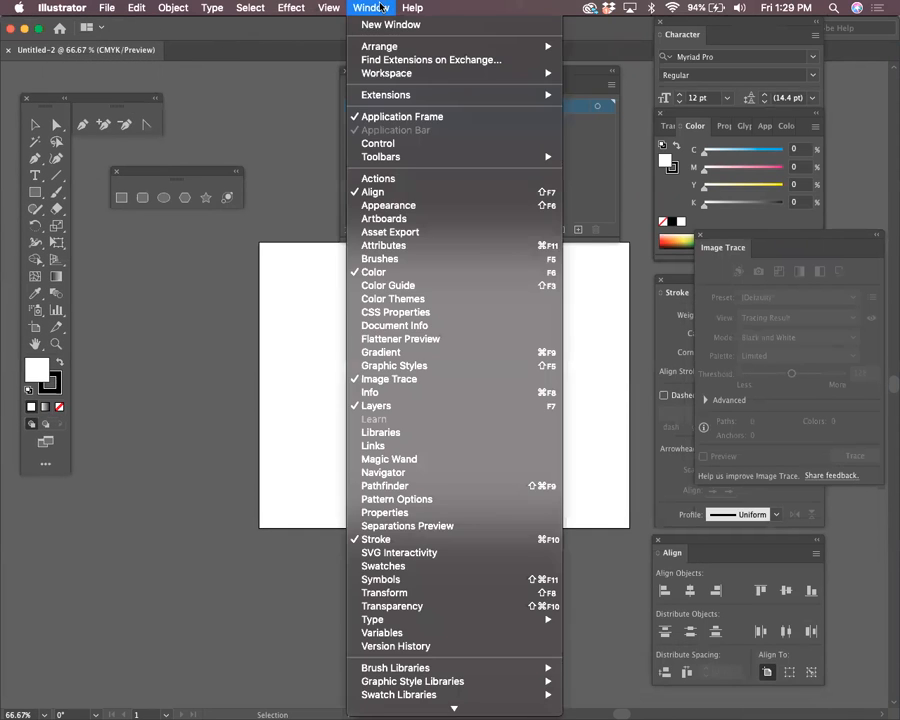
Close the Window menu without choosing any panel
{"action": "mouse_move", "coordinate": [500, 157]}
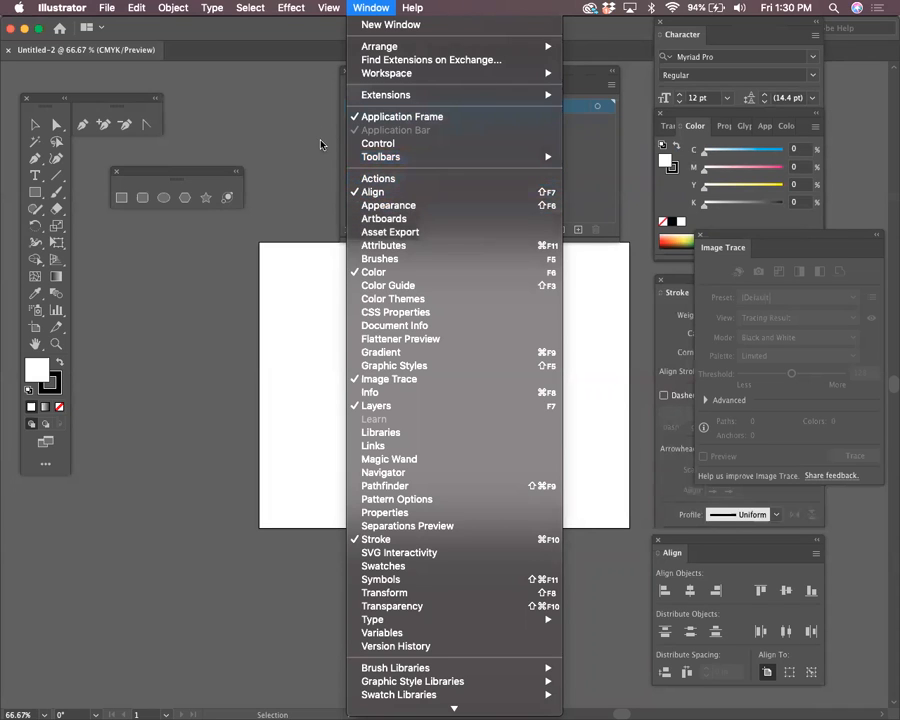
{"action": "left_click", "coordinate": [288, 114]}
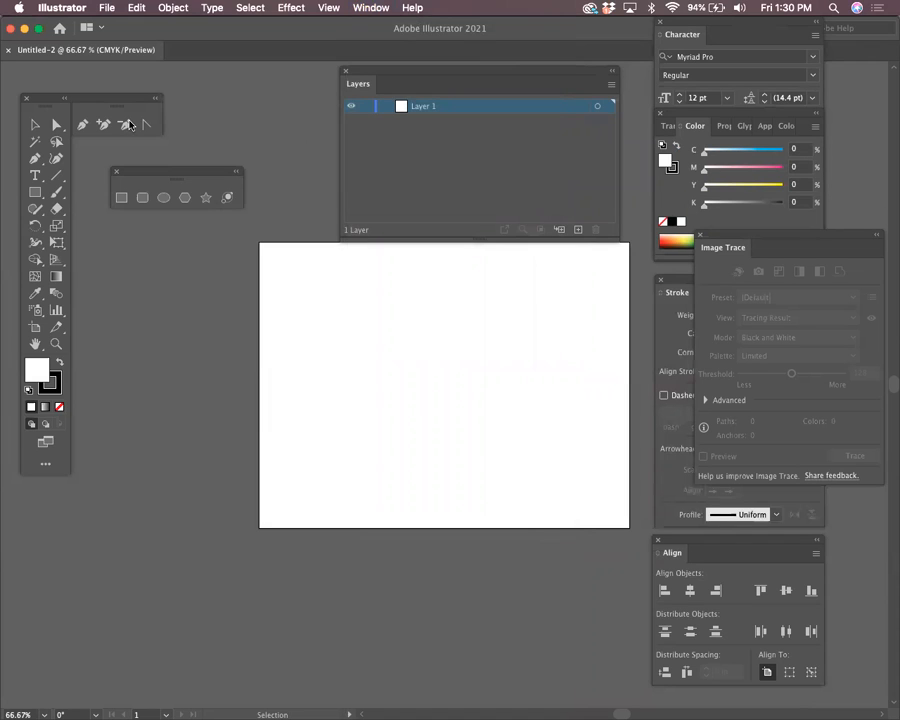
Collapse the toolbar into a single column
{"action": "left_click", "coordinate": [66, 100]}
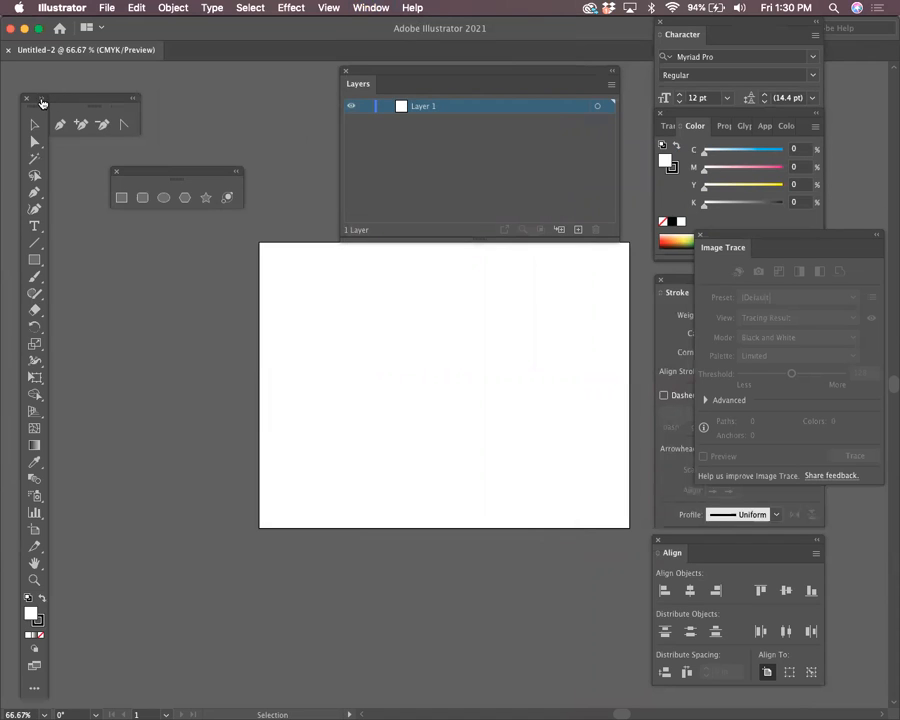
{"action": "left_click", "coordinate": [43, 99]}
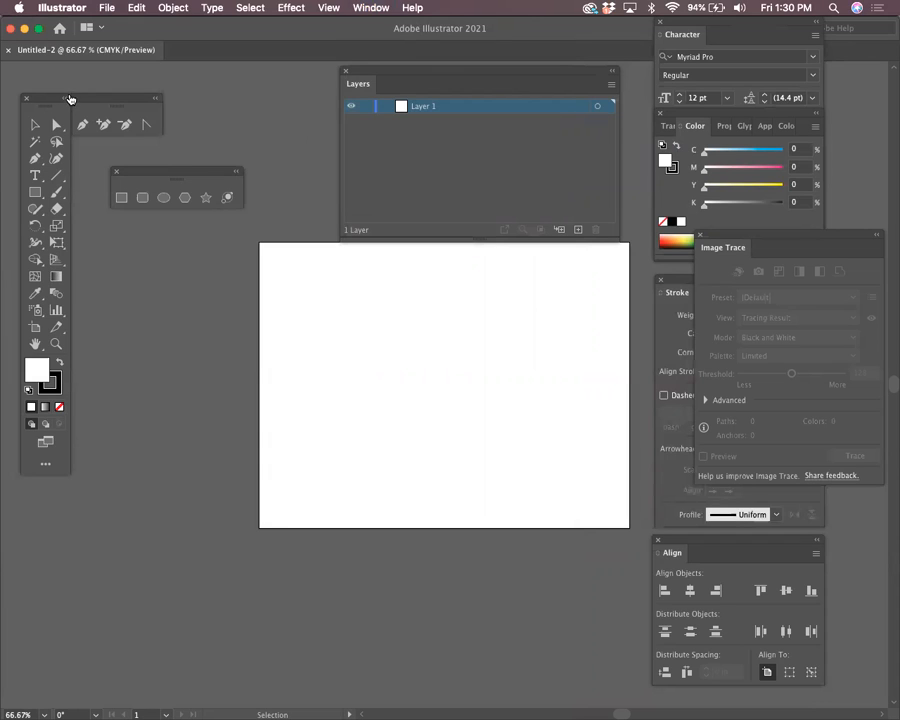
{"action": "left_click", "coordinate": [66, 100]}
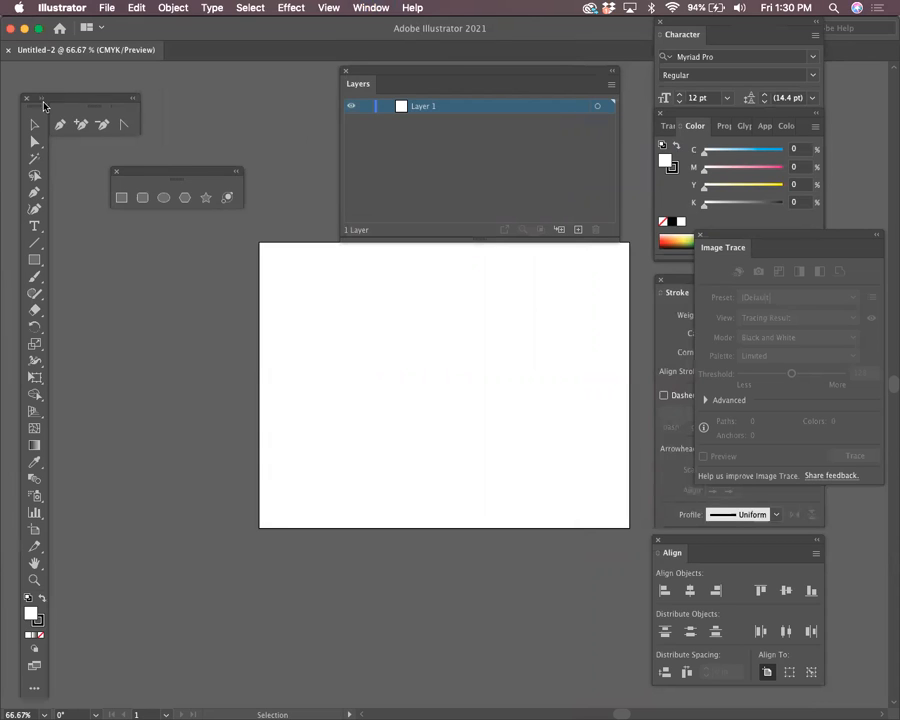
{"action": "left_click", "coordinate": [42, 99]}
{"action": "key", "text": "alt"}
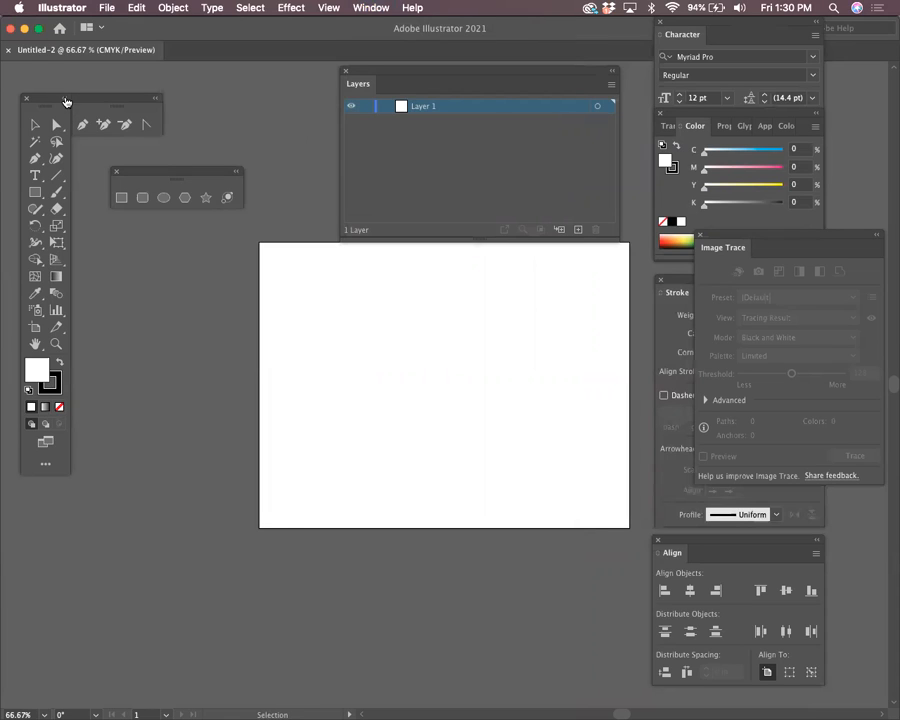
{"action": "double_click", "coordinate": [65, 103]}
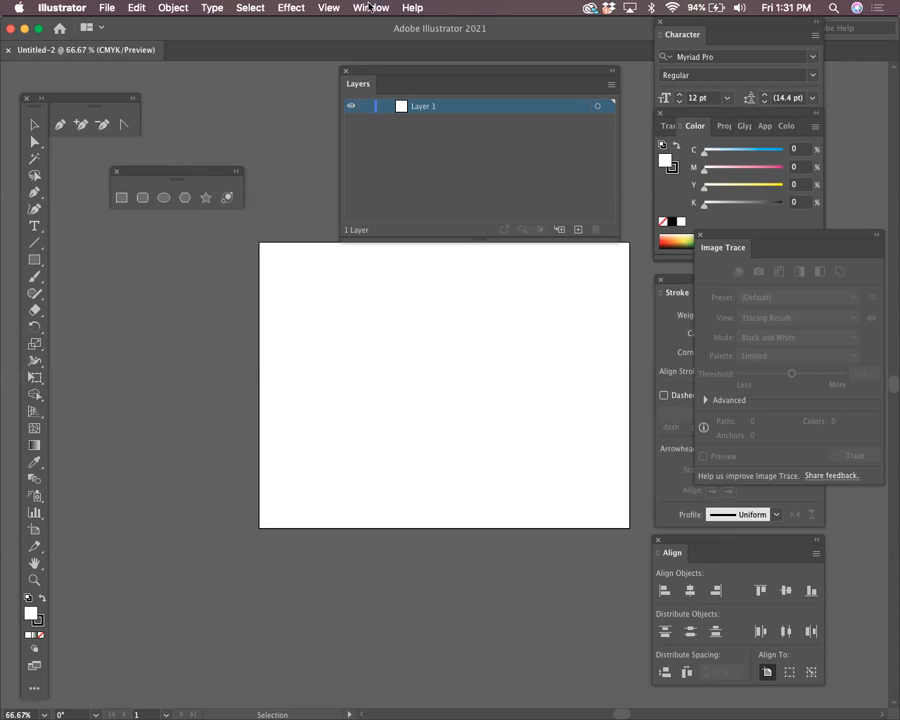
Move the Layers panel aside, dock the shape tools beside the pen tools, and show rulers
{"action": "left_click_drag", "start_coordinate": [362, 72], "coordinate": [612, 281]}
{"action": "left_click_drag", "start_coordinate": [471, 294], "coordinate": [405, 292]}
{"action": "key", "text": "space"}
{"action": "left_click_drag", "start_coordinate": [472, 392], "coordinate": [422, 377]}
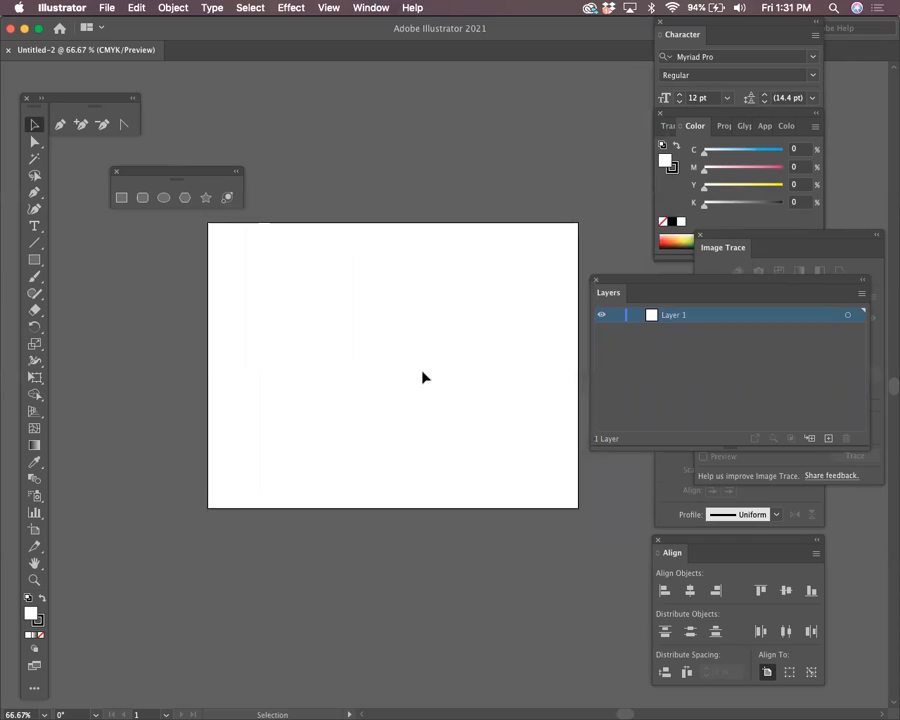
{"action": "left_click_drag", "start_coordinate": [199, 175], "coordinate": [231, 106]}
{"action": "key", "text": "space"}
{"action": "left_click_drag", "start_coordinate": [331, 374], "coordinate": [311, 326]}
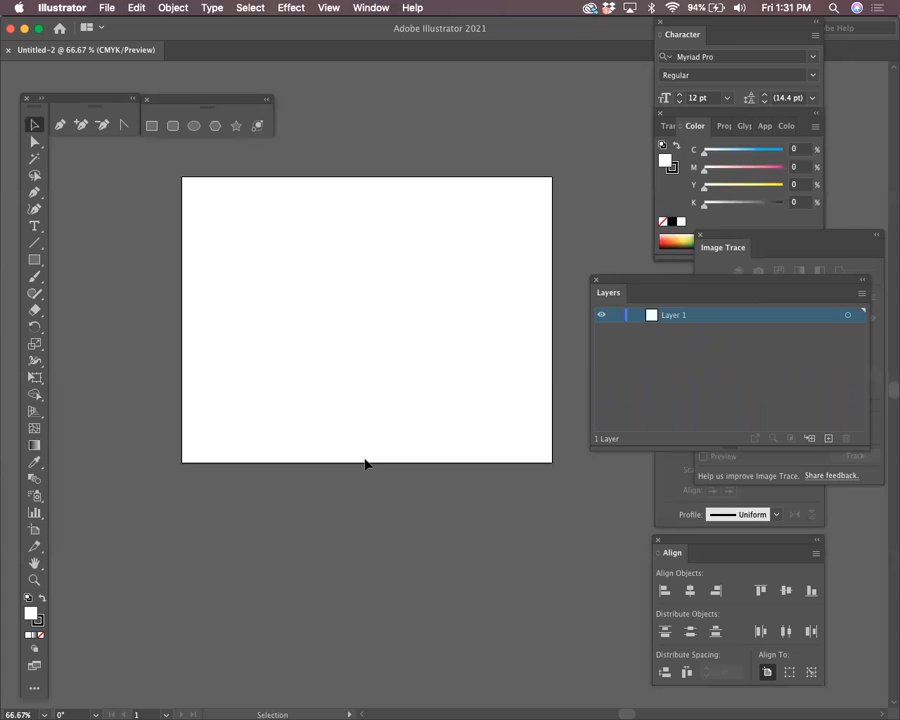
{"action": "key", "text": "super+r"}
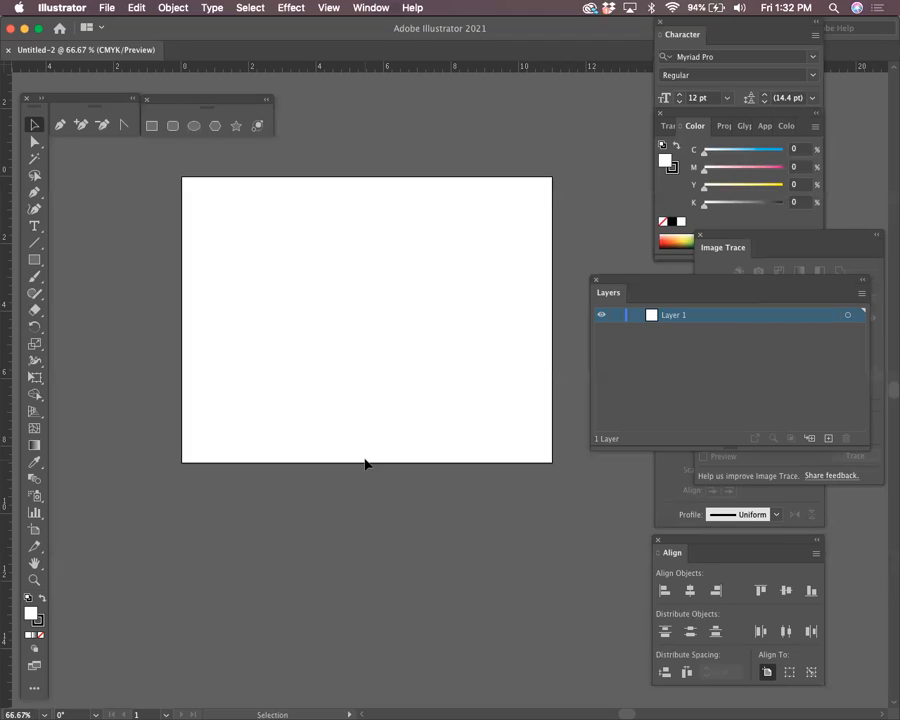
{"action": "left_click", "coordinate": [378, 8]}
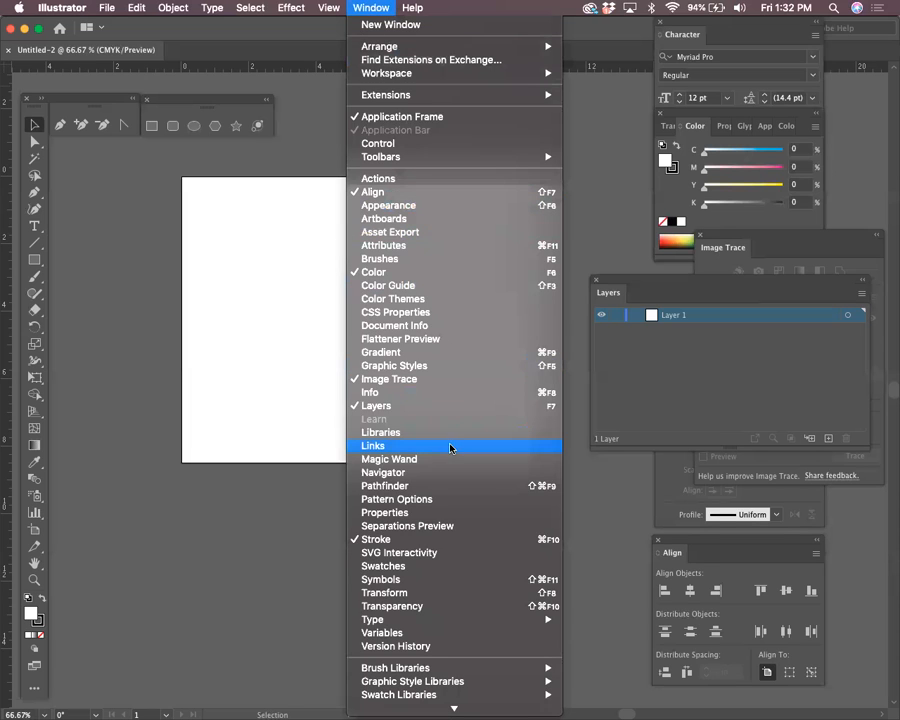
{"action": "mouse_move", "coordinate": [329, 8]}
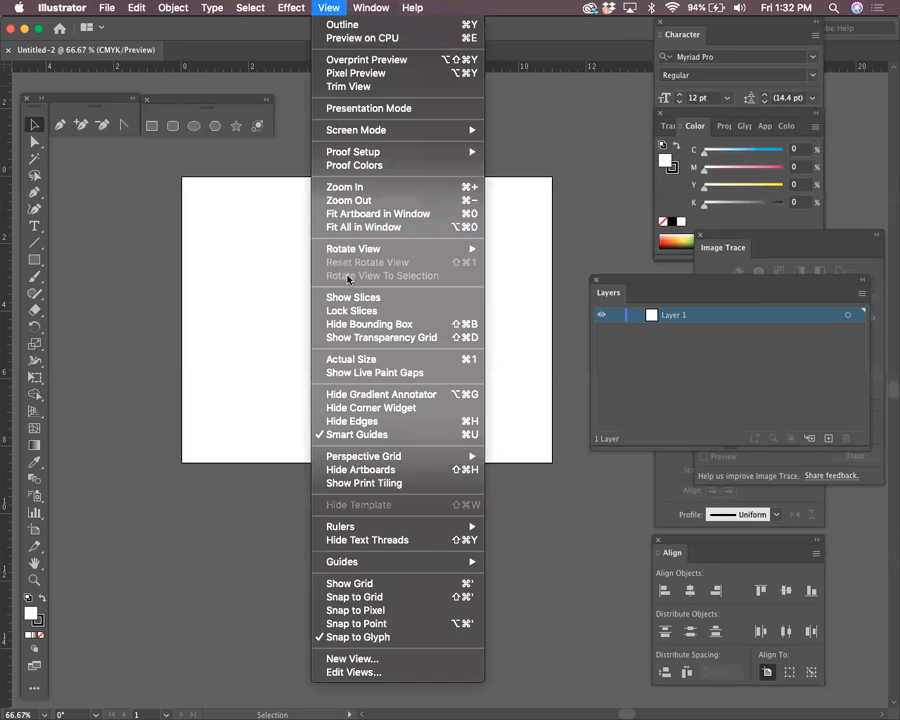
{"action": "left_click", "coordinate": [369, 436]}
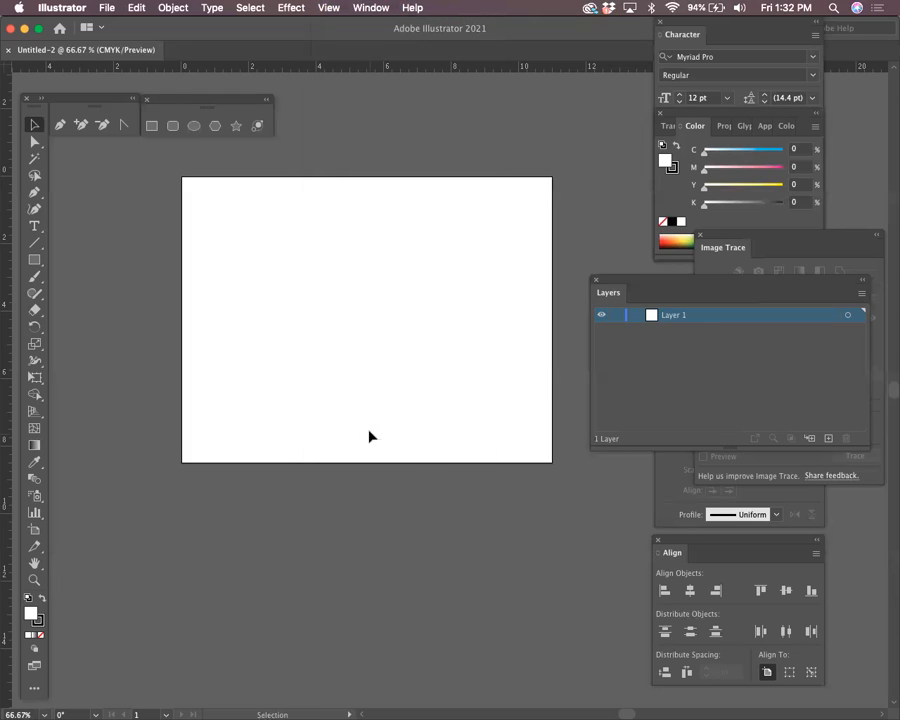
{"action": "left_click", "coordinate": [320, 10]}
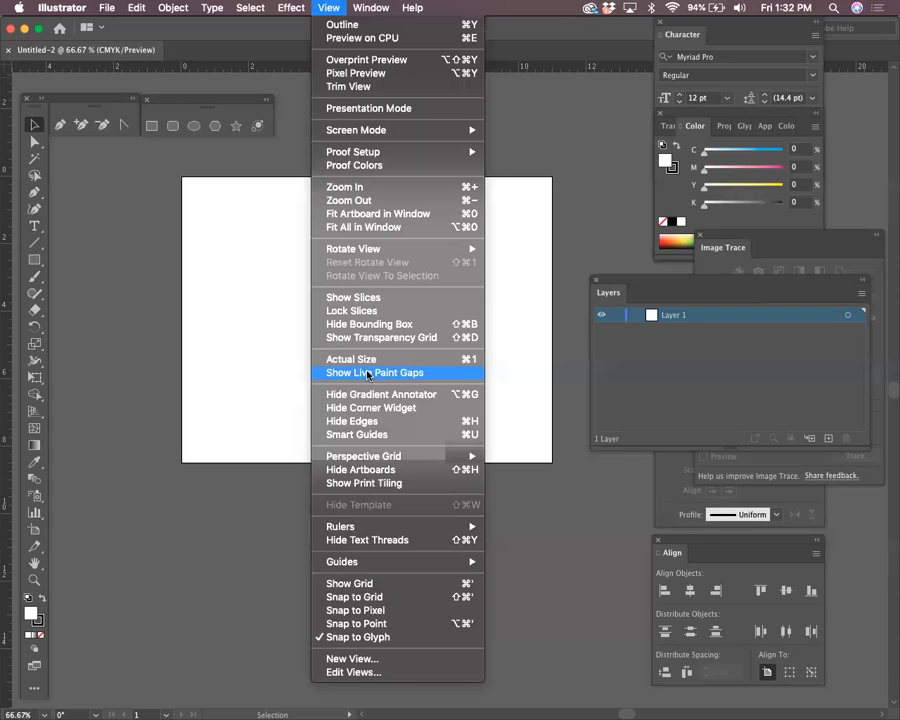
{"action": "left_click", "coordinate": [368, 434]}
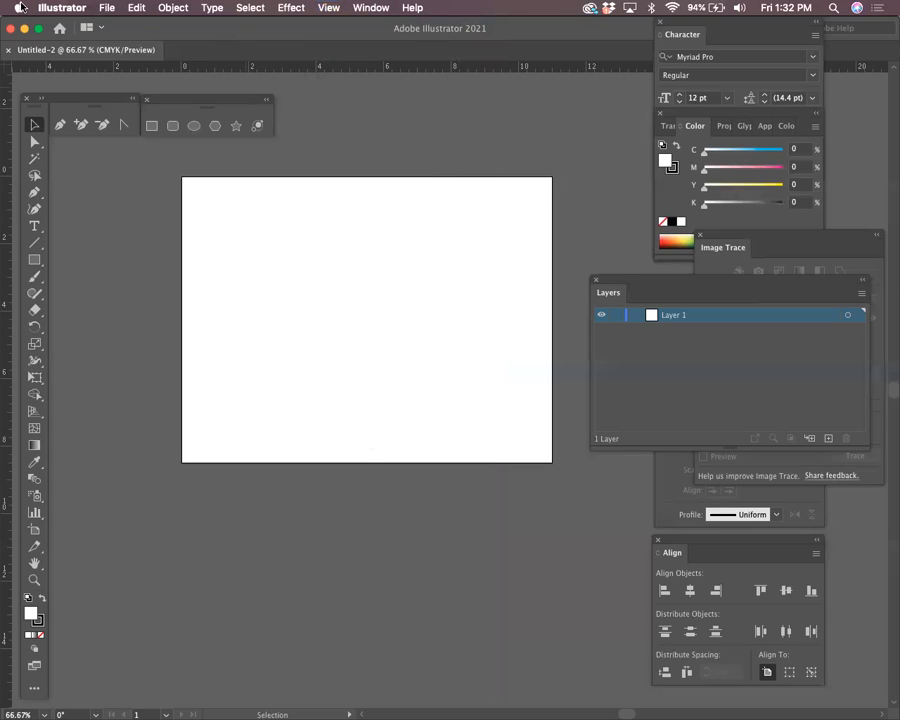
Turn off Scale Strokes & Effects in General preferences and apply the change
{"action": "left_click", "coordinate": [64, 9]}
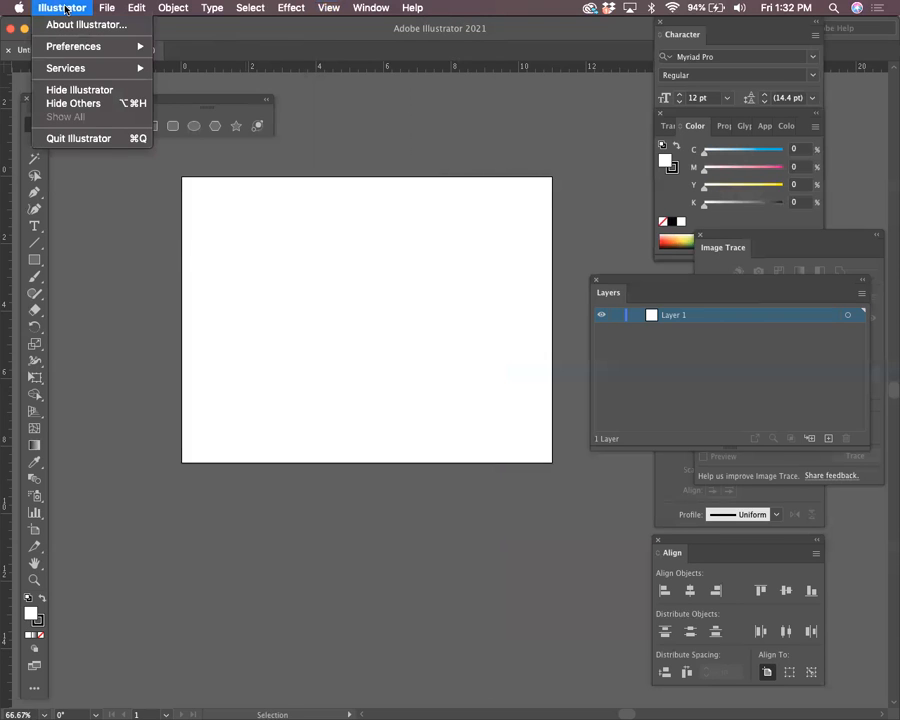
{"action": "mouse_move", "coordinate": [74, 46]}
{"action": "left_click", "coordinate": [186, 44]}
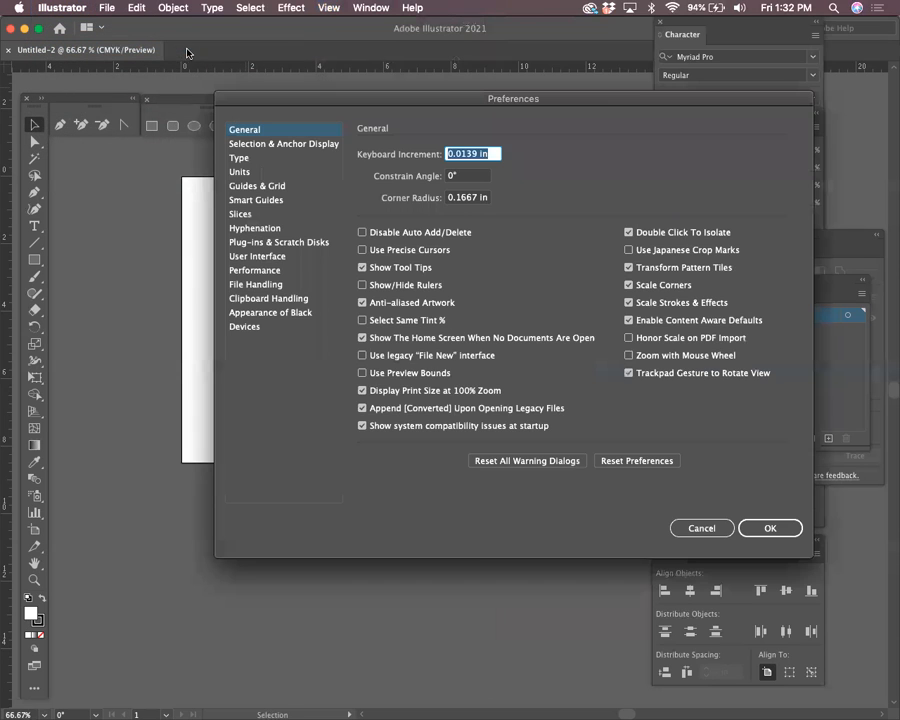
{"action": "left_click", "coordinate": [630, 303]}
{"action": "left_click", "coordinate": [703, 527]}
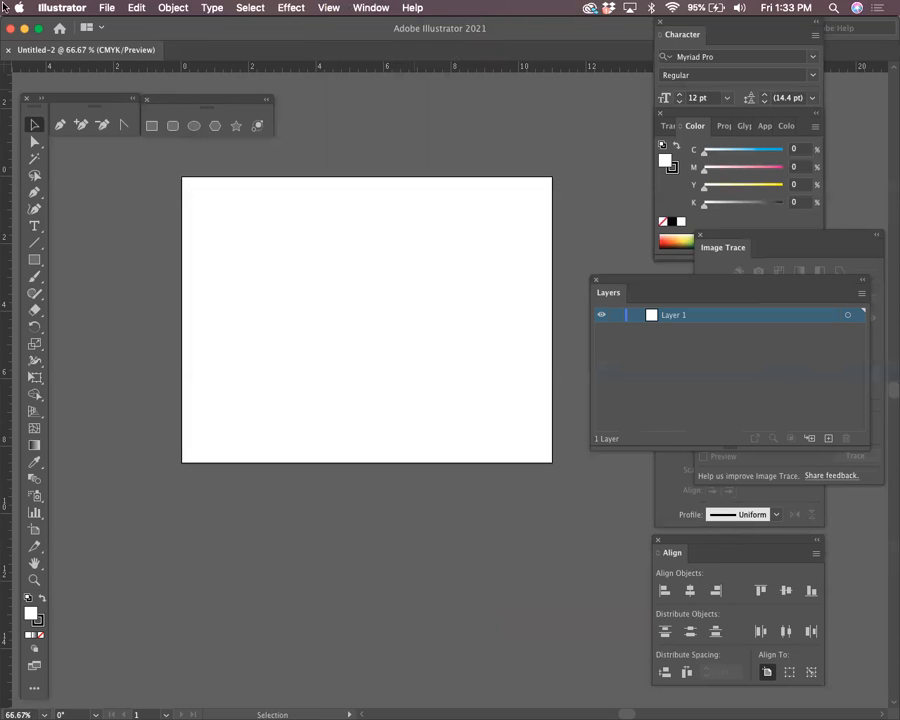
{"action": "left_click", "coordinate": [65, 9]}
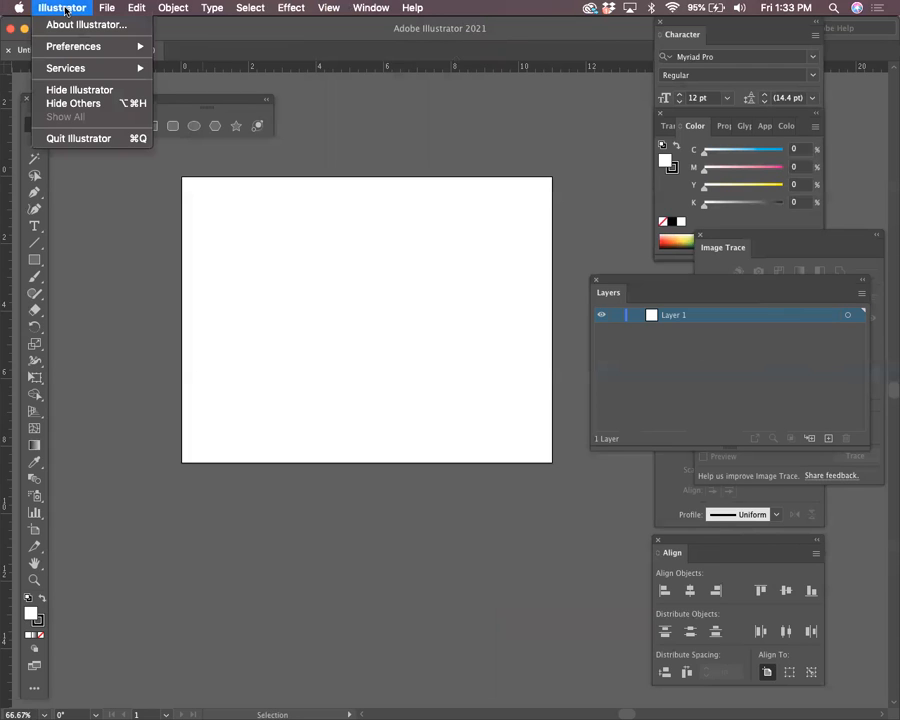
{"action": "mouse_move", "coordinate": [66, 46]}
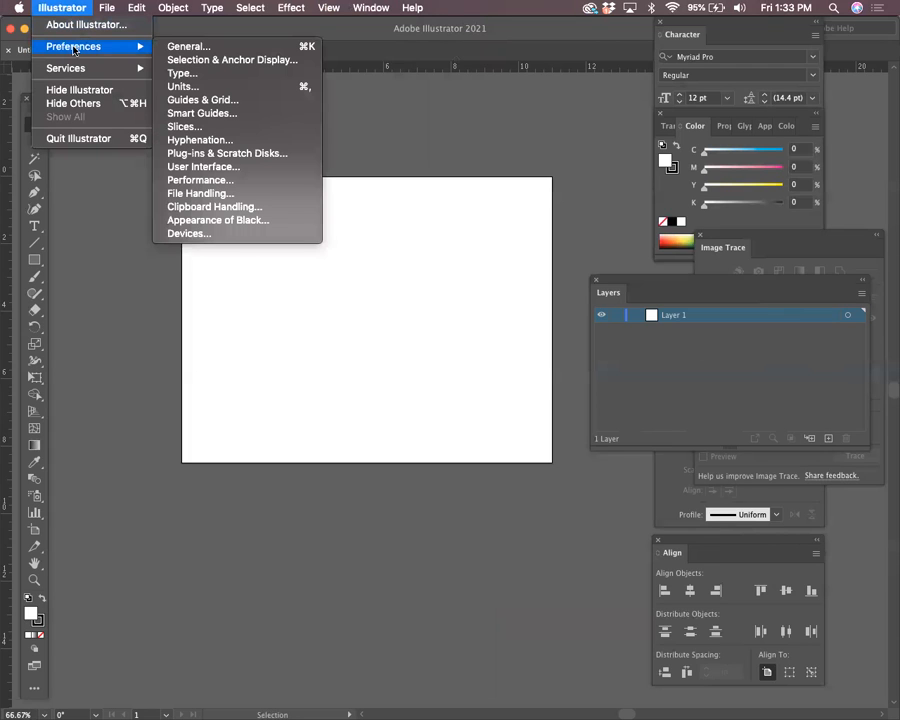
{"action": "left_click", "coordinate": [180, 47]}
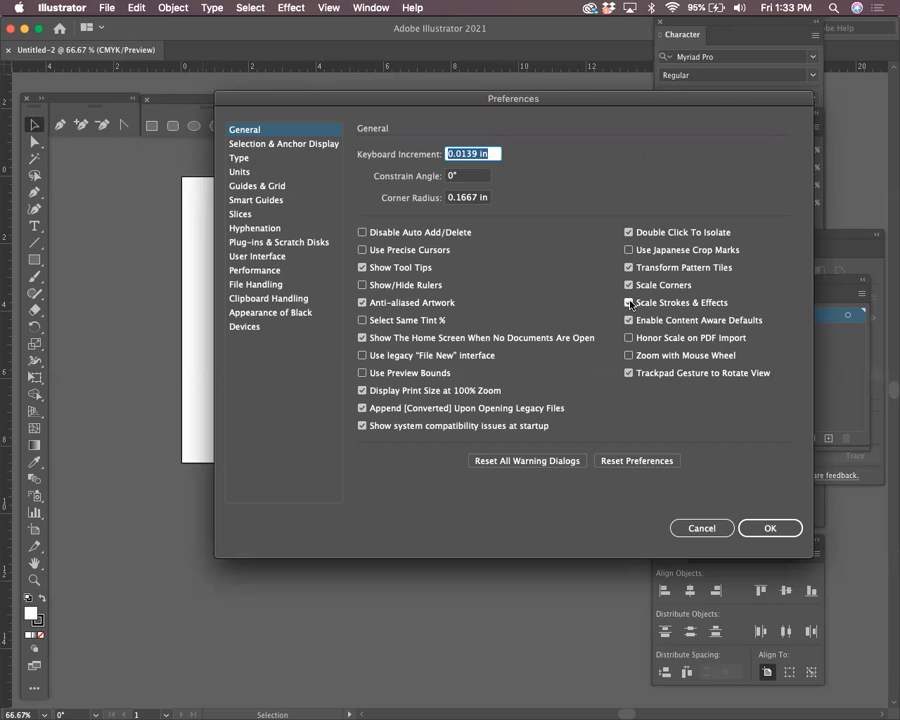
{"action": "left_click", "coordinate": [770, 528]}
{"action": "key", "text": "alt+super"}
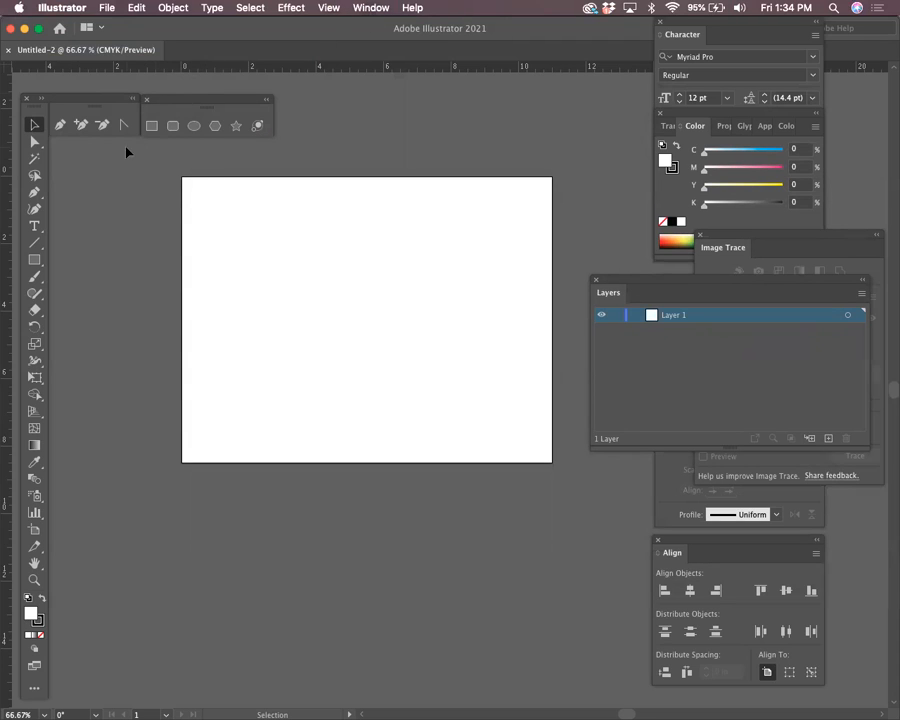
Float the shape tools as their own group and drag a vertical guide onto the artboard
{"action": "left_click_drag", "start_coordinate": [187, 103], "coordinate": [110, 152]}
{"action": "left_click_drag", "start_coordinate": [6, 182], "coordinate": [398, 330]}
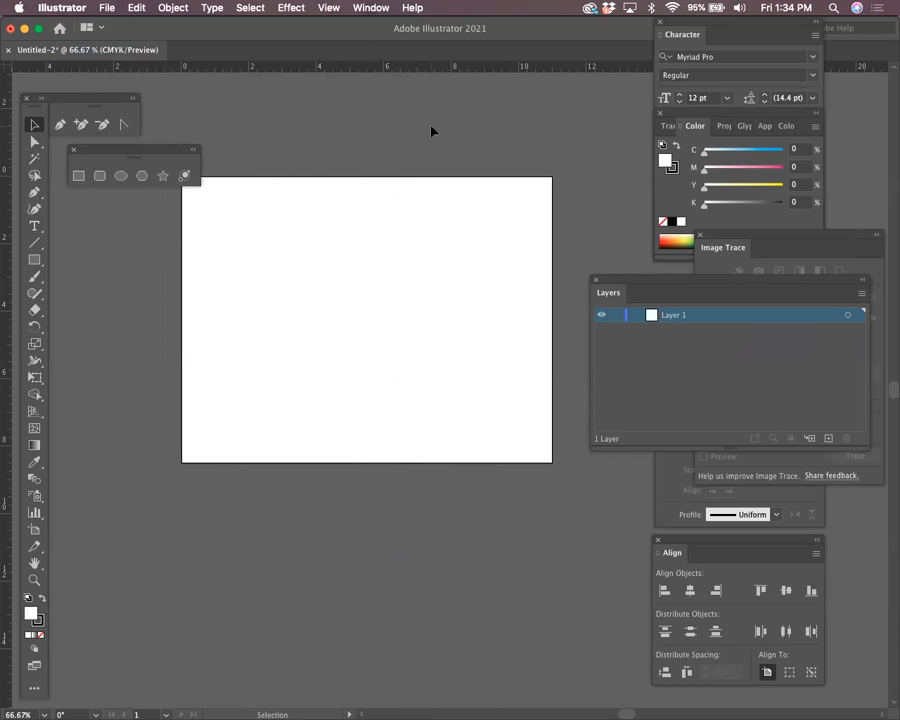
{"action": "key", "text": "space"}
{"action": "left_click_drag", "start_coordinate": [364, 130], "coordinate": [387, 156]}
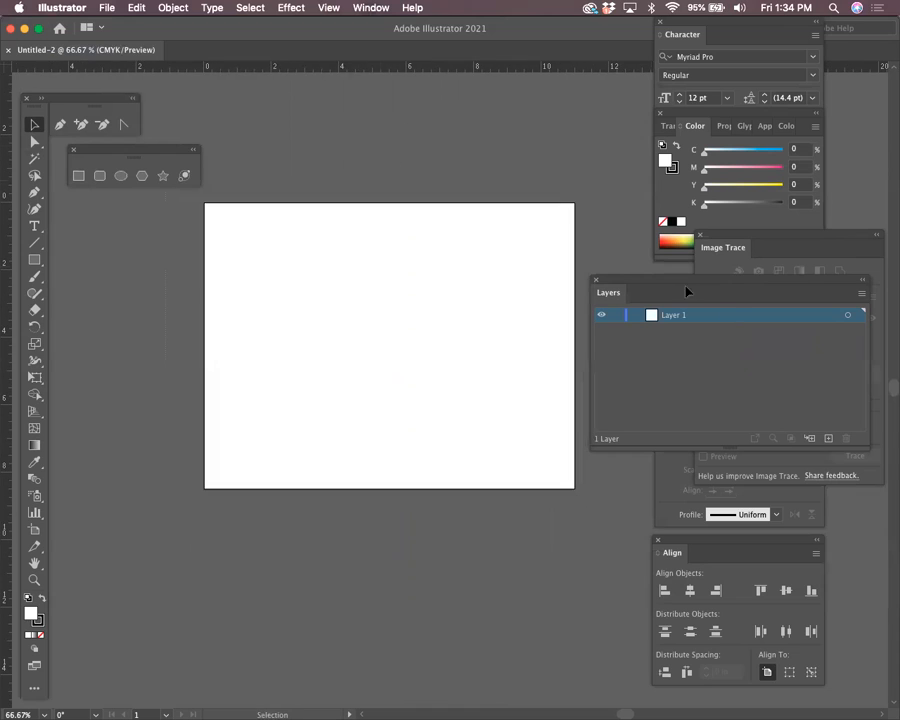
Rename Layer 1 to 'guides'
{"action": "double_click", "coordinate": [683, 320]}
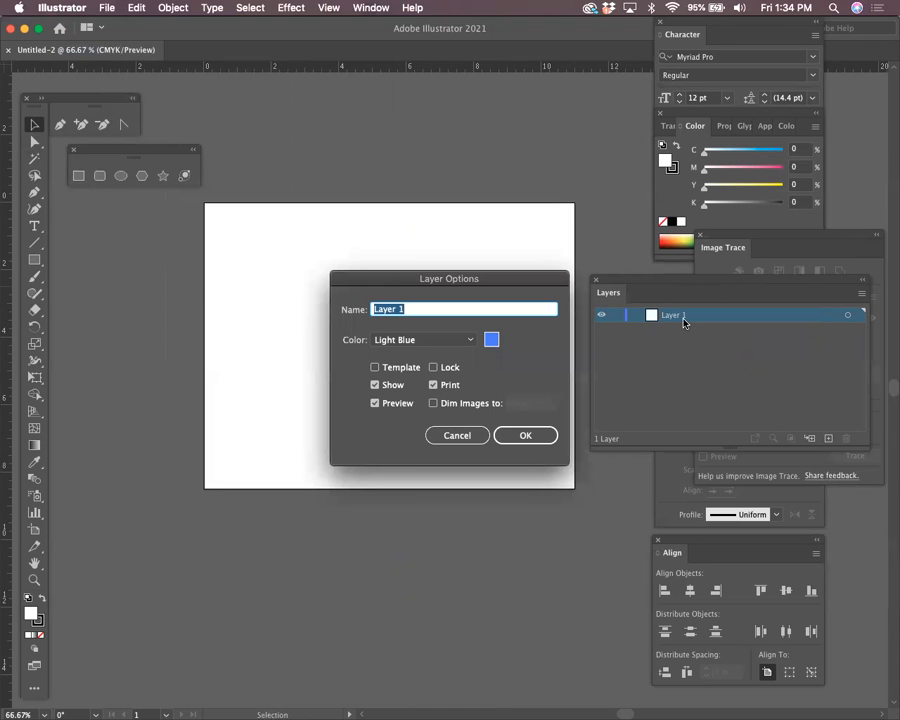
{"action": "type", "text": "guides"}
{"action": "key", "text": "Return"}
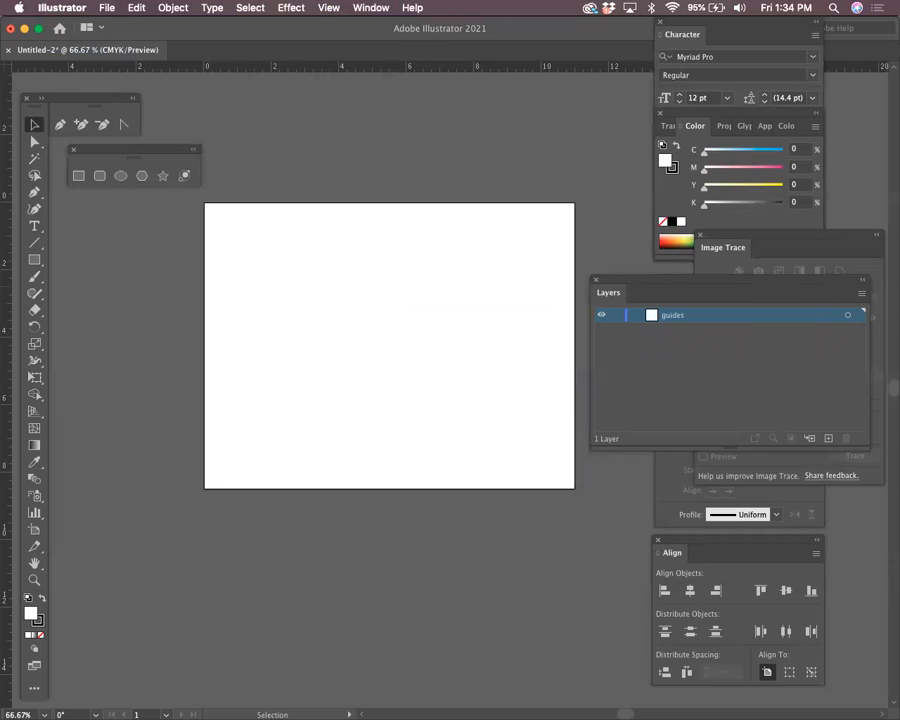
{"action": "key", "text": "super"}
Switch to the Rectangle tool with M
{"action": "key", "text": "m"}
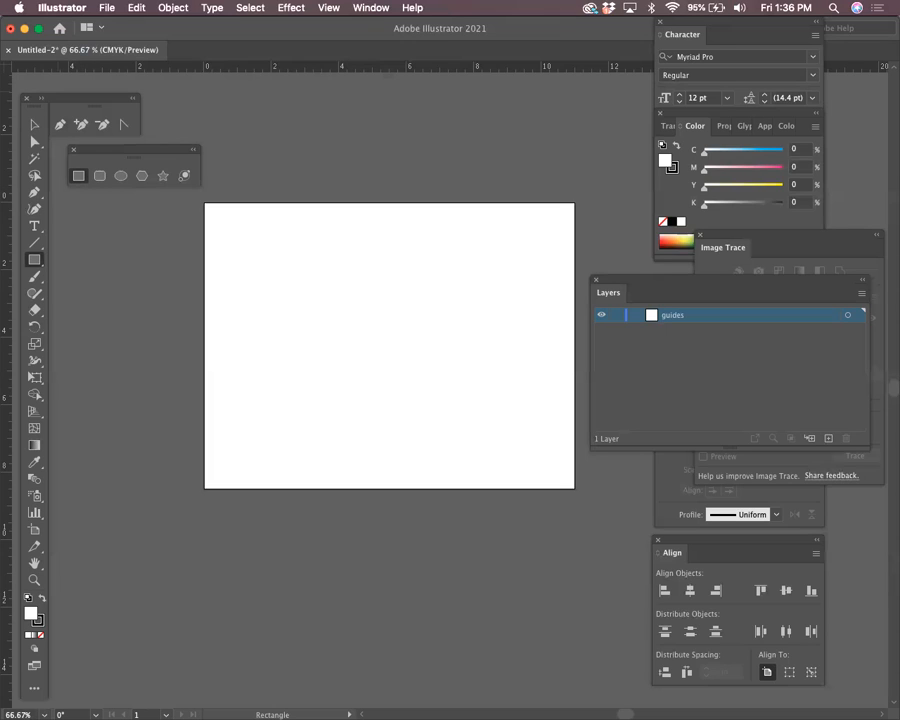
Set the fill colour to red F70606 in the Color Picker
{"action": "left_click_drag", "start_coordinate": [34, 98], "coordinate": [43, 63]}
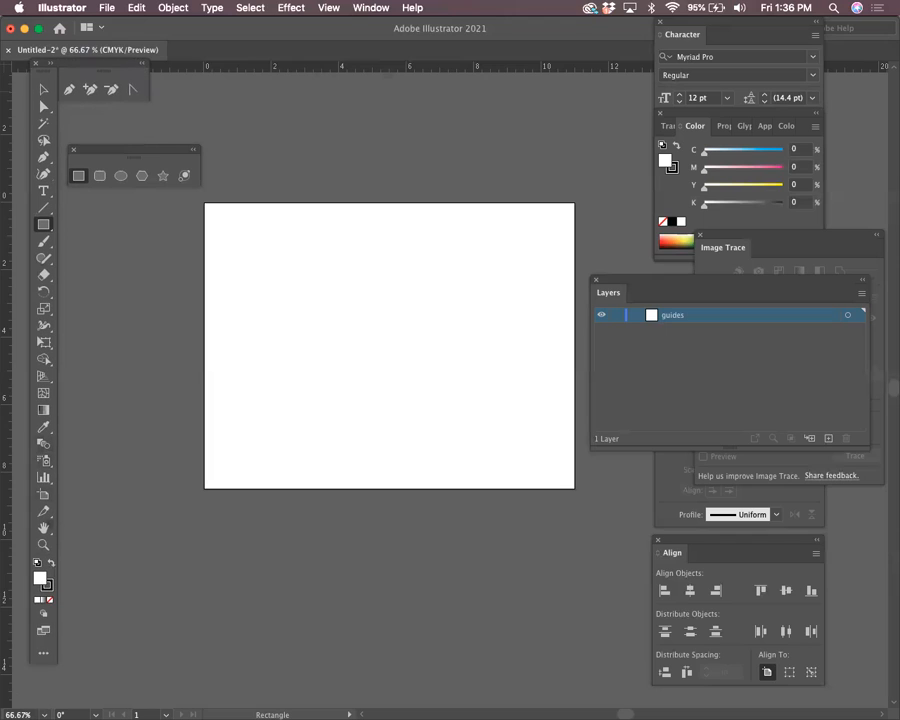
{"action": "double_click", "coordinate": [40, 578]}
{"action": "type", "text": "F70606"}
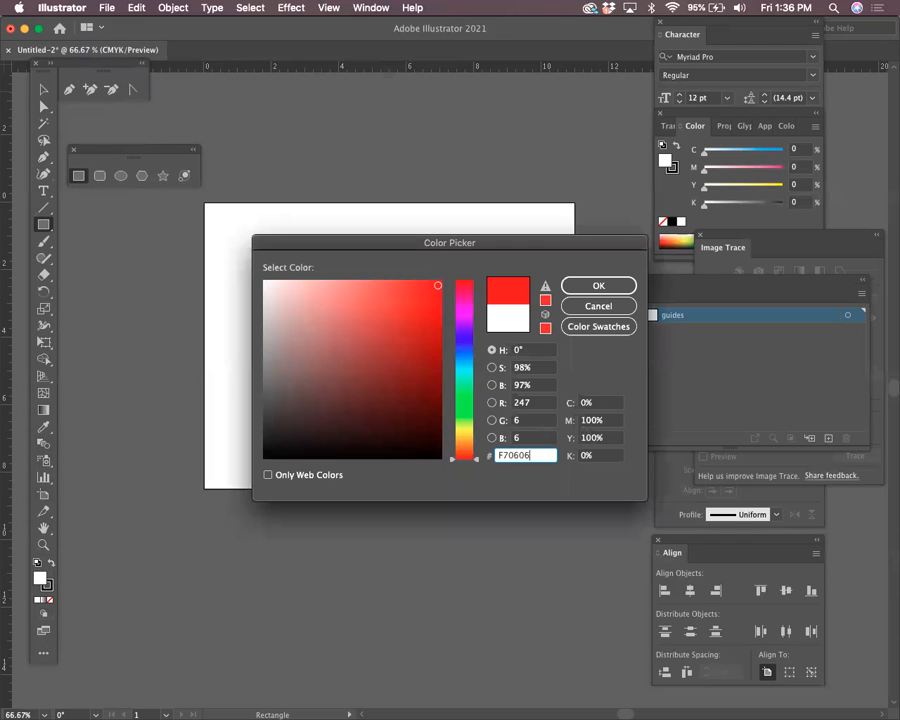
{"action": "key", "text": "Return"}
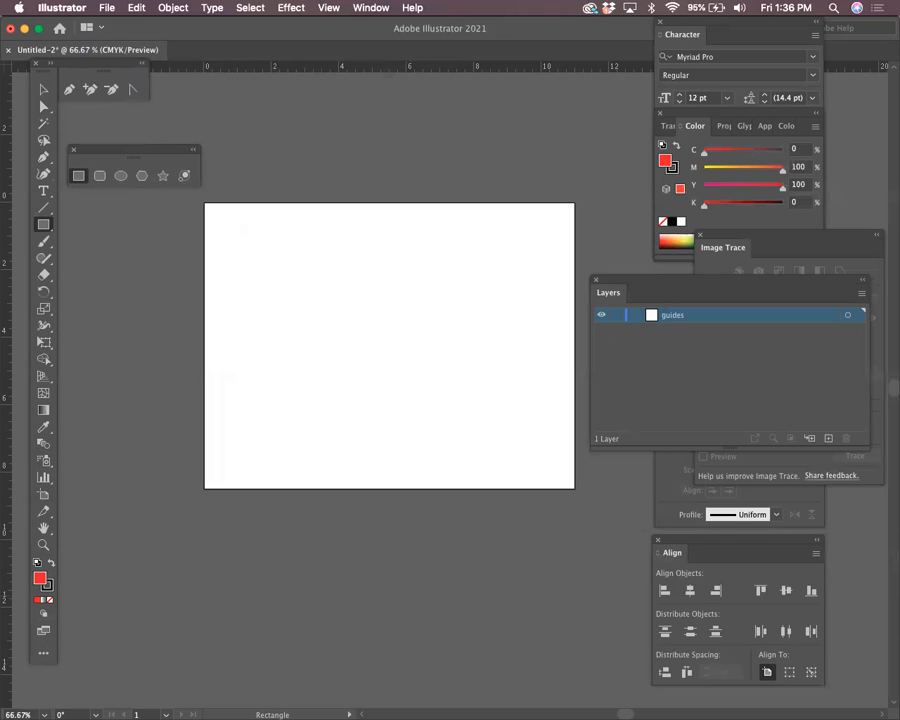
{"action": "key", "text": "x"}
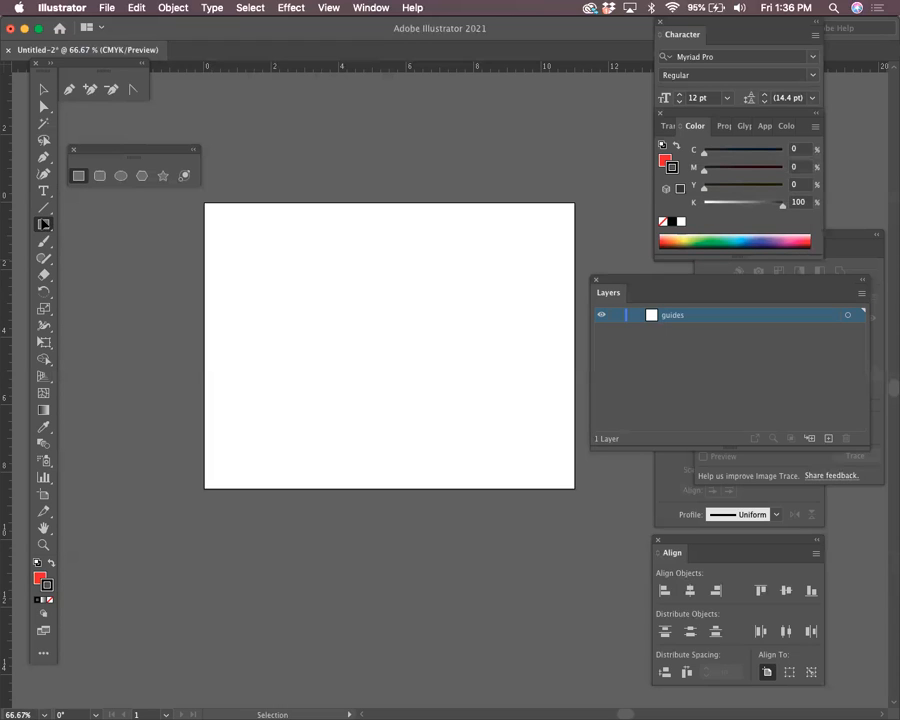
Change the fill to a deeper red E20E1E and set the stroke to None
{"action": "left_click", "coordinate": [43, 224]}
{"action": "left_click", "coordinate": [44, 62]}
{"action": "left_click", "coordinate": [47, 335]}
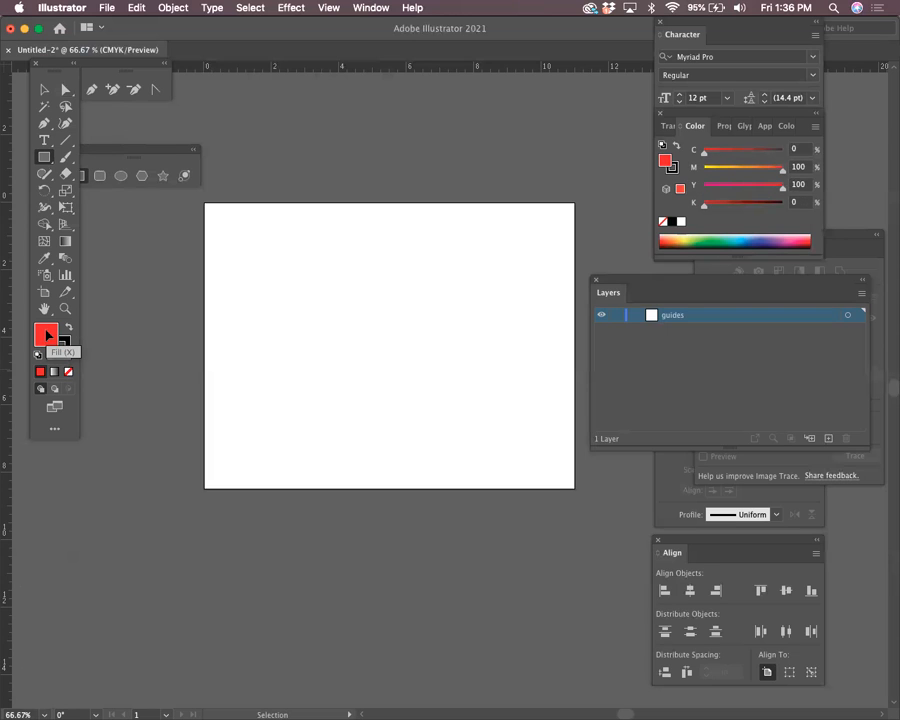
{"action": "double_click", "coordinate": [47, 335]}
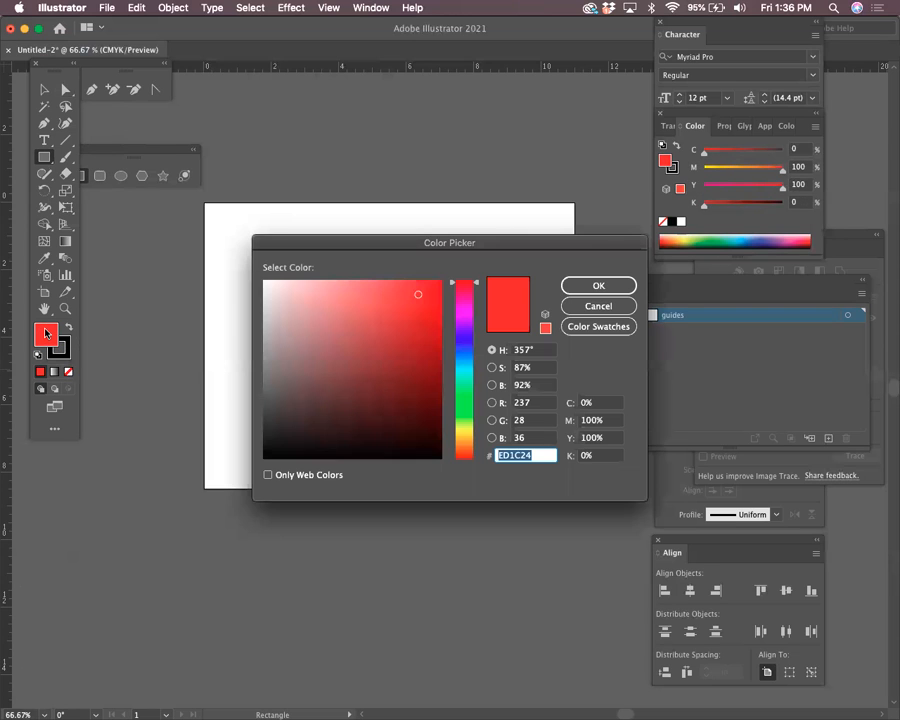
{"action": "left_click", "coordinate": [433, 299]}
{"action": "left_click_drag", "start_coordinate": [408, 245], "coordinate": [301, 224]}
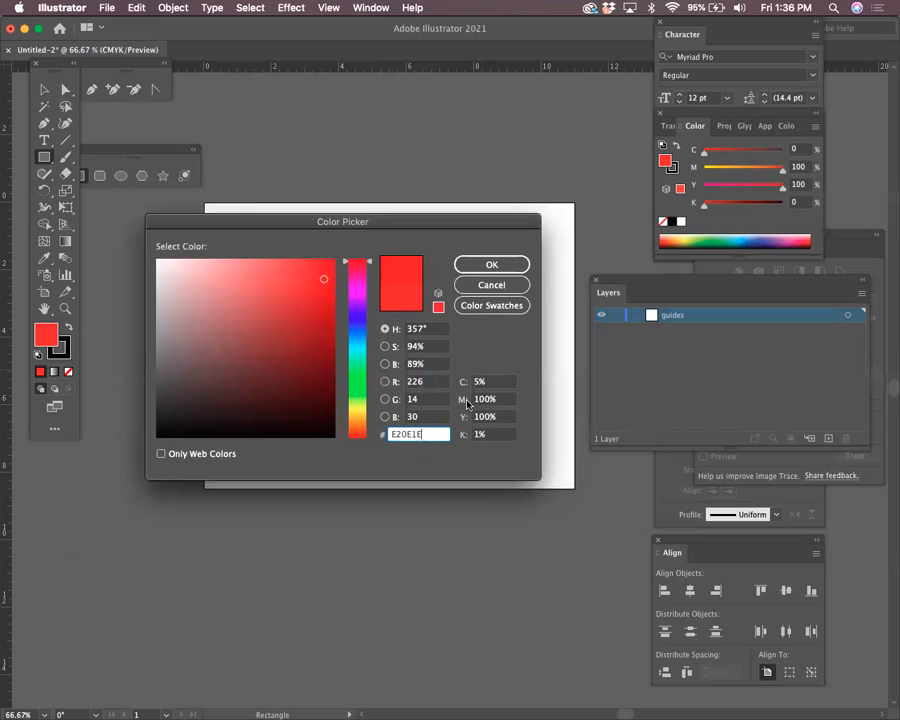
{"action": "left_click", "coordinate": [496, 268]}
{"action": "left_click", "coordinate": [67, 356]}
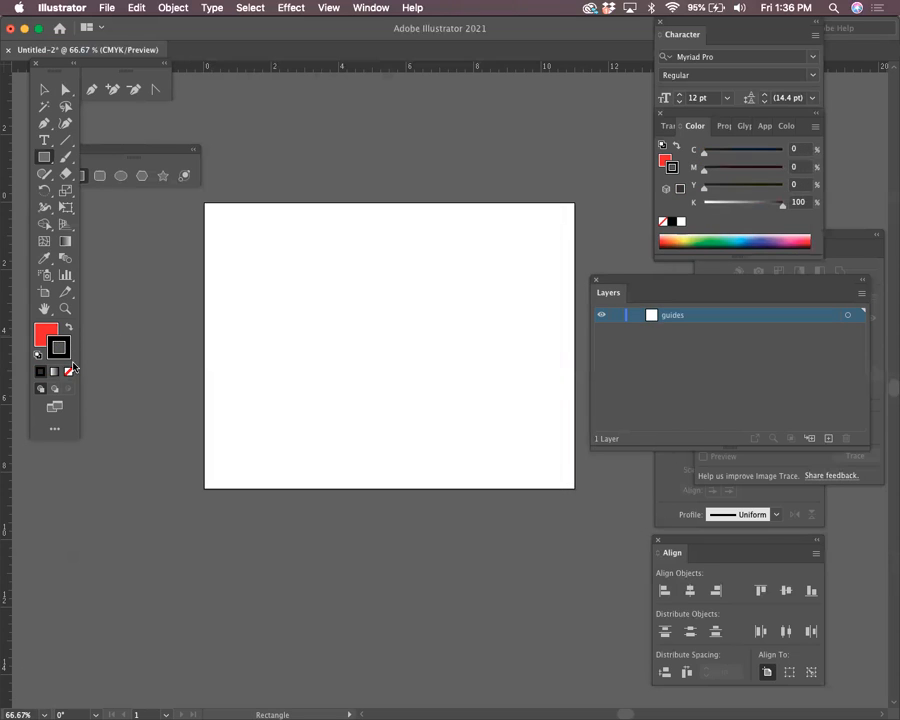
{"action": "left_click", "coordinate": [68, 371]}
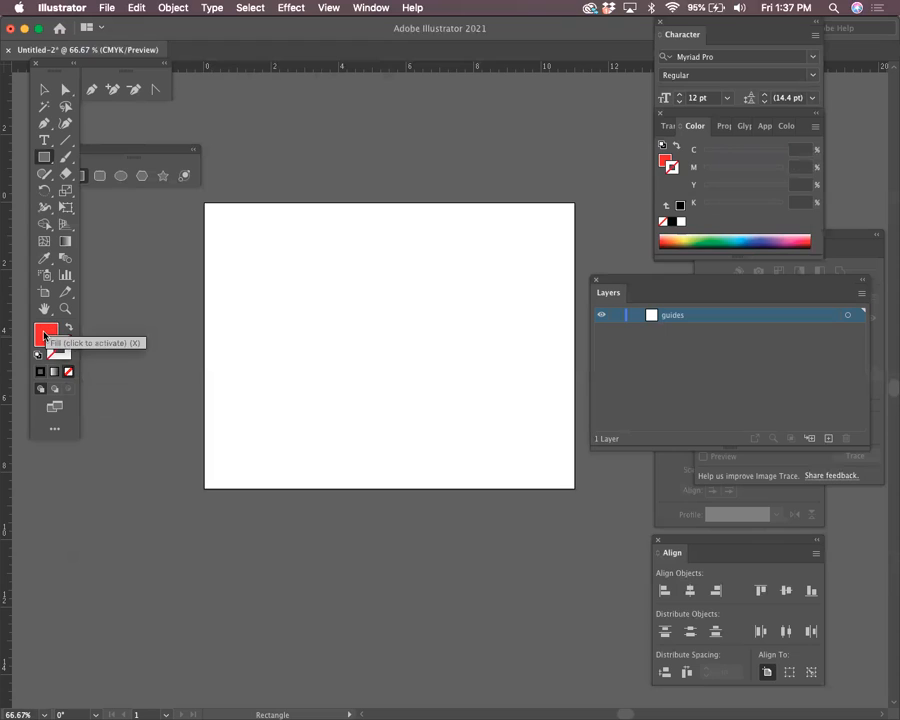
{"action": "left_click", "coordinate": [44, 334]}
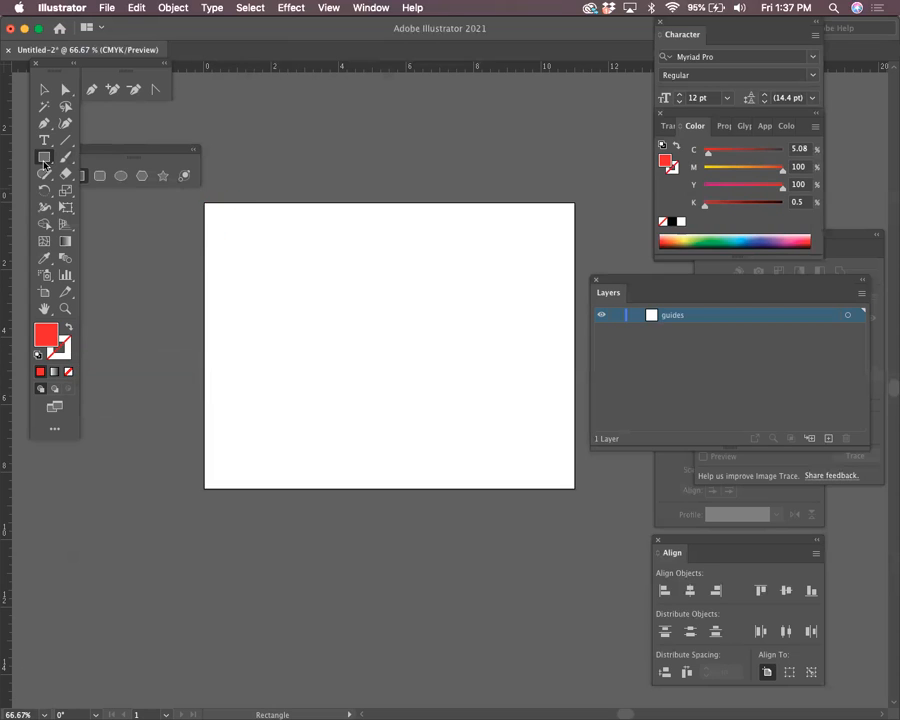
Draw a red rectangle corner to corner over the artboard, redrawing until it measures 11 × 8.5 in
{"action": "key", "text": "super"}
{"action": "left_click_drag", "start_coordinate": [205, 203], "coordinate": [574, 488]}
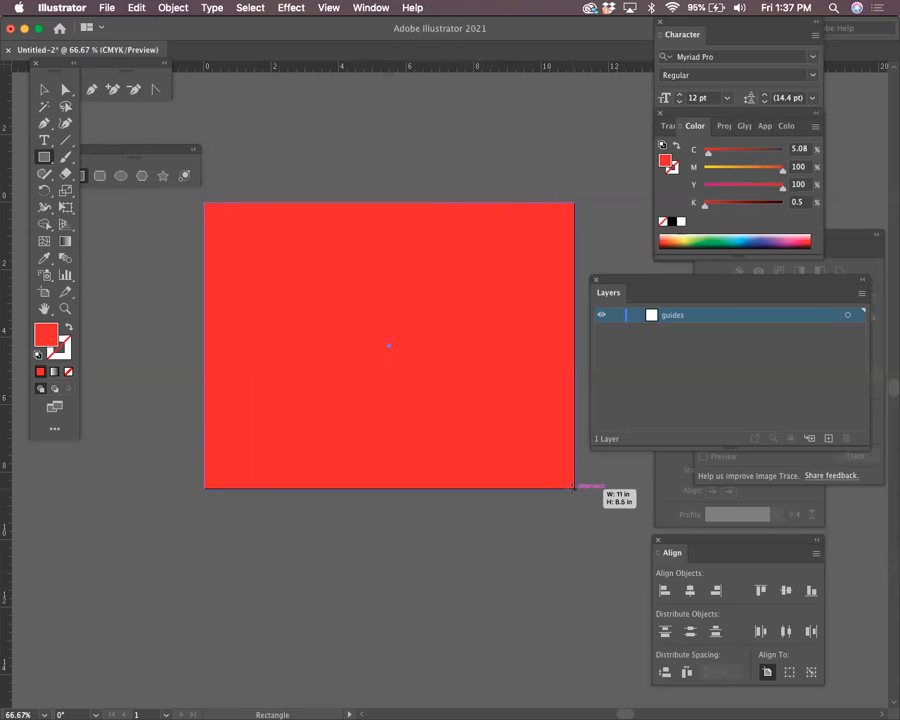
{"action": "left_click_drag", "start_coordinate": [574, 488], "coordinate": [574, 488]}
{"action": "key", "text": "super+z"}
{"action": "key", "text": "space"}
{"action": "left_click_drag", "start_coordinate": [451, 443], "coordinate": [429, 324]}
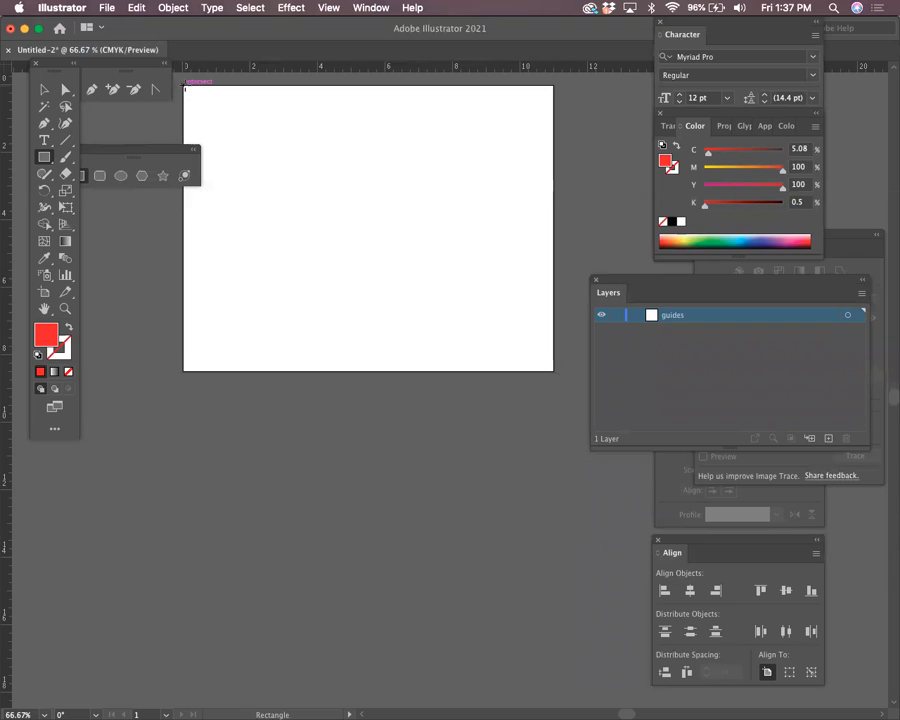
{"action": "mouse_move", "coordinate": [184, 86]}
{"action": "left_mouse_down"}
{"action": "mouse_move", "coordinate": [287, 147]}
{"action": "mouse_move", "coordinate": [476, 288]}
{"action": "mouse_move", "coordinate": [553, 370]}
{"action": "left_mouse_up"}
{"action": "left_click_drag", "start_coordinate": [620, 292], "coordinate": [650, 436]}
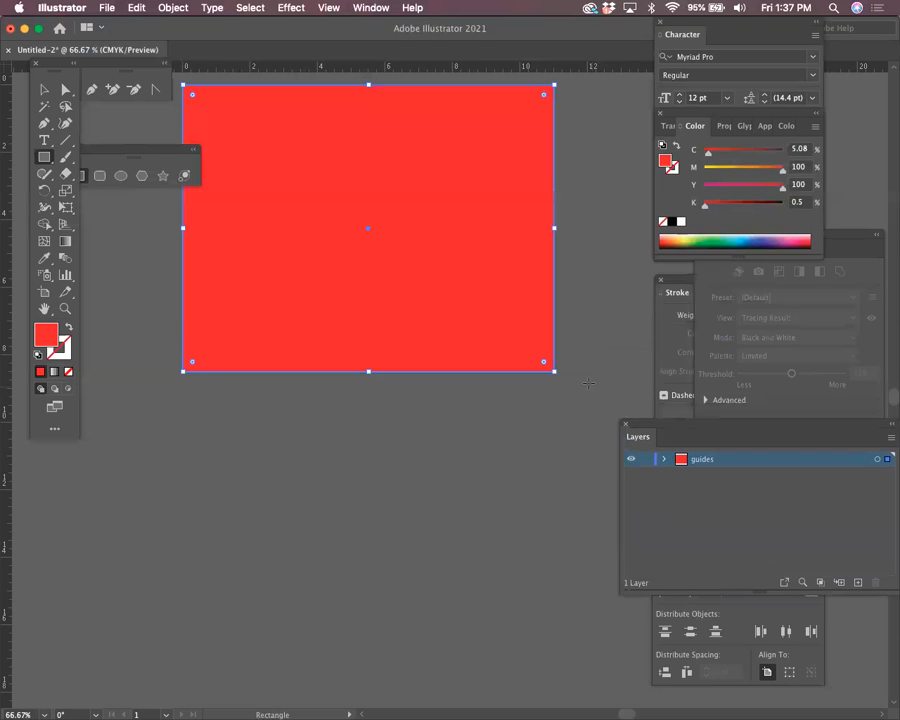
{"action": "key", "text": "Delete"}
{"action": "left_click_drag", "start_coordinate": [184, 88], "coordinate": [553, 369]}
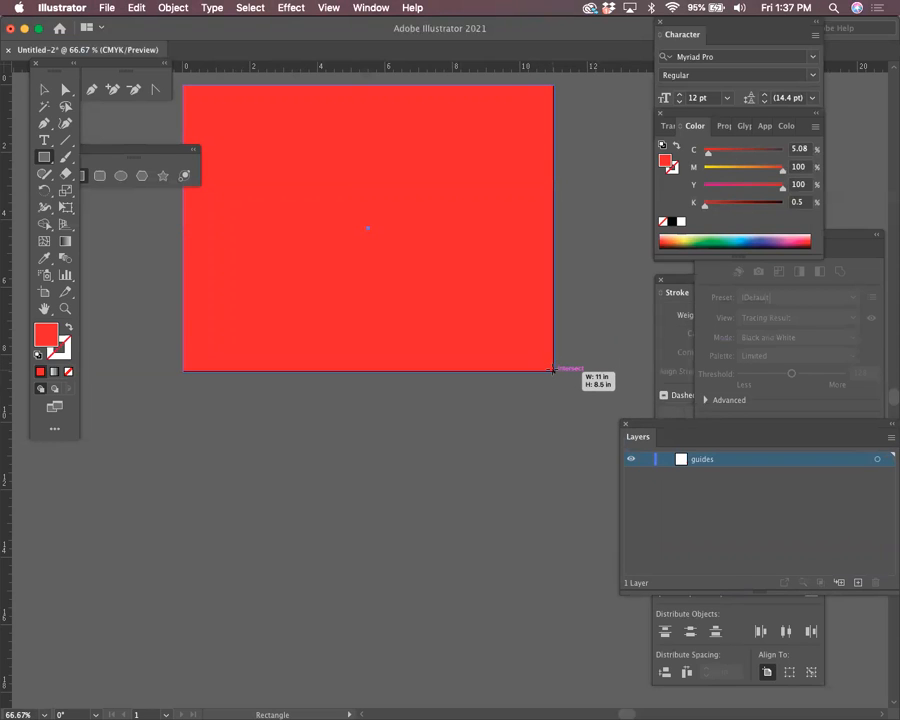
{"action": "left_click_drag", "start_coordinate": [553, 369], "coordinate": [554, 370]}
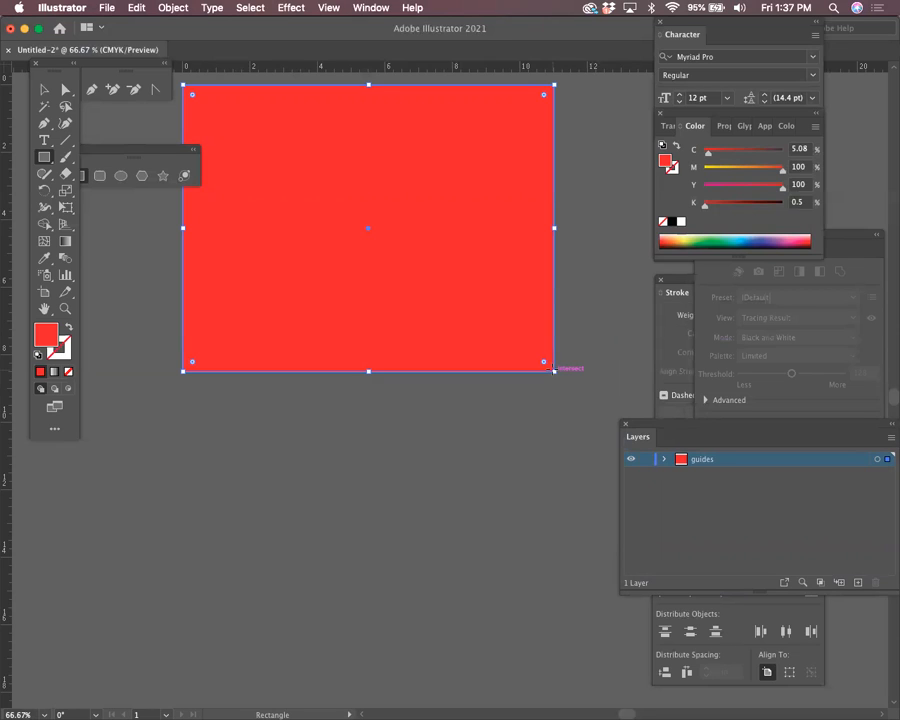
{"action": "key", "text": "super+shift+a"}
{"action": "key", "text": "super+minus"}
{"action": "key", "text": "super+minus"}
{"action": "key", "text": "super+minus"}
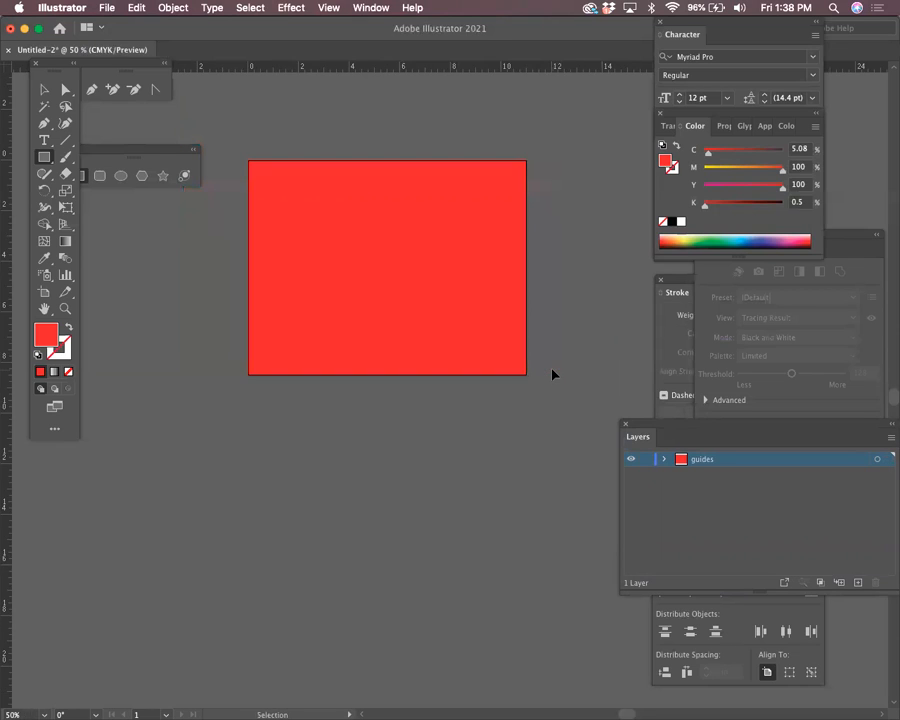
{"action": "key", "text": "v"}
{"action": "key", "text": "m"}
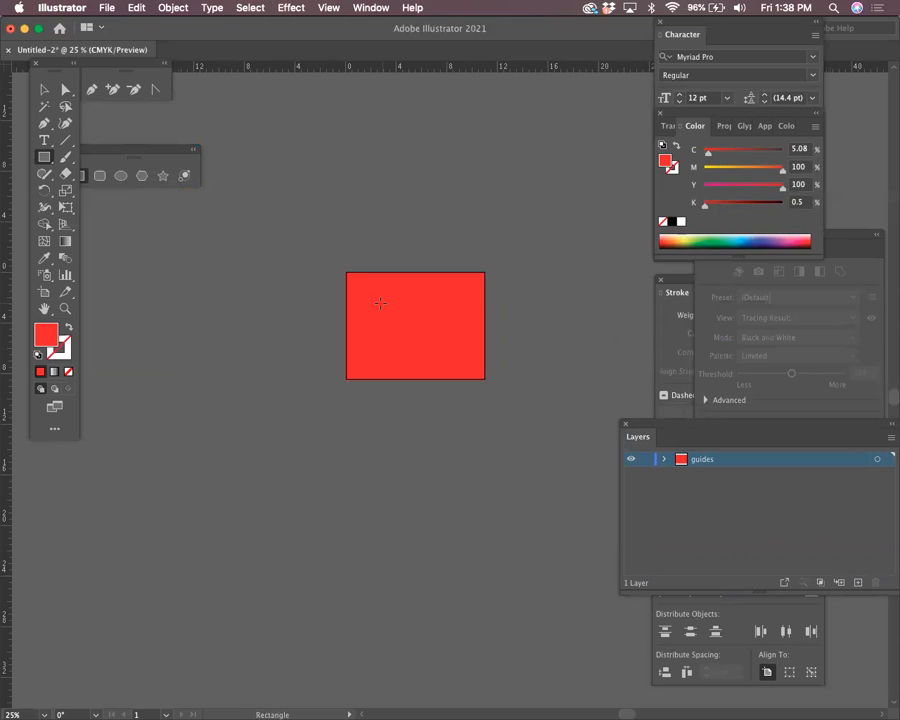
{"action": "key", "text": "super+a"}
{"action": "key", "text": "super+equal"}
{"action": "key", "text": "super+equal"}
{"action": "key", "text": "super+equal"}
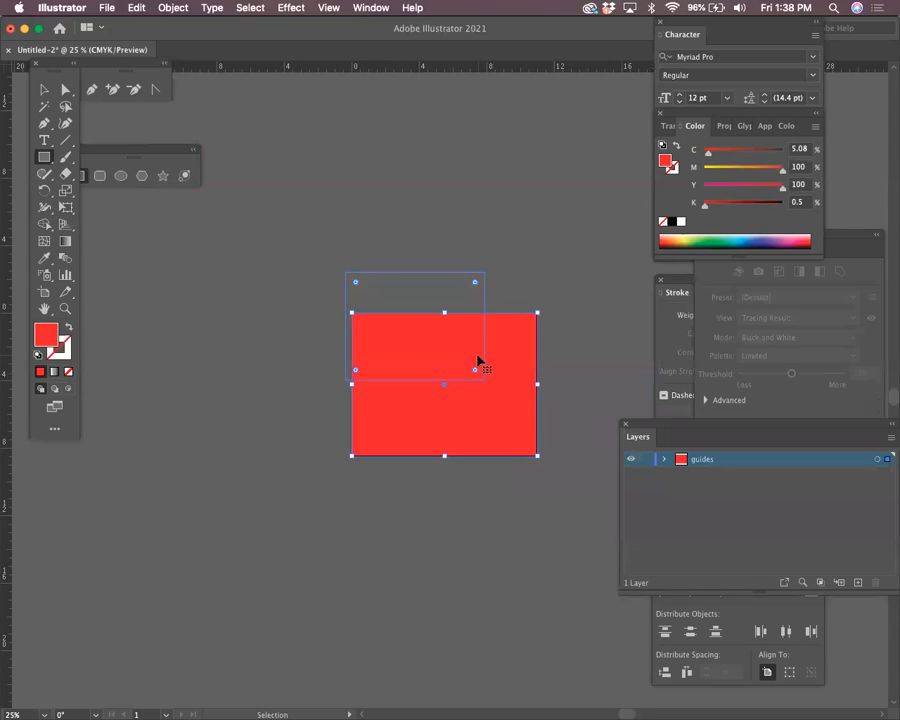
{"action": "key", "text": "v"}
{"action": "left_click", "coordinate": [317, 141]}
{"action": "left_click", "coordinate": [405, 342]}
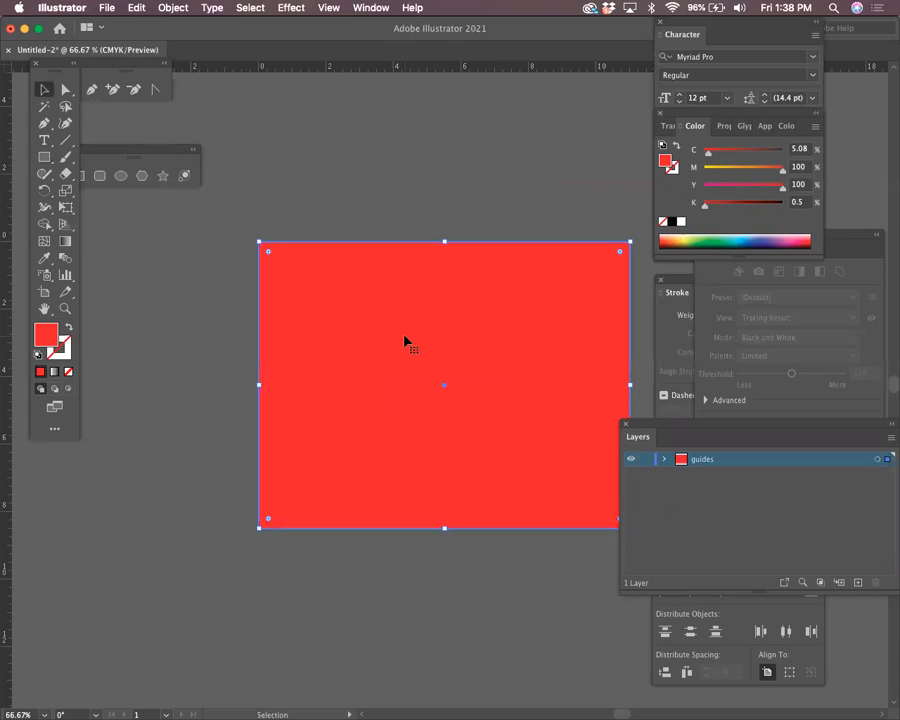
{"action": "mouse_move", "coordinate": [644, 437]}
{"action": "left_mouse_down"}
{"action": "mouse_move", "coordinate": [662, 431]}
{"action": "mouse_move", "coordinate": [668, 300]}
{"action": "left_mouse_up"}
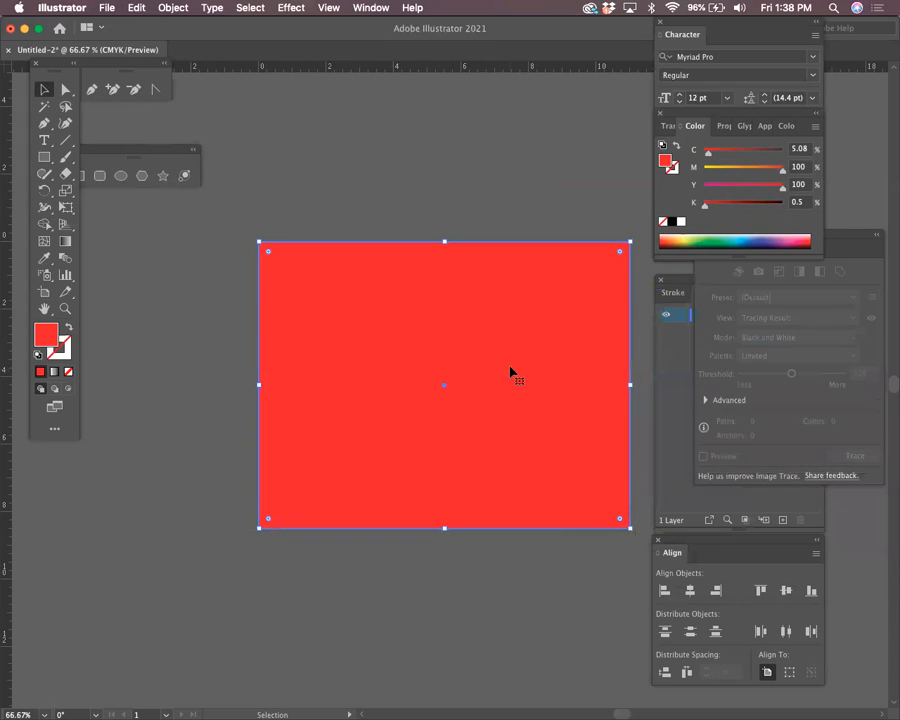
{"action": "left_click_drag", "start_coordinate": [436, 412], "coordinate": [409, 365]}
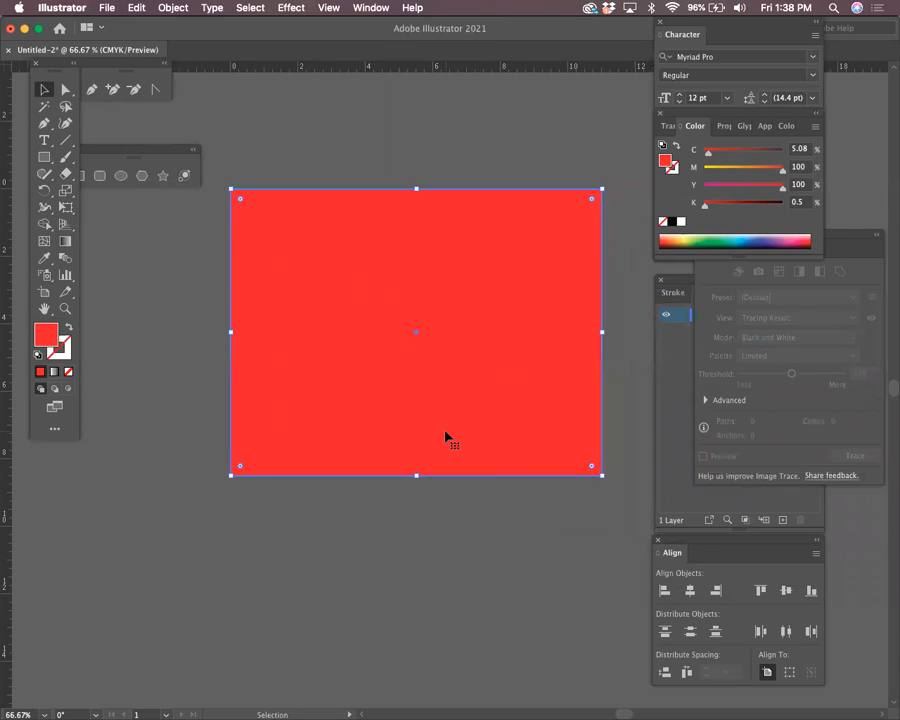
{"action": "left_click", "coordinate": [356, 98]}
{"action": "left_click", "coordinate": [380, 230]}
{"action": "left_click_drag", "start_coordinate": [370, 68], "coordinate": [416, 186]}
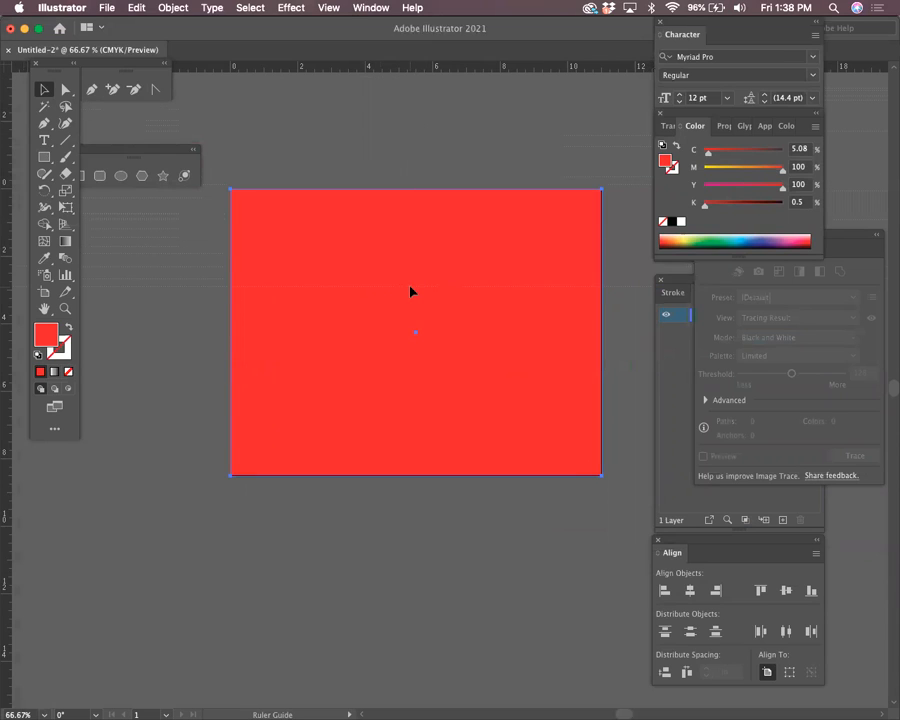
Place a horizontal guide through the red rectangle's centre at Y 4.25 in
{"action": "left_click_drag", "start_coordinate": [412, 325], "coordinate": [416, 333]}
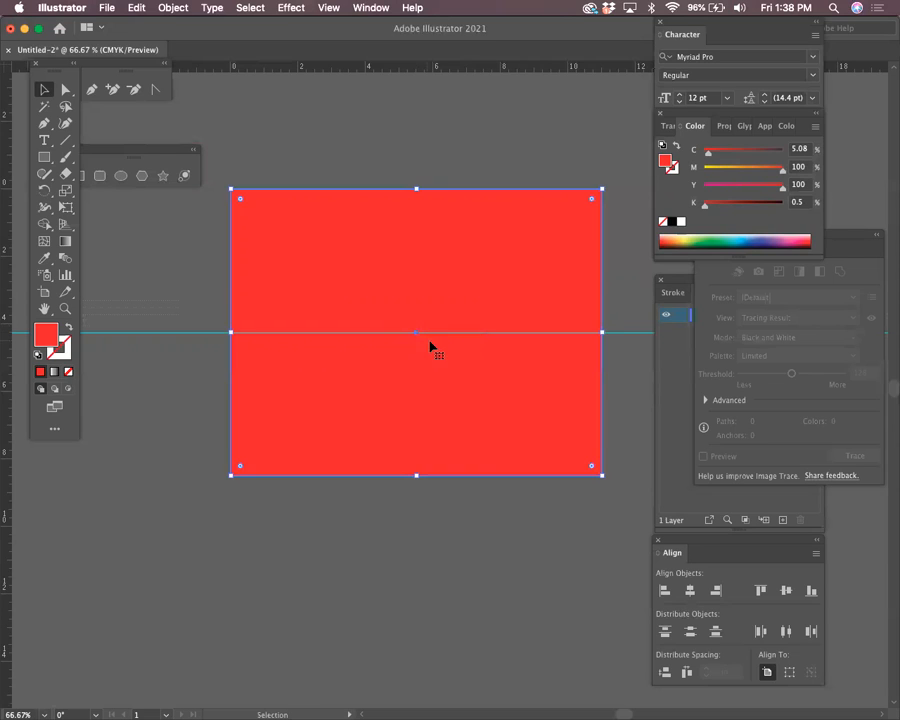
{"action": "key", "text": "super+z"}
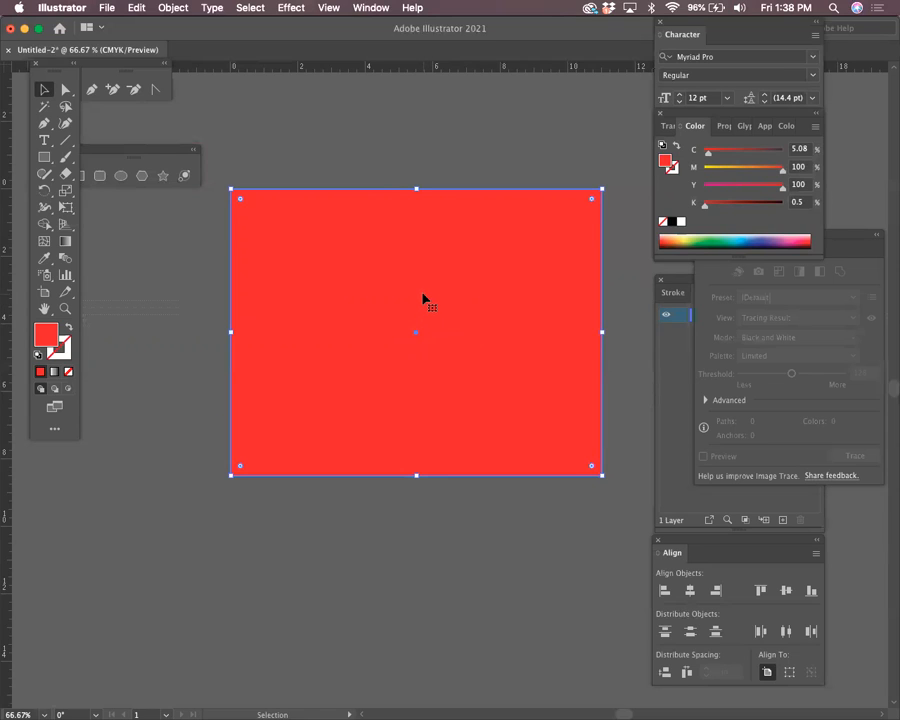
{"action": "left_click", "coordinate": [393, 71]}
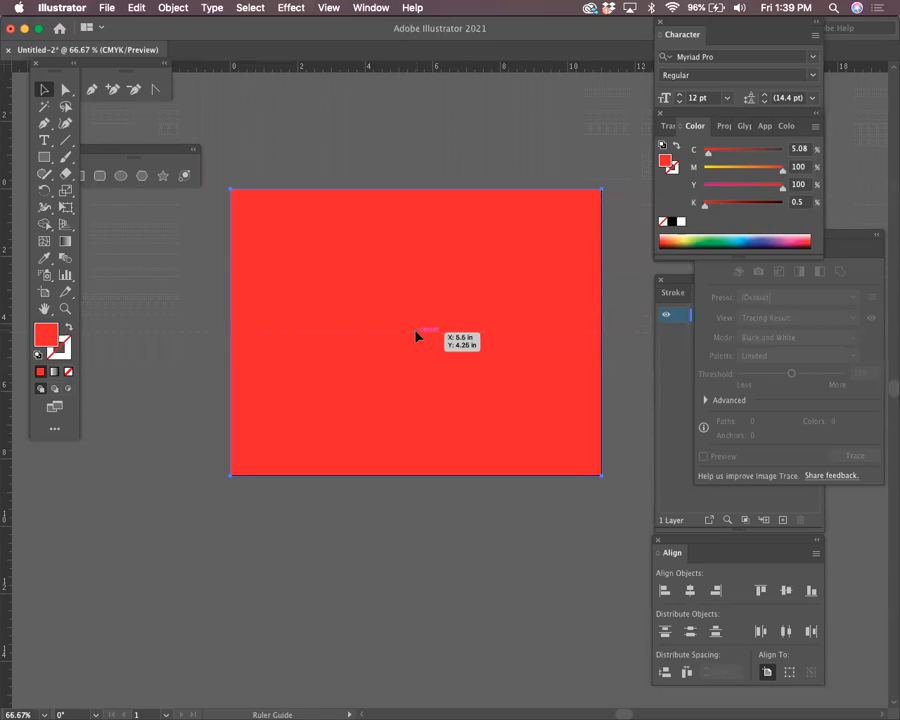
{"action": "left_click_drag", "start_coordinate": [416, 333], "coordinate": [416, 333]}
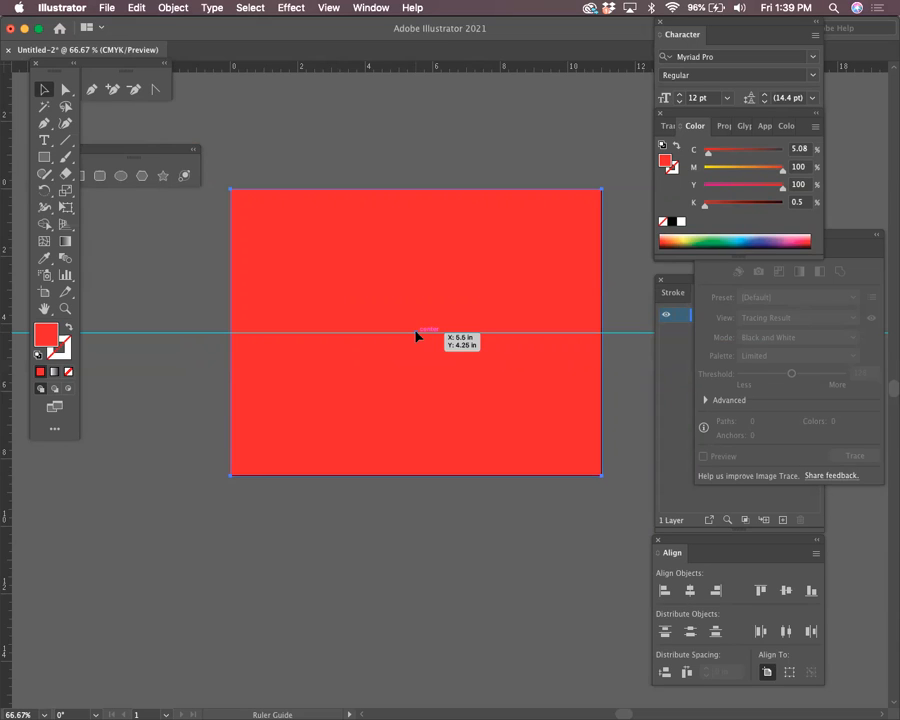
{"action": "left_click_drag", "start_coordinate": [416, 336], "coordinate": [416, 336]}
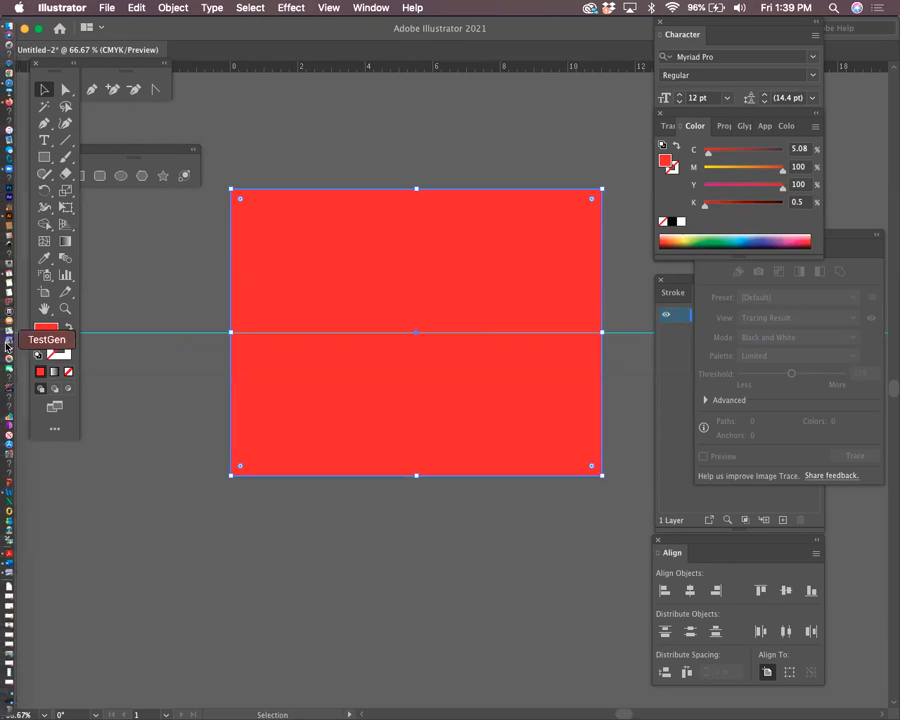
Drop a vertical guide at X 5.5 in, crossing the horizontal guide at the rectangle's centre
{"action": "left_click_drag", "start_coordinate": [5, 351], "coordinate": [416, 335]}
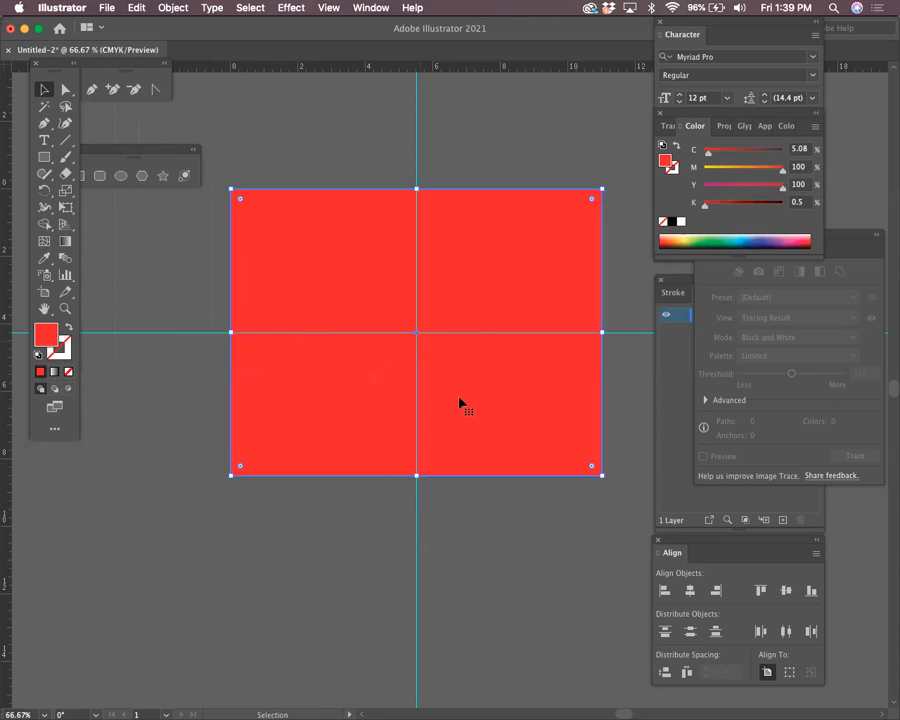
{"action": "left_click", "coordinate": [491, 135]}
{"action": "left_click", "coordinate": [476, 272]}
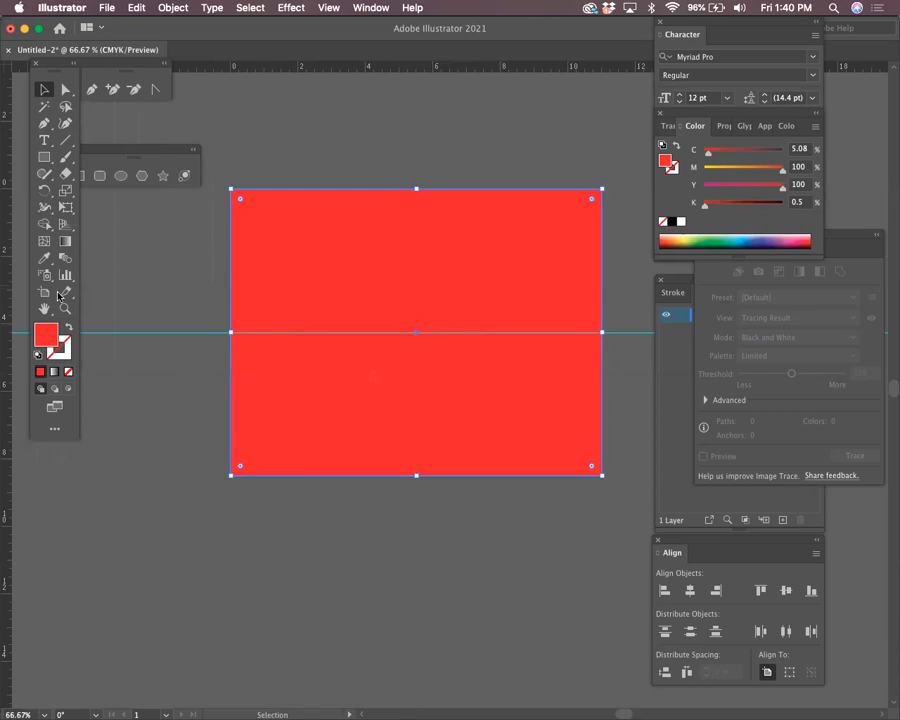
{"action": "left_click", "coordinate": [203, 286]}
{"action": "left_click", "coordinate": [315, 307]}
{"action": "left_click", "coordinate": [122, 301]}
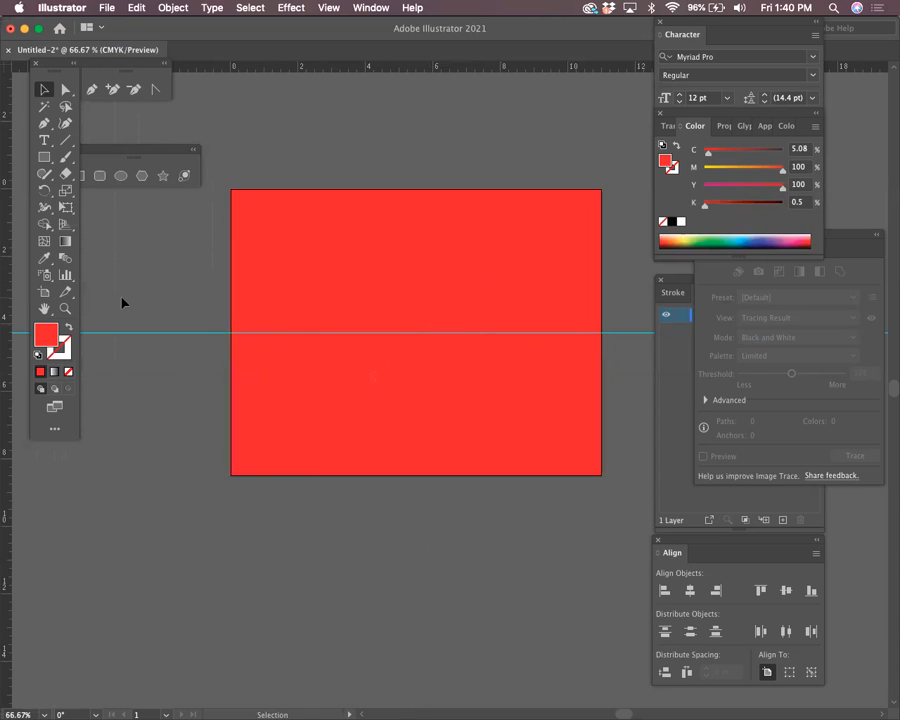
{"action": "left_click_drag", "start_coordinate": [7, 305], "coordinate": [405, 332]}
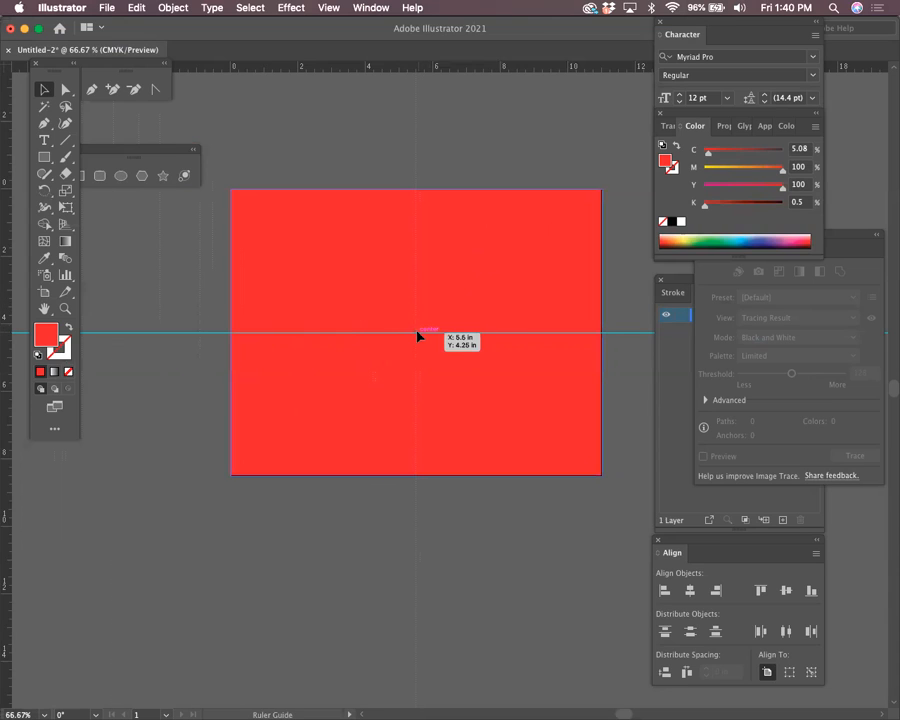
{"action": "left_click_drag", "start_coordinate": [418, 336], "coordinate": [417, 333]}
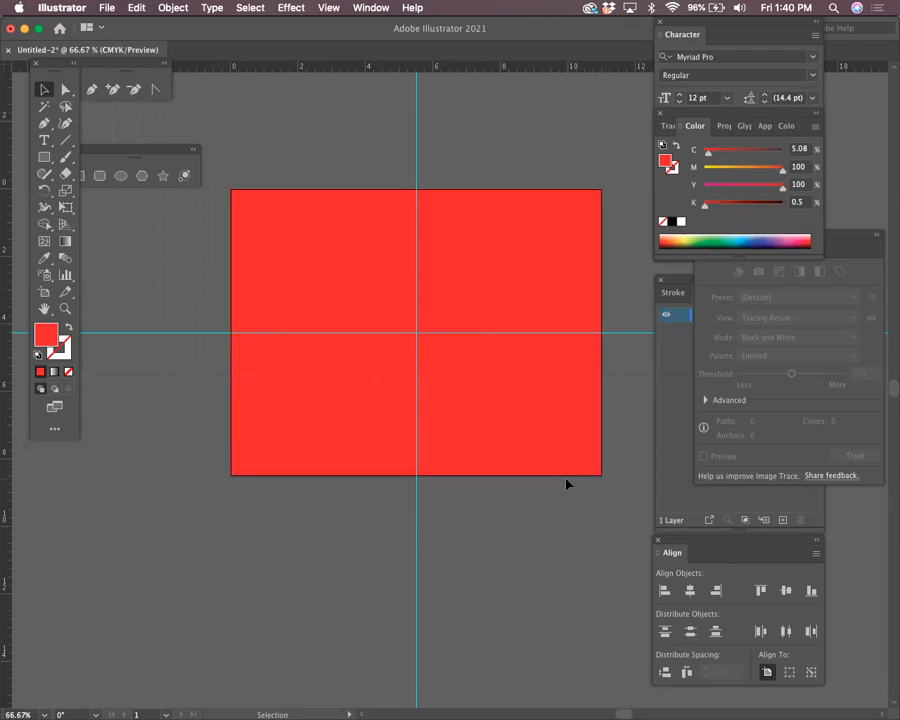
{"action": "left_click", "coordinate": [471, 412]}
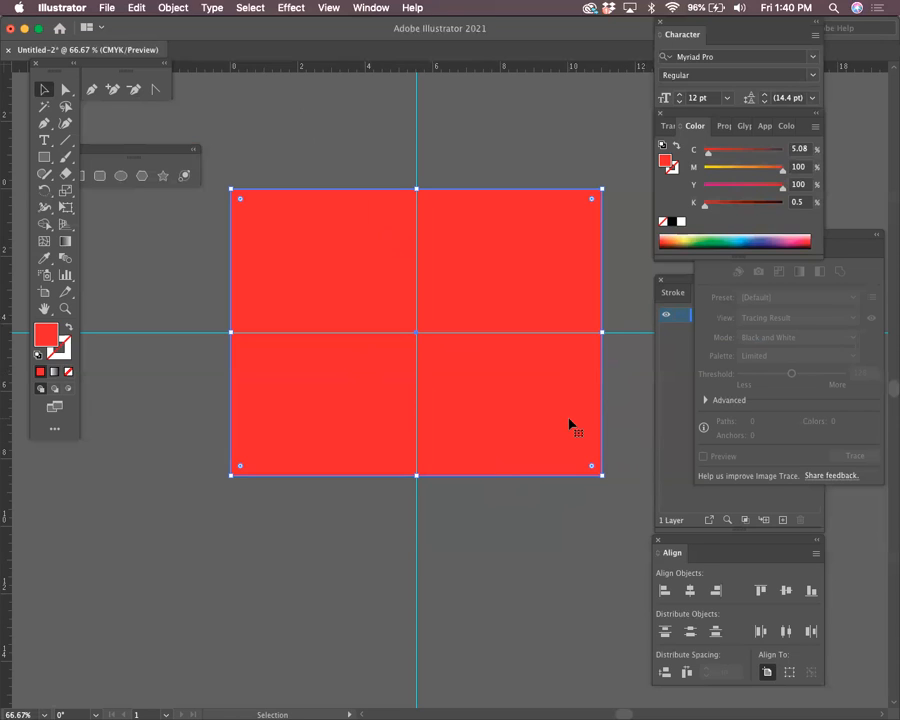
Show the Layers panel listing the document's single layer, guides
{"action": "left_click", "coordinate": [668, 407]}
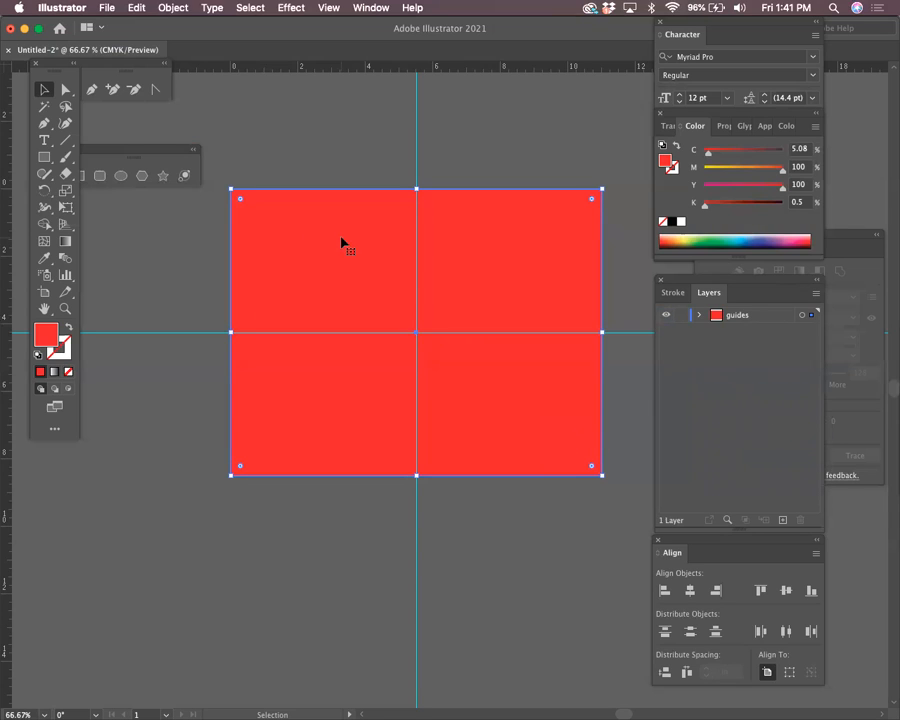
Zoom in on the red rectangle and delete it, leaving only the crossing guides
{"action": "left_click", "coordinate": [67, 309]}
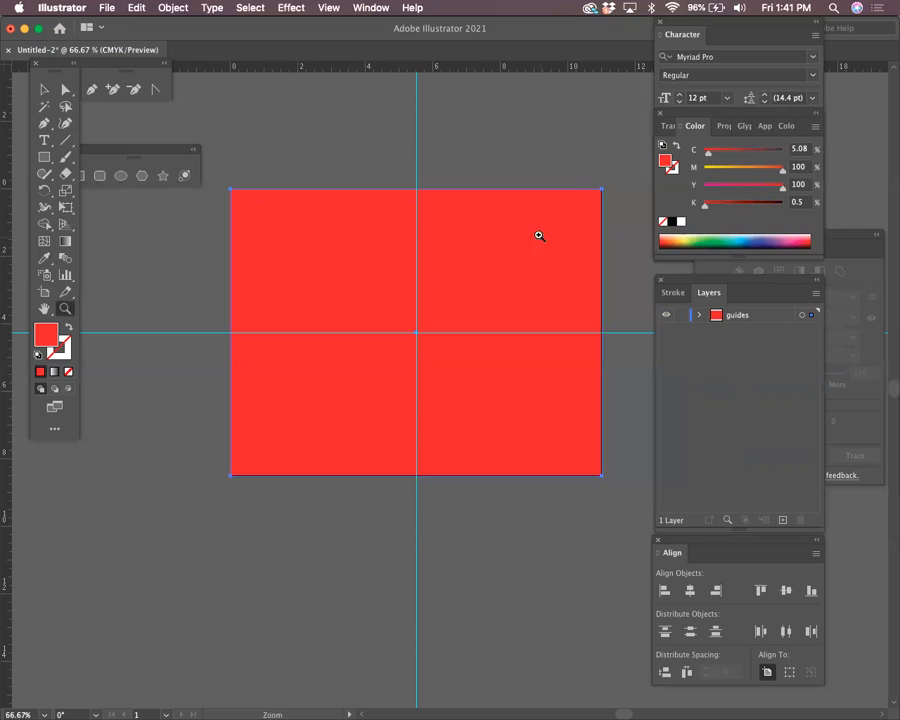
{"action": "left_click_drag", "start_coordinate": [570, 241], "coordinate": [670, 462]}
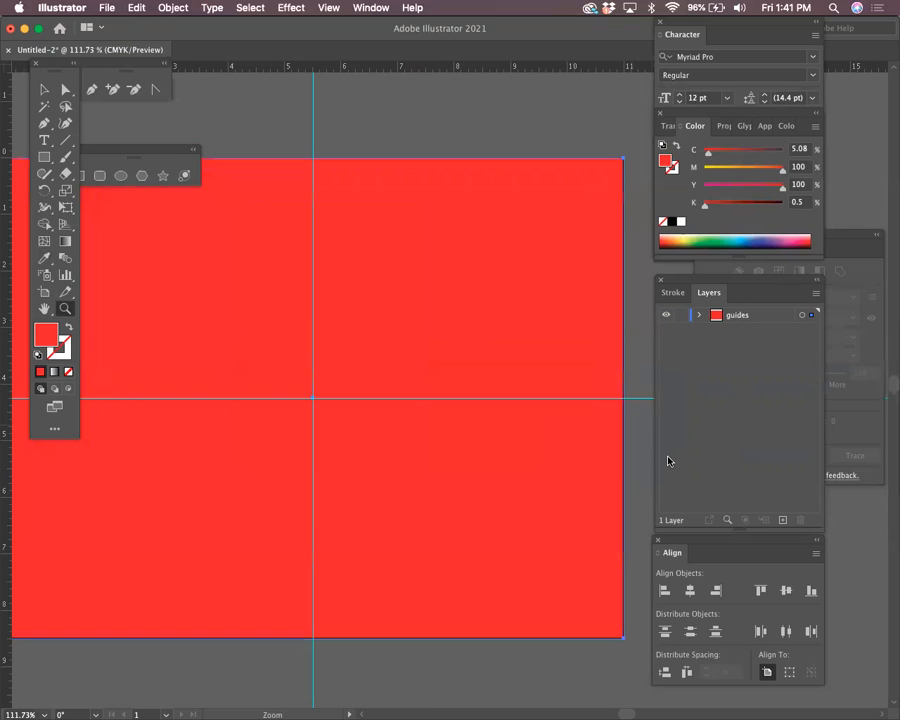
{"action": "left_click", "coordinate": [44, 89]}
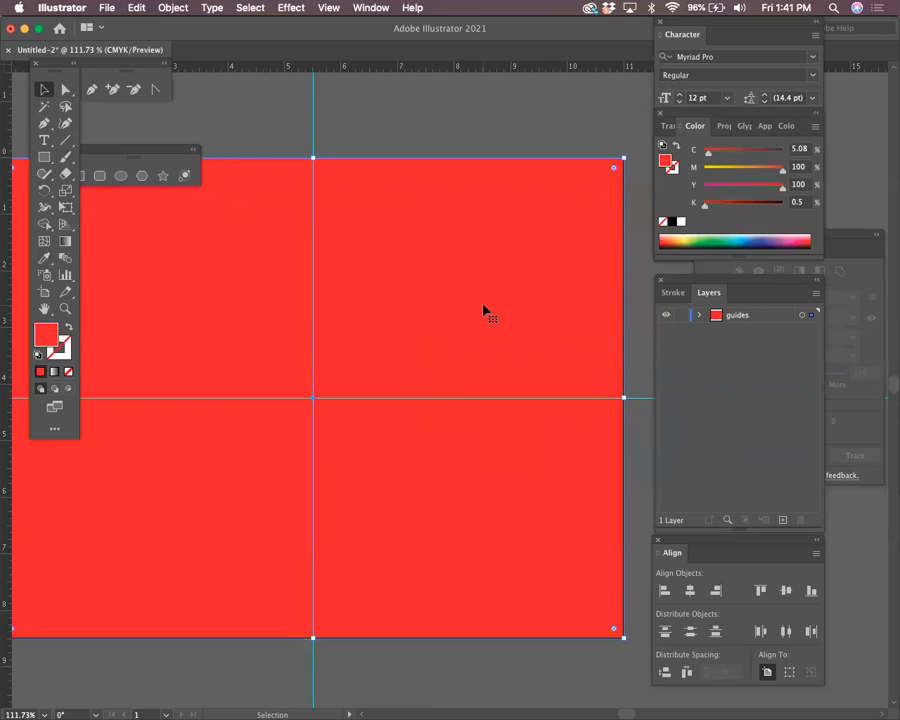
{"action": "key", "text": "Delete"}
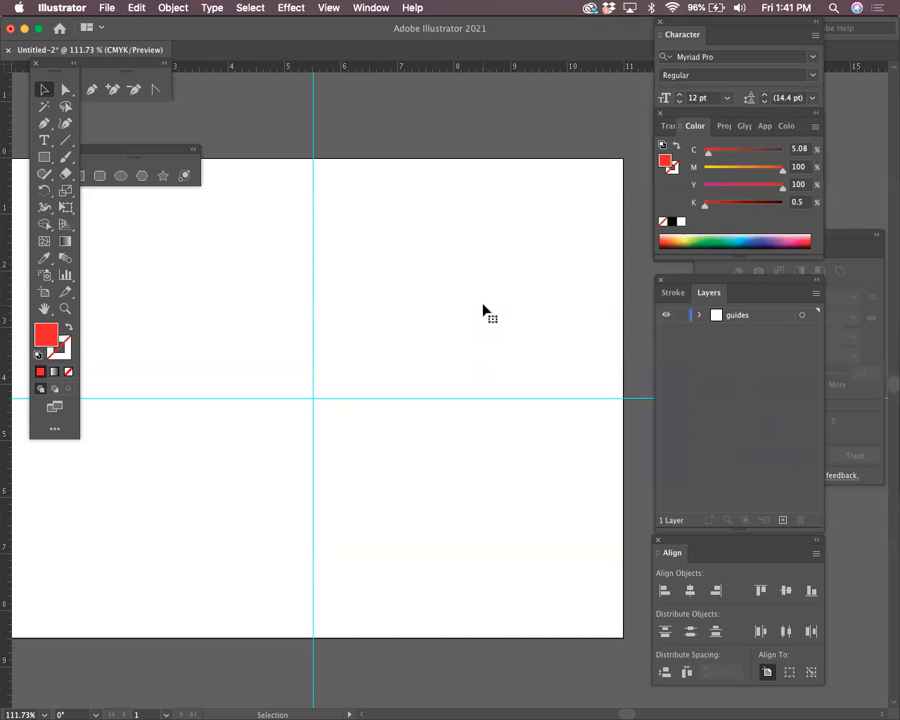
{"action": "left_click_drag", "start_coordinate": [522, 320], "coordinate": [445, 305]}
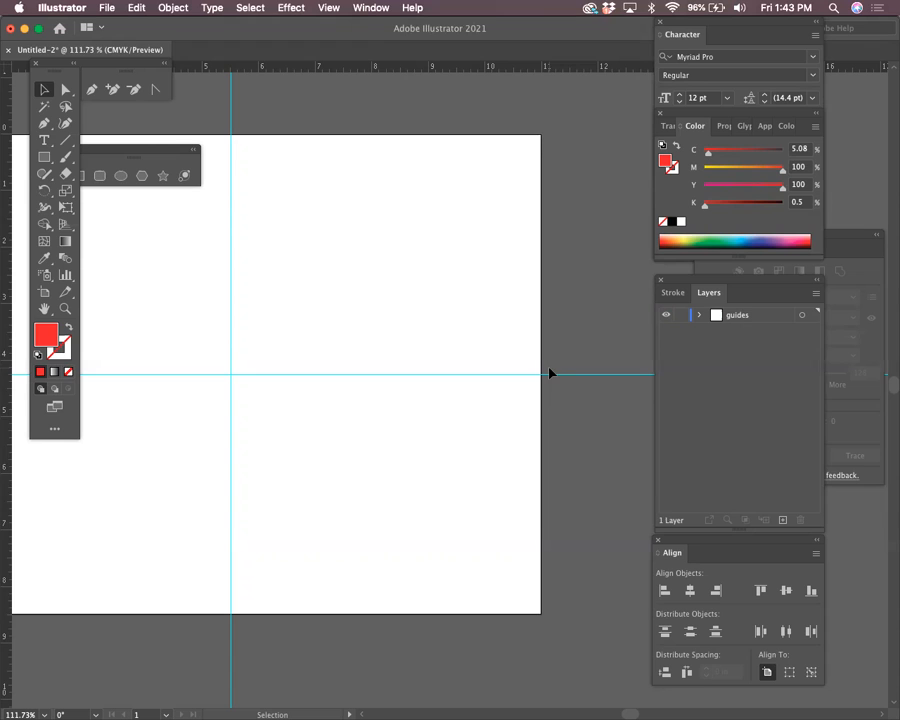
Hide and then re-show the guides from the View > Guides menu
{"action": "left_click", "coordinate": [329, 8]}
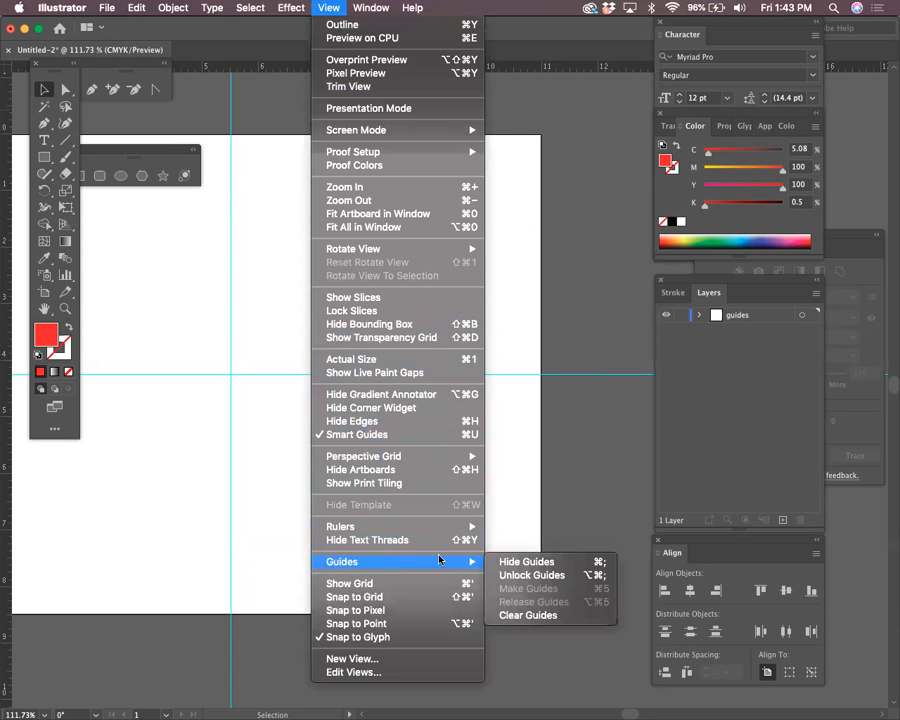
{"action": "mouse_move", "coordinate": [477, 560]}
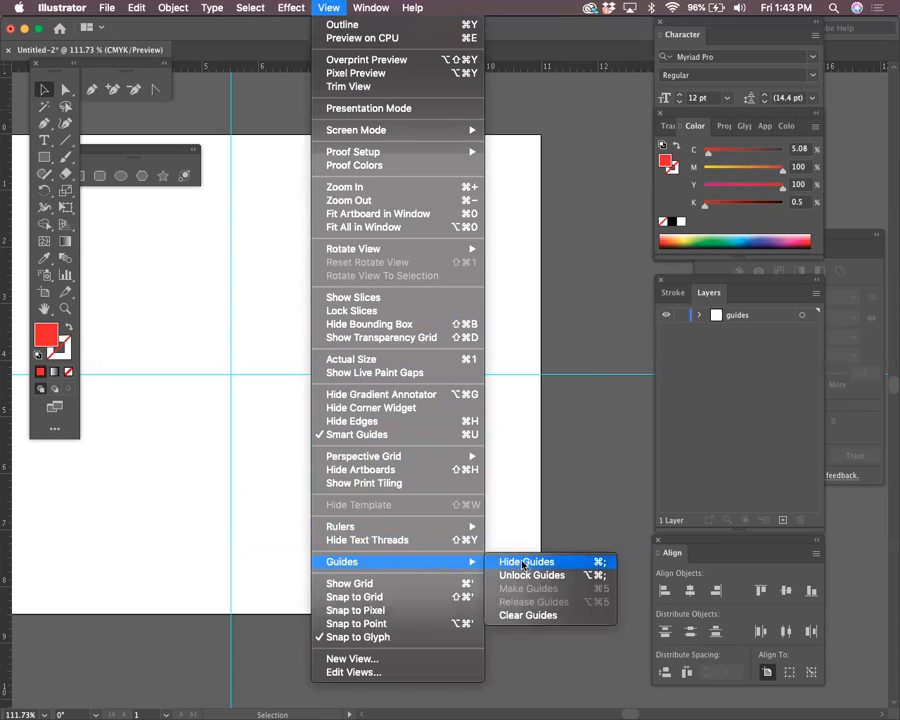
{"action": "left_click", "coordinate": [522, 562]}
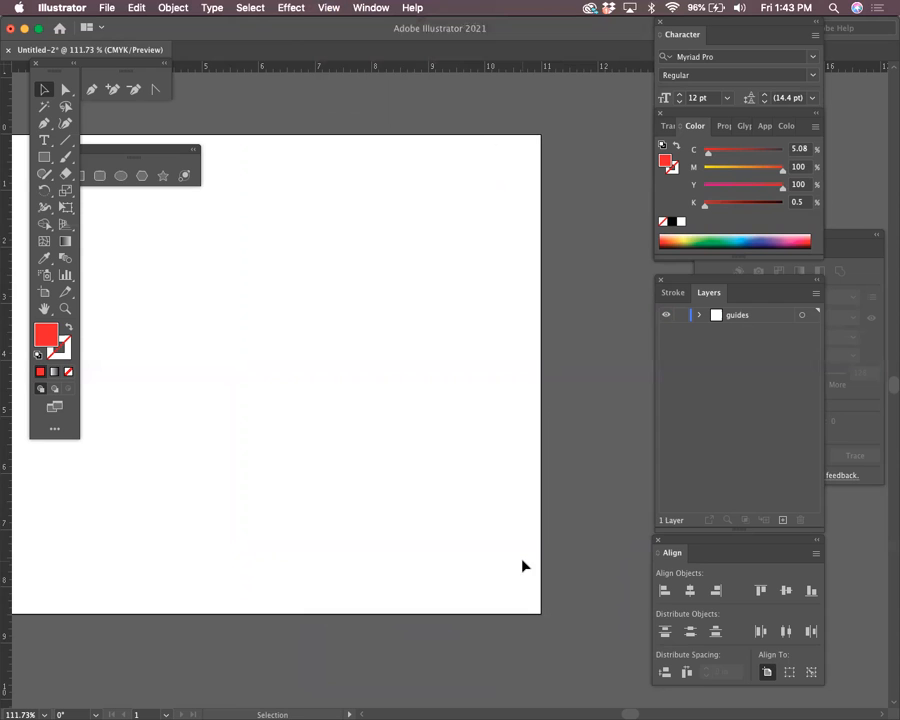
{"action": "left_click", "coordinate": [328, 7]}
{"action": "mouse_move", "coordinate": [457, 567]}
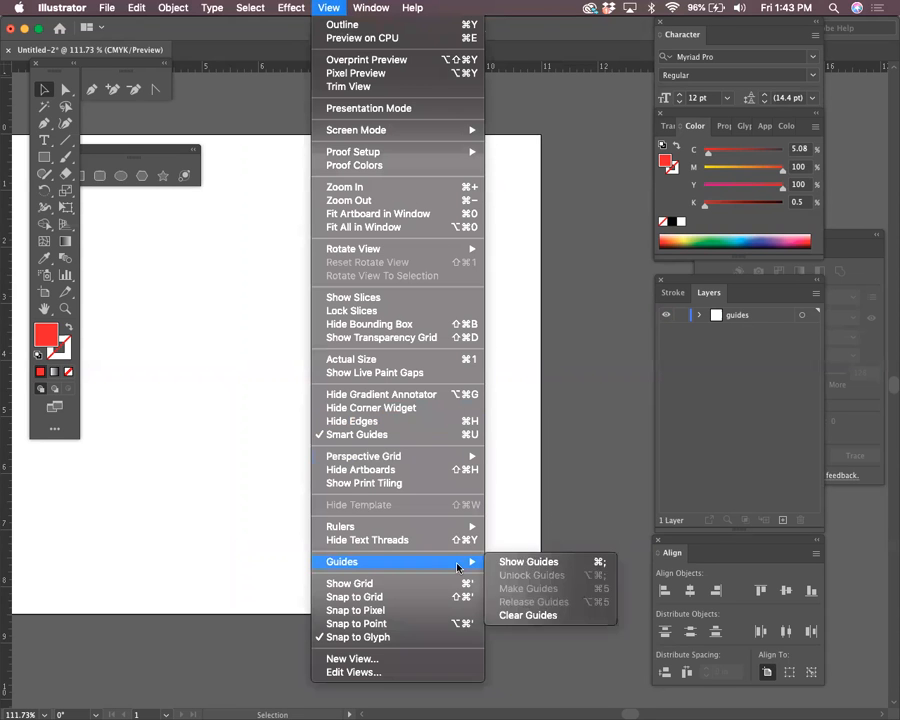
{"action": "left_click", "coordinate": [535, 562]}
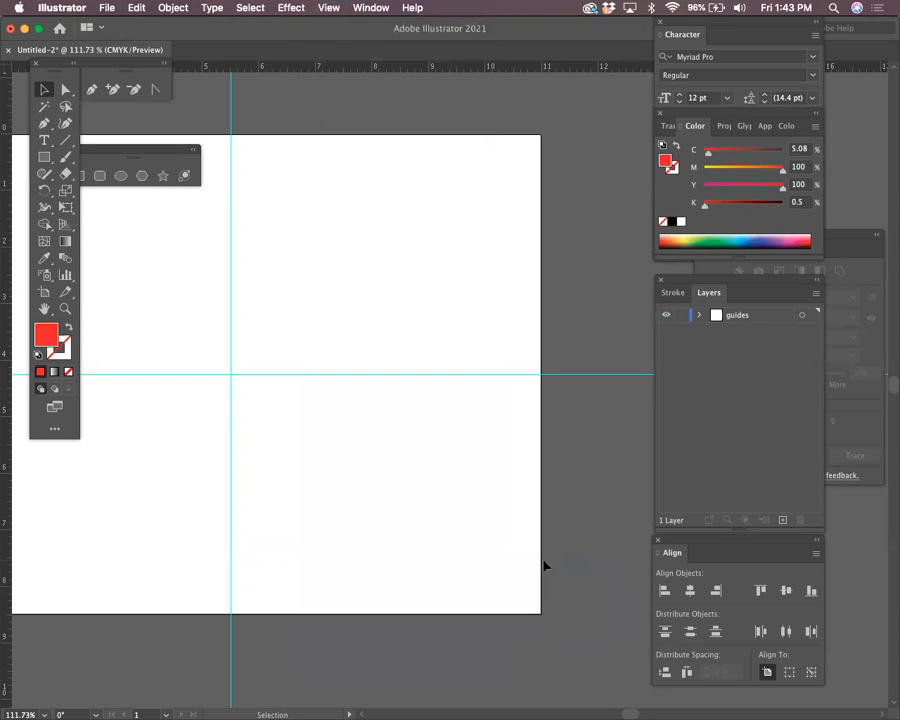
Unlock the guides via View > Guides > Unlock Guides
{"action": "left_click", "coordinate": [292, 7]}
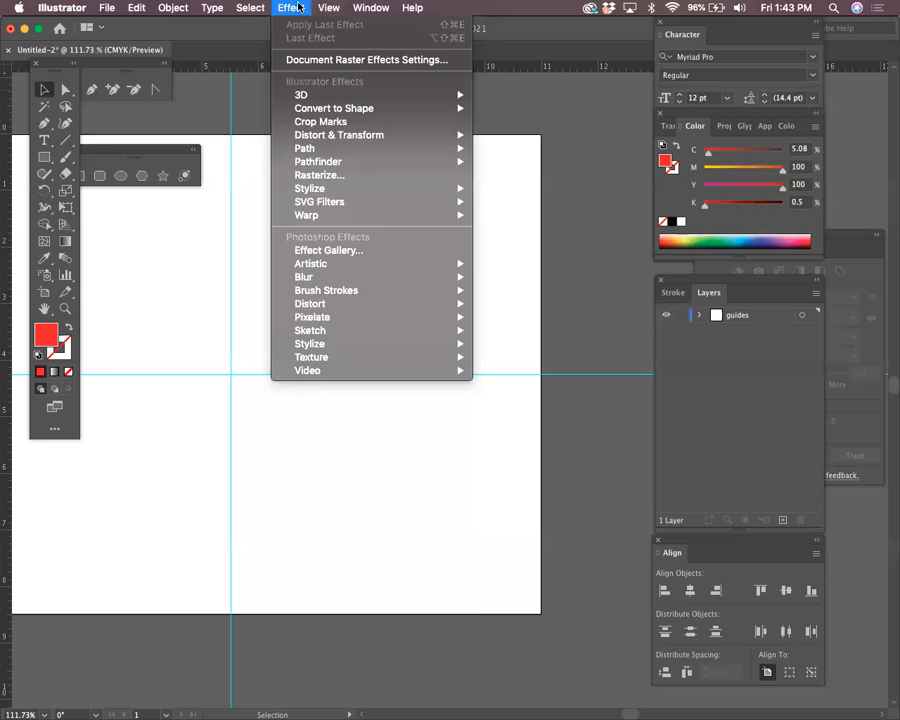
{"action": "mouse_move", "coordinate": [328, 7]}
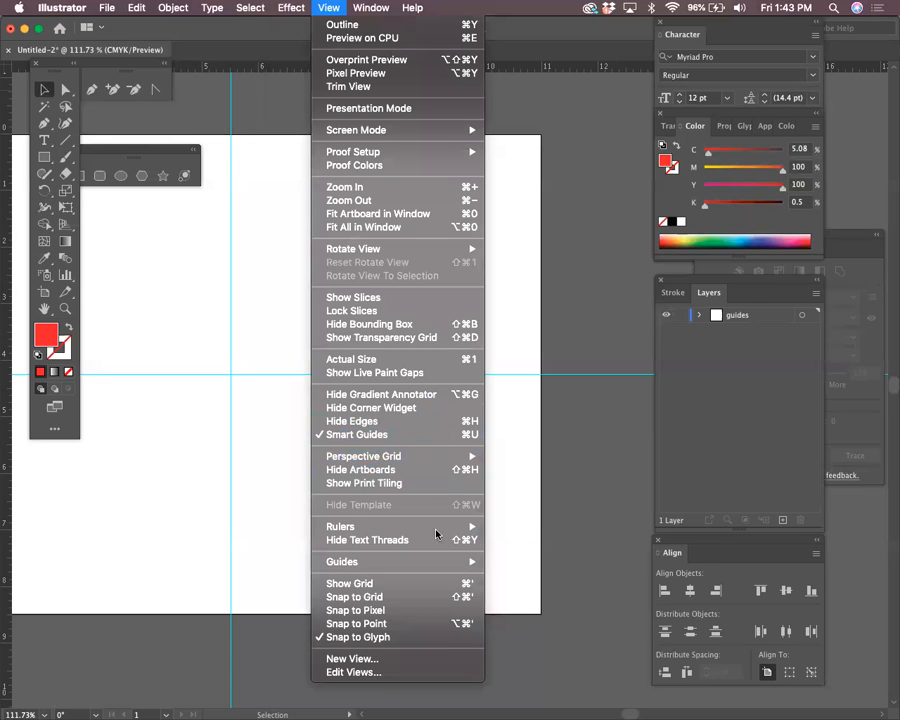
{"action": "mouse_move", "coordinate": [428, 562]}
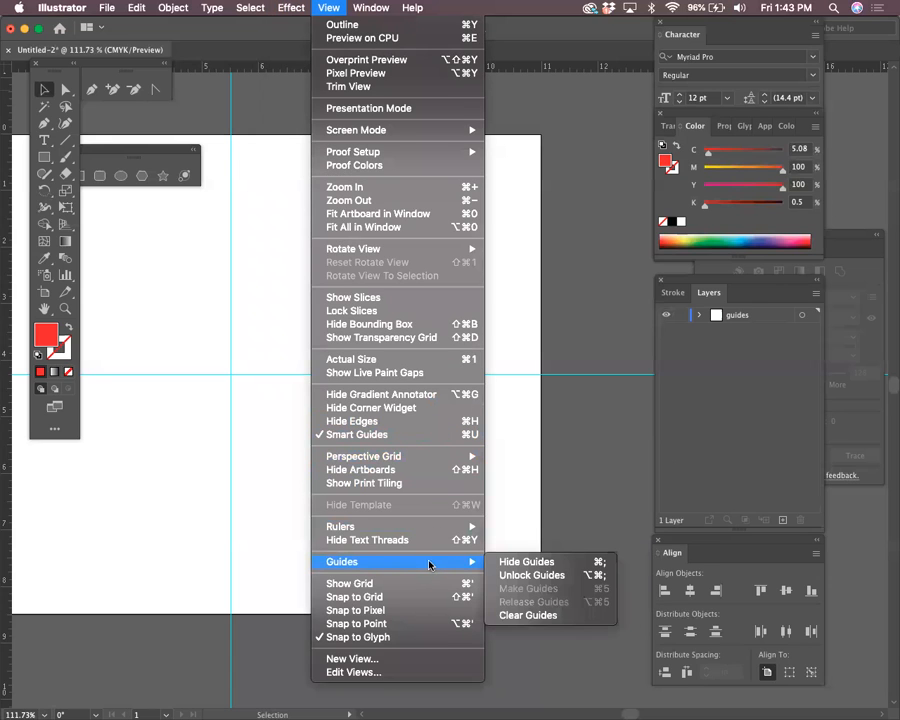
{"action": "left_click", "coordinate": [563, 576]}
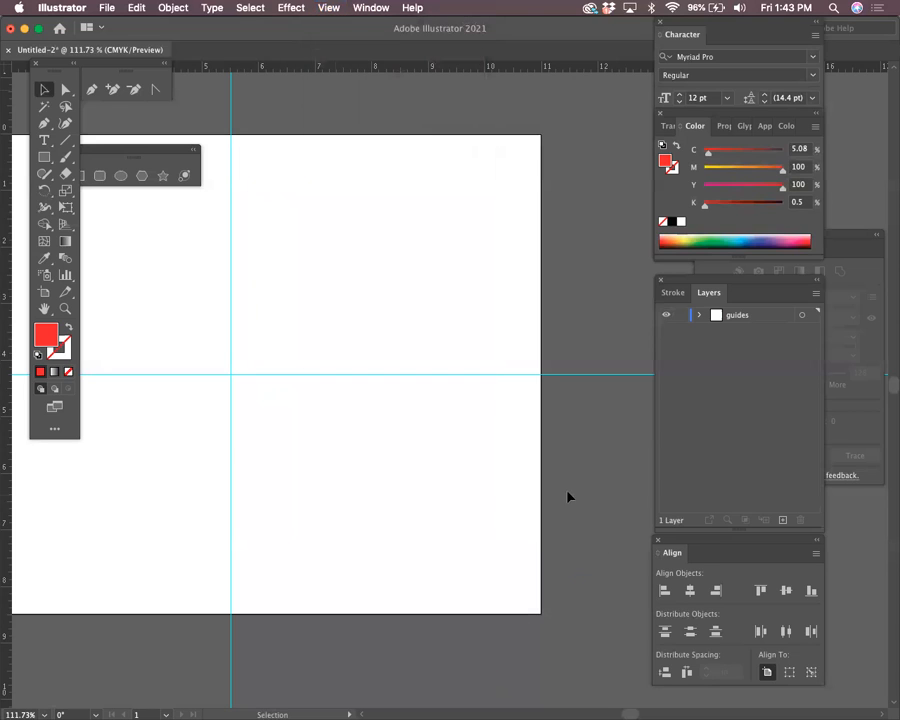
Duplicate the horizontal guide slightly lower, then undo the extra guide copies
{"action": "key", "text": "space"}
{"action": "left_click_drag", "start_coordinate": [593, 454], "coordinate": [446, 455]}
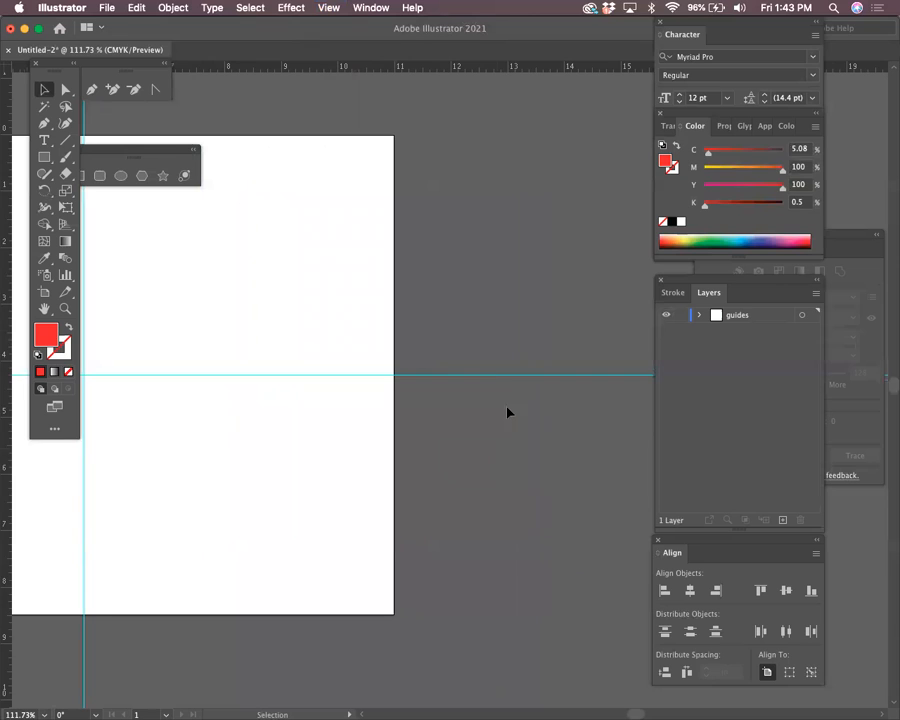
{"action": "left_click", "coordinate": [506, 375]}
{"action": "mouse_move", "coordinate": [501, 377]}
{"action": "left_mouse_down"}
{"action": "mouse_move", "coordinate": [506, 406]}
{"action": "mouse_move", "coordinate": [504, 392]}
{"action": "left_mouse_up"}
{"action": "key", "text": "super+d"}
{"action": "key", "text": "super+d"}
{"action": "key", "text": "super+d"}
{"action": "key", "text": "super+d"}
{"action": "key", "text": "super+d"}
{"action": "key", "text": "super+d"}
{"action": "key", "text": "super+d"}
{"action": "key", "text": "space"}
{"action": "left_click_drag", "start_coordinate": [564, 516], "coordinate": [530, 332]}
{"action": "key", "text": "super+z"}
{"action": "key", "text": "super+z"}
{"action": "key", "text": "super+z"}
{"action": "key", "text": "super+z"}
{"action": "key", "text": "super+z"}
{"action": "key", "text": "super+z"}
{"action": "key", "text": "super+z"}
{"action": "key", "text": "super+z"}
{"action": "left_click", "coordinate": [512, 343]}
Draw a small red square where the guides cross, then undo its repeated diagonal copies
{"action": "key", "text": "space"}
{"action": "left_click_drag", "start_coordinate": [375, 254], "coordinate": [497, 380]}
{"action": "key", "text": "space"}
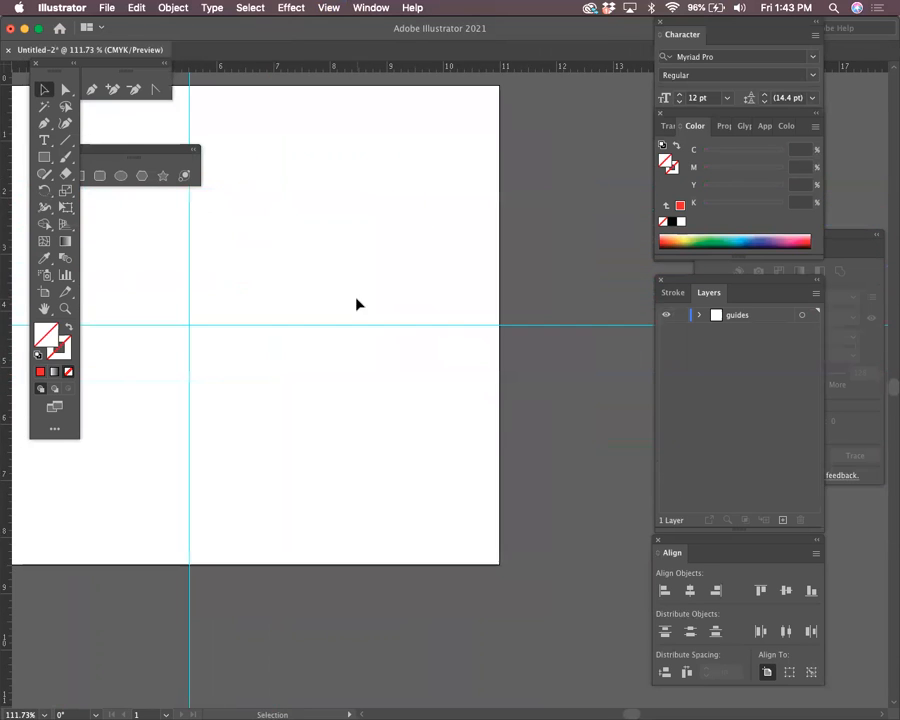
{"action": "left_click", "coordinate": [44, 157]}
{"action": "left_click_drag", "start_coordinate": [170, 301], "coordinate": [232, 363]}
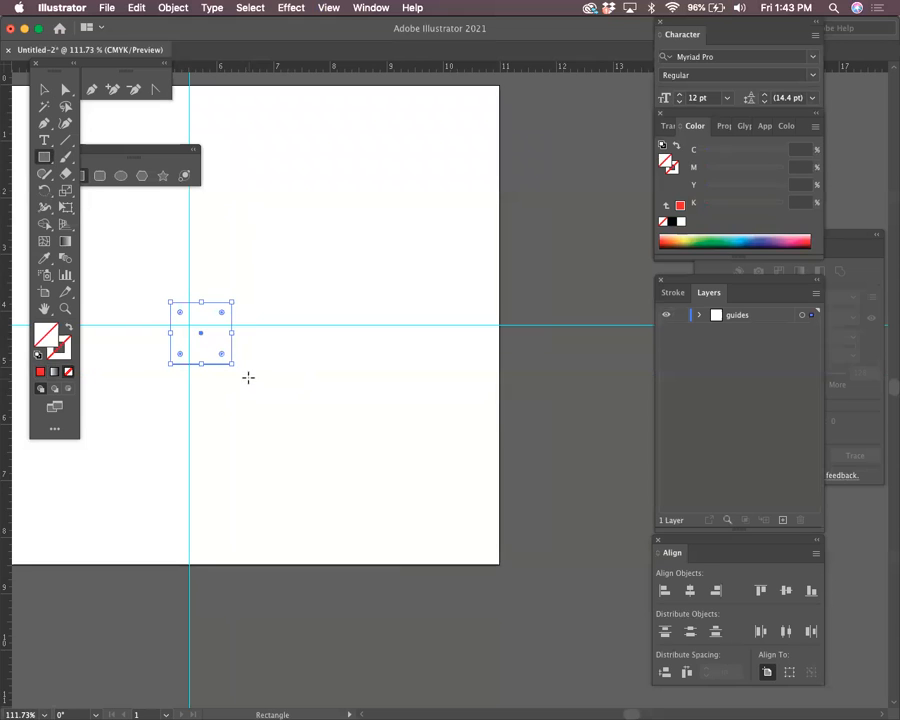
{"action": "left_click", "coordinate": [40, 371]}
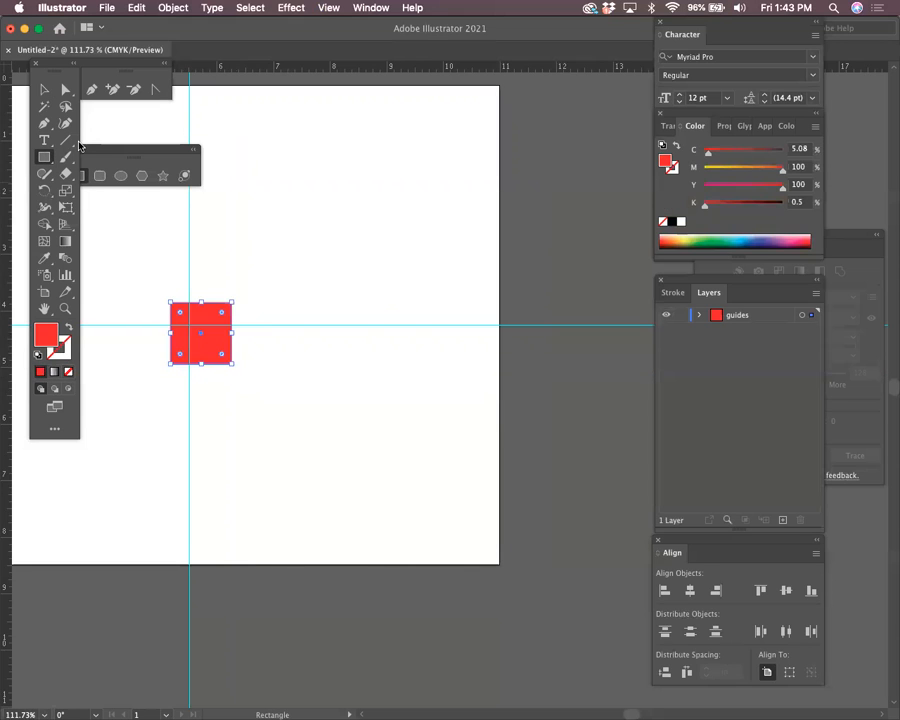
{"action": "left_click_drag", "start_coordinate": [311, 367], "coordinate": [262, 300]}
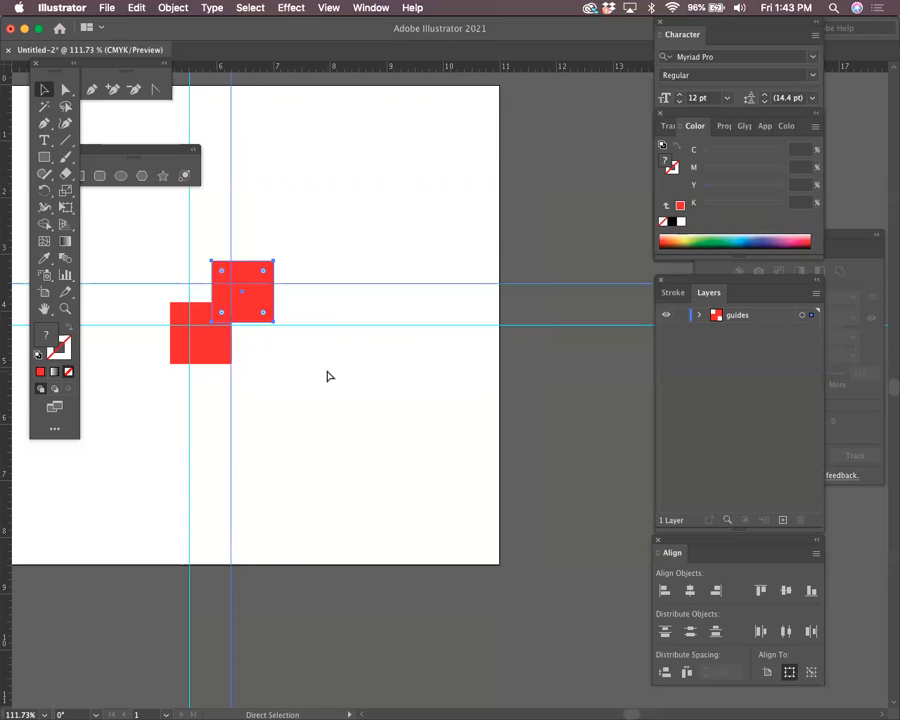
{"action": "key", "text": "super+d"}
{"action": "key", "text": "super+d"}
{"action": "key", "text": "super+d"}
{"action": "scroll", "coordinate": [352, 320], "scroll_direction": "up", "scroll_amount": 3}
{"action": "scroll", "coordinate": [352, 320], "scroll_direction": "left", "scroll_amount": 1}
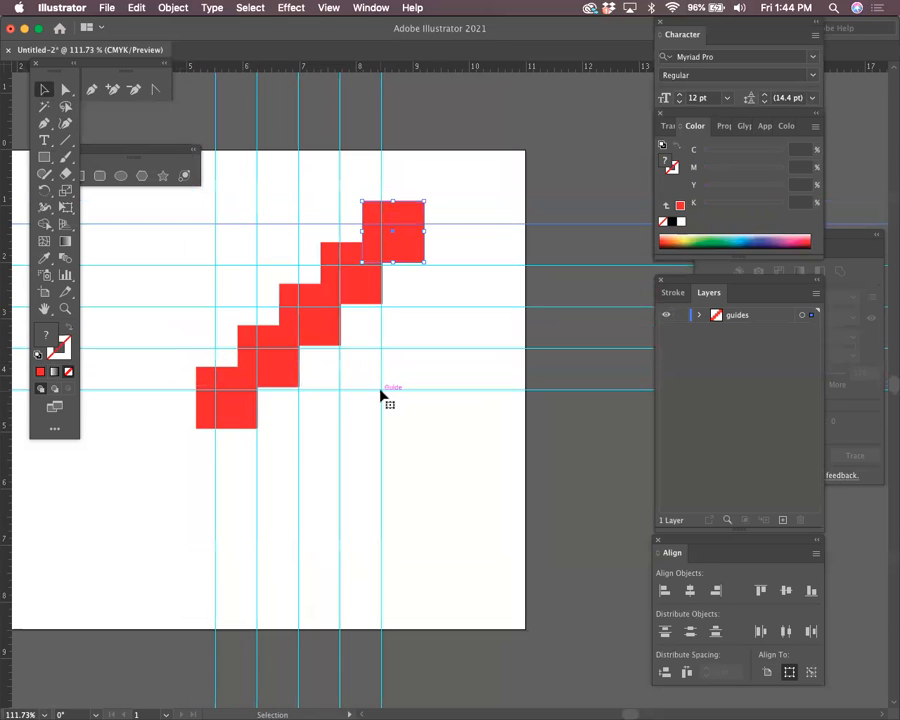
{"action": "key", "text": "super+z"}
{"action": "key", "text": "super+z"}
{"action": "key", "text": "super+z"}
{"action": "key", "text": "super+z"}
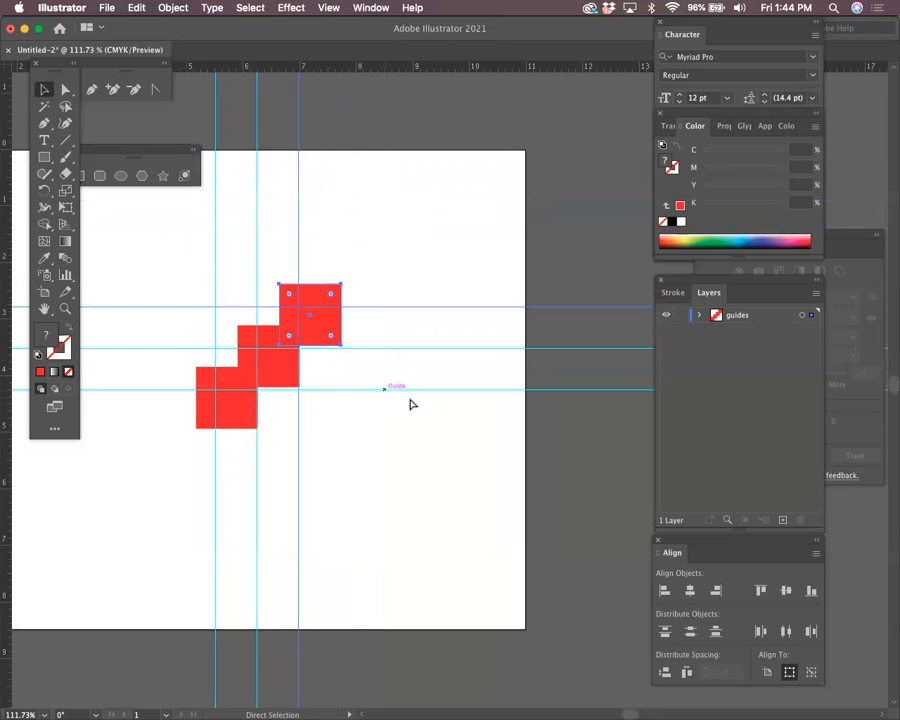
{"action": "left_click", "coordinate": [497, 313]}
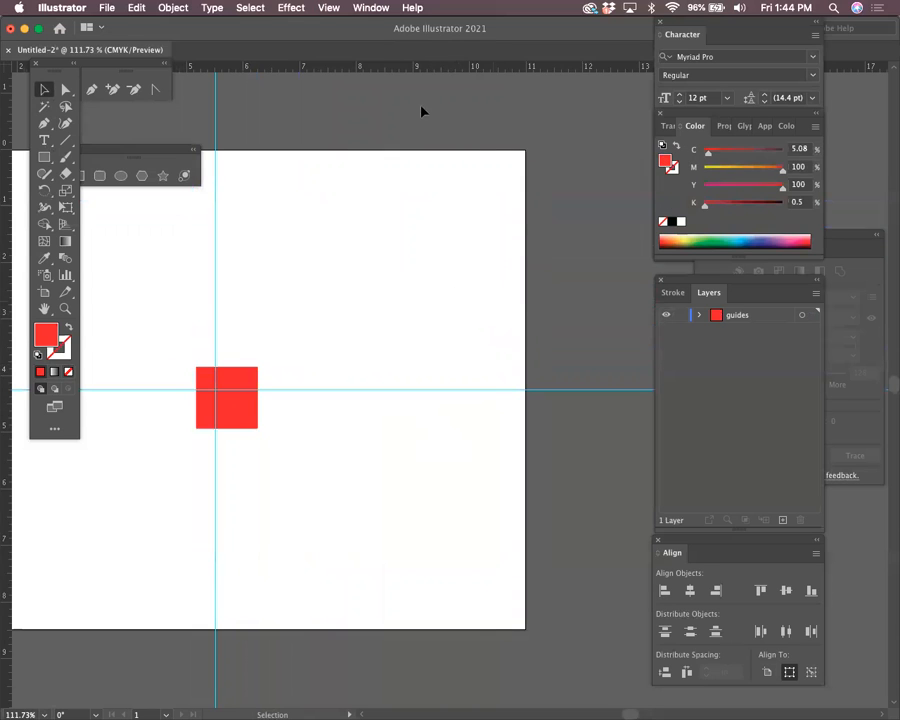
Copy the horizontal guide about 1.06 in higher, then delete that copy
{"action": "left_click", "coordinate": [330, 7]}
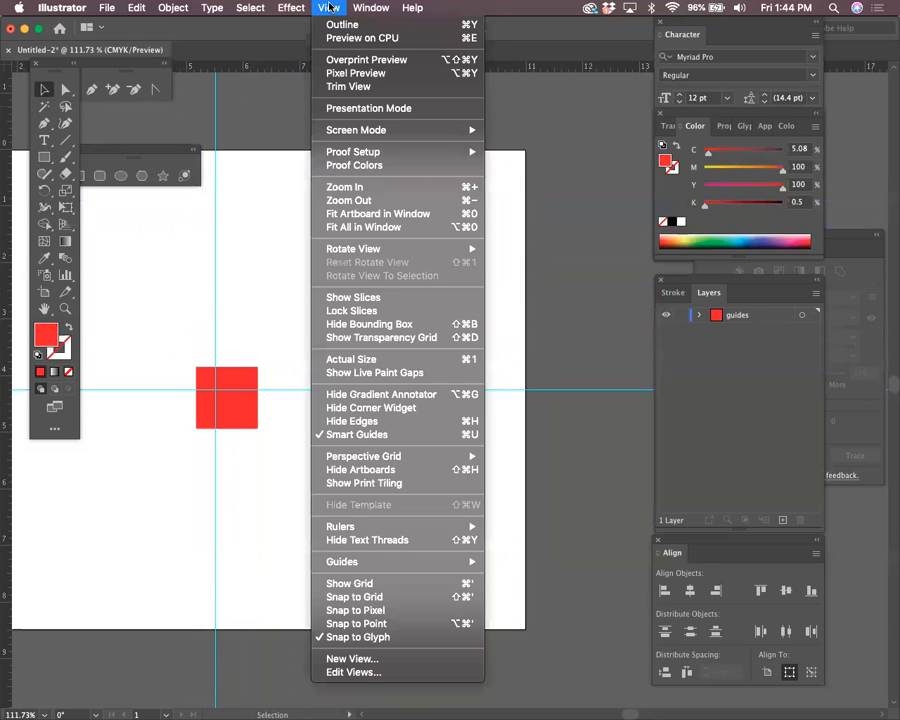
{"action": "left_click", "coordinate": [516, 497]}
{"action": "key", "text": "space"}
{"action": "left_click_drag", "start_coordinate": [548, 463], "coordinate": [503, 459]}
{"action": "left_click_drag", "start_coordinate": [551, 385], "coordinate": [545, 238]}
{"action": "left_click_drag", "start_coordinate": [542, 353], "coordinate": [577, 498]}
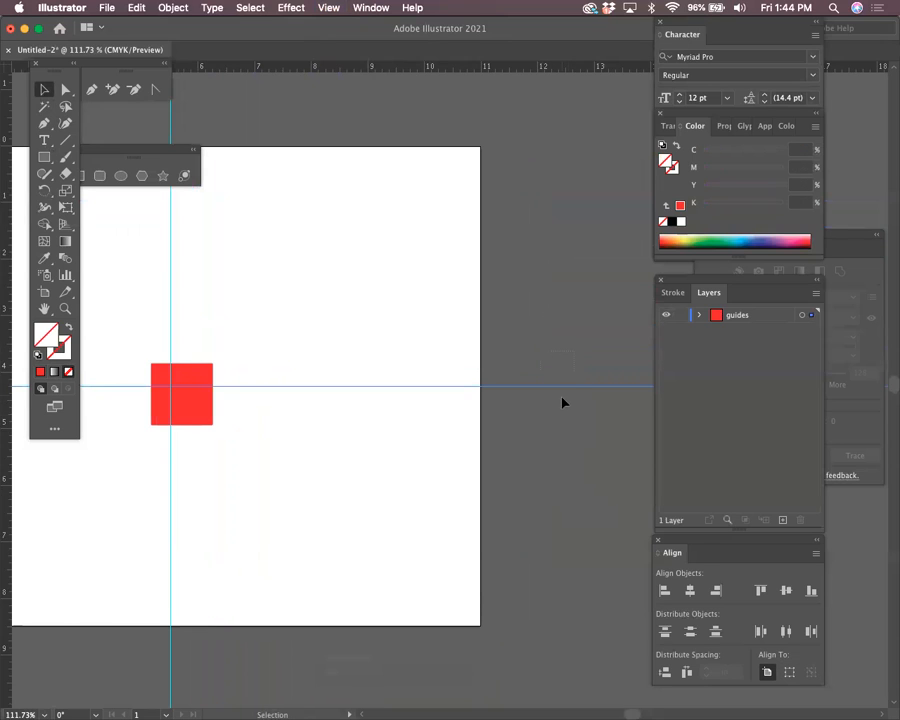
{"action": "left_click_drag", "start_coordinate": [567, 387], "coordinate": [563, 301]}
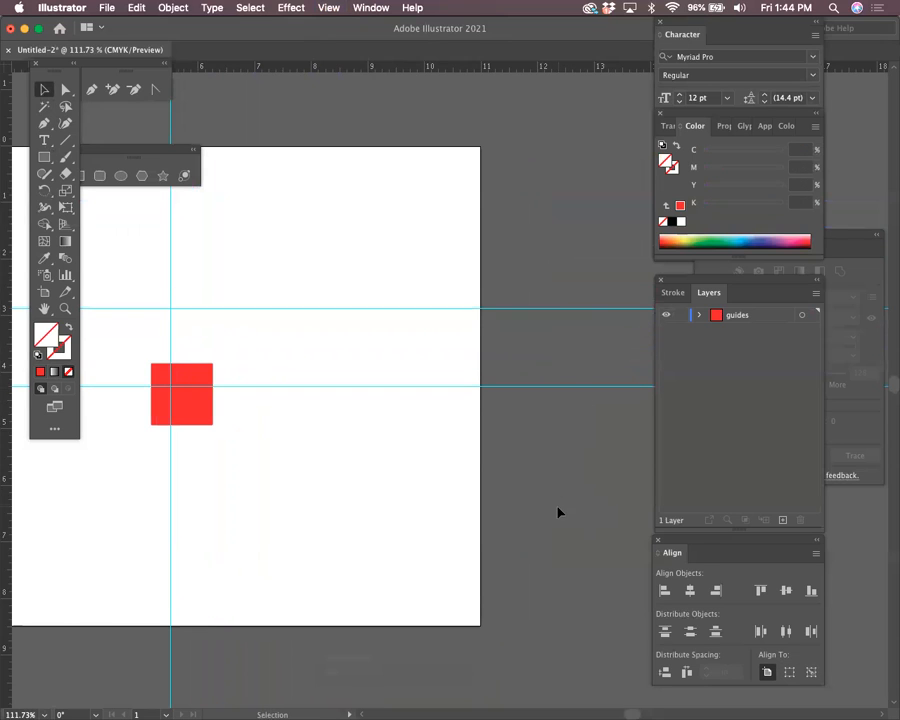
{"action": "left_click", "coordinate": [291, 7]}
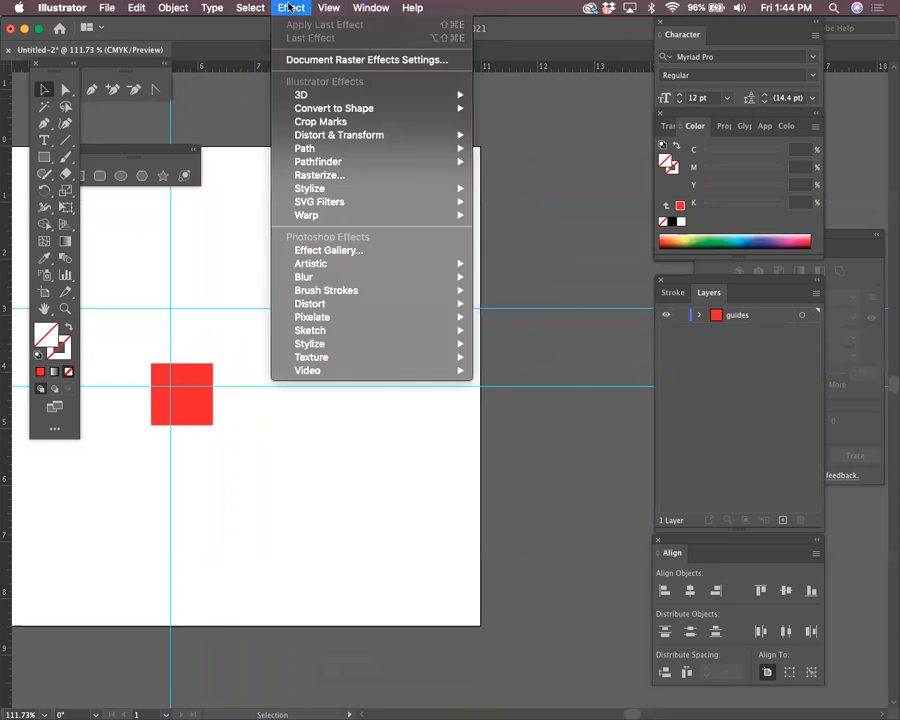
{"action": "mouse_move", "coordinate": [370, 7]}
{"action": "left_click", "coordinate": [578, 266]}
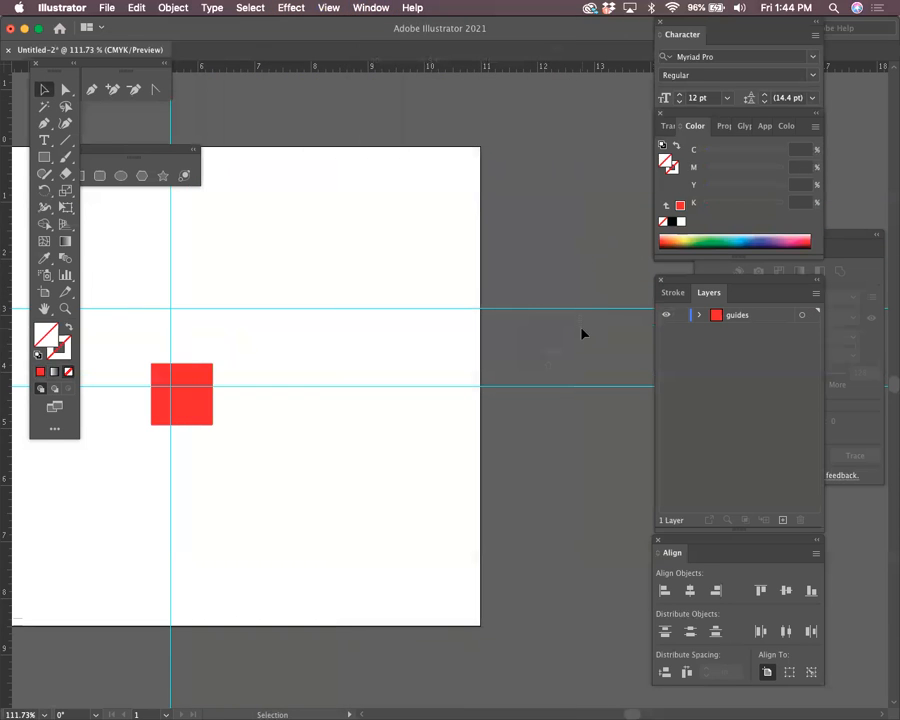
{"action": "key", "text": "Delete"}
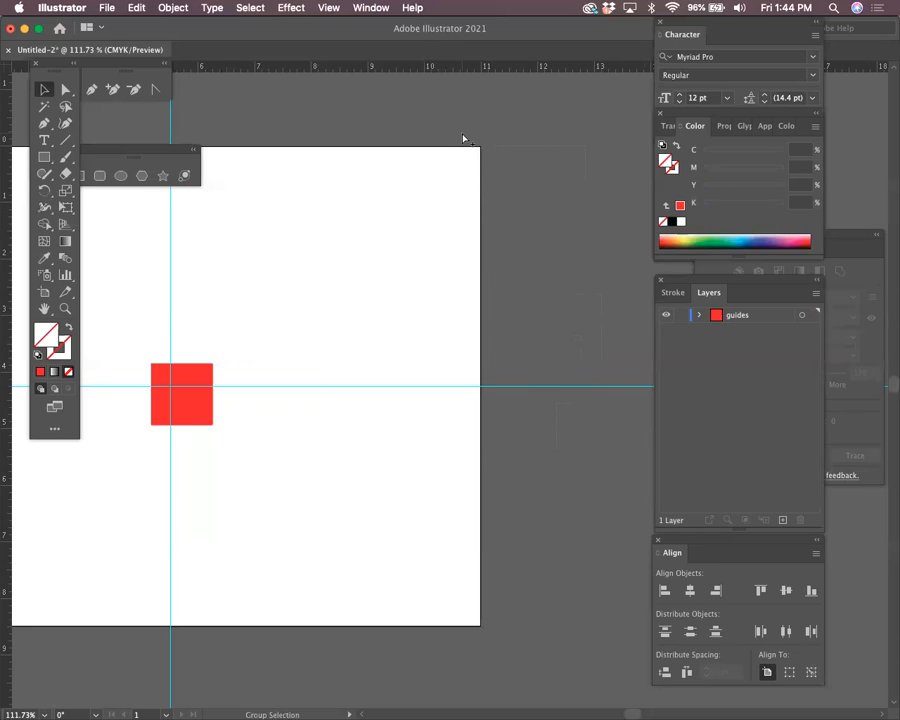
{"action": "left_click_drag", "start_coordinate": [579, 503], "coordinate": [533, 277]}
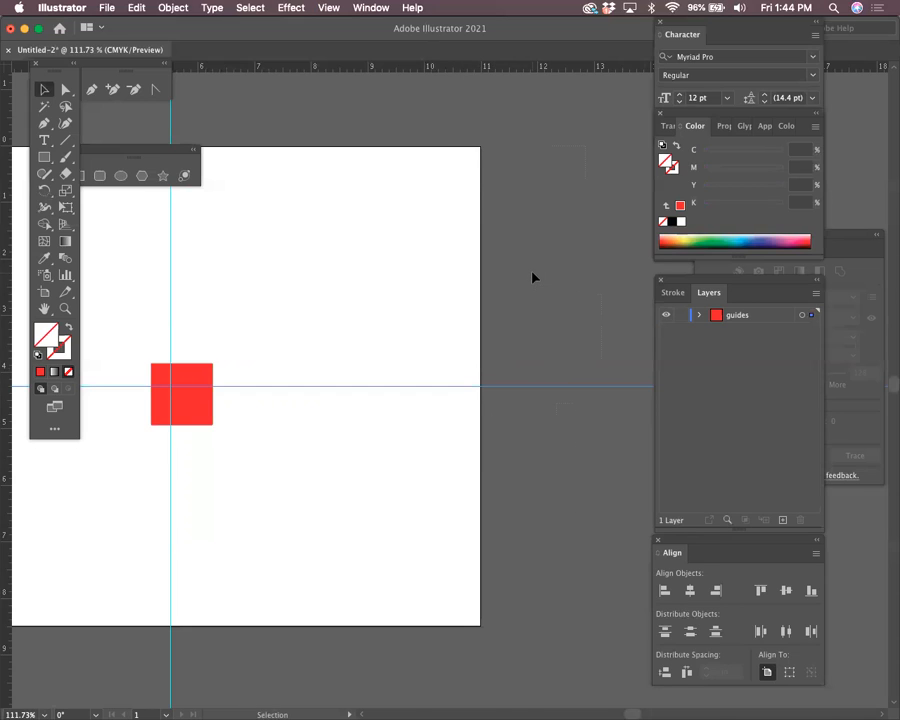
{"action": "left_click", "coordinate": [584, 614]}
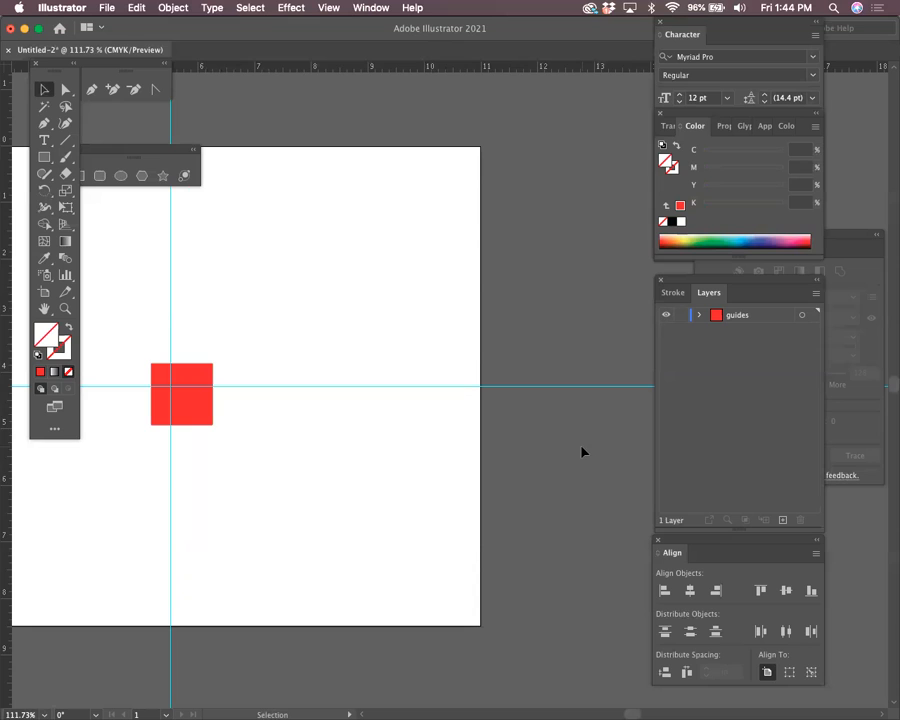
Delete the red square and leftover guide copy, zooming out to see the whole artboard
{"action": "left_click", "coordinate": [197, 409]}
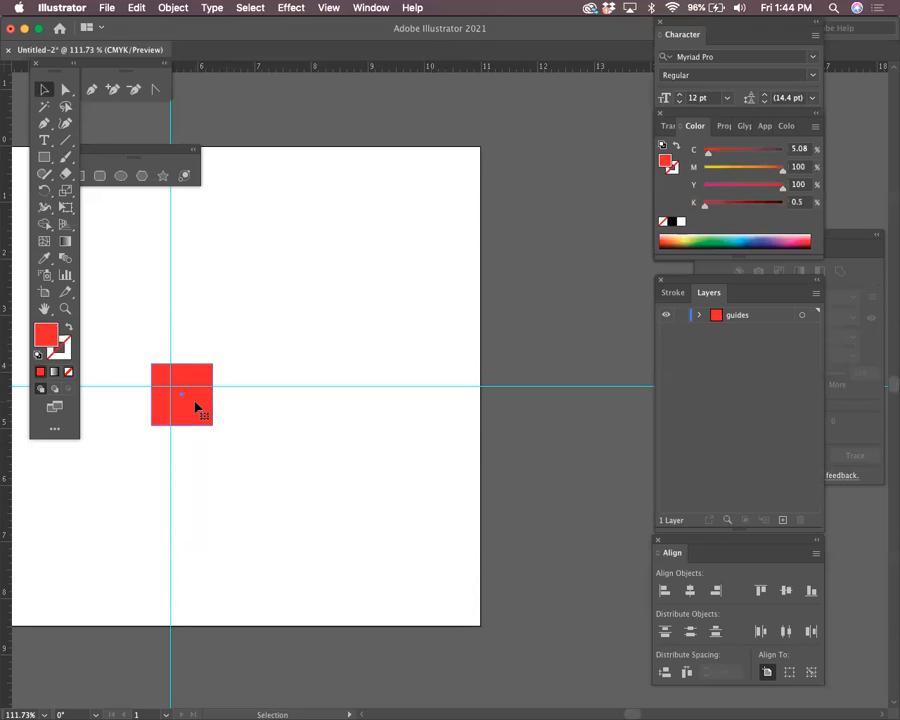
{"action": "key", "text": "Delete"}
{"action": "scroll", "coordinate": [470, 288], "scroll_direction": "up", "scroll_amount": 5}
{"action": "scroll", "coordinate": [470, 288], "scroll_direction": "left", "scroll_amount": 2}
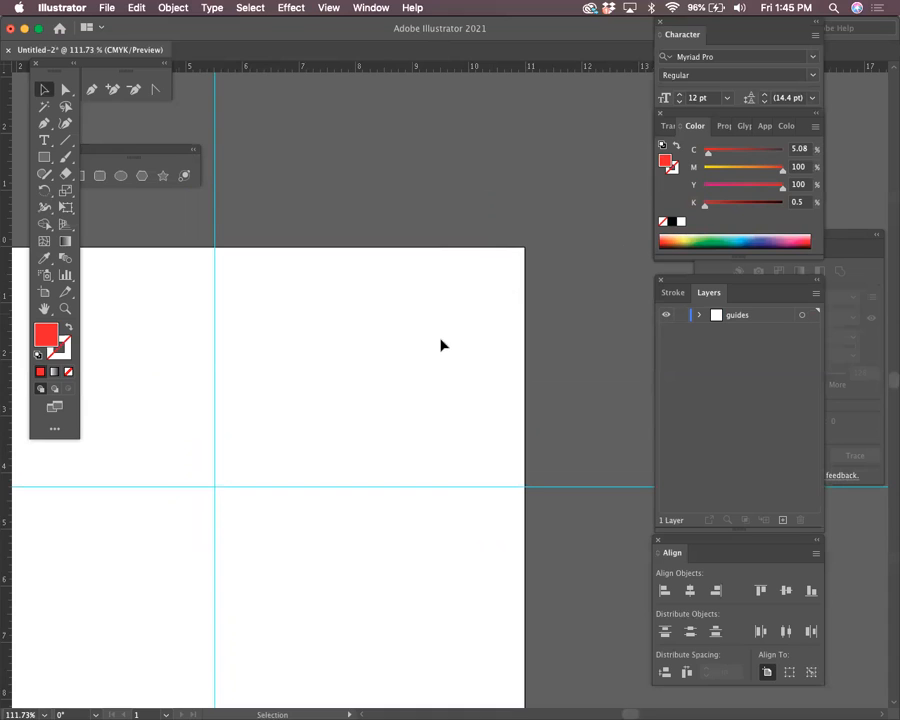
{"action": "key", "text": "super+1"}
{"action": "key", "text": "super+minus"}
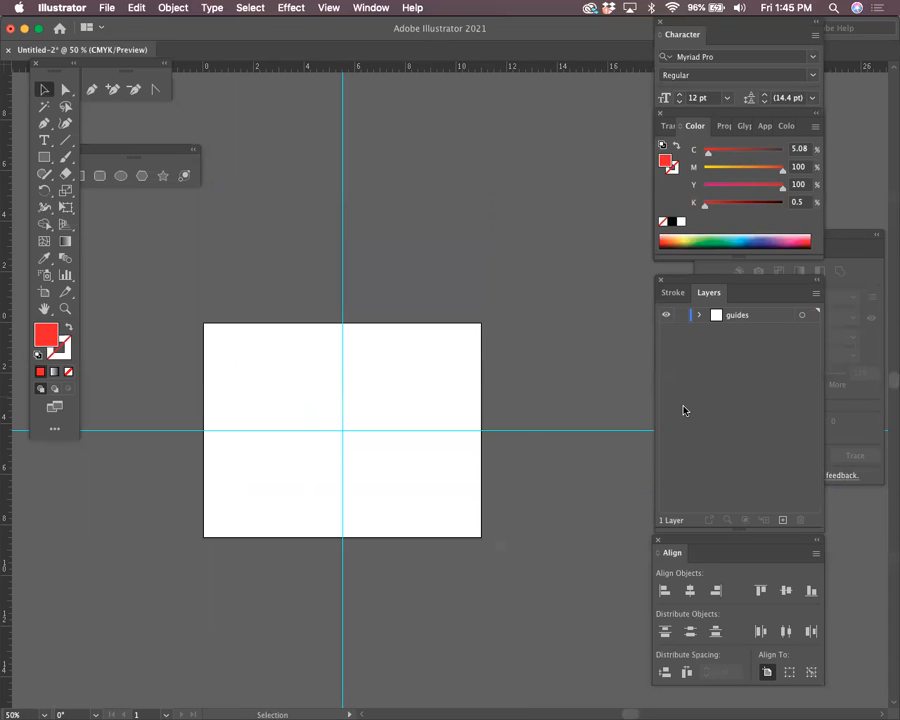
{"action": "key", "text": "super+v"}
{"action": "key", "text": "super+z"}
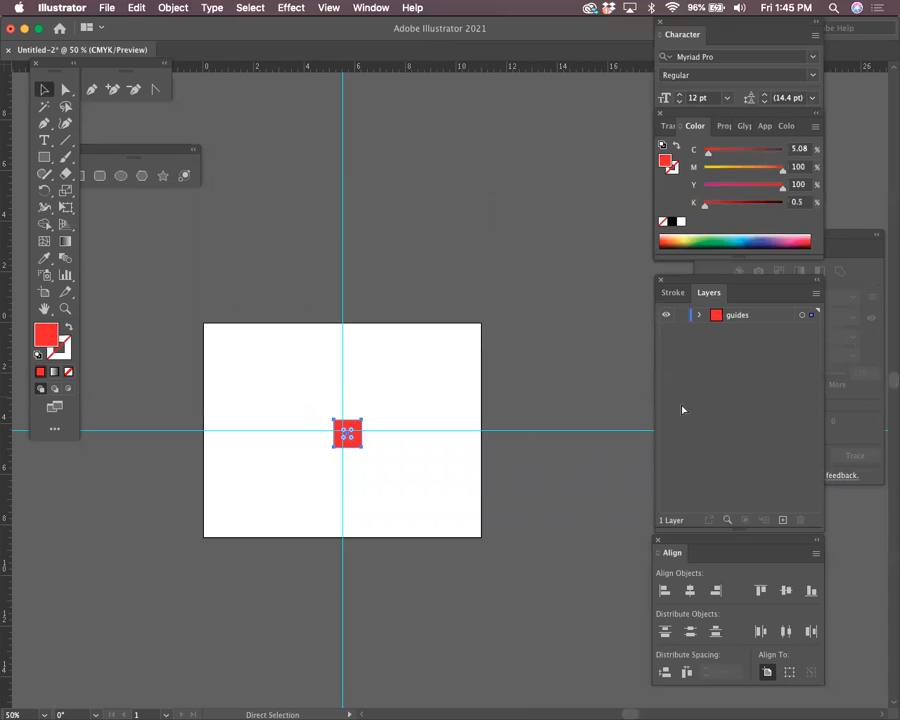
{"action": "key", "text": "Delete"}
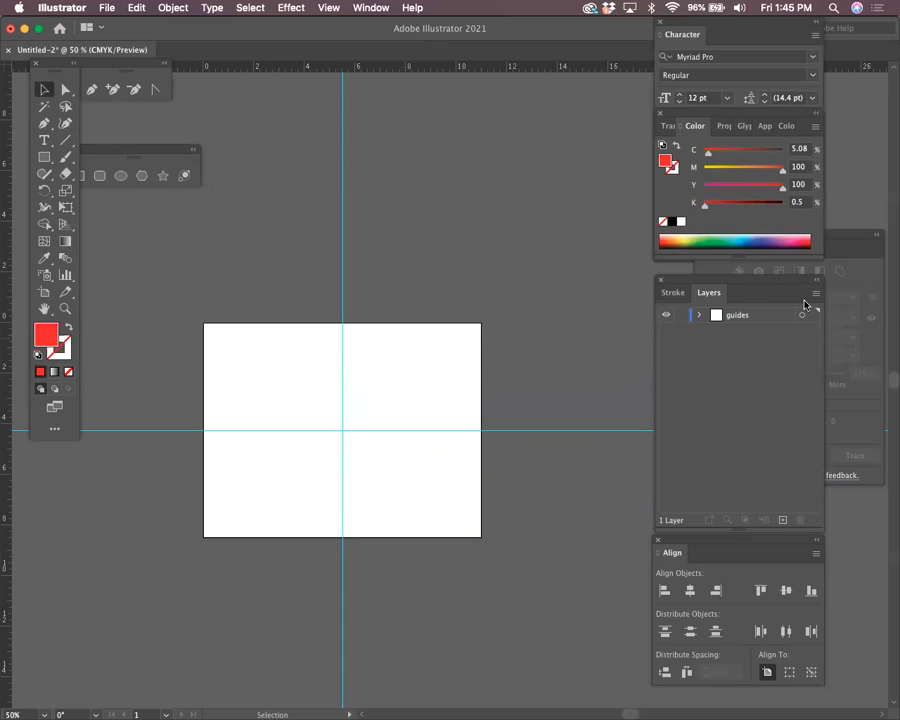
Create a new layer named 'background' and move it below the guides layer
{"action": "left_click", "coordinate": [814, 294]}
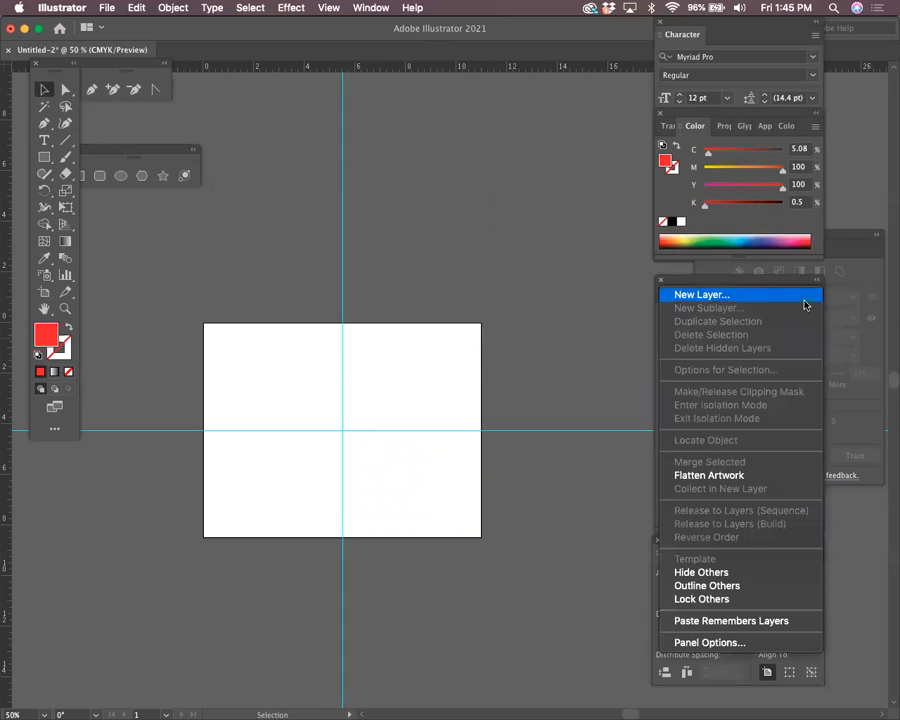
{"action": "left_click", "coordinate": [803, 297]}
{"action": "type", "text": "bra"}
{"action": "key", "text": "BackSpace"}
{"action": "key", "text": "BackSpace"}
{"action": "type", "text": "ach"}
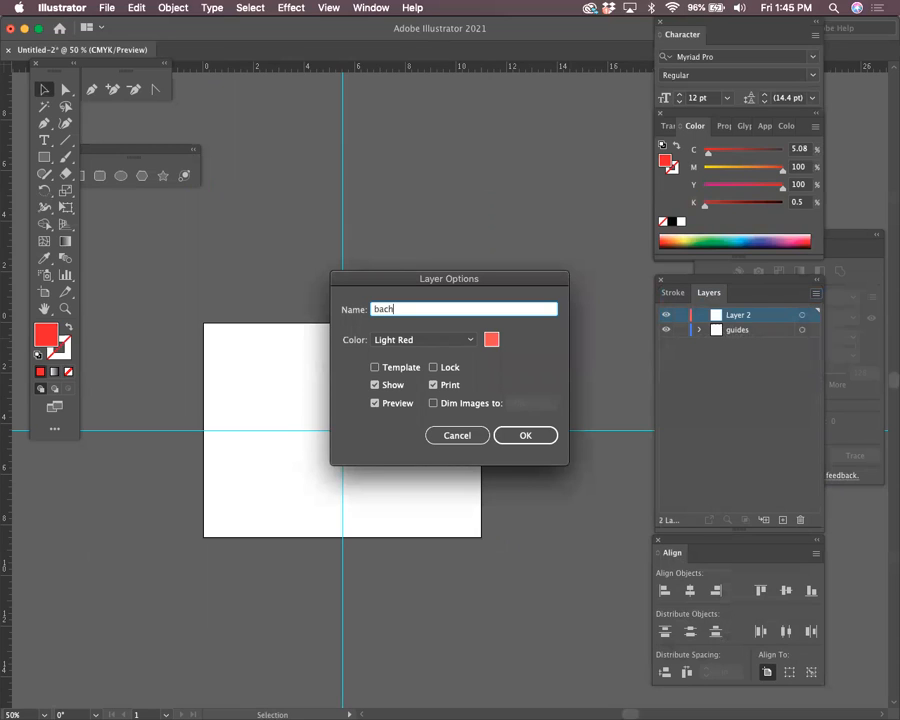
{"action": "key", "text": "BackSpace"}
{"action": "type", "text": "kground"}
{"action": "key", "text": "Return"}
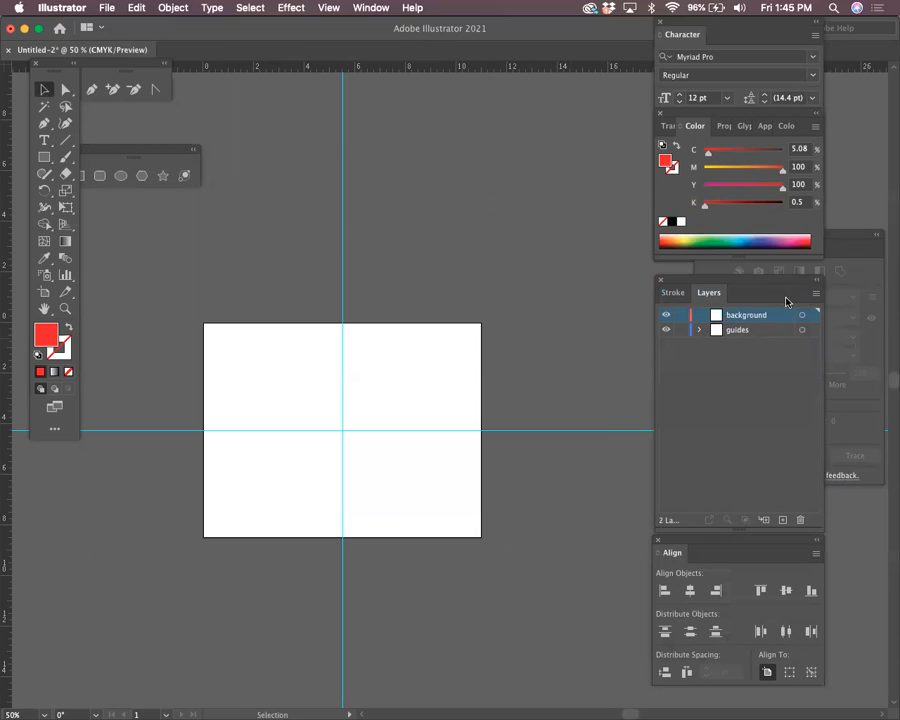
{"action": "left_click_drag", "start_coordinate": [779, 328], "coordinate": [779, 343]}
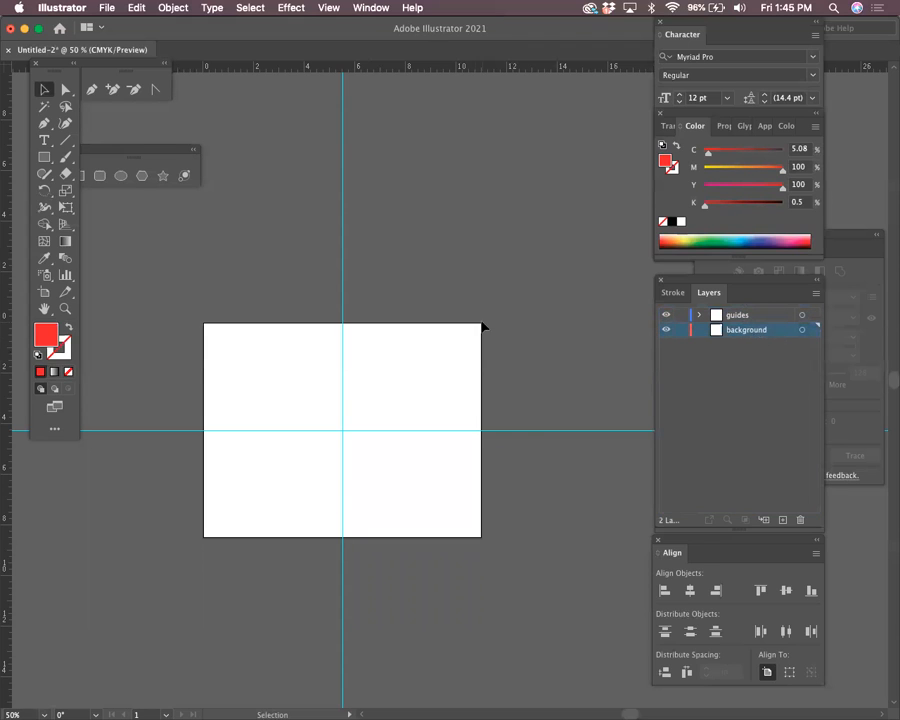
Set the fill colour to light green (80EF78) in the Color Picker
{"action": "double_click", "coordinate": [47, 335]}
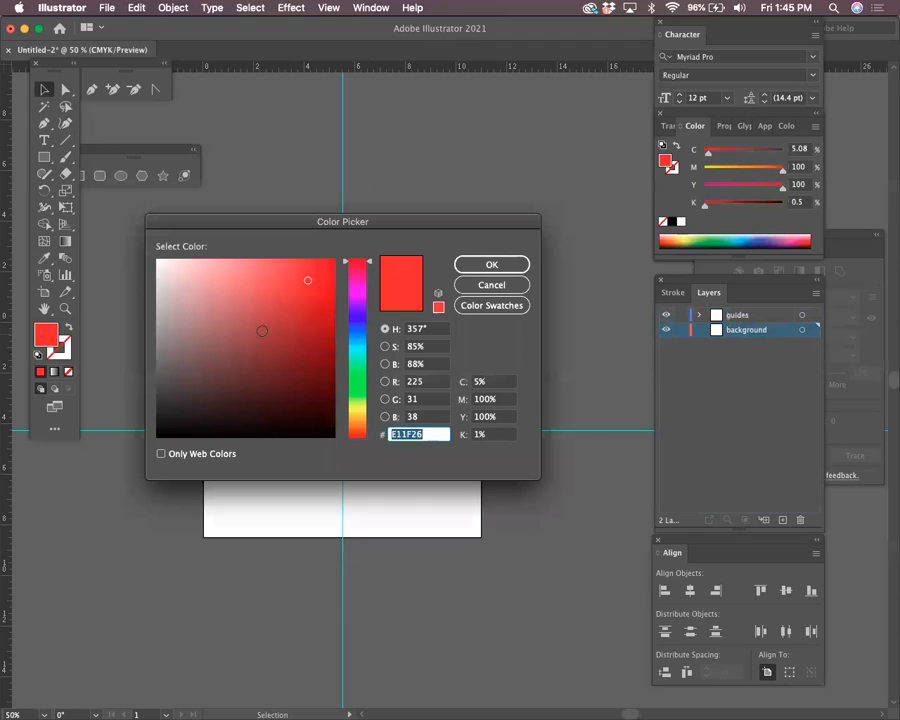
{"action": "left_click", "coordinate": [357, 381]}
{"action": "left_click", "coordinate": [246, 267]}
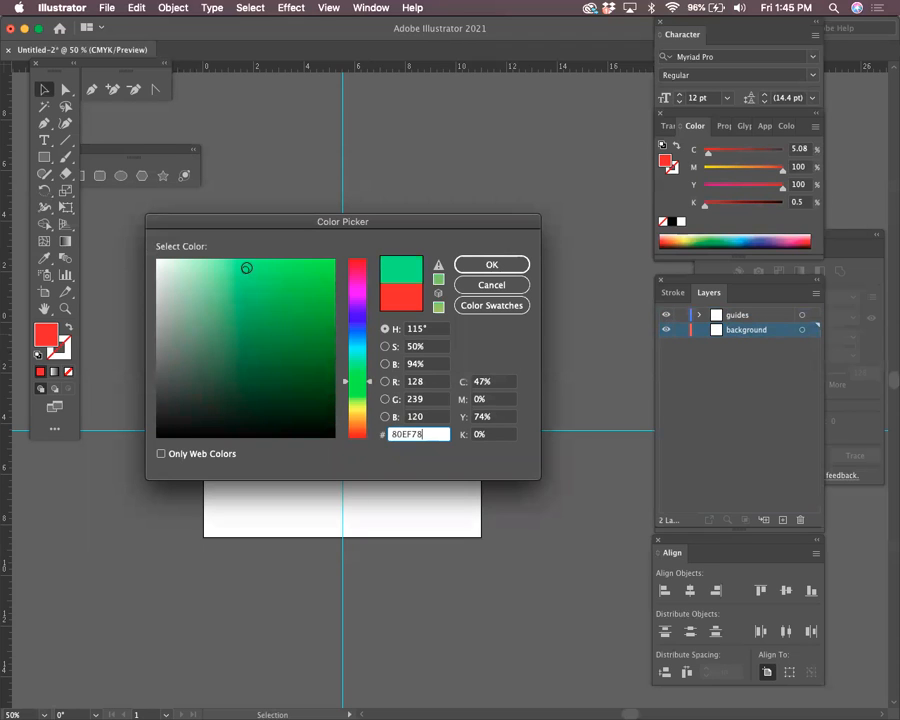
{"action": "left_click", "coordinate": [465, 264]}
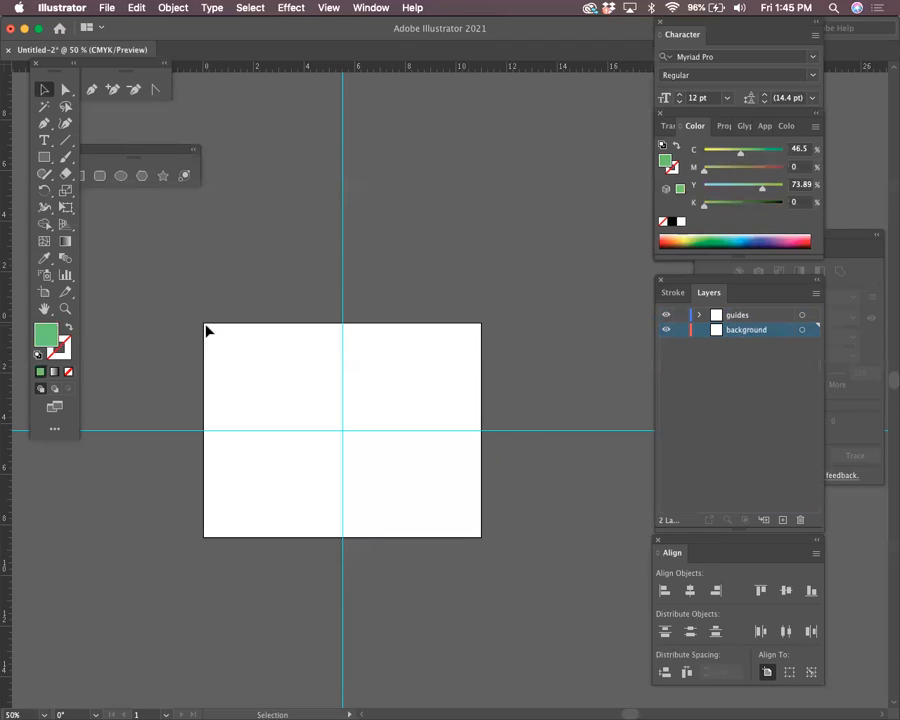
{"action": "left_click", "coordinate": [82, 177]}
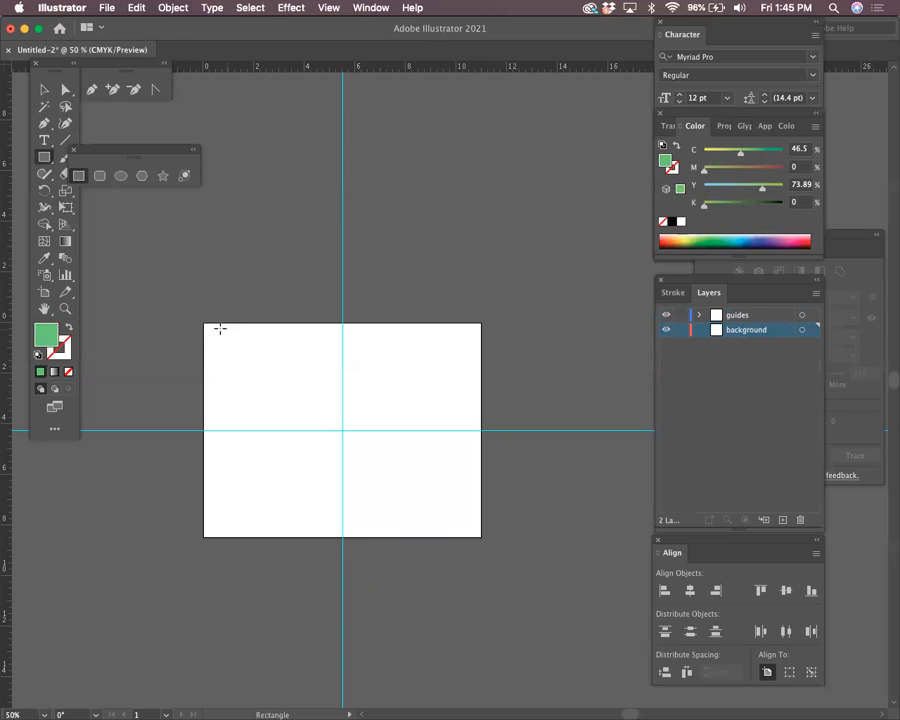
Draw a light green rectangle covering the whole artboard, aligned to its edges
{"action": "left_click_drag", "start_coordinate": [205, 323], "coordinate": [481, 537]}
{"action": "left_click_drag", "start_coordinate": [206, 429], "coordinate": [203, 429]}
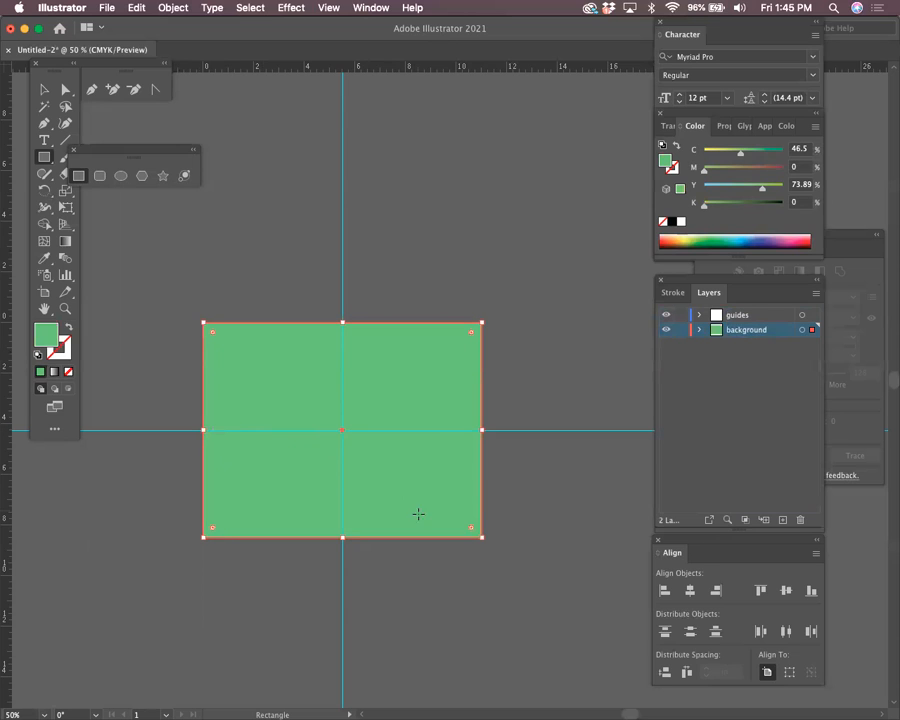
{"action": "left_click_drag", "start_coordinate": [476, 380], "coordinate": [476, 371]}
{"action": "scroll", "coordinate": [476, 371], "scroll_direction": "down", "scroll_amount": 4}
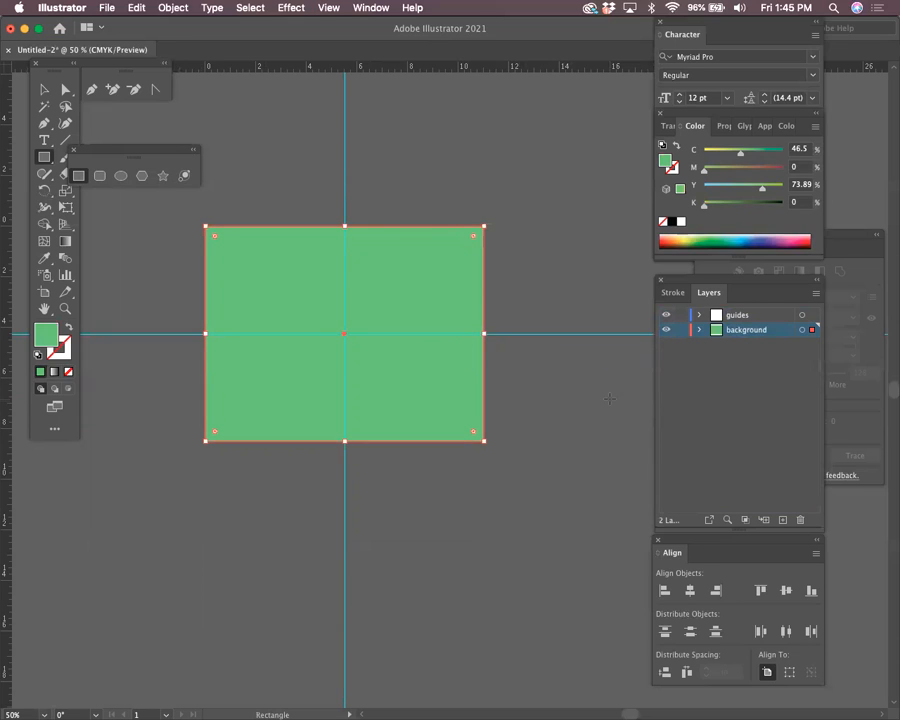
Lock the background layer beneath the guides layer
{"action": "left_click", "coordinate": [681, 331]}
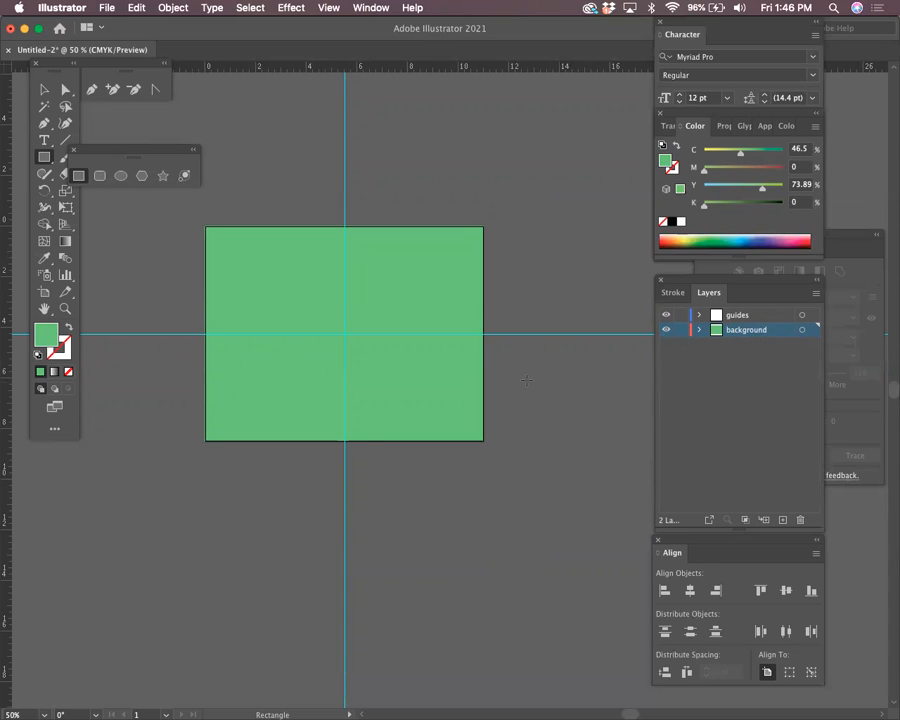
{"action": "left_click", "coordinate": [461, 372]}
{"action": "left_click", "coordinate": [417, 401]}
{"action": "left_click", "coordinate": [681, 330]}
{"action": "scroll", "coordinate": [488, 261], "scroll_direction": "left", "scroll_amount": 3}
{"action": "scroll", "coordinate": [488, 261], "scroll_direction": "up", "scroll_amount": 1}
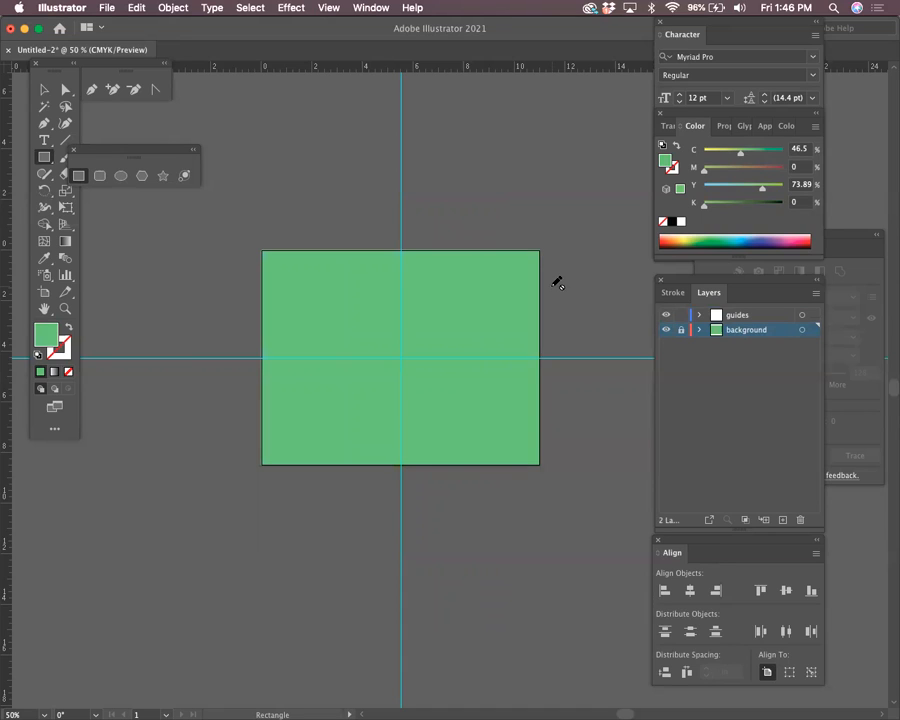
{"action": "key", "text": "v"}
{"action": "key", "text": "m"}
{"action": "key", "text": "z"}
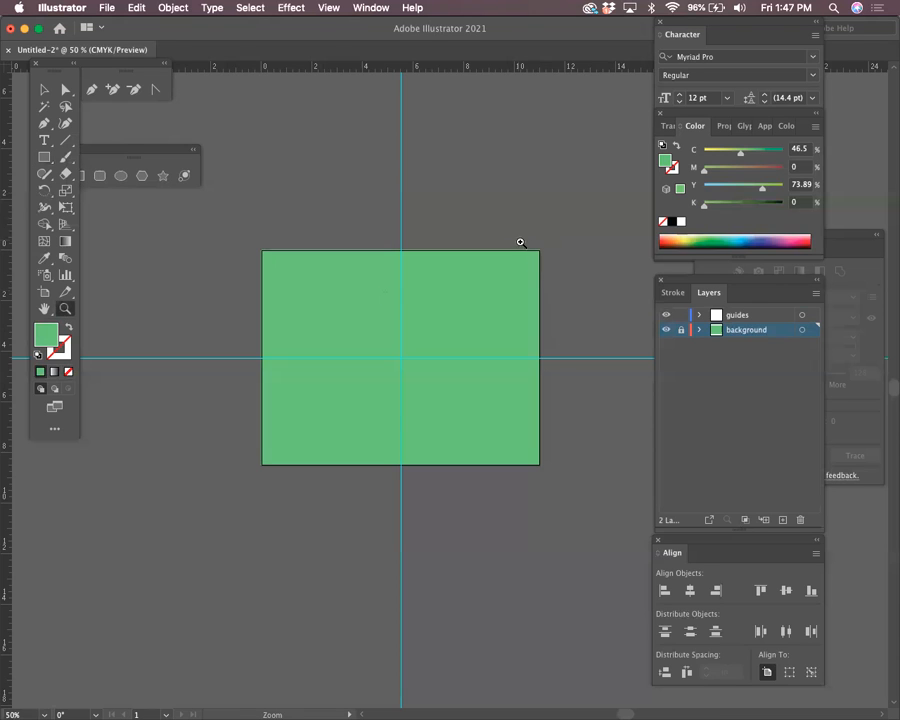
Zoom in on the artboard, hiding and then re-showing the guides
{"action": "left_click_drag", "start_coordinate": [520, 242], "coordinate": [637, 350]}
{"action": "right_click", "coordinate": [544, 266]}
{"action": "left_click", "coordinate": [603, 393]}
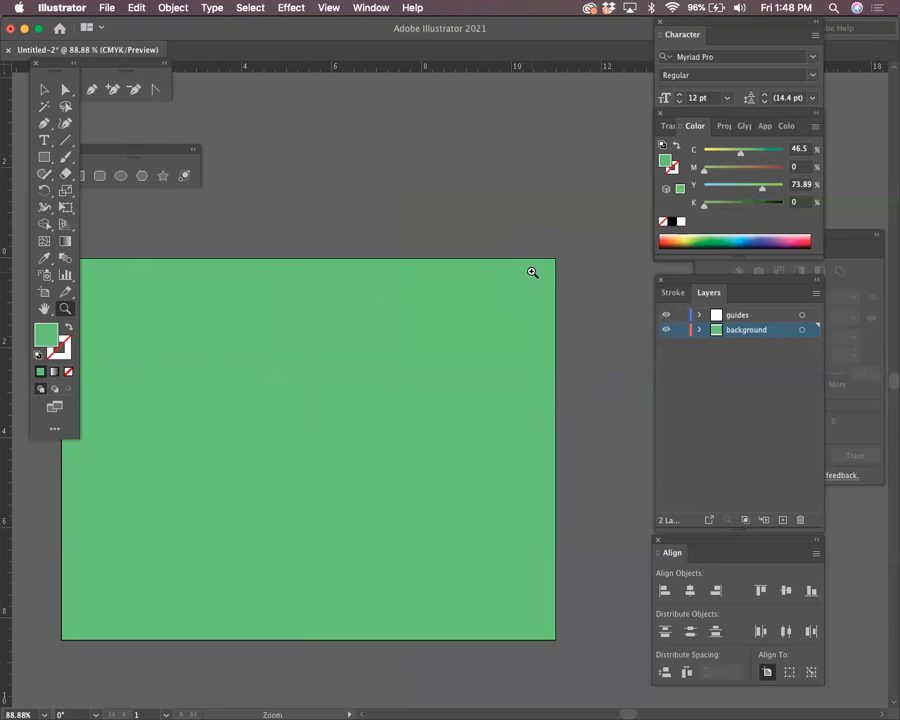
{"action": "left_click", "coordinate": [681, 331]}
{"action": "left_click", "coordinate": [321, 7]}
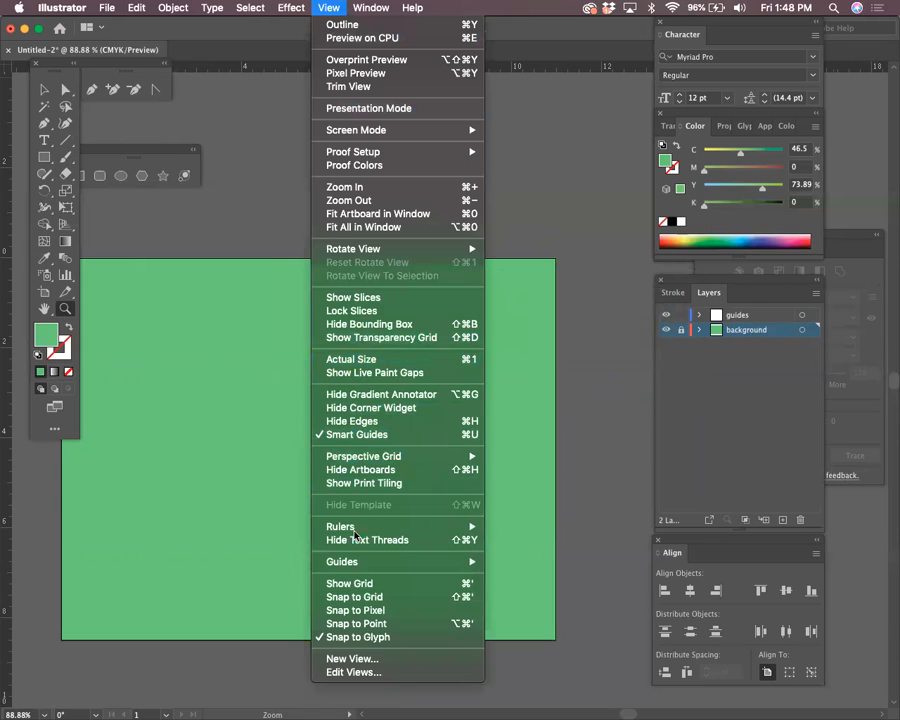
{"action": "mouse_move", "coordinate": [350, 563]}
{"action": "left_click", "coordinate": [530, 560]}
Zoom in on the artboard's lower-right corner and unlock the background layer
{"action": "left_click", "coordinate": [530, 556]}
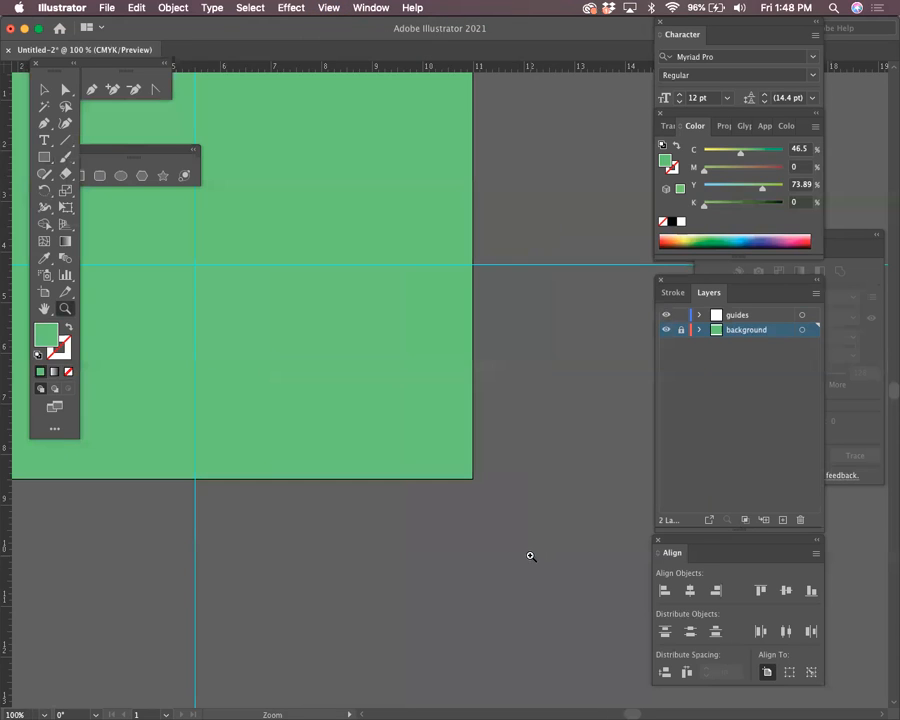
{"action": "left_click_drag", "start_coordinate": [447, 438], "coordinate": [594, 574]}
{"action": "left_click_drag", "start_coordinate": [480, 530], "coordinate": [441, 333]}
{"action": "left_click_drag", "start_coordinate": [424, 280], "coordinate": [611, 536]}
{"action": "left_click_drag", "start_coordinate": [532, 445], "coordinate": [642, 460]}
{"action": "left_click", "coordinate": [681, 330]}
{"action": "scroll", "coordinate": [574, 462], "scroll_direction": "down", "scroll_amount": 5}
{"action": "scroll", "coordinate": [574, 462], "scroll_direction": "right", "scroll_amount": 3}
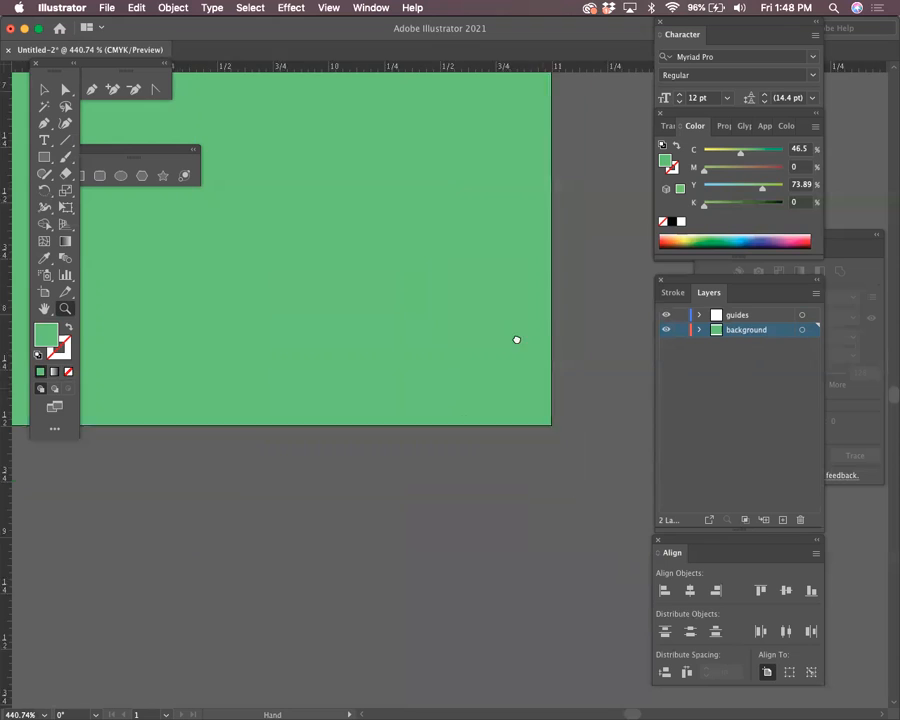
{"action": "left_click", "coordinate": [45, 157]}
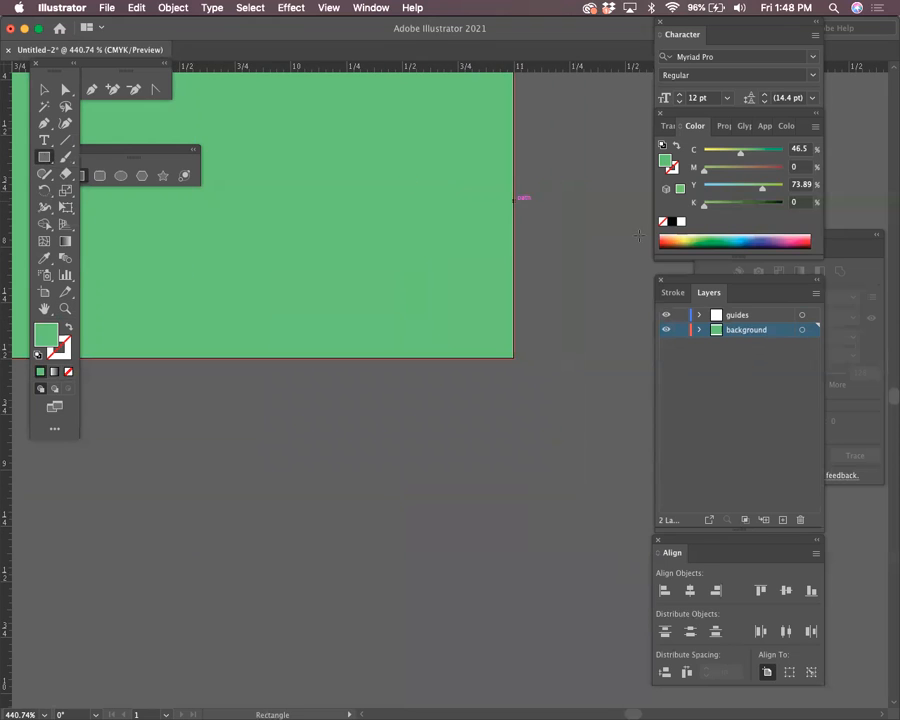
Create a 0.25 × 0.25 in square and give it a dark maroon fill
{"action": "left_click", "coordinate": [540, 240]}
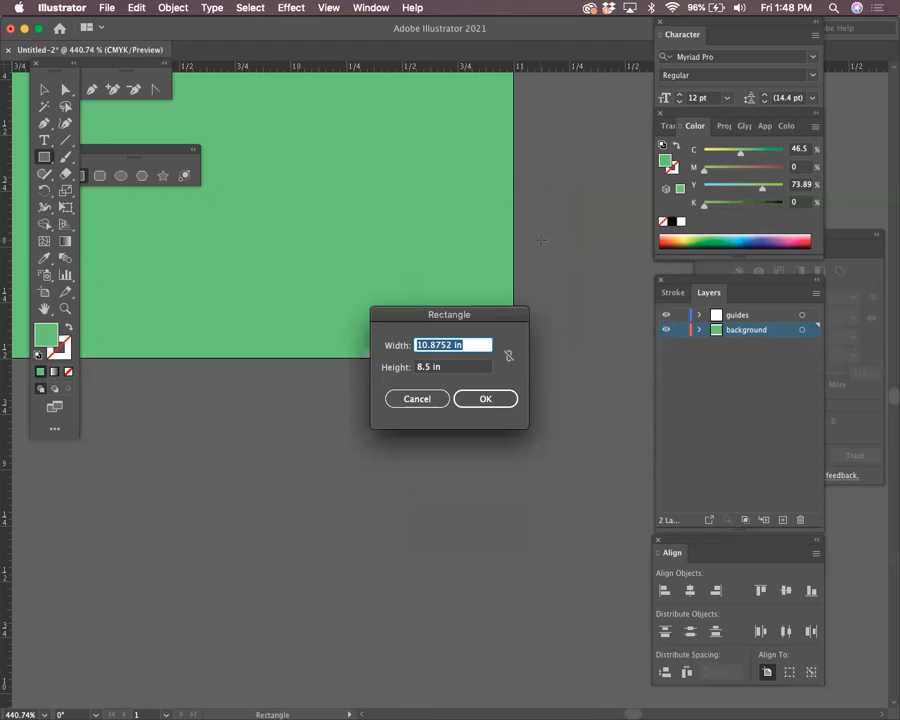
{"action": "type", "text": ".25"}
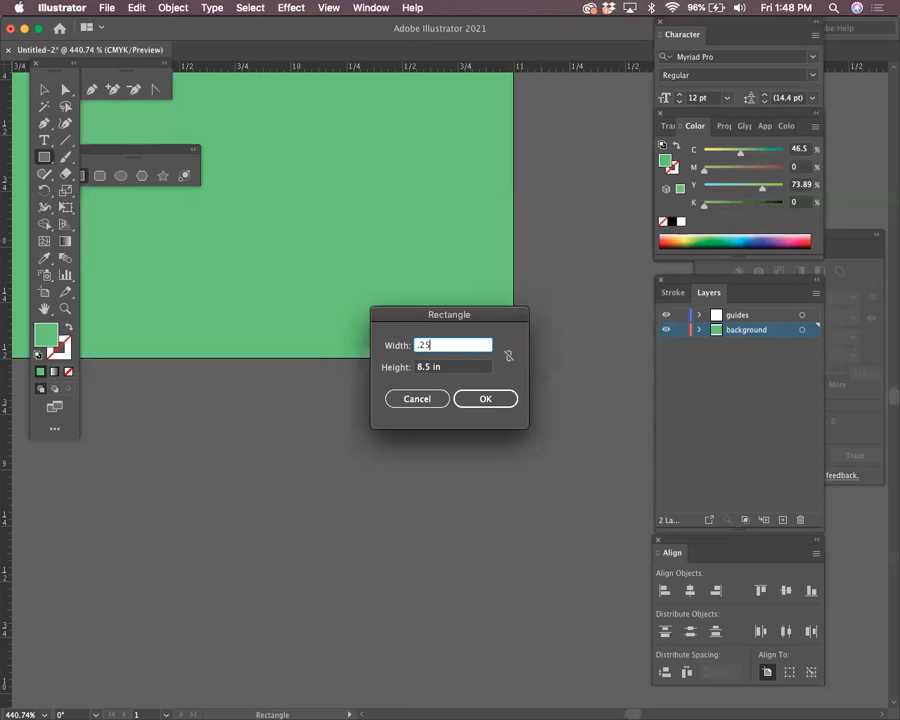
{"action": "key", "text": "Tab"}
{"action": "type", "text": ".25"}
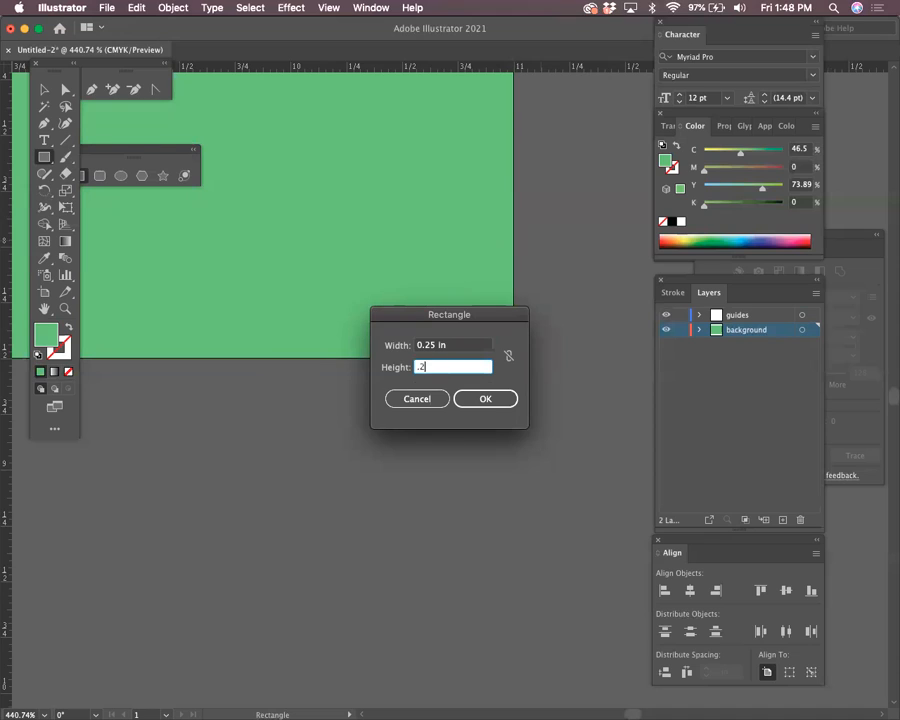
{"action": "left_click", "coordinate": [484, 408]}
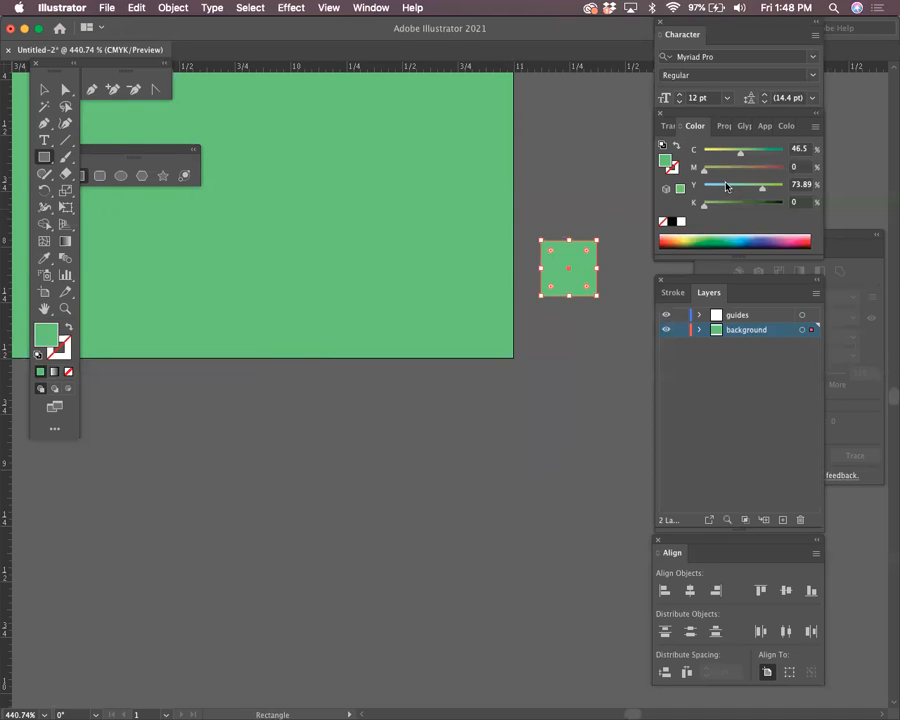
{"action": "left_click", "coordinate": [798, 242]}
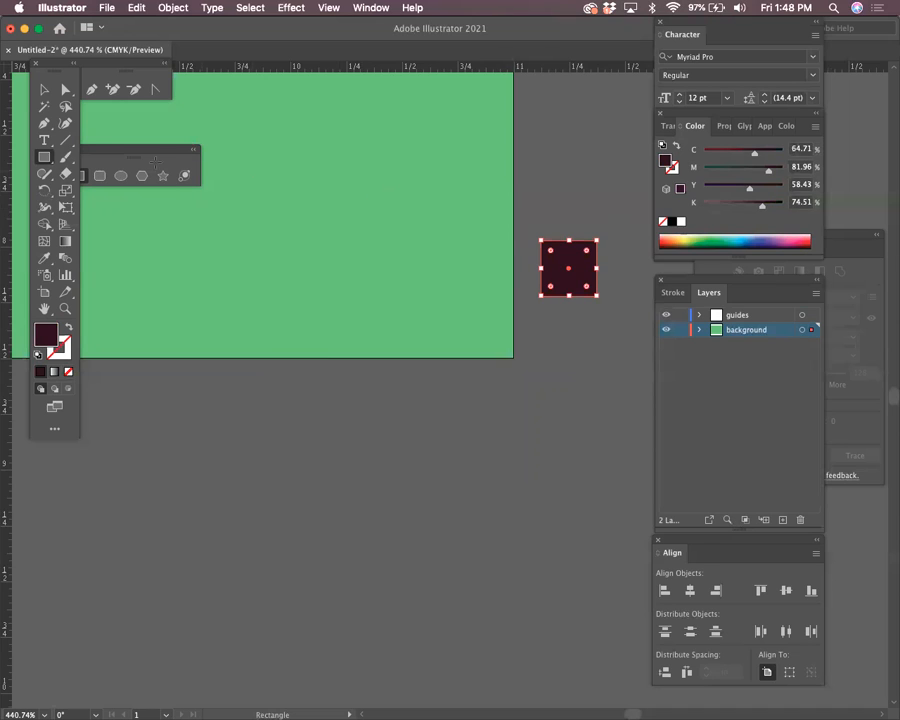
{"action": "left_click", "coordinate": [44, 90]}
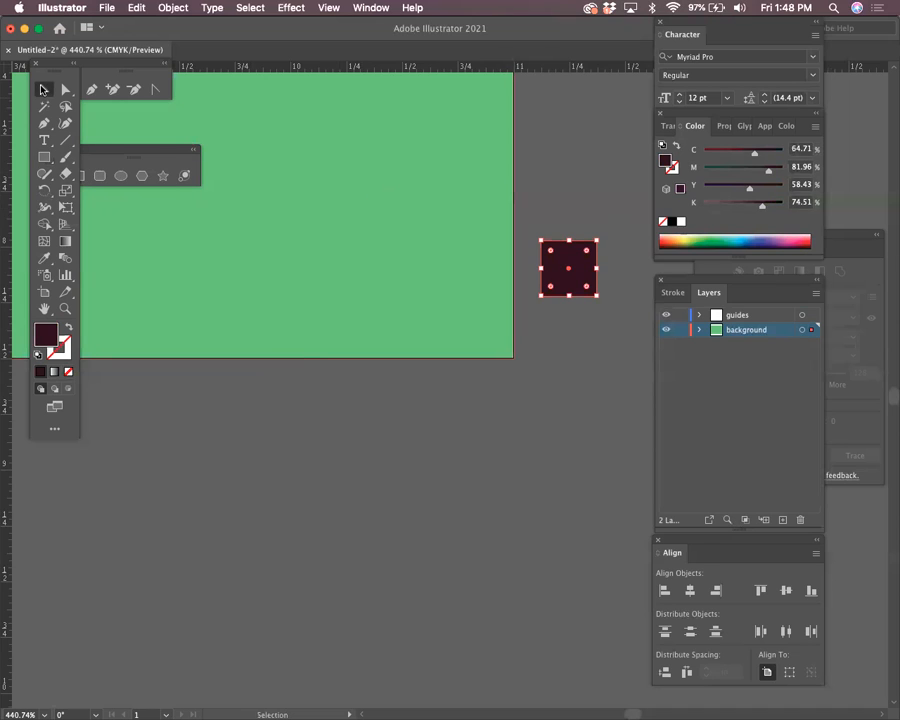
{"action": "left_click", "coordinate": [353, 440]}
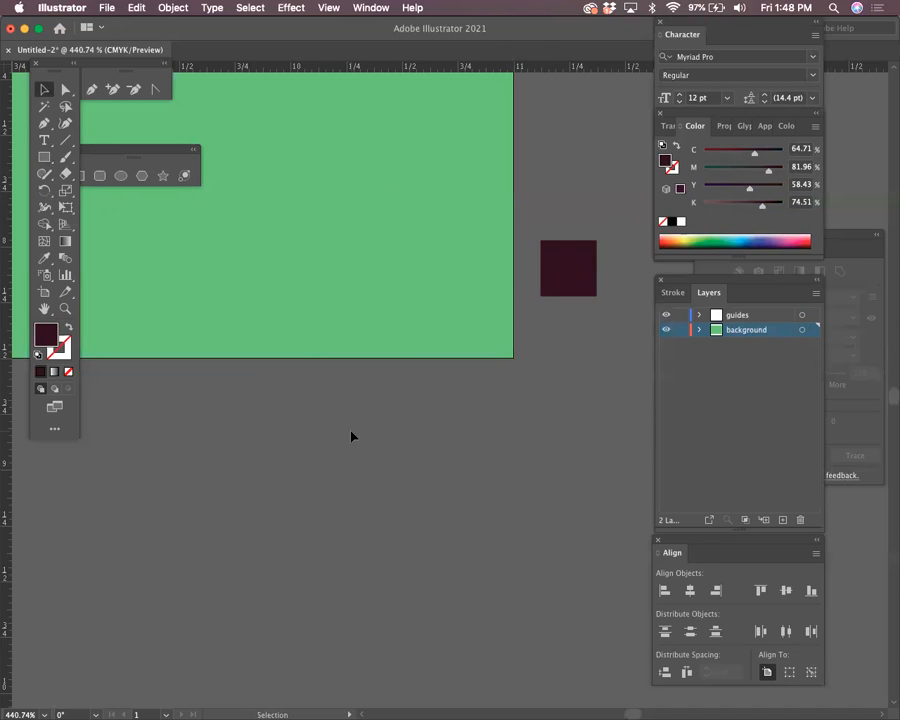
Add a second 0.25 in square just below the artboard's lower-right corner
{"action": "left_click", "coordinate": [44, 157]}
{"action": "left_click", "coordinate": [527, 182]}
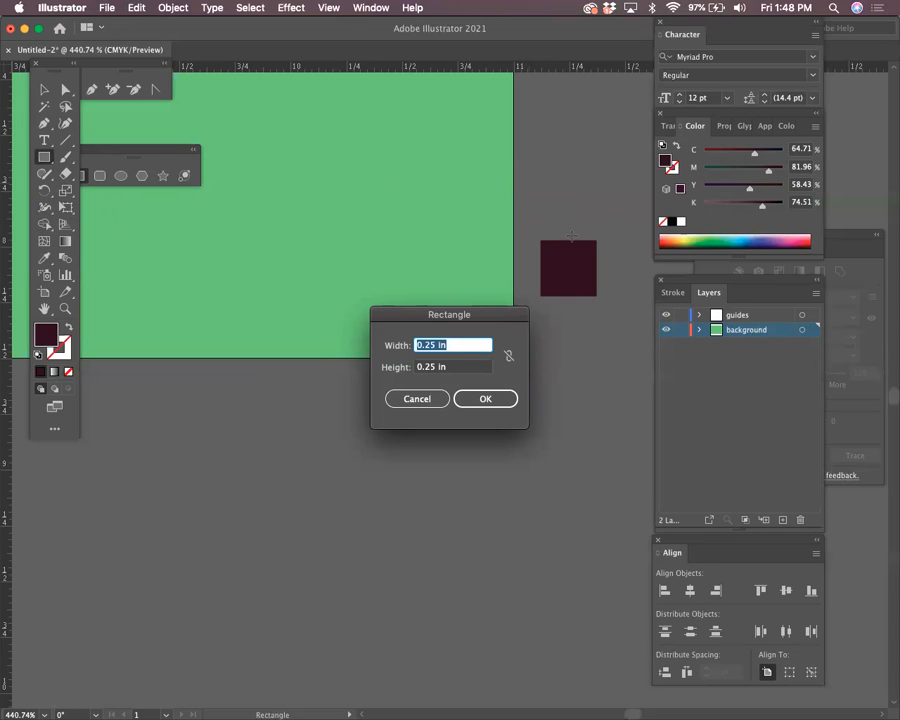
{"action": "left_click", "coordinate": [420, 399]}
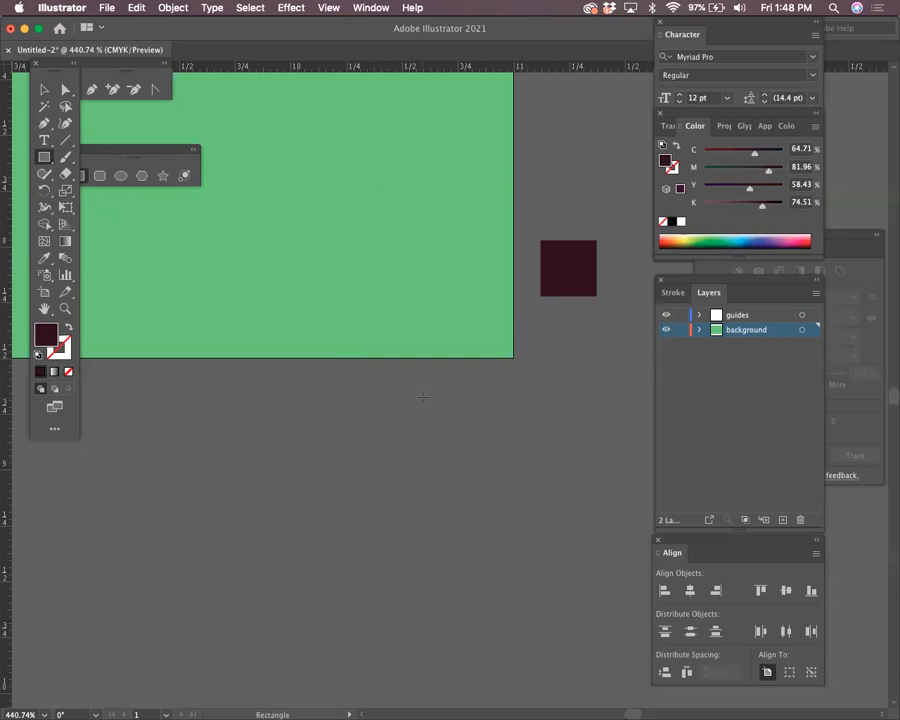
{"action": "left_click", "coordinate": [422, 397]}
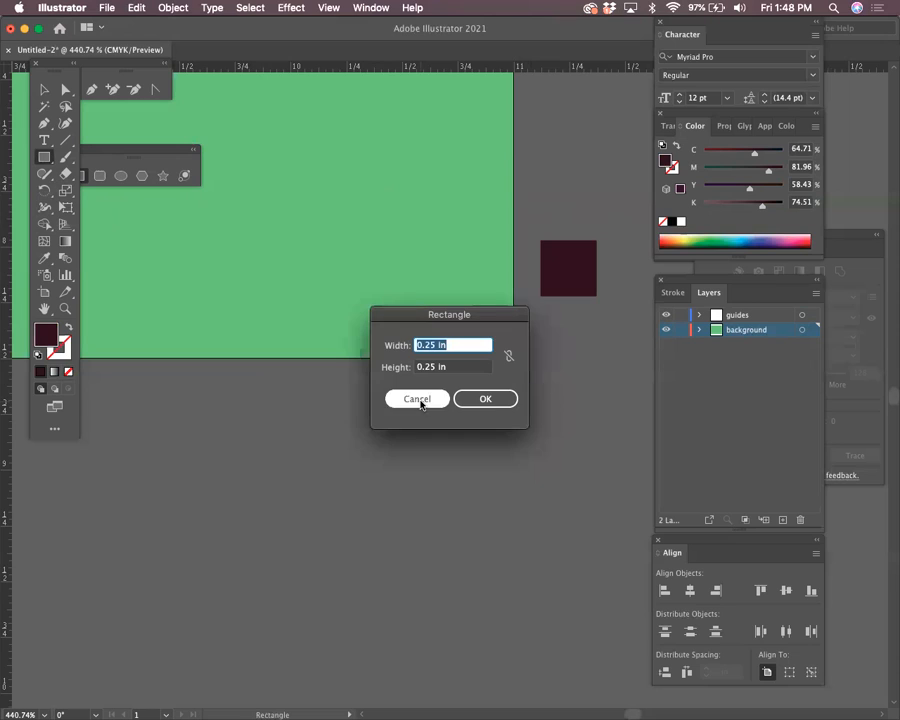
{"action": "left_click", "coordinate": [486, 400]}
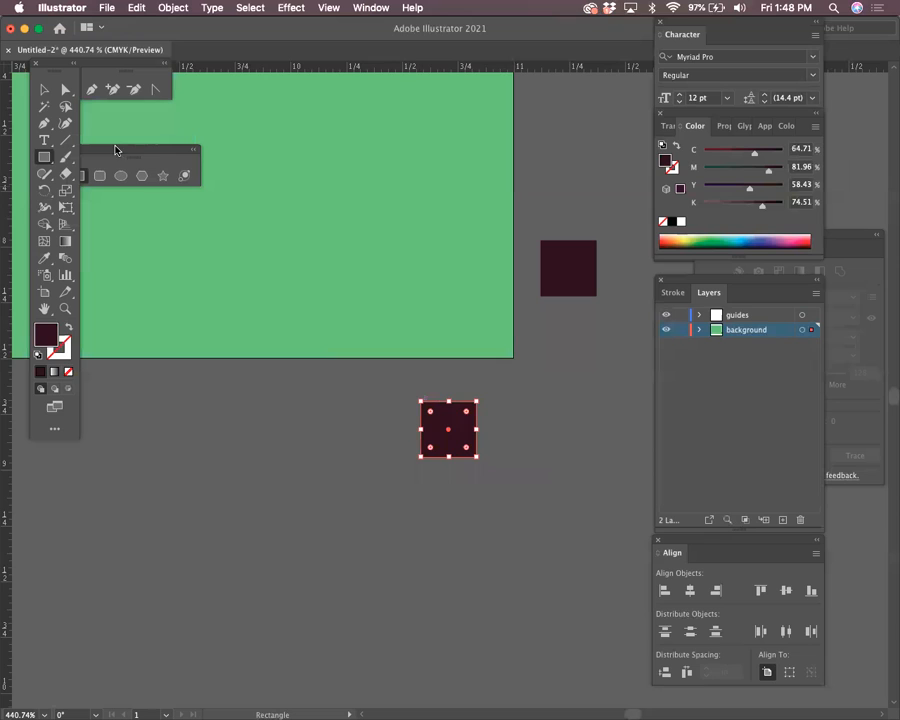
{"action": "left_click", "coordinate": [44, 89]}
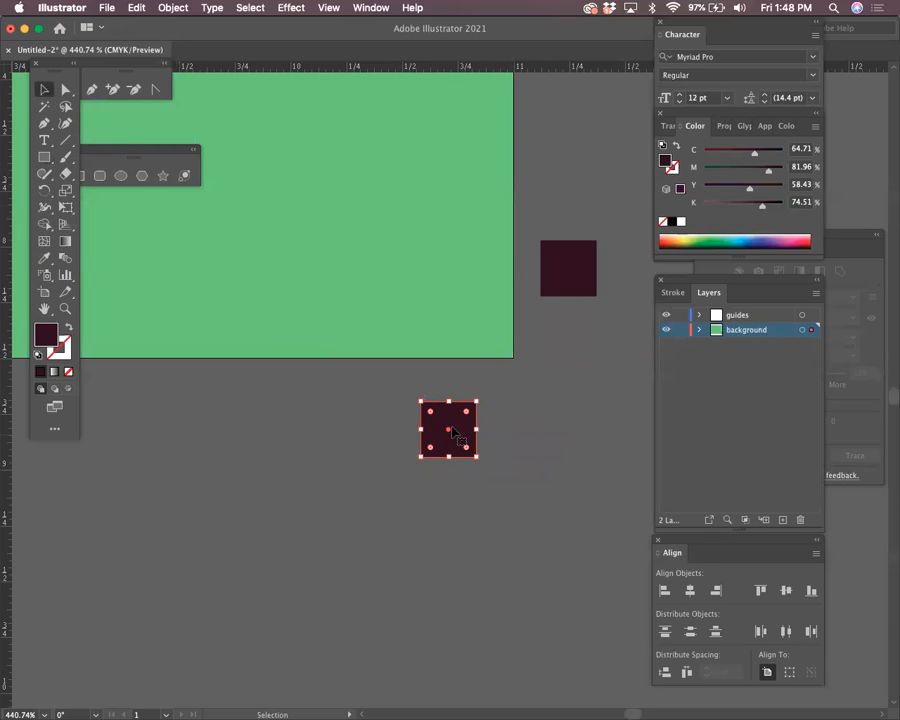
Drag the small dark square onto the artboard's lower-right corner, zooming in to align it
{"action": "left_click_drag", "start_coordinate": [452, 430], "coordinate": [672, 486]}
{"action": "key", "text": "z"}
{"action": "left_click_drag", "start_coordinate": [518, 372], "coordinate": [298, 348]}
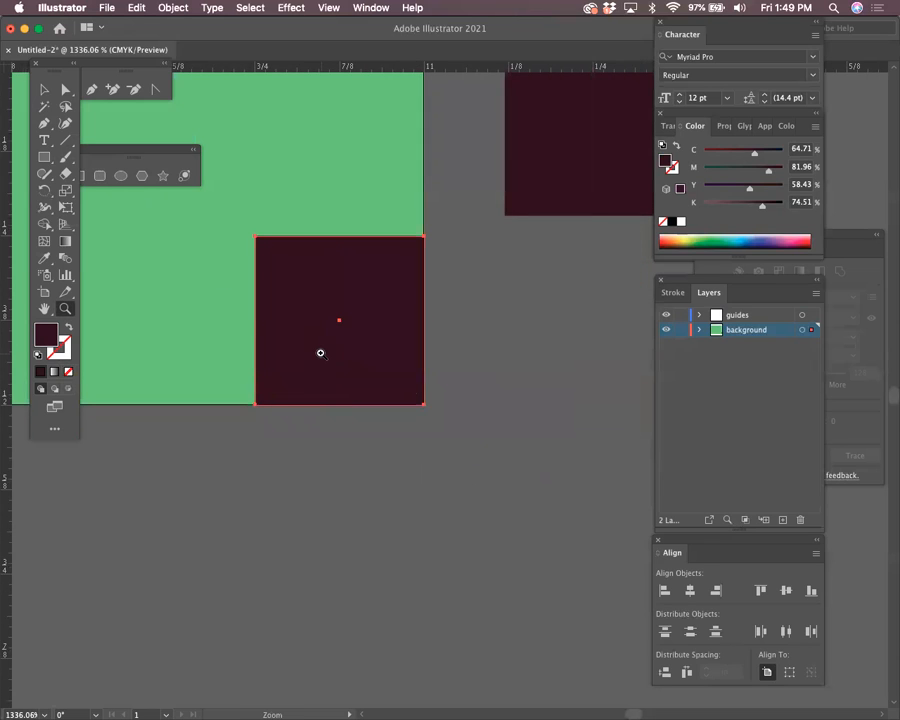
{"action": "left_click", "coordinate": [44, 89]}
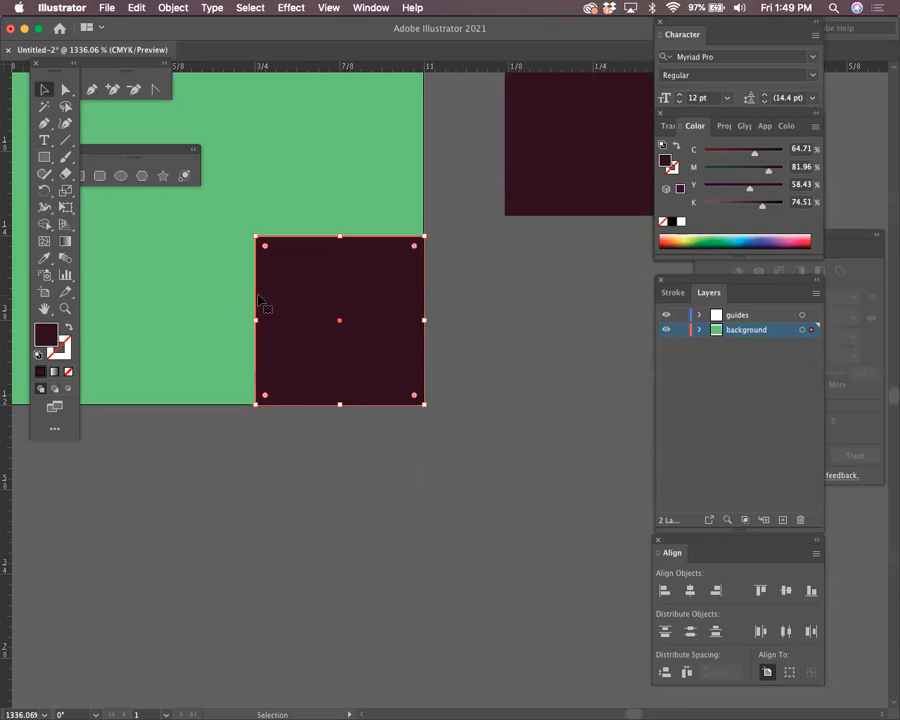
{"action": "left_click_drag", "start_coordinate": [291, 325], "coordinate": [336, 556]}
{"action": "key", "text": "super+minus"}
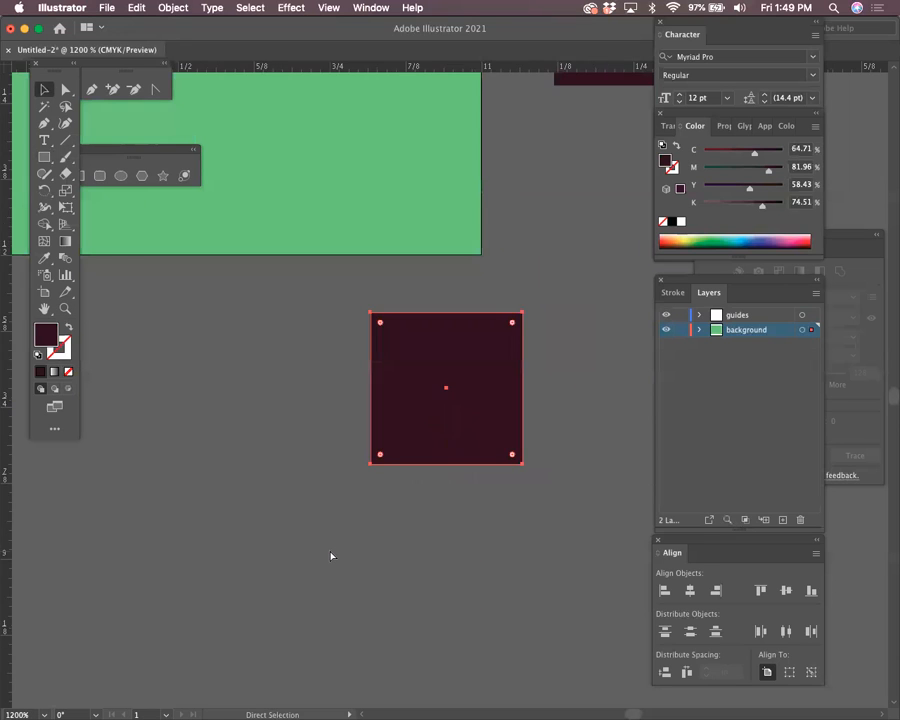
{"action": "key", "text": "super+minus"}
{"action": "key", "text": "super+minus"}
{"action": "key", "text": "super+minus"}
{"action": "key", "text": "super+minus"}
{"action": "key", "text": "super+minus"}
{"action": "key", "text": "super+minus"}
{"action": "key", "text": "super+minus"}
{"action": "key", "text": "super+minus"}
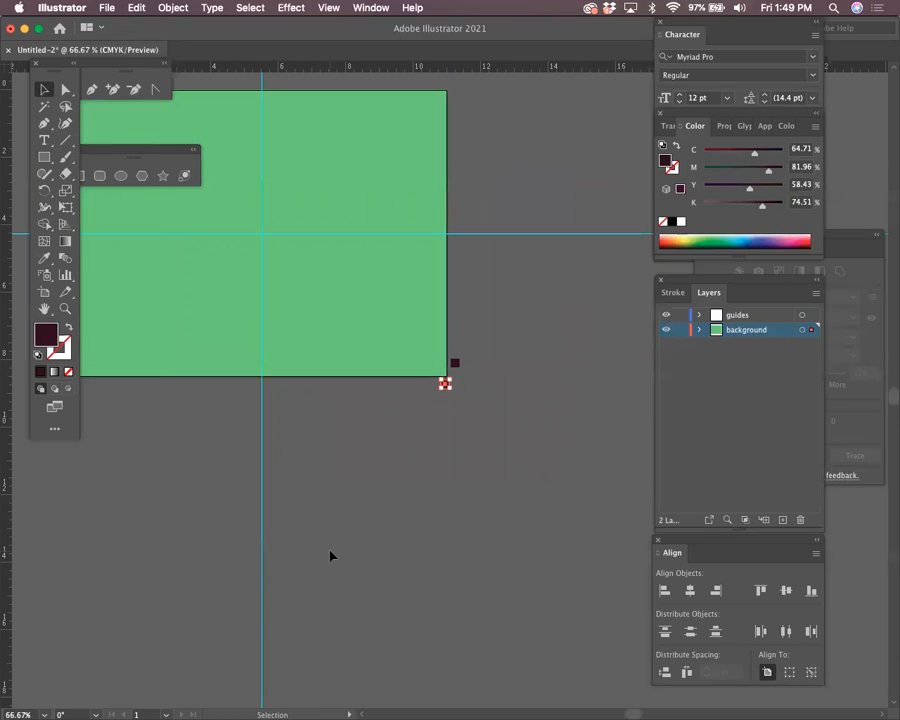
{"action": "key", "text": "super+0"}
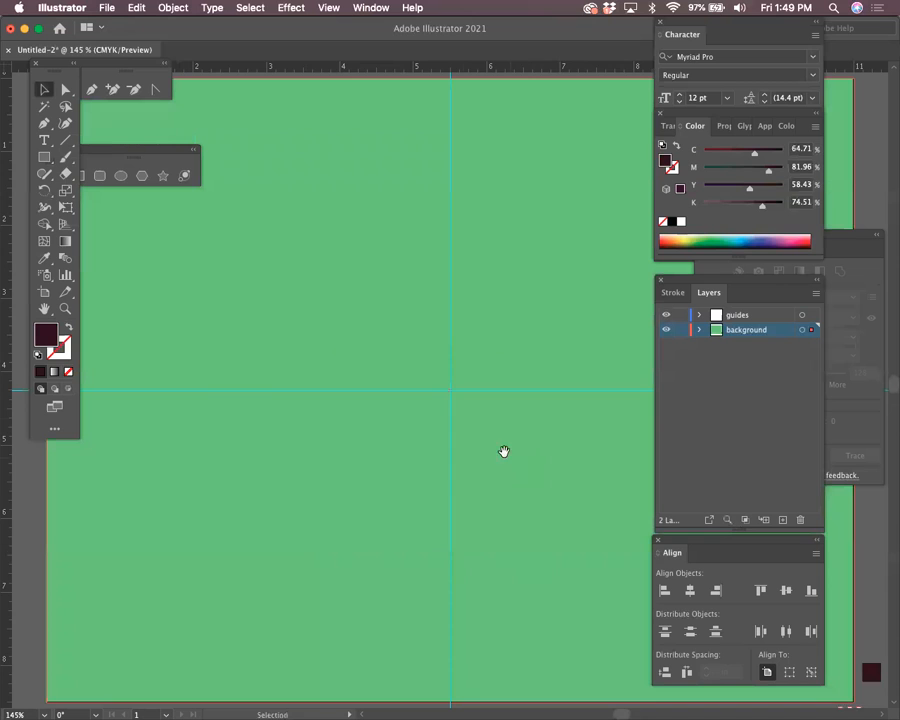
Snap the square precisely to the artboard's bottom-right corner, zooming out to check
{"action": "right_click", "coordinate": [467, 257]}
{"action": "left_click", "coordinate": [337, 110]}
{"action": "left_click_drag", "start_coordinate": [482, 268], "coordinate": [339, 88]}
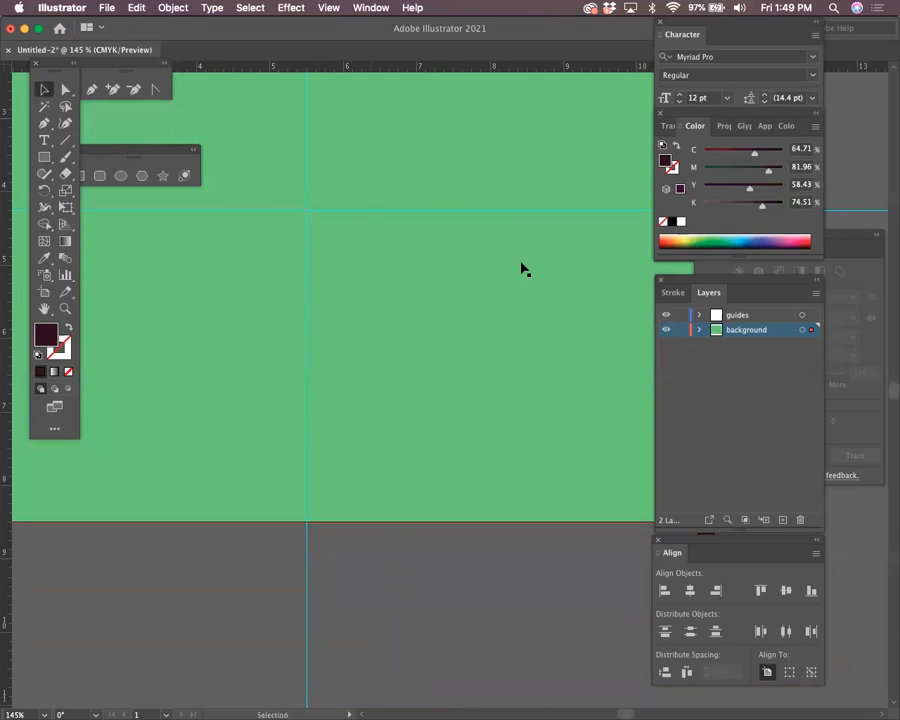
{"action": "left_click_drag", "start_coordinate": [587, 351], "coordinate": [387, 151]}
{"action": "left_click_drag", "start_coordinate": [416, 197], "coordinate": [414, 217]}
{"action": "left_click", "coordinate": [519, 436]}
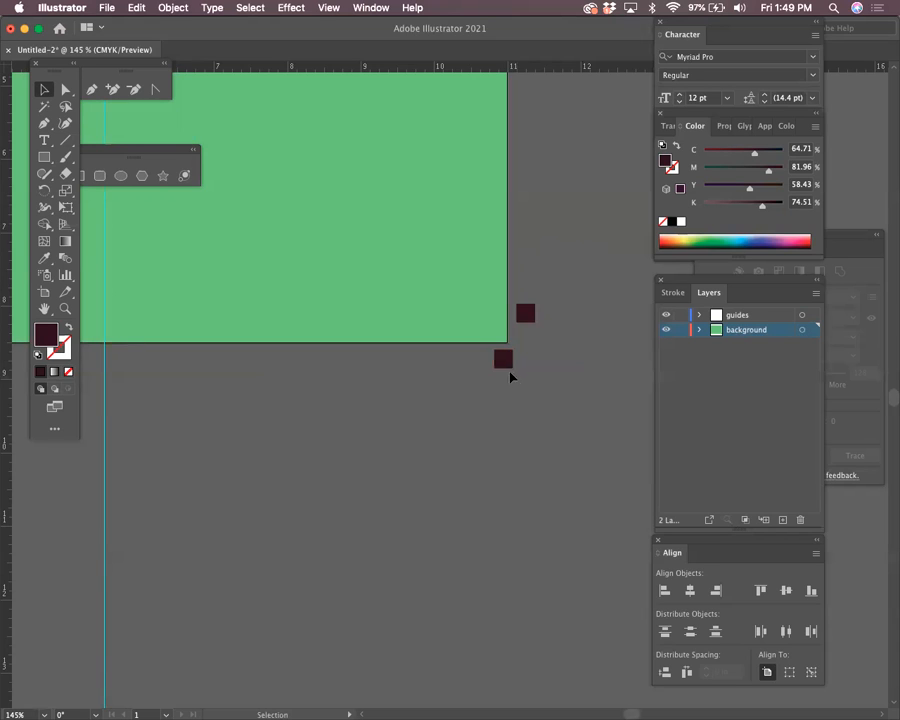
{"action": "left_click_drag", "start_coordinate": [503, 361], "coordinate": [526, 418]}
{"action": "key", "text": "super+1"}
{"action": "key", "text": "super+minus"}
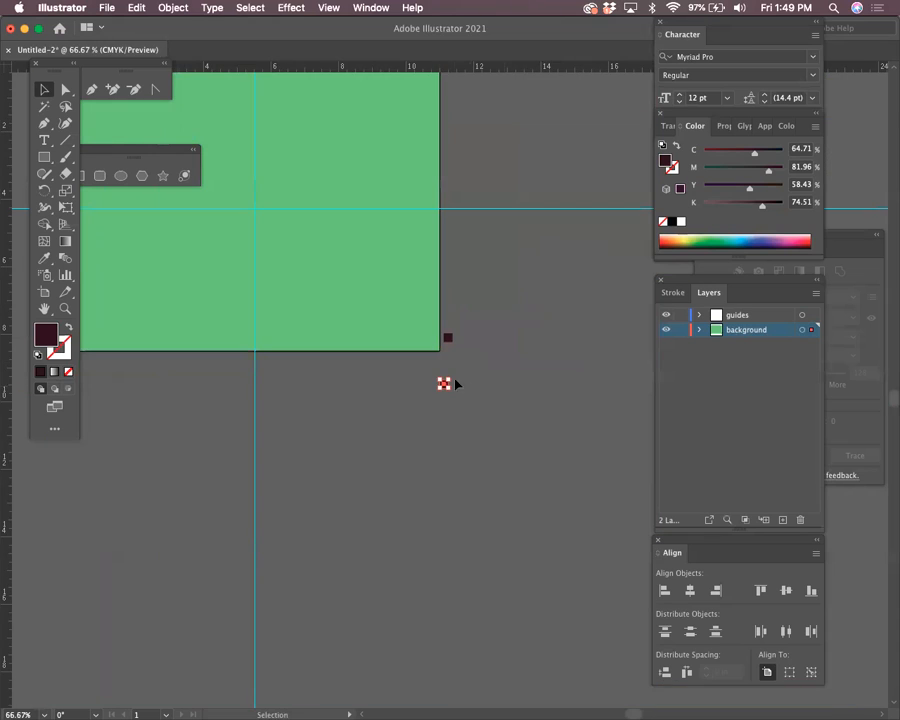
{"action": "left_click_drag", "start_coordinate": [435, 379], "coordinate": [435, 348]}
Zoom in closely on the artboard's bottom-right corner where the dark squares sit
{"action": "left_click", "coordinate": [446, 418]}
{"action": "left_click", "coordinate": [65, 309]}
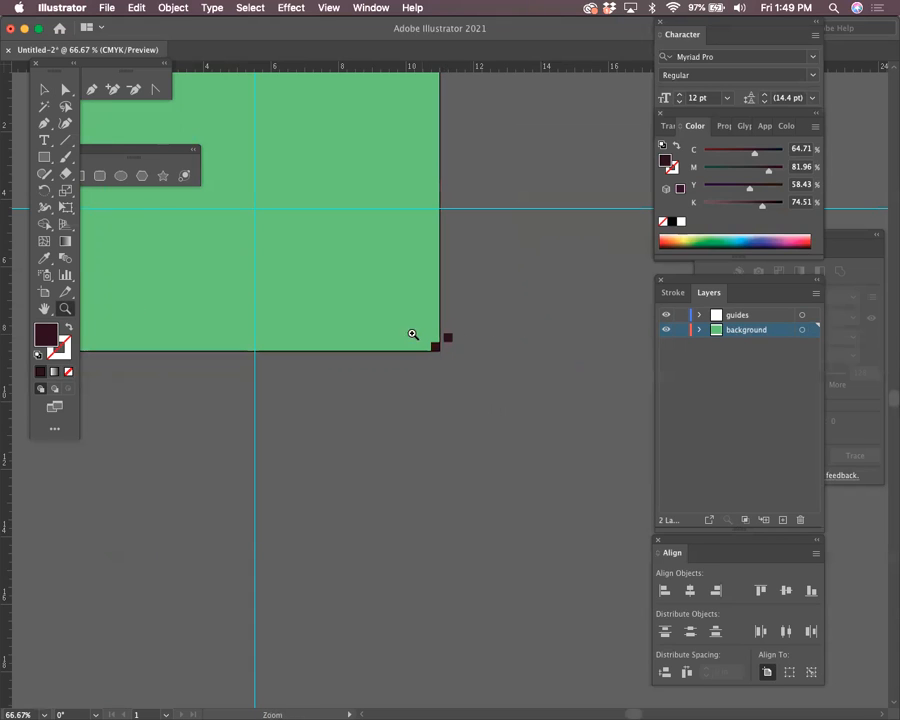
{"action": "left_click", "coordinate": [412, 333]}
{"action": "left_click", "coordinate": [456, 368]}
{"action": "left_click", "coordinate": [456, 368]}
{"action": "left_click_drag", "start_coordinate": [619, 519], "coordinate": [379, 341]}
{"action": "left_click", "coordinate": [390, 328]}
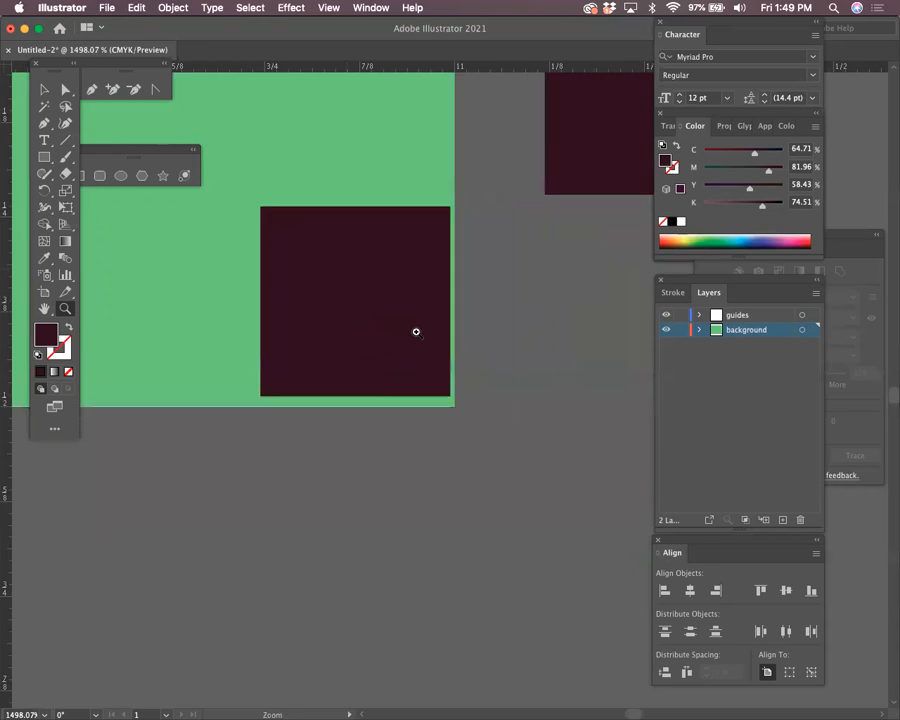
{"action": "left_click_drag", "start_coordinate": [474, 396], "coordinate": [442, 327]}
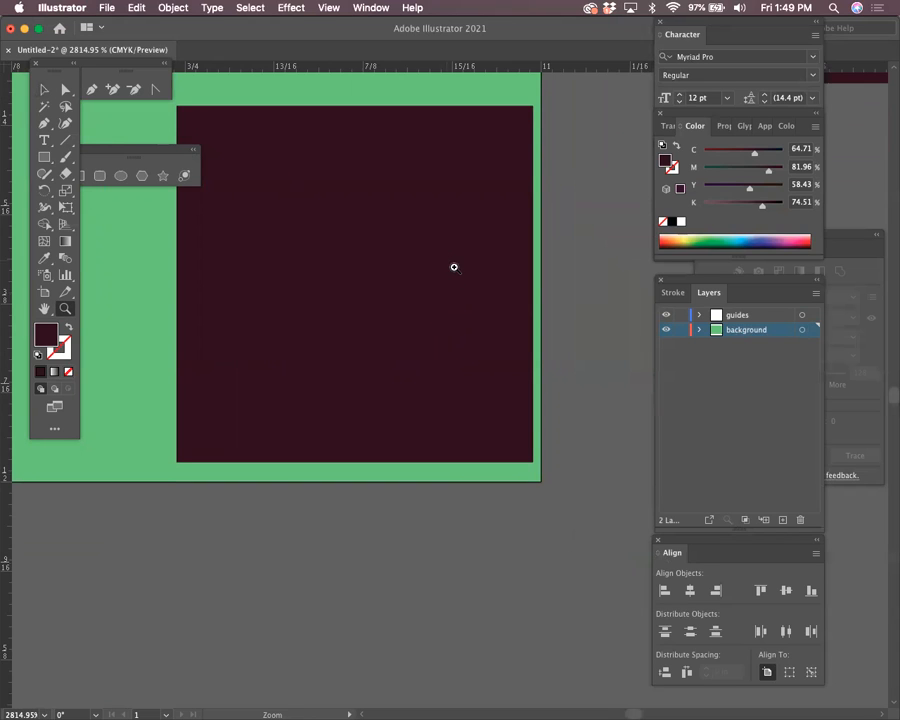
{"action": "key", "text": "super+0"}
{"action": "key", "text": "super+minus"}
{"action": "key", "text": "super+minus"}
{"action": "key", "text": "super+minus"}
{"action": "right_click", "coordinate": [546, 398]}
{"action": "left_click", "coordinate": [397, 157]}
{"action": "left_click_drag", "start_coordinate": [469, 380], "coordinate": [346, 217]}
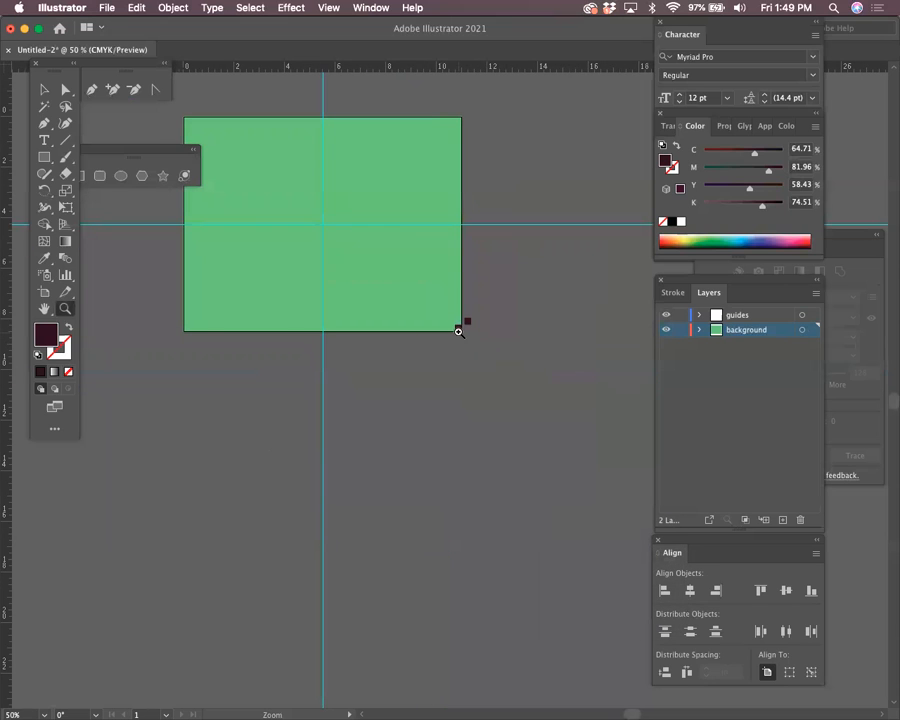
{"action": "left_click_drag", "start_coordinate": [458, 325], "coordinate": [644, 540]}
{"action": "left_click_drag", "start_coordinate": [388, 229], "coordinate": [508, 422]}
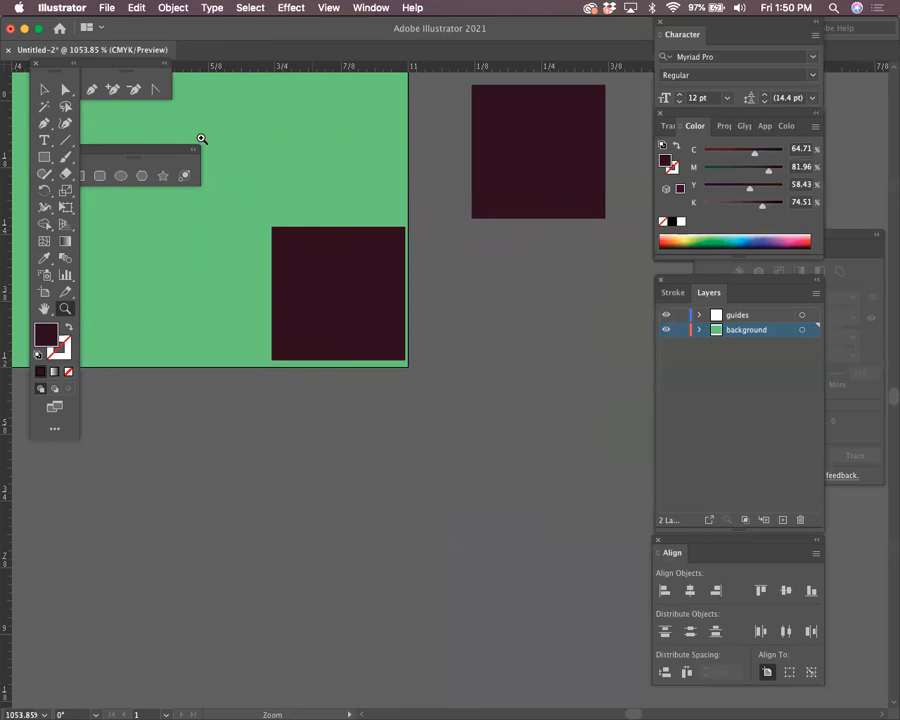
Nudge the square flush into the corner and add a horizontal guide along its top edge
{"action": "left_click", "coordinate": [43, 89]}
{"action": "left_click", "coordinate": [371, 358]}
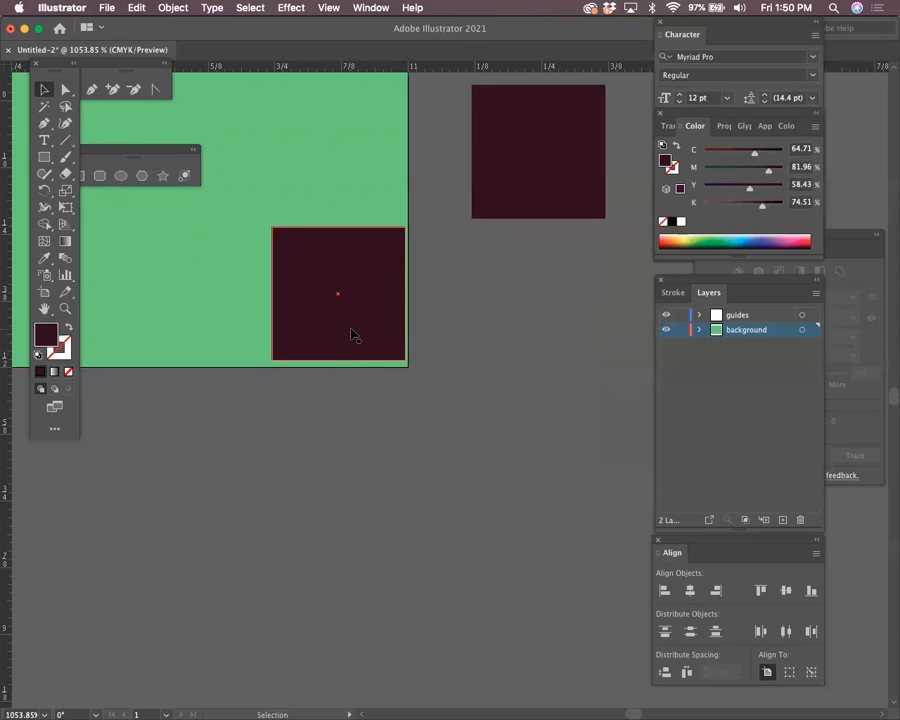
{"action": "left_click_drag", "start_coordinate": [352, 335], "coordinate": [356, 343]}
{"action": "left_click", "coordinate": [504, 524]}
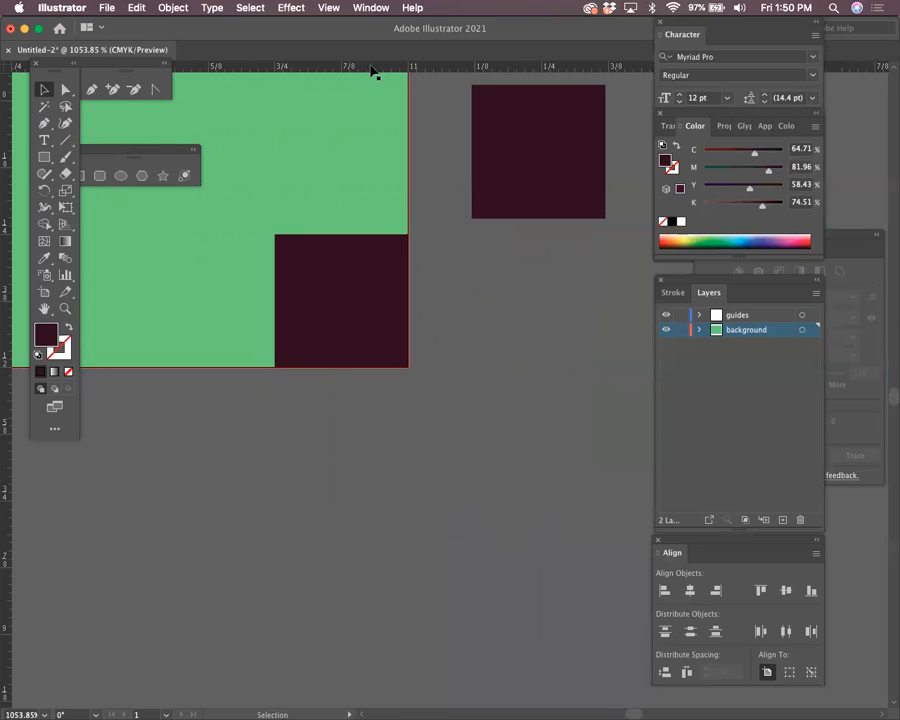
{"action": "left_click_drag", "start_coordinate": [372, 70], "coordinate": [352, 234]}
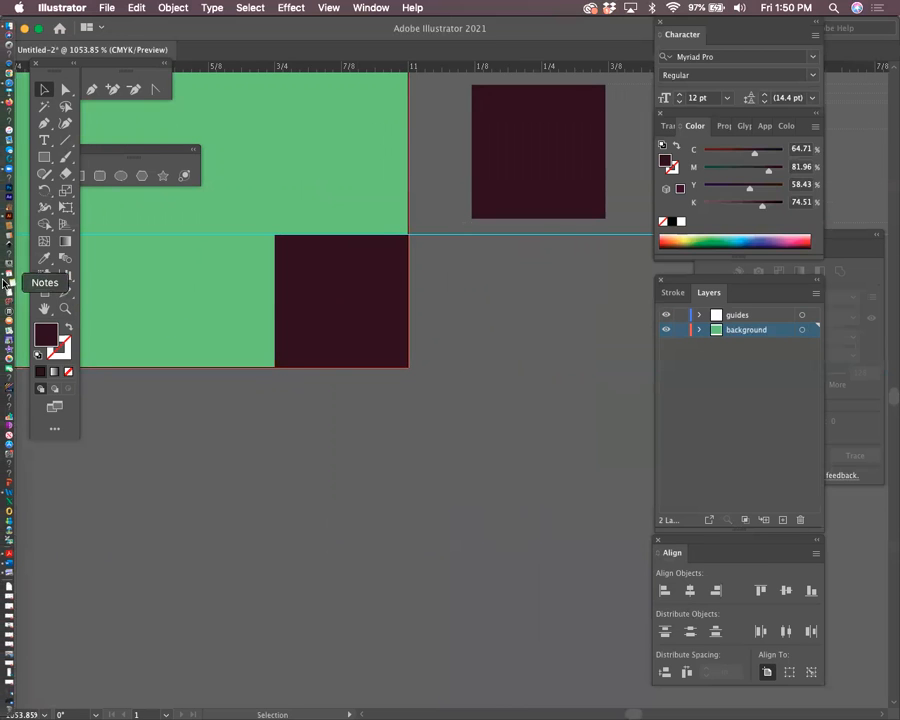
Close the Notes window and add a vertical guide along the corner square's left edge
{"action": "left_click", "coordinate": [12, 281]}
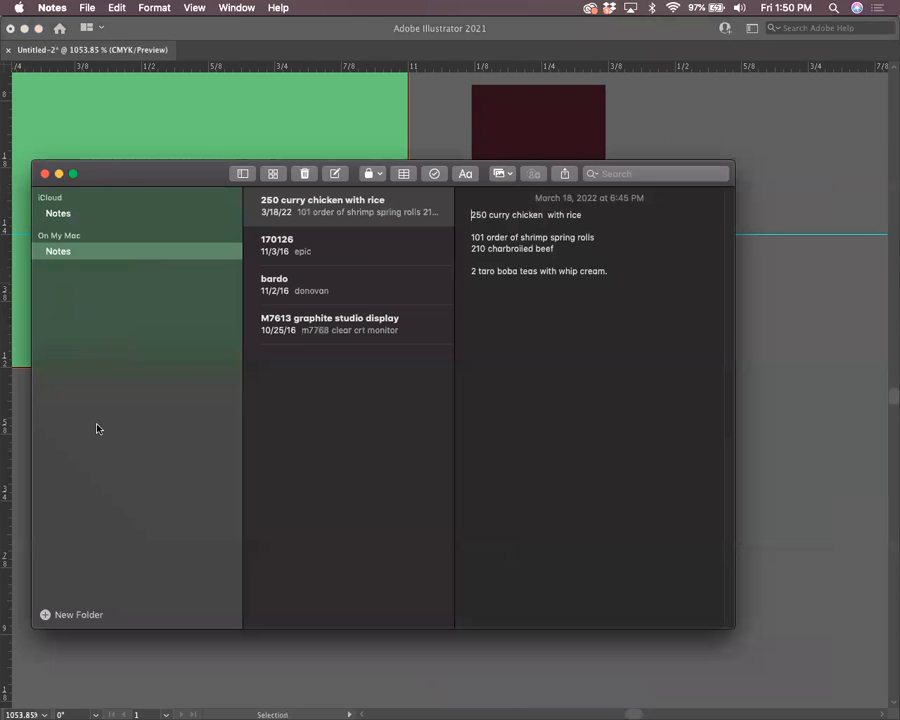
{"action": "left_click", "coordinate": [44, 174]}
{"action": "left_click_drag", "start_coordinate": [282, 28], "coordinate": [391, 28]}
{"action": "left_click_drag", "start_coordinate": [121, 280], "coordinate": [386, 306]}
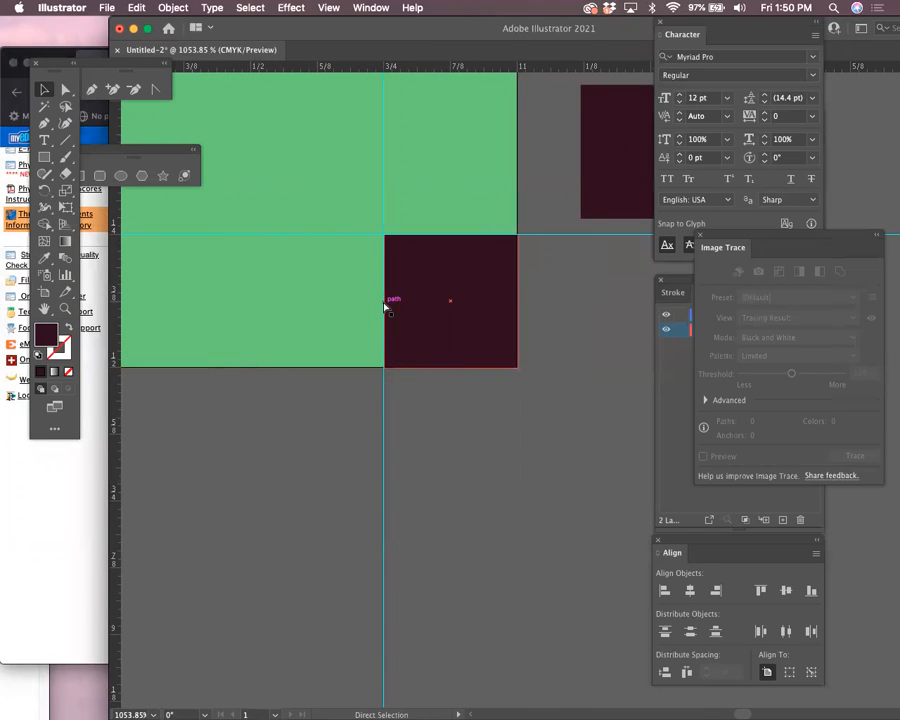
Seat a dark square in the top-left corner and add guides along its right and bottom edges
{"action": "key", "text": "super+0"}
{"action": "key", "text": "super+minus"}
{"action": "key", "text": "super+minus"}
{"action": "key", "text": "super+minus"}
{"action": "scroll", "coordinate": [536, 376], "scroll_direction": "right", "scroll_amount": 4}
{"action": "scroll", "coordinate": [536, 376], "scroll_direction": "down", "scroll_amount": 2}
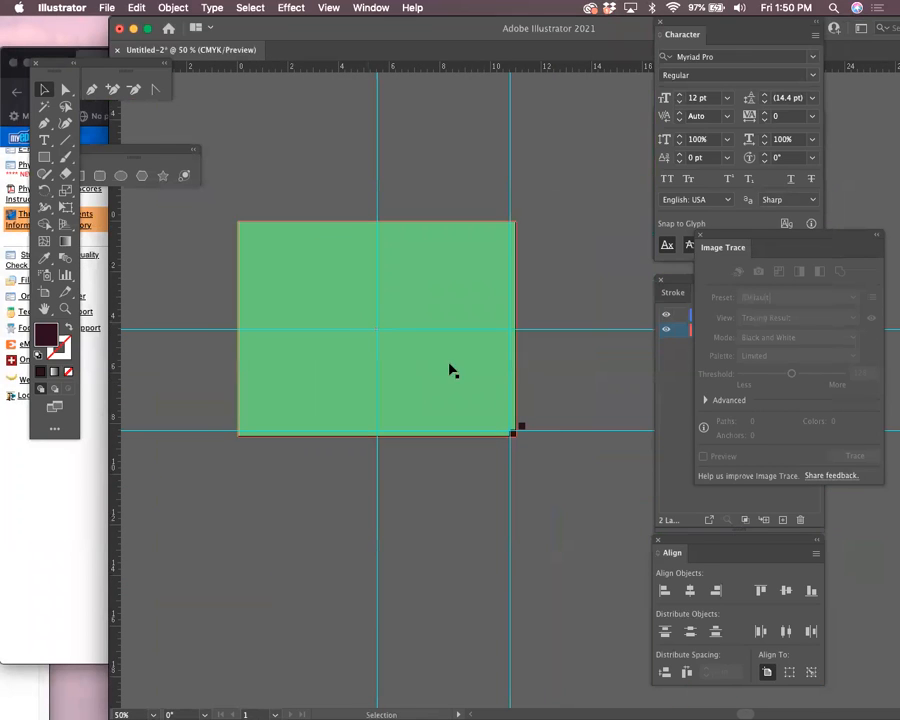
{"action": "left_click_drag", "start_coordinate": [514, 439], "coordinate": [347, 325]}
{"action": "key", "text": "z"}
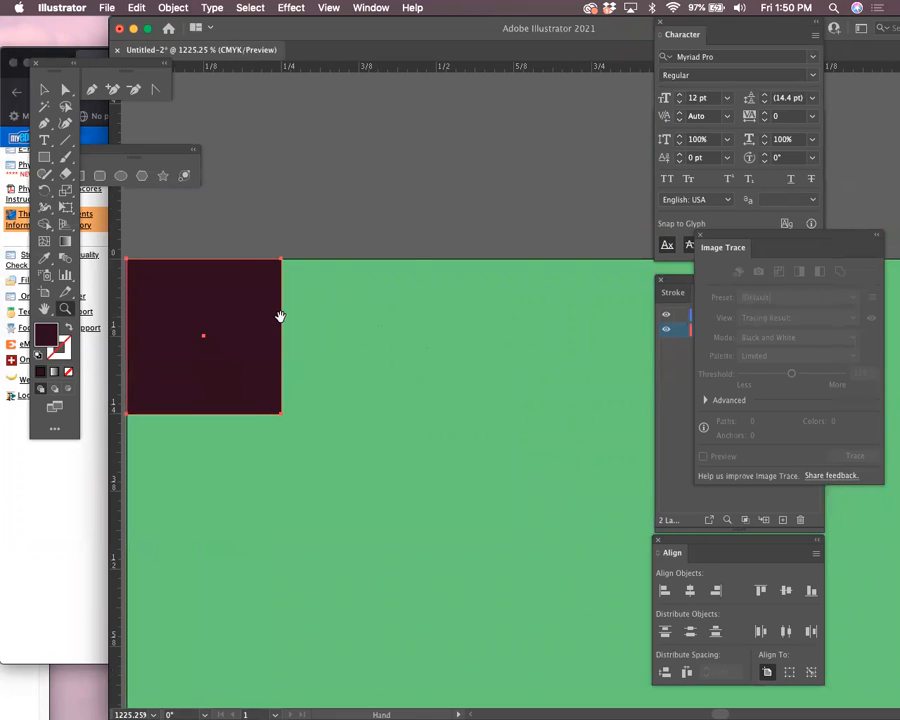
{"action": "scroll", "coordinate": [290, 270], "scroll_direction": "left", "scroll_amount": 5}
{"action": "left_click", "coordinate": [42, 91]}
{"action": "mouse_move", "coordinate": [460, 340]}
{"action": "left_mouse_down"}
{"action": "mouse_move", "coordinate": [516, 420]}
{"action": "mouse_move", "coordinate": [455, 346]}
{"action": "mouse_move", "coordinate": [474, 347]}
{"action": "left_mouse_up"}
{"action": "left_click_drag", "start_coordinate": [428, 316], "coordinate": [203, 266]}
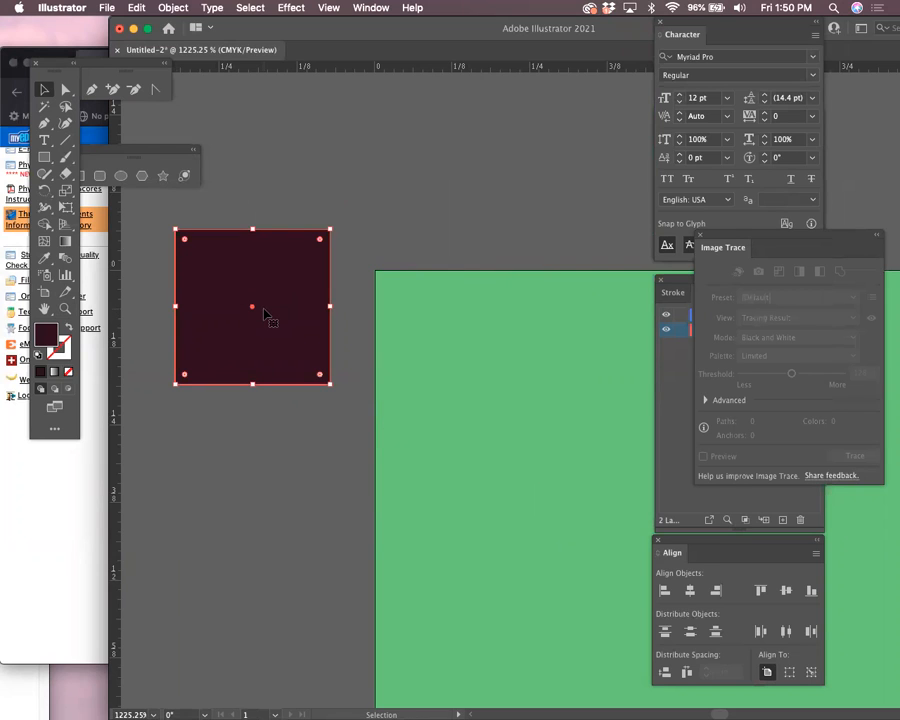
{"action": "left_click_drag", "start_coordinate": [253, 313], "coordinate": [232, 320]}
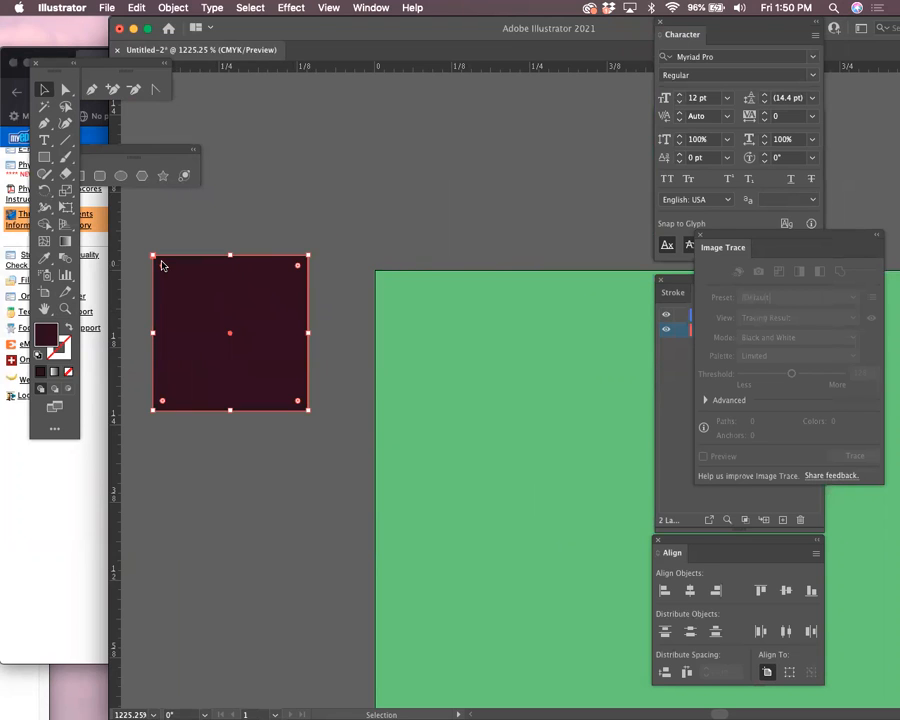
{"action": "left_click_drag", "start_coordinate": [176, 271], "coordinate": [396, 288]}
{"action": "left_click", "coordinate": [323, 343]}
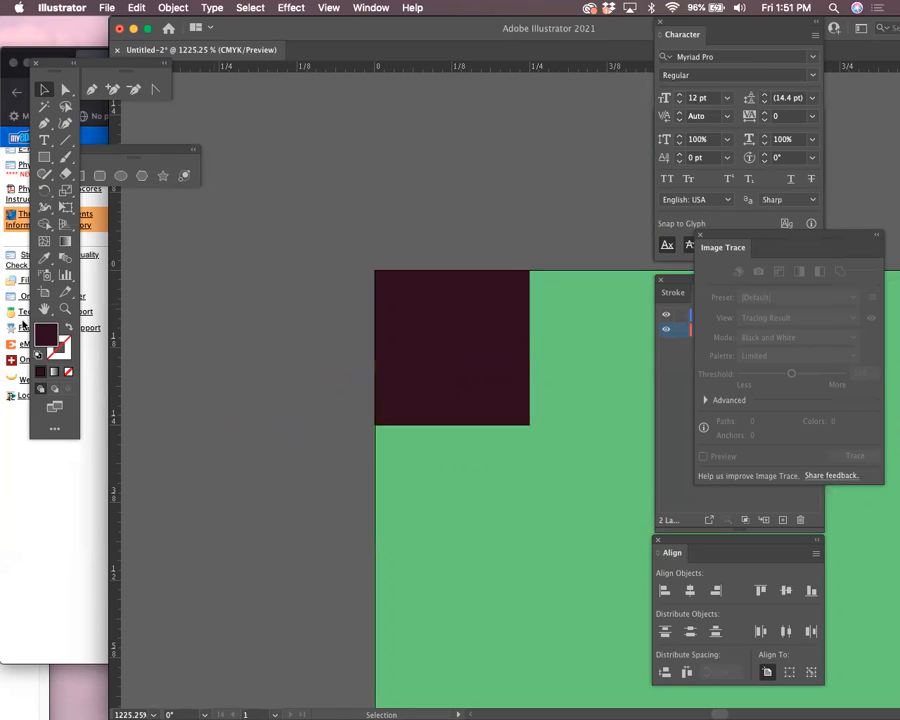
{"action": "left_click_drag", "start_coordinate": [479, 330], "coordinate": [529, 336]}
{"action": "left_click_drag", "start_coordinate": [435, 72], "coordinate": [467, 425]}
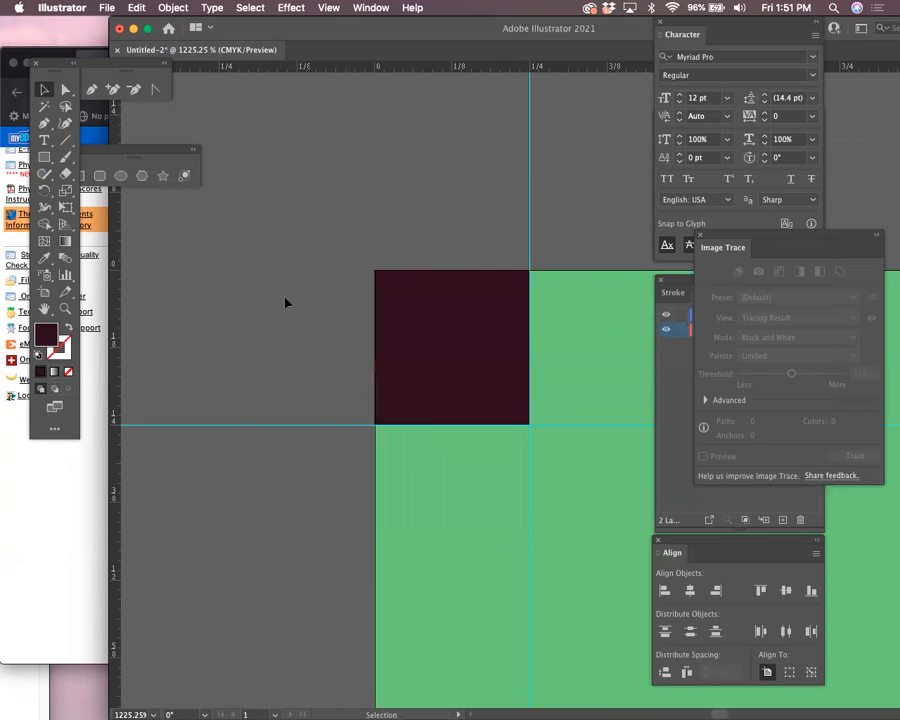
Delete both maroon marker squares from the top-left and bottom-right corners
{"action": "left_click", "coordinate": [499, 344]}
{"action": "key", "text": "super+minus"}
{"action": "key", "text": "super+minus"}
{"action": "key", "text": "super+minus"}
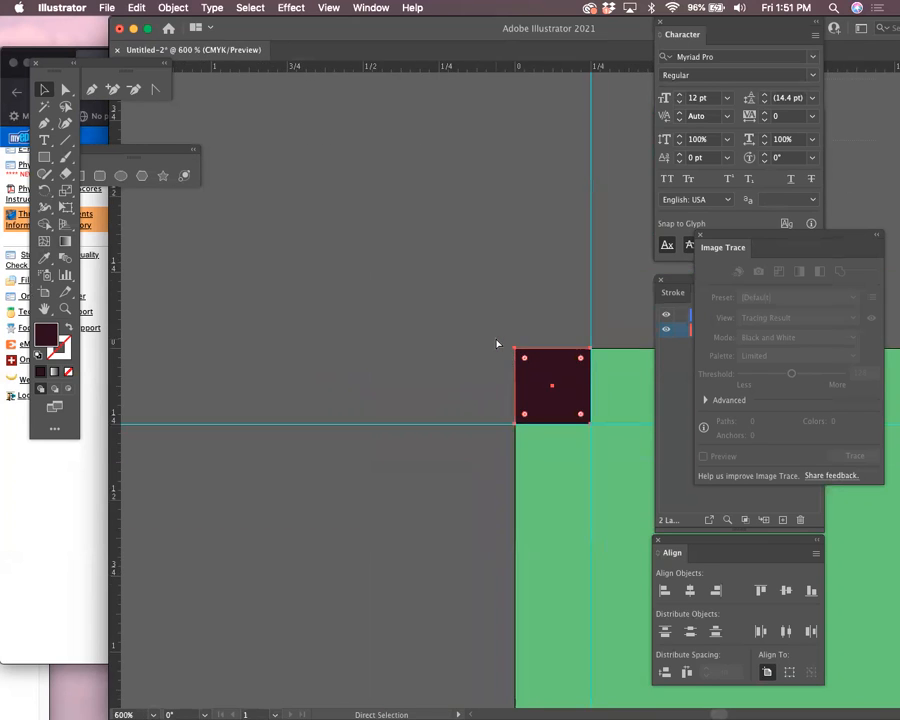
{"action": "key", "text": "super+minus"}
{"action": "key", "text": "super+minus"}
{"action": "key", "text": "super+minus"}
{"action": "key", "text": "super+minus"}
{"action": "key", "text": "super+minus"}
{"action": "key", "text": "super+minus"}
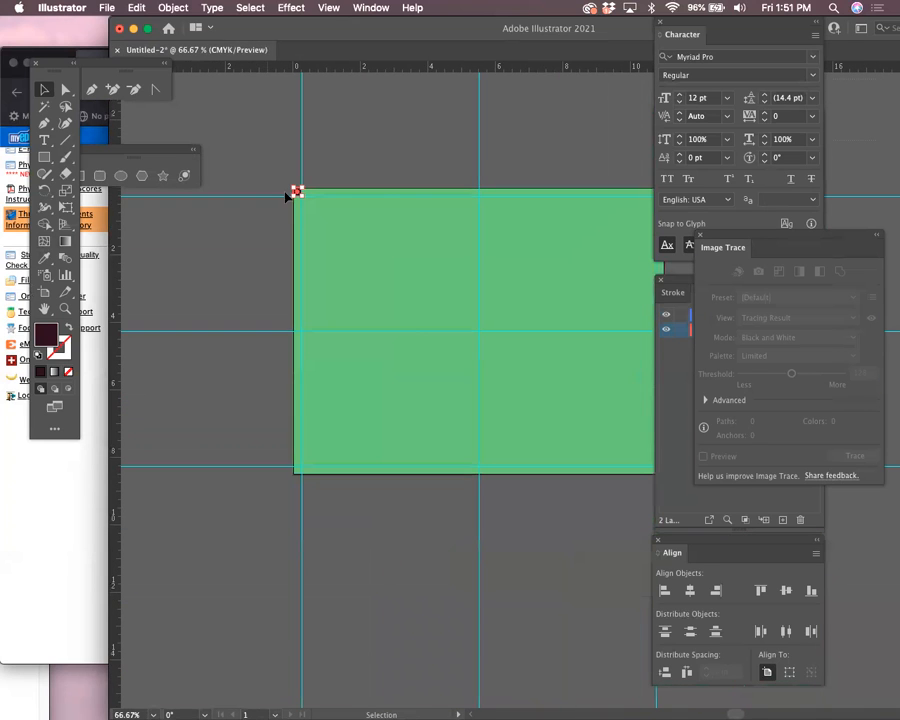
{"action": "key", "text": "Delete"}
{"action": "left_click_drag", "start_coordinate": [329, 279], "coordinate": [135, 170]}
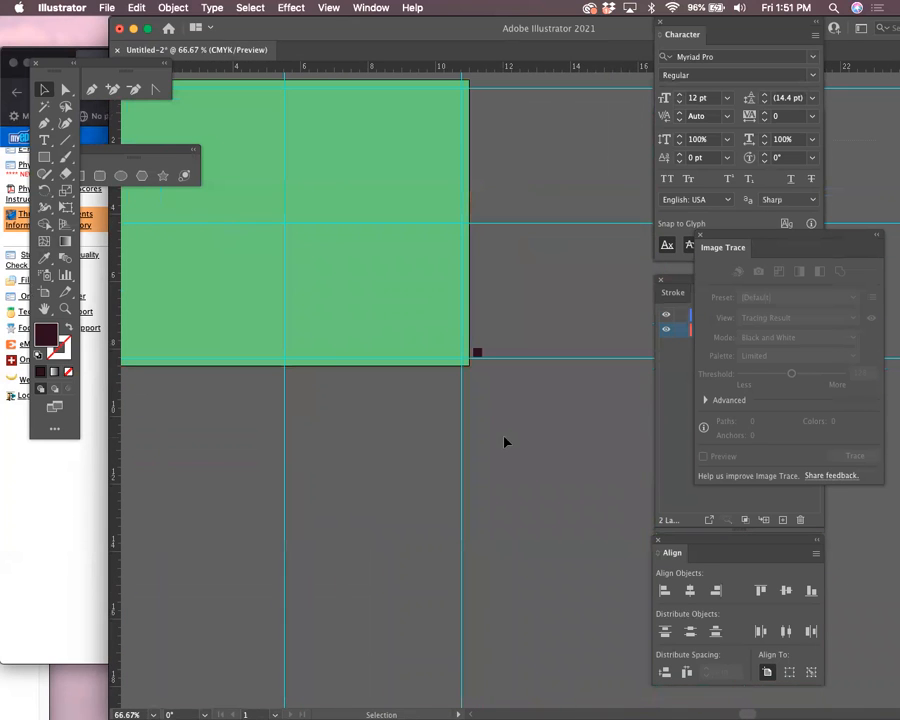
{"action": "left_click", "coordinate": [479, 355]}
{"action": "key", "text": "Delete"}
{"action": "key", "text": "space"}
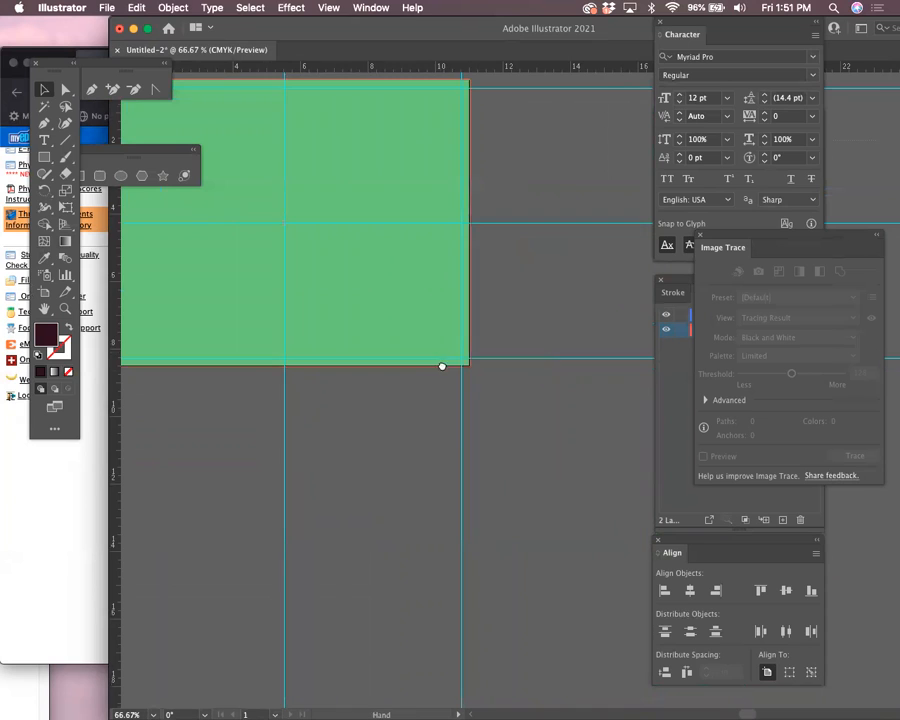
Center the whole green artboard in view and bring the Layers panel in front of Image Trace
{"action": "left_click_drag", "start_coordinate": [442, 366], "coordinate": [580, 458]}
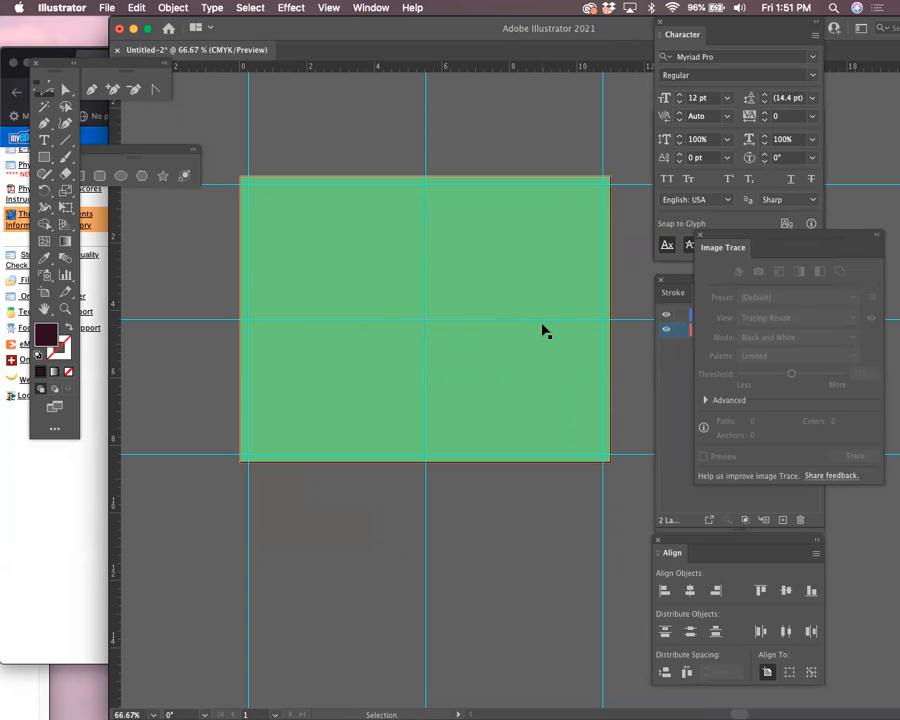
{"action": "left_click", "coordinate": [679, 392]}
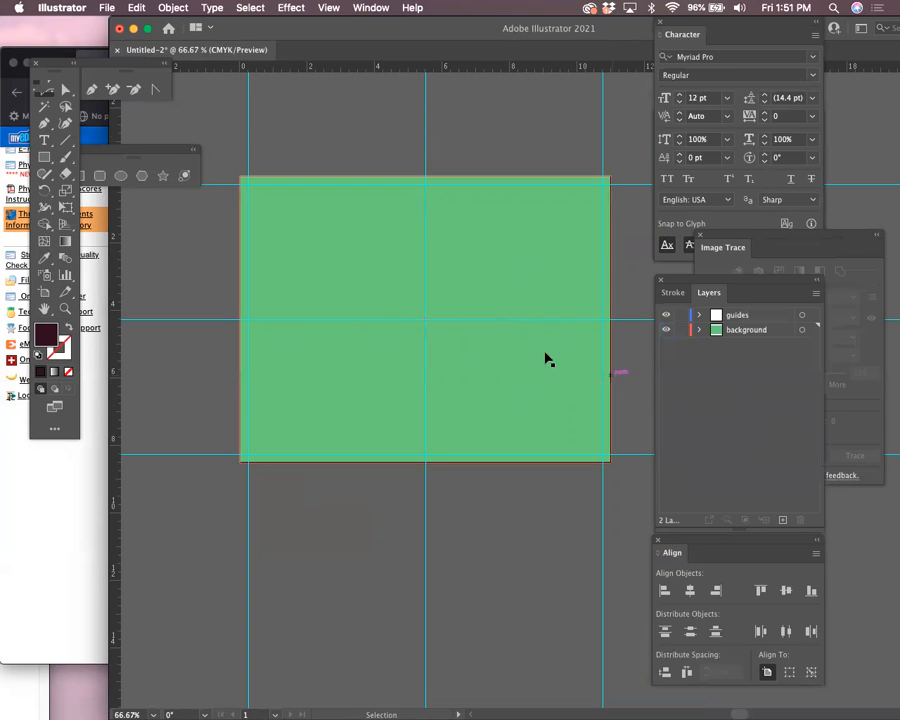
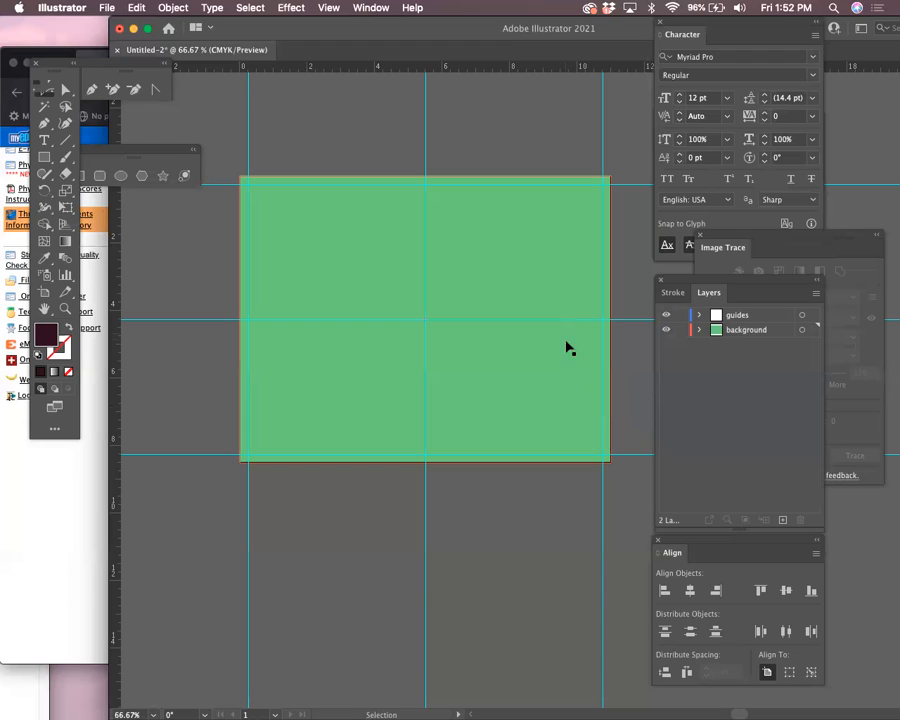
Create a new layer named 'test inner right panel'
{"action": "left_click", "coordinate": [382, 382]}
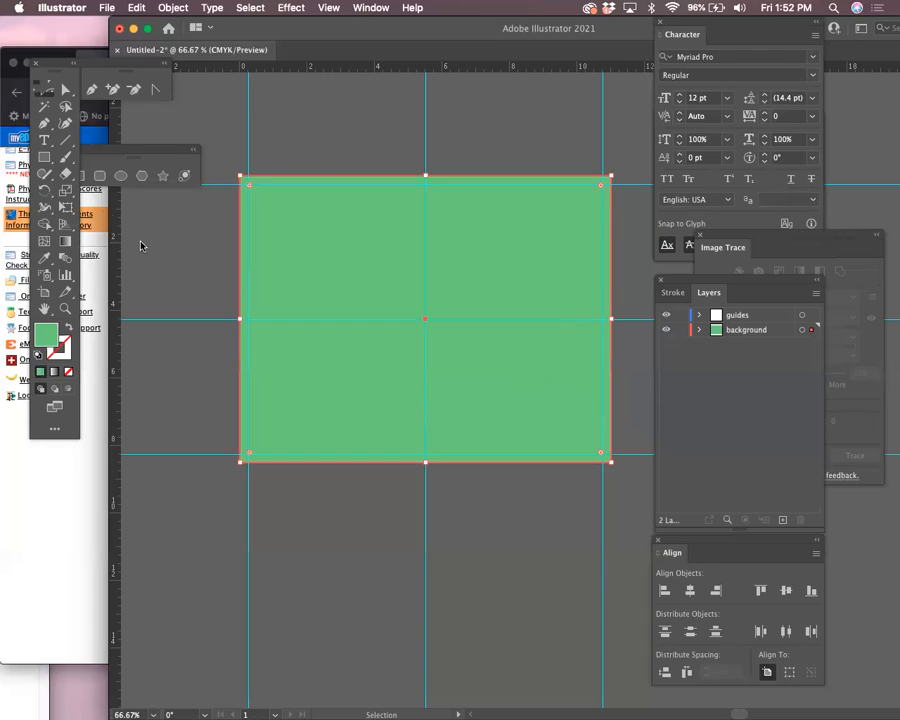
{"action": "left_click", "coordinate": [816, 293]}
{"action": "left_click", "coordinate": [710, 296]}
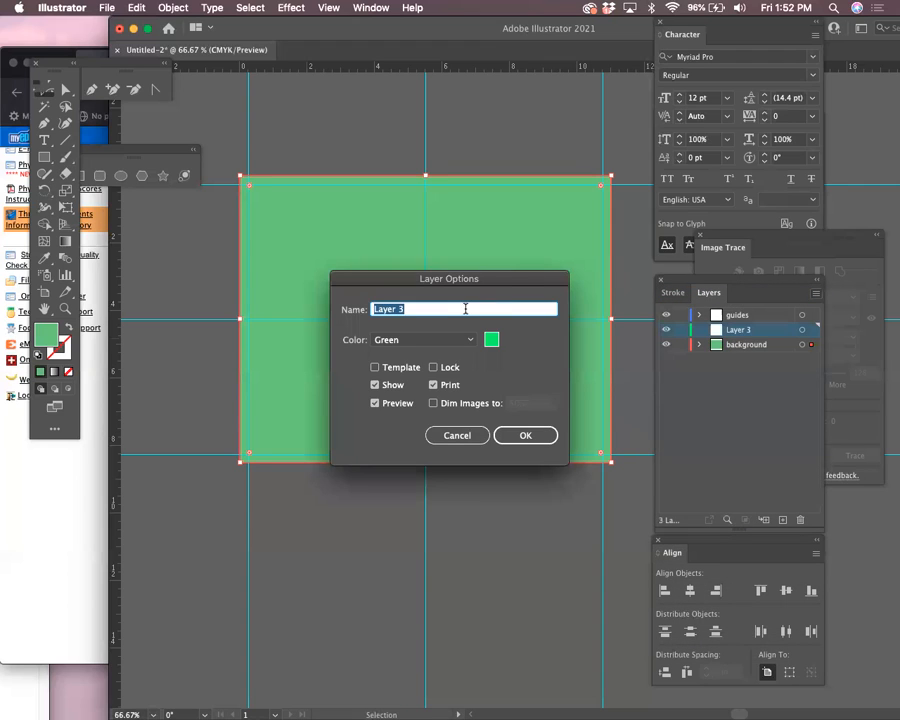
{"action": "type", "text": "test"}
{"action": "type", "text": " inner "}
{"action": "type", "text": "right panel"}
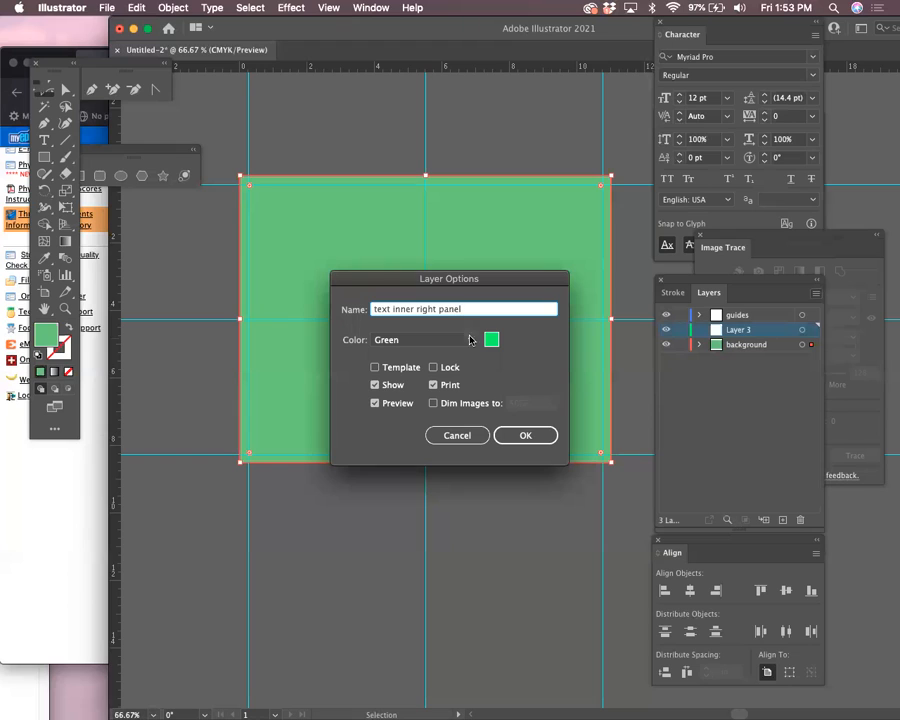
{"action": "left_click", "coordinate": [518, 434]}
Start an 'INNE' text label above the artboard and enlarge it to about 76 pt
{"action": "left_click", "coordinate": [43, 140]}
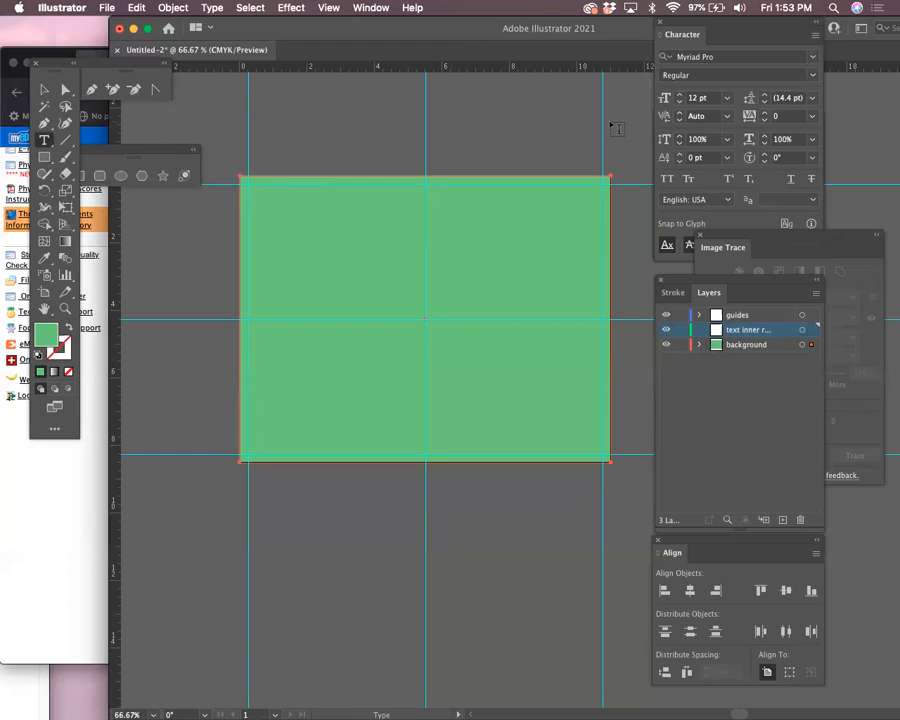
{"action": "left_click", "coordinate": [465, 139]}
{"action": "type", "text": "INNE"}
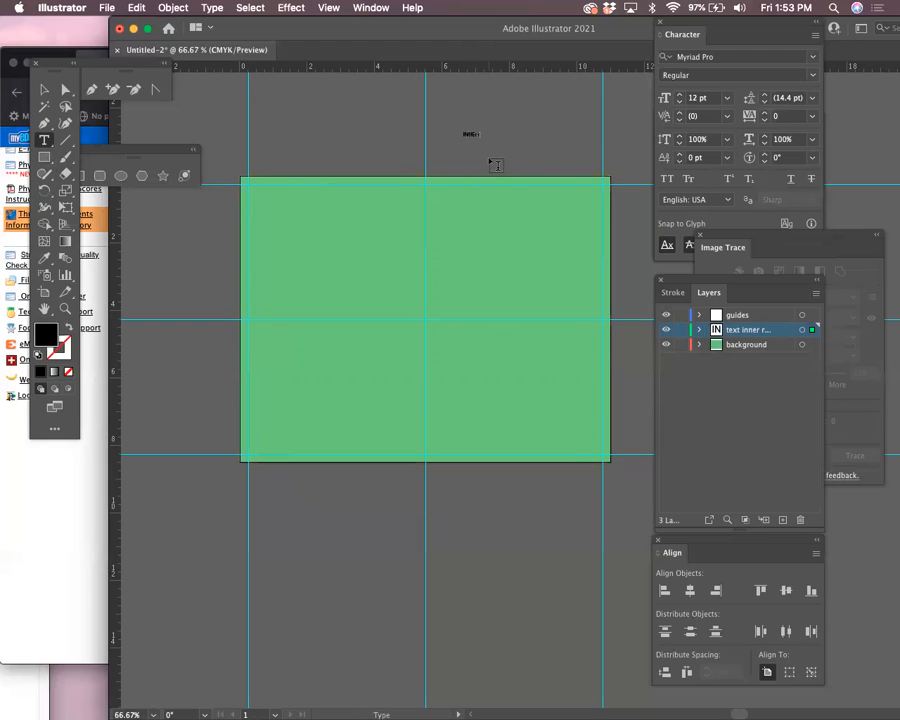
{"action": "double_click", "coordinate": [44, 90]}
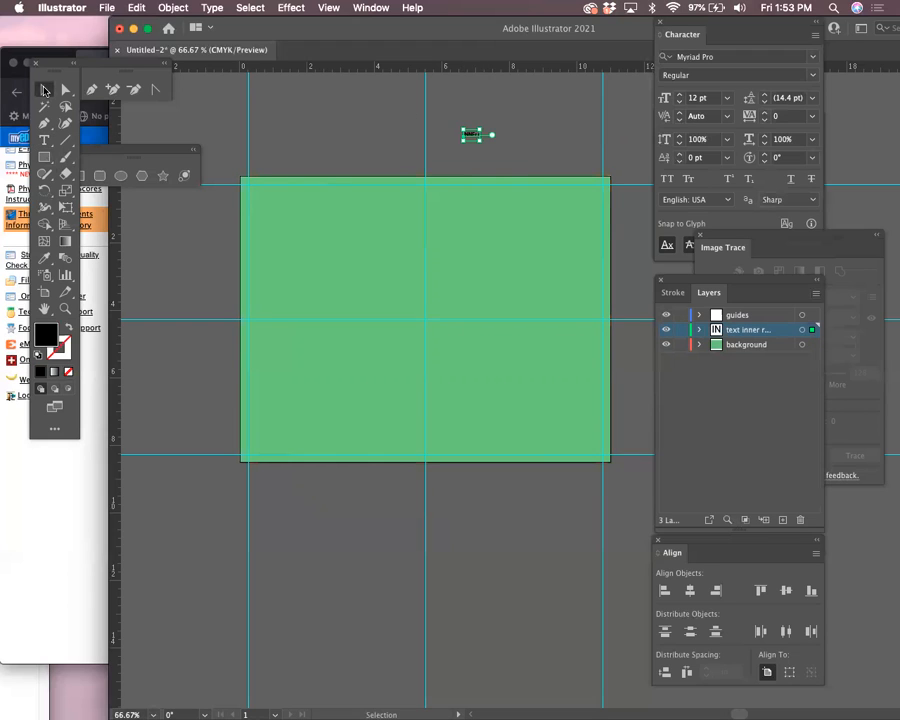
{"action": "left_click", "coordinate": [516, 436]}
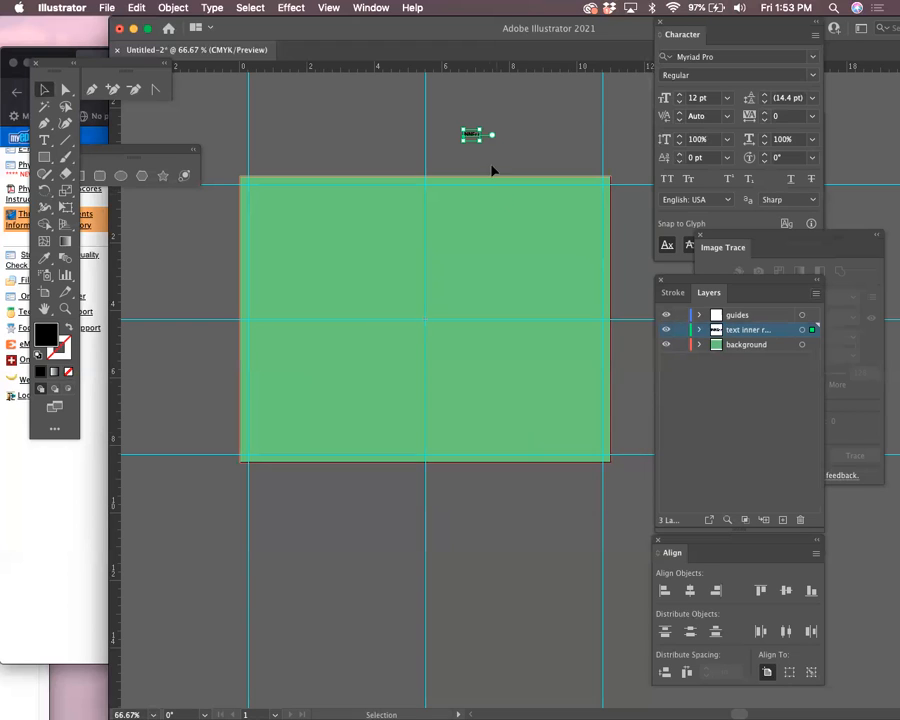
{"action": "left_click_drag", "start_coordinate": [484, 140], "coordinate": [558, 152]}
Edit the label to read INNER RIGHT, with PANEL on a second line
{"action": "triple_click", "coordinate": [509, 158]}
{"action": "left_click", "coordinate": [530, 146]}
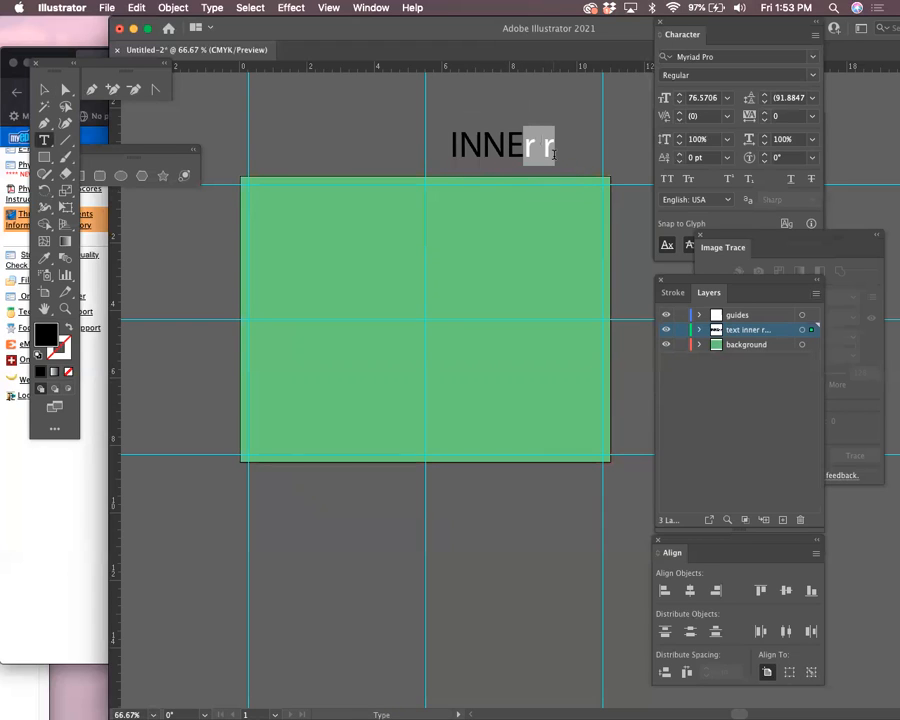
{"action": "type", "text": "RR"}
{"action": "key", "text": "BackSpace"}
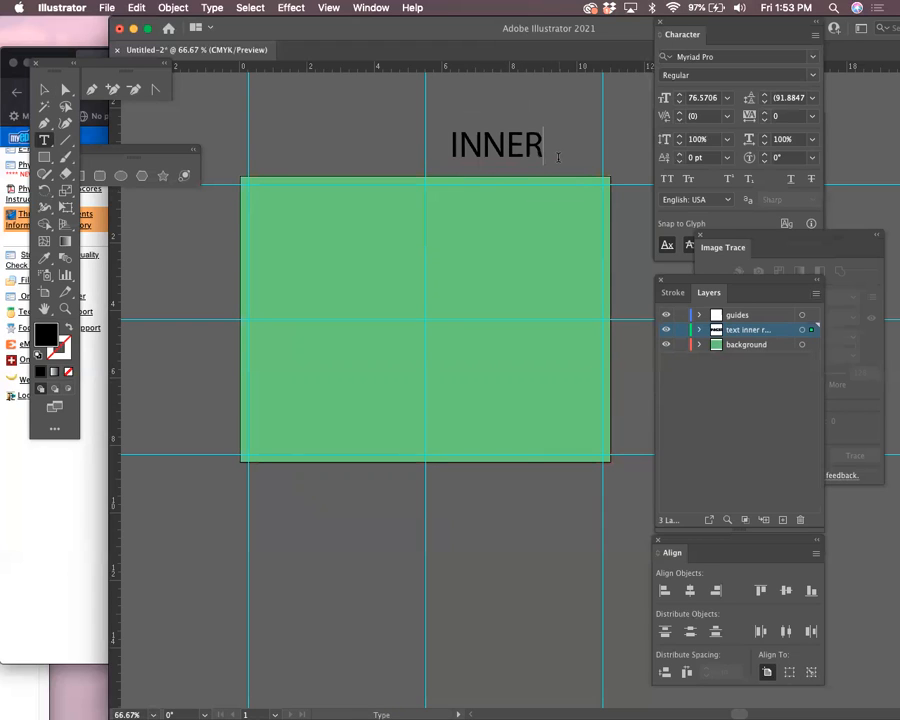
{"action": "type", "text": "ri"}
{"action": "key", "text": "BackSpace"}
{"action": "key", "text": "BackSpace"}
{"action": "type", "text": "RIGHT"}
{"action": "key", "text": "Return"}
{"action": "type", "text": "PW"}
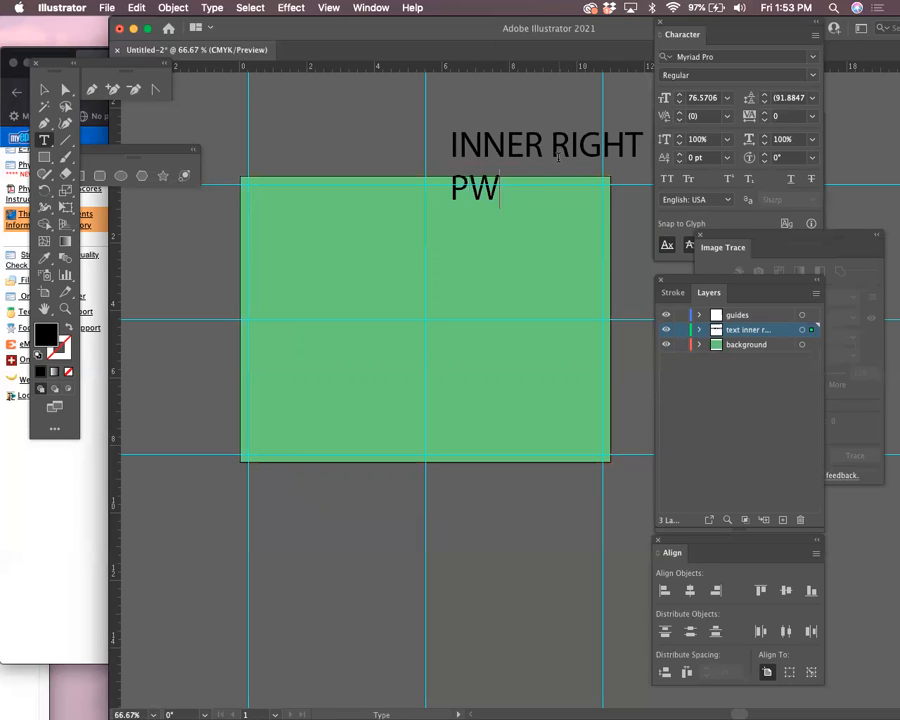
{"action": "key", "text": "BackSpace"}
{"action": "type", "text": "ANEL"}
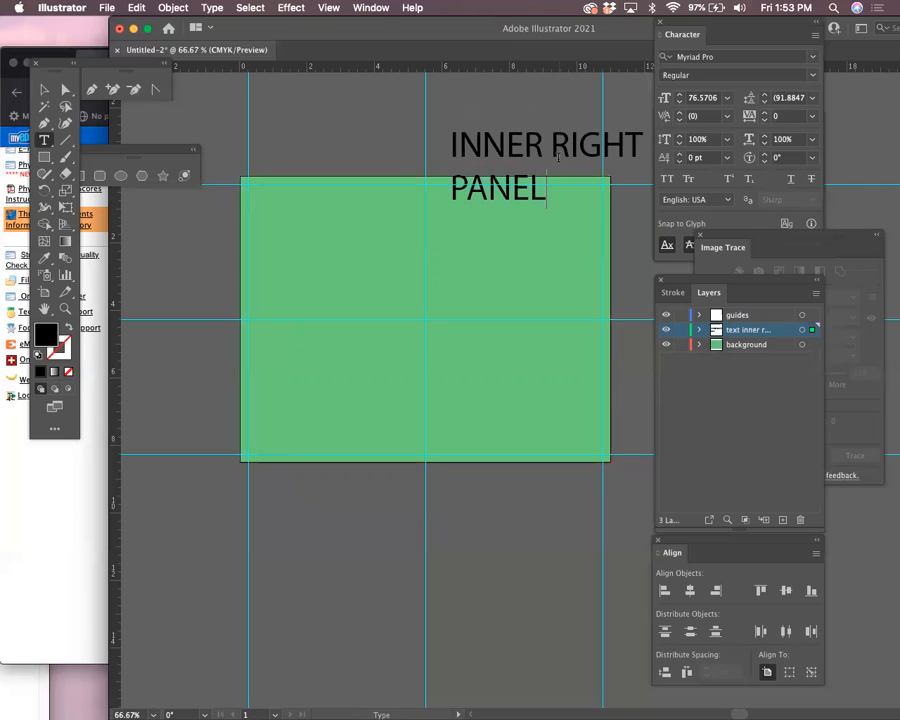
Position the label above the right half and turn a copy into INNER LEFT PANEL
{"action": "left_click", "coordinate": [45, 90]}
{"action": "left_click_drag", "start_coordinate": [516, 146], "coordinate": [430, 117]}
{"action": "triple_click", "coordinate": [321, 125]}
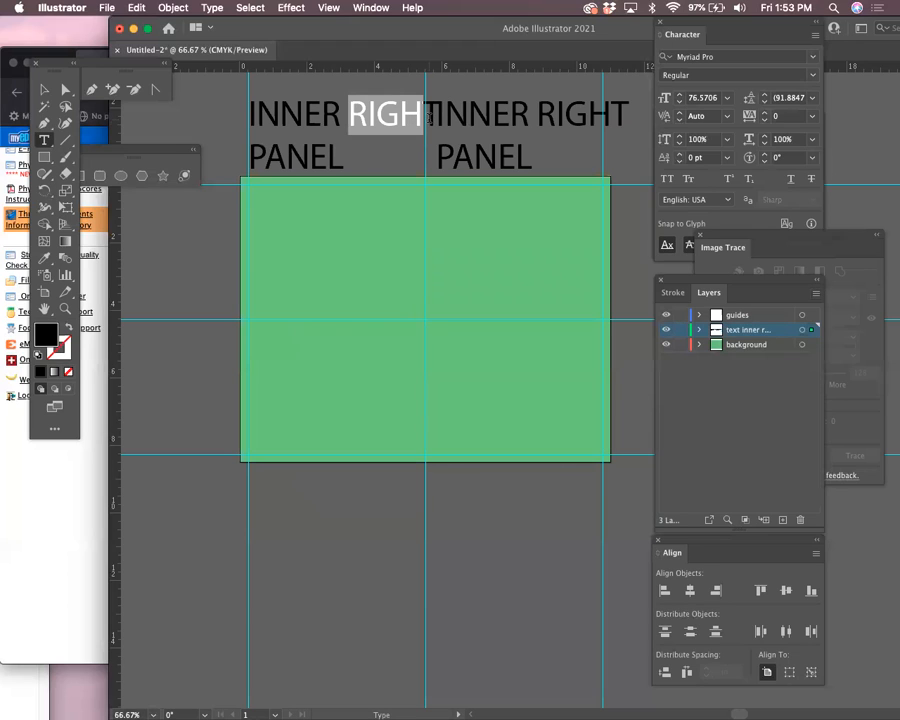
{"action": "type", "text": "LEFT"}
{"action": "key", "text": "Delete"}
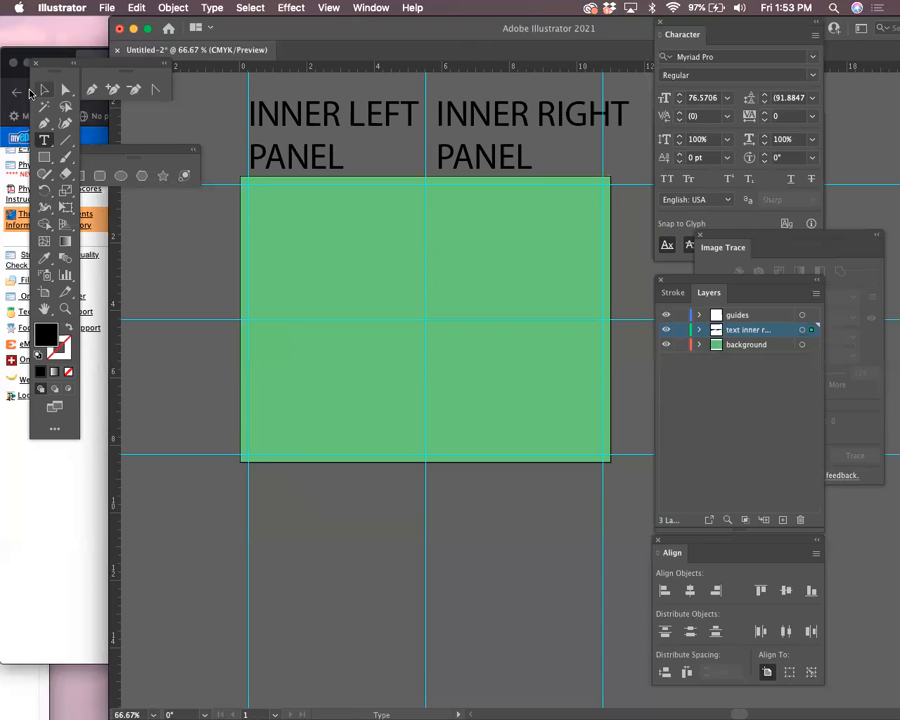
{"action": "key", "text": "Escape"}
{"action": "left_click", "coordinate": [529, 577]}
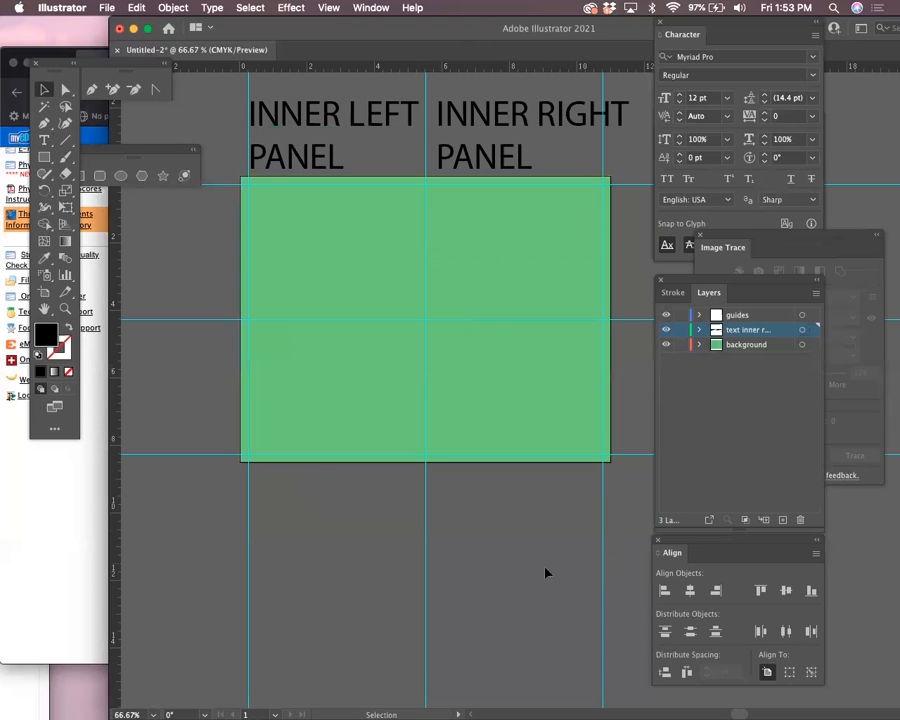
Save as 'car sample.ai' with default Illustrator options instead of replacing the existing file
{"action": "key", "text": "super+s"}
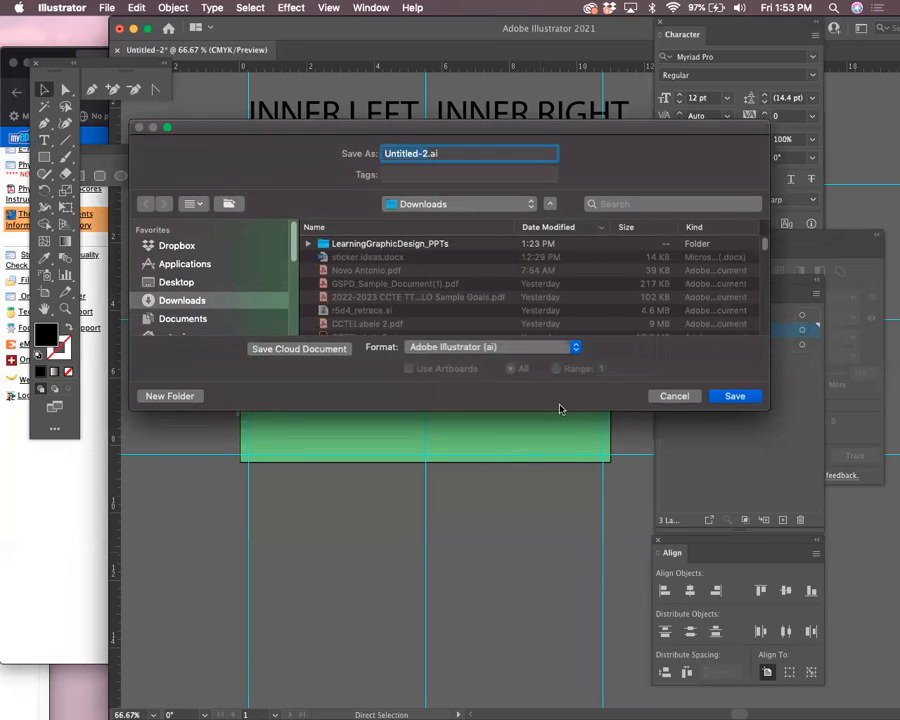
{"action": "left_click", "coordinate": [735, 395]}
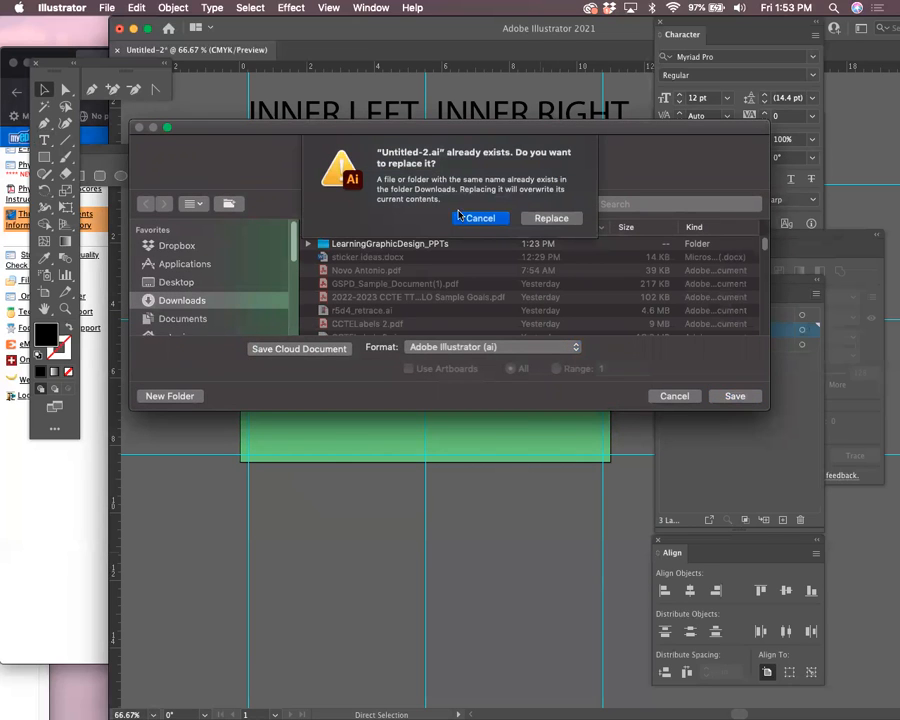
{"action": "left_click", "coordinate": [482, 217]}
{"action": "type", "text": "car samep"}
{"action": "key", "text": "BackSpace"}
{"action": "type", "text": "le.ai"}
{"action": "key", "text": "Return"}
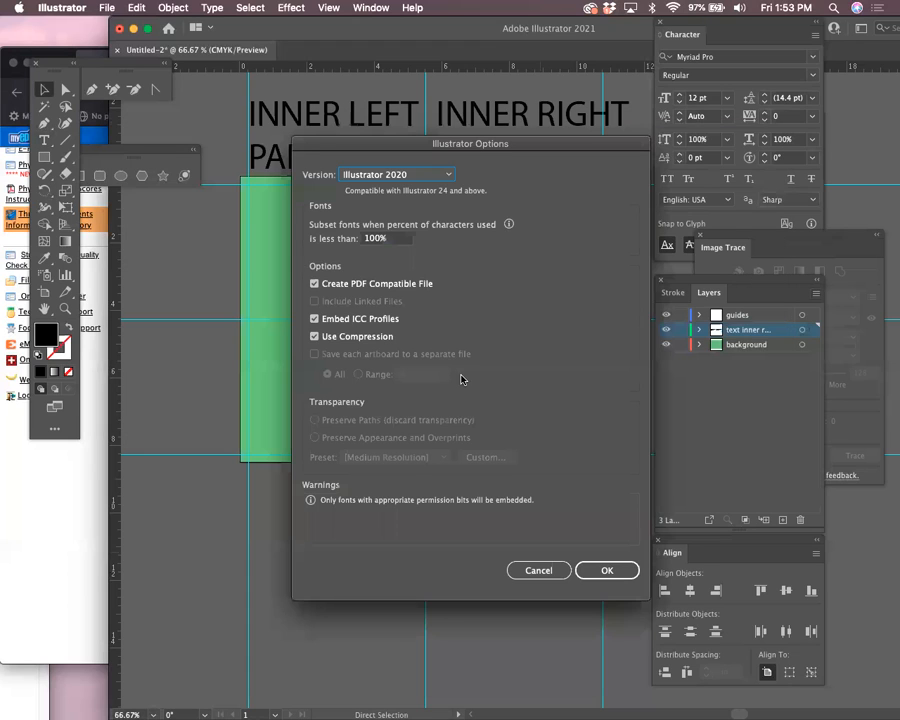
{"action": "left_click", "coordinate": [597, 569]}
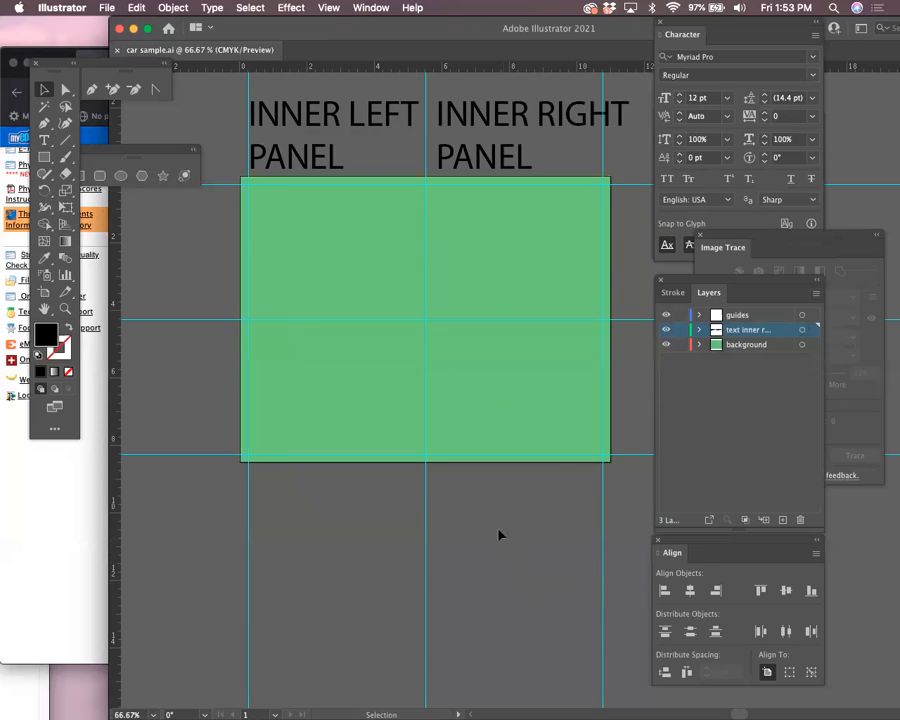
Create a new layer named 'inner right panel placed'
{"action": "left_click", "coordinate": [526, 392]}
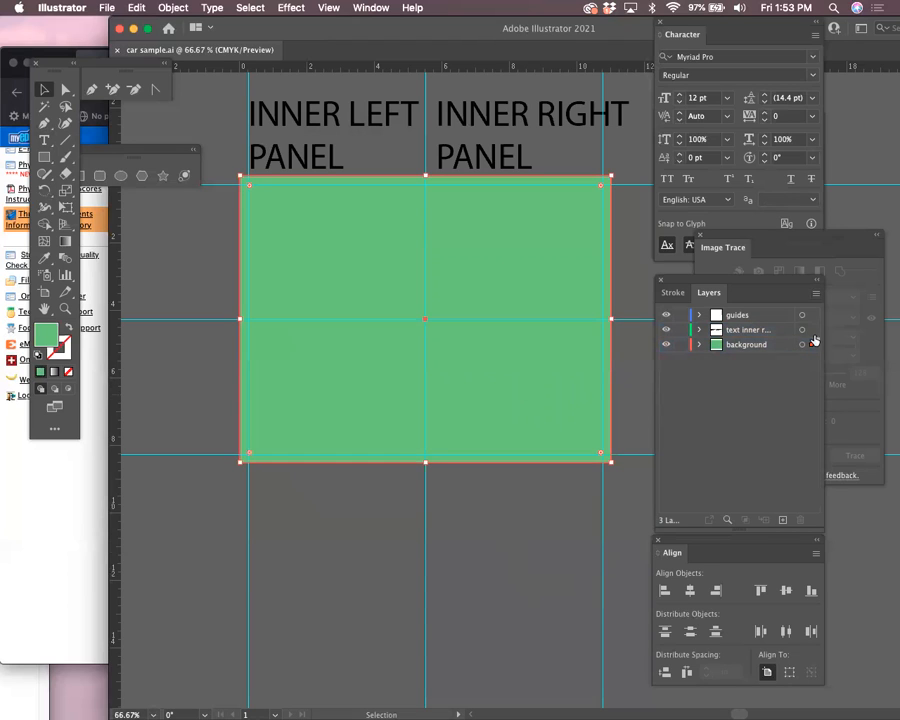
{"action": "left_click", "coordinate": [816, 293]}
{"action": "left_click", "coordinate": [781, 302]}
{"action": "type", "text": "inner right panel placed image"}
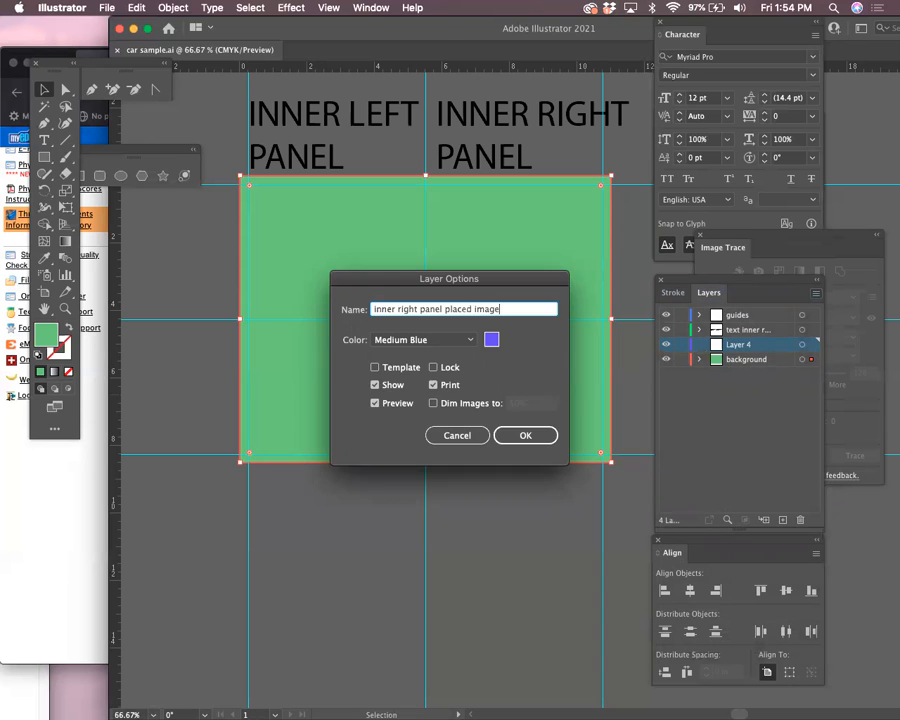
{"action": "key", "text": "Return"}
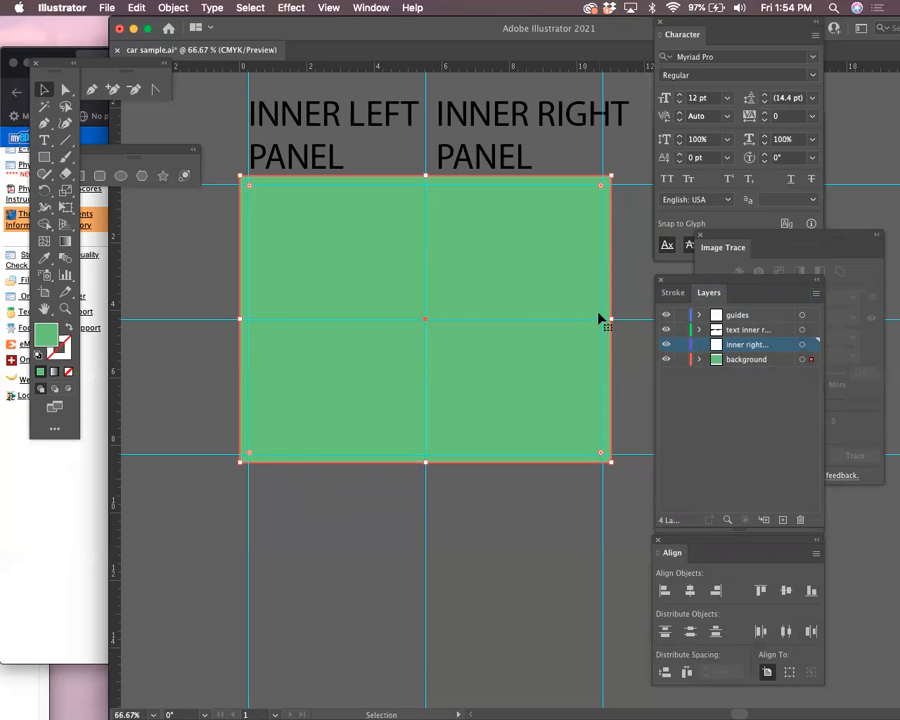
In the Place dialog, search for the photo and select me_mga.jpg
{"action": "key", "text": "super+shift+p"}
{"action": "left_click", "coordinate": [609, 75]}
{"action": "type", "text": "914"}
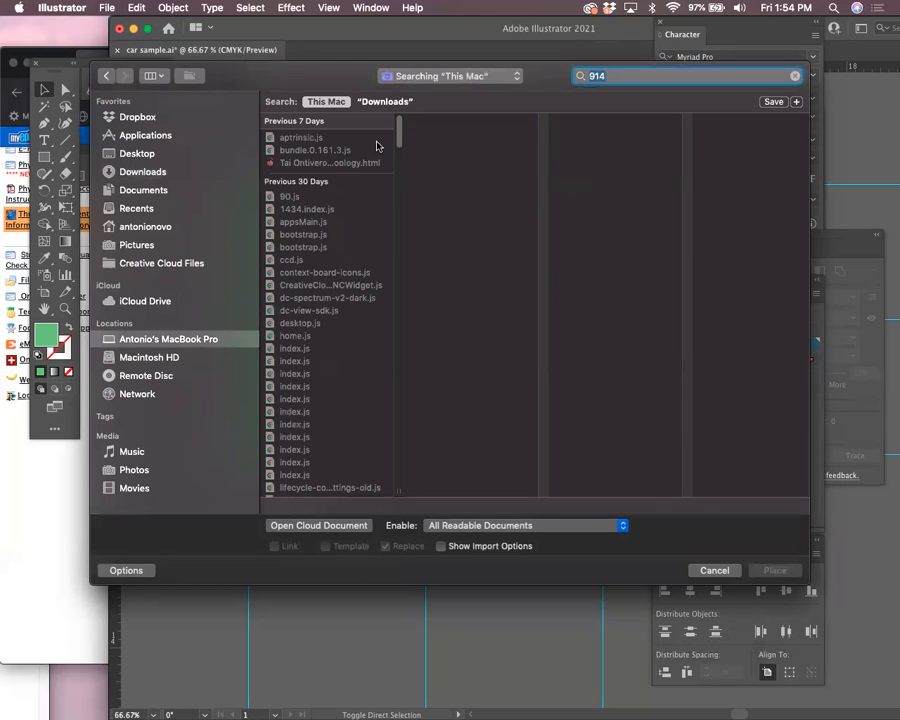
{"action": "left_click_drag", "start_coordinate": [399, 137], "coordinate": [418, 538]}
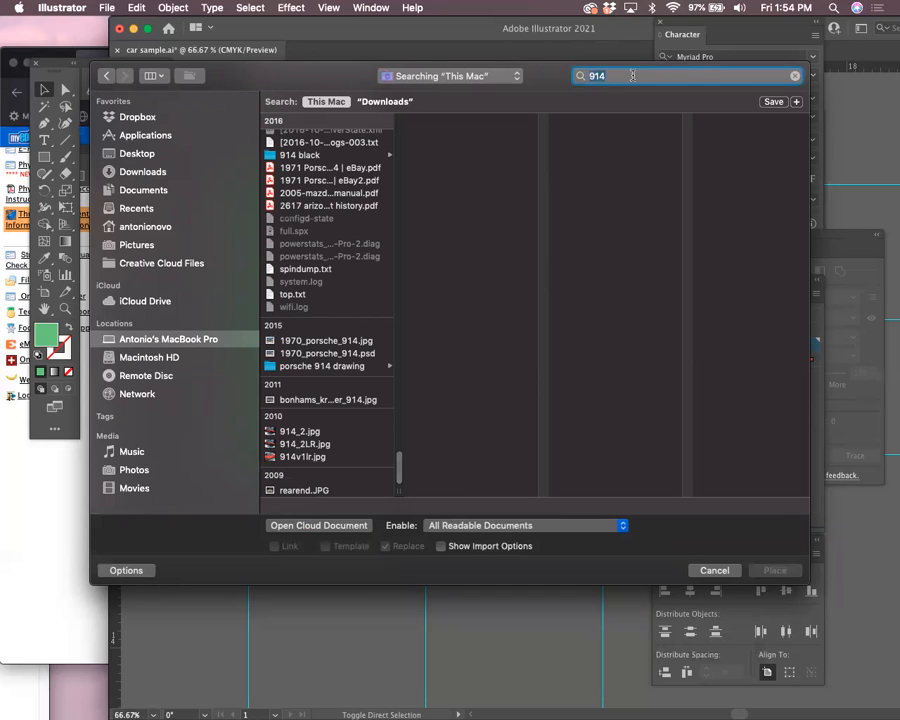
{"action": "type", "text": "met"}
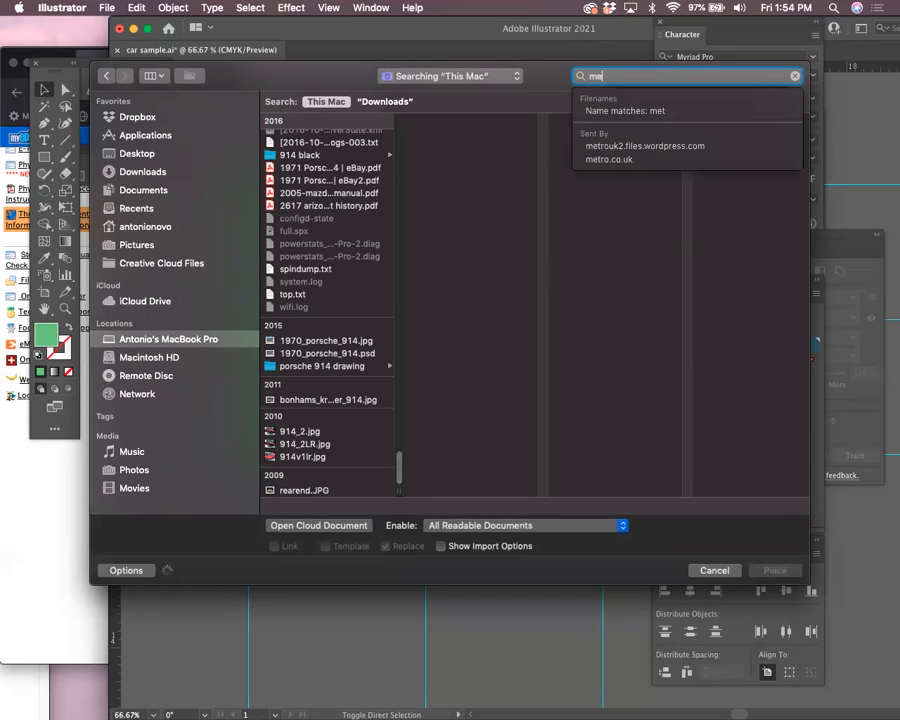
{"action": "type", "text": "_car"}
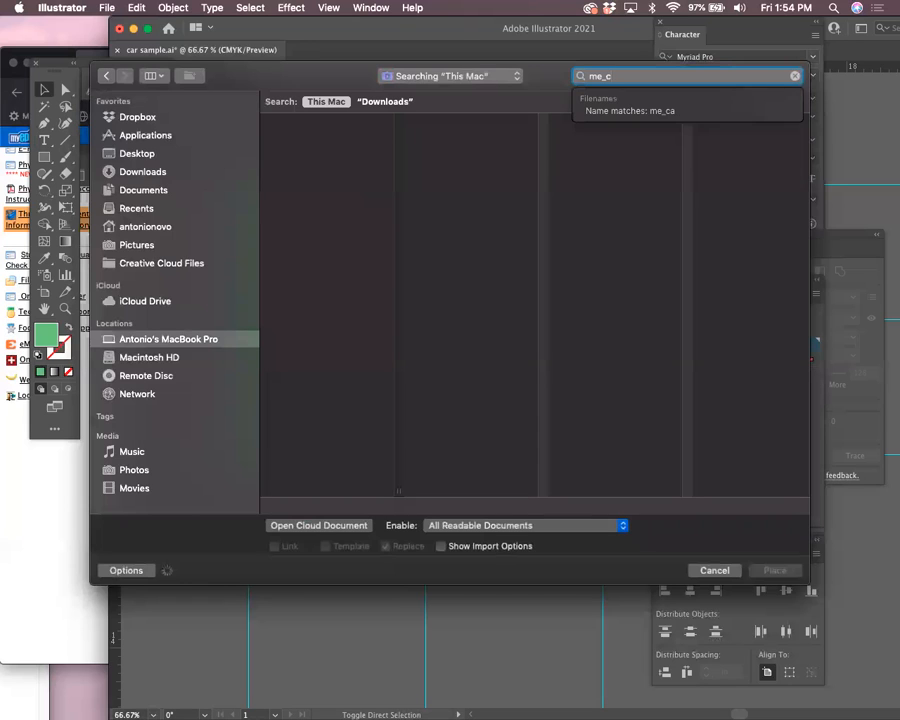
{"action": "key", "text": "BackSpace"}
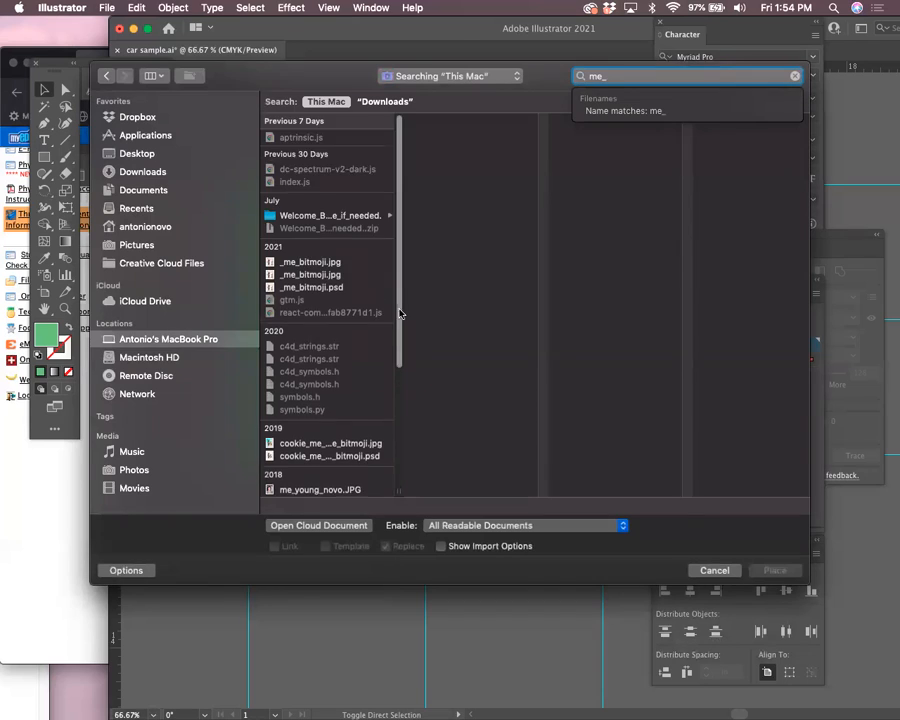
{"action": "left_click_drag", "start_coordinate": [399, 313], "coordinate": [430, 442]}
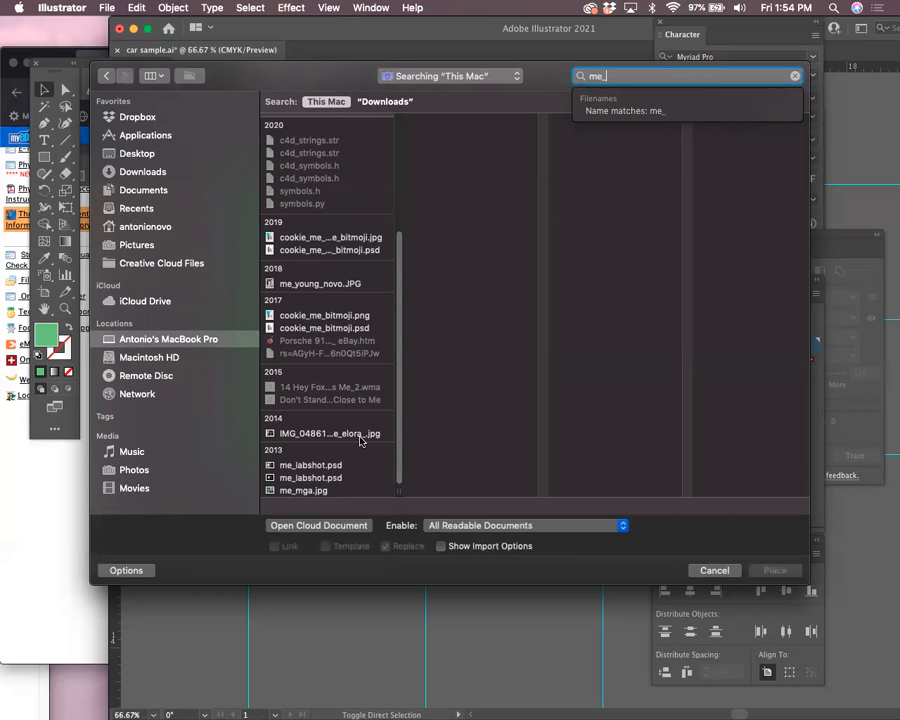
{"action": "left_click", "coordinate": [337, 491]}
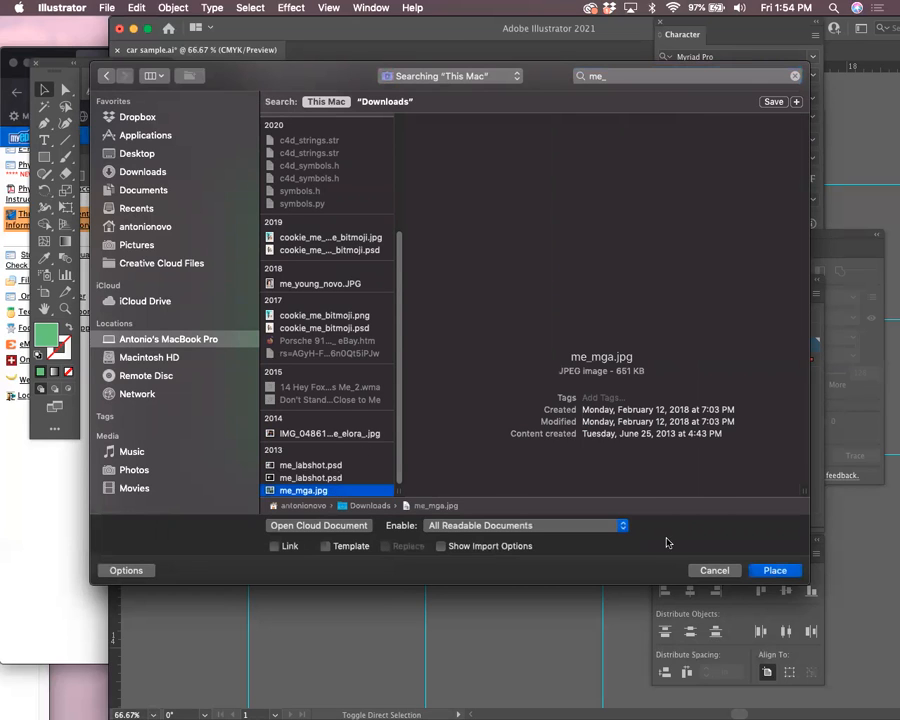
Place me_mga.jpg in the inner right panel and zoom in to inspect it
{"action": "left_click", "coordinate": [788, 574]}
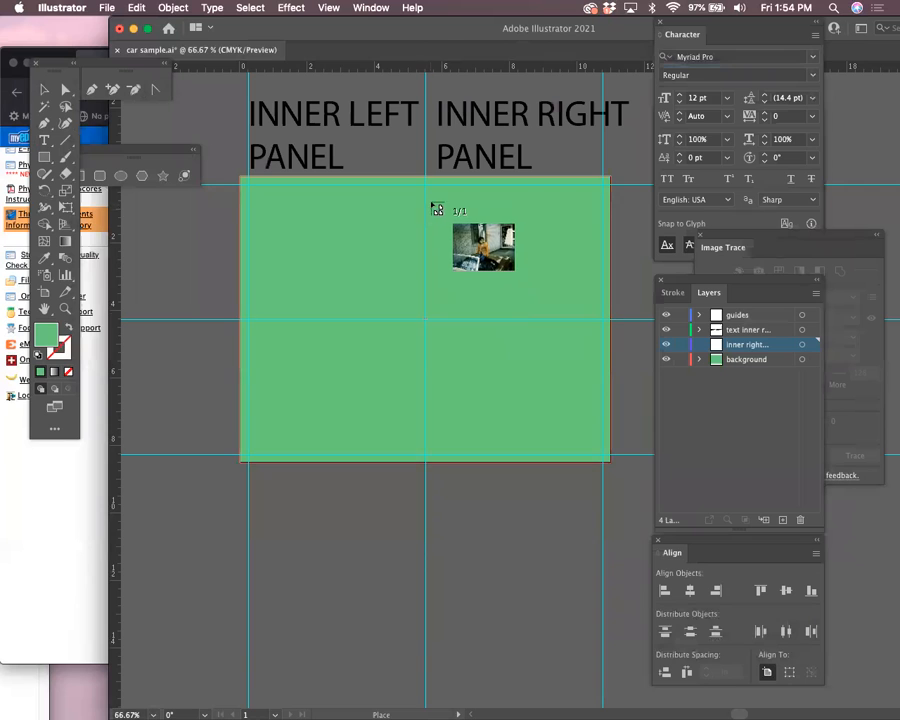
{"action": "mouse_move", "coordinate": [603, 337]}
{"action": "left_mouse_down"}
{"action": "mouse_move", "coordinate": [590, 324]}
{"action": "mouse_move", "coordinate": [596, 328]}
{"action": "left_mouse_up"}
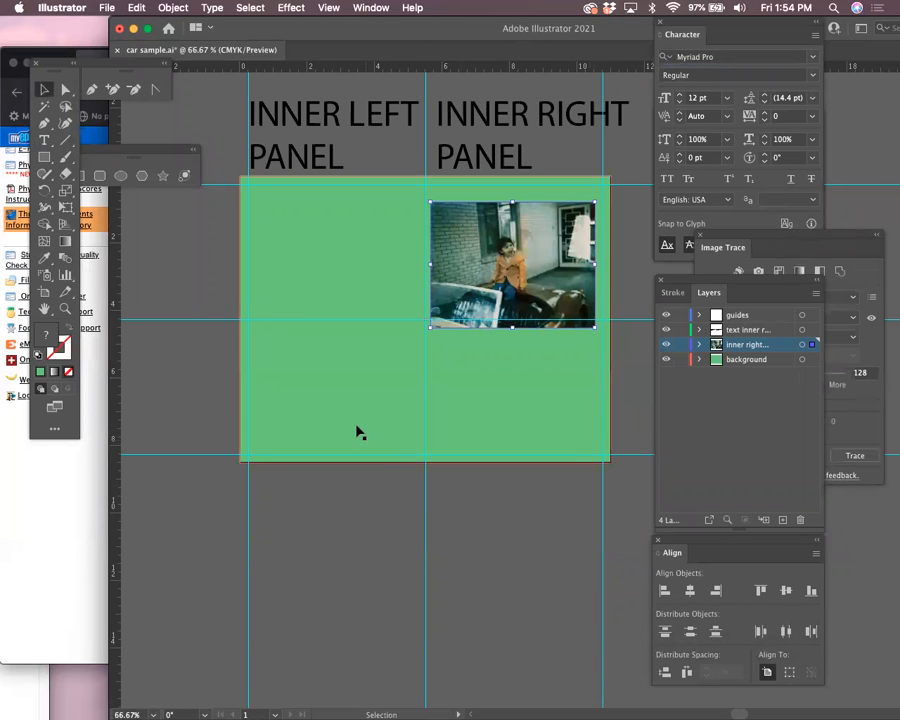
{"action": "left_click", "coordinate": [65, 308]}
{"action": "left_click_drag", "start_coordinate": [443, 239], "coordinate": [594, 373]}
{"action": "left_click_drag", "start_coordinate": [561, 311], "coordinate": [386, 296]}
{"action": "left_click_drag", "start_coordinate": [366, 234], "coordinate": [450, 316]}
{"action": "left_click_drag", "start_coordinate": [508, 432], "coordinate": [493, 368]}
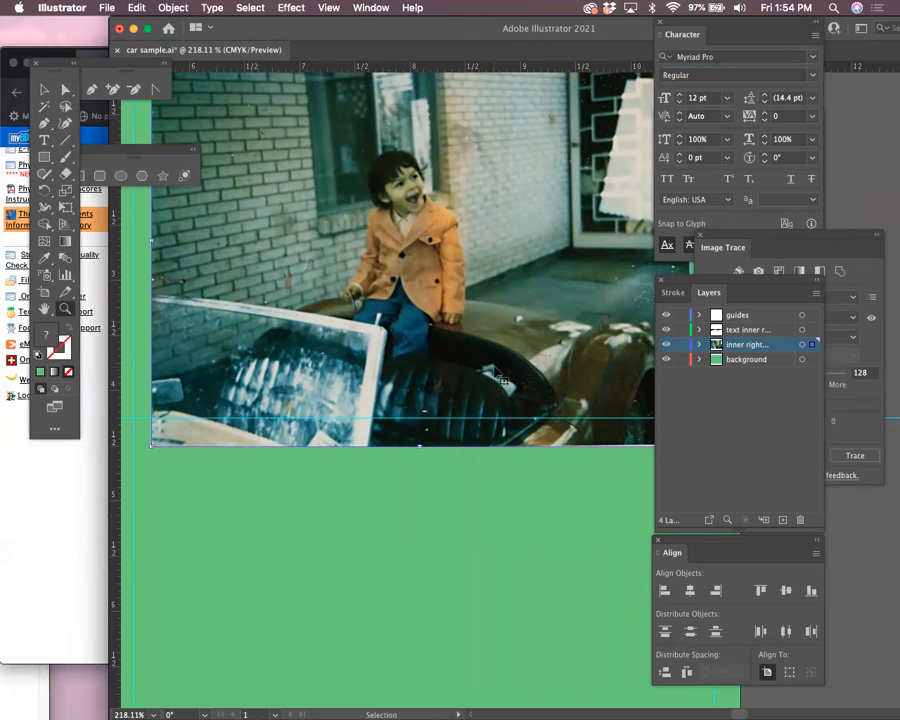
{"action": "key", "text": "super+minus"}
{"action": "key", "text": "super+minus"}
{"action": "key", "text": "Return"}
{"action": "left_click_drag", "start_coordinate": [562, 358], "coordinate": [464, 336]}
Shrink the photo to fit the right panel, nudge it up, and draw a circle over it
{"action": "left_click", "coordinate": [44, 91]}
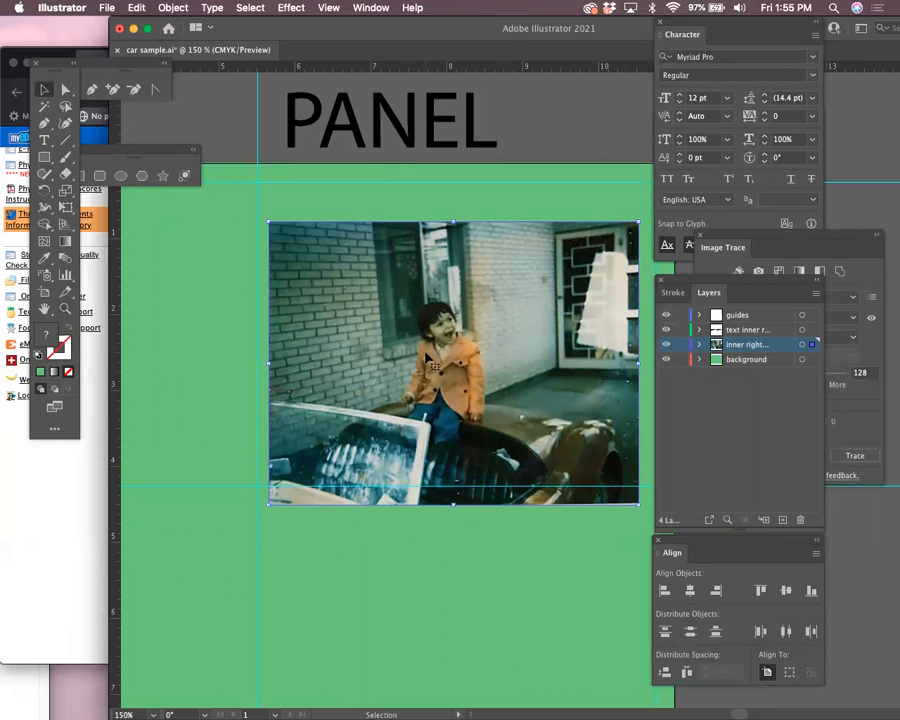
{"action": "key", "text": "super+minus"}
{"action": "key", "text": "super+equal"}
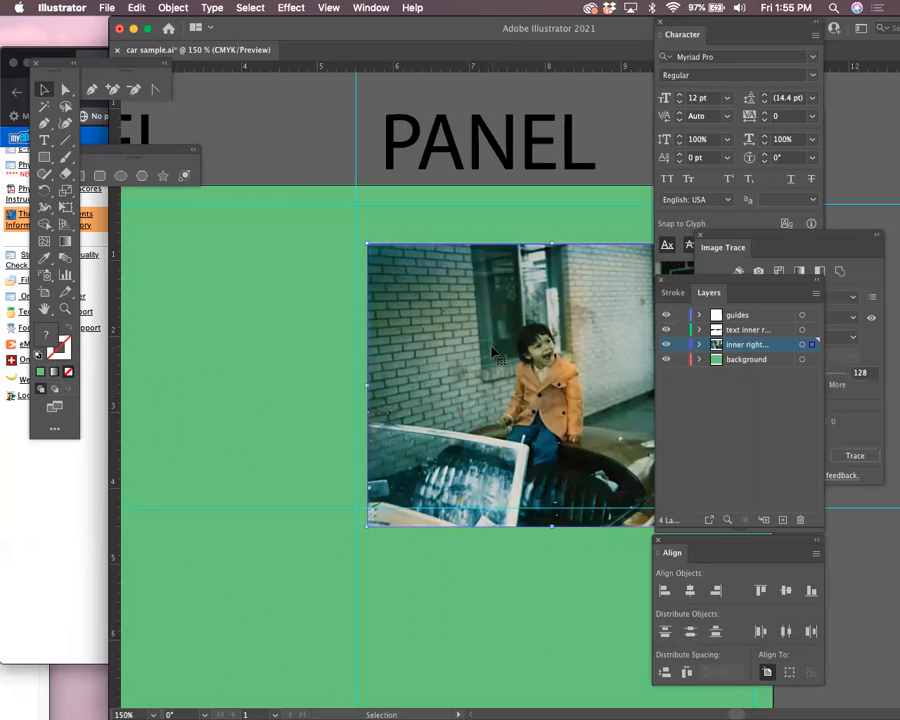
{"action": "key", "text": "super+minus"}
{"action": "key", "text": "super+minus"}
{"action": "scroll", "coordinate": [495, 400], "scroll_direction": "right", "scroll_amount": 4}
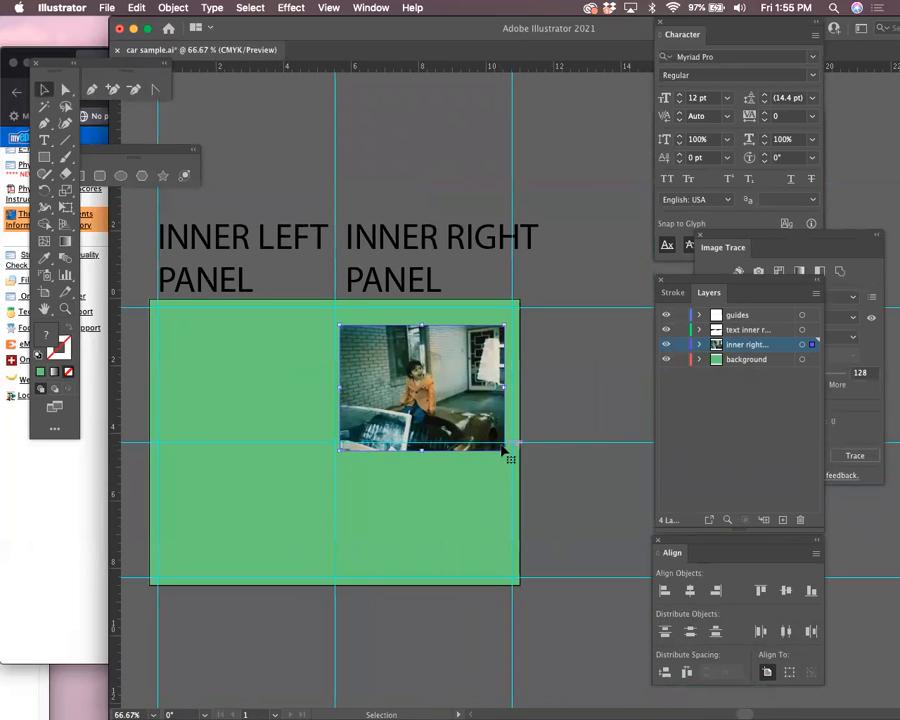
{"action": "left_click_drag", "start_coordinate": [505, 452], "coordinate": [484, 434]}
{"action": "mouse_move", "coordinate": [440, 397]}
{"action": "left_mouse_down"}
{"action": "mouse_move", "coordinate": [440, 367]}
{"action": "mouse_move", "coordinate": [442, 376]}
{"action": "left_mouse_up"}
{"action": "left_click_drag", "start_coordinate": [44, 157], "coordinate": [110, 190]}
{"action": "left_click_drag", "start_coordinate": [423, 373], "coordinate": [486, 400]}
Clip the photo to the circle and adjust the circular photo's size and position
{"action": "left_click", "coordinate": [44, 89]}
{"action": "left_click", "coordinate": [478, 352], "text": "shift"}
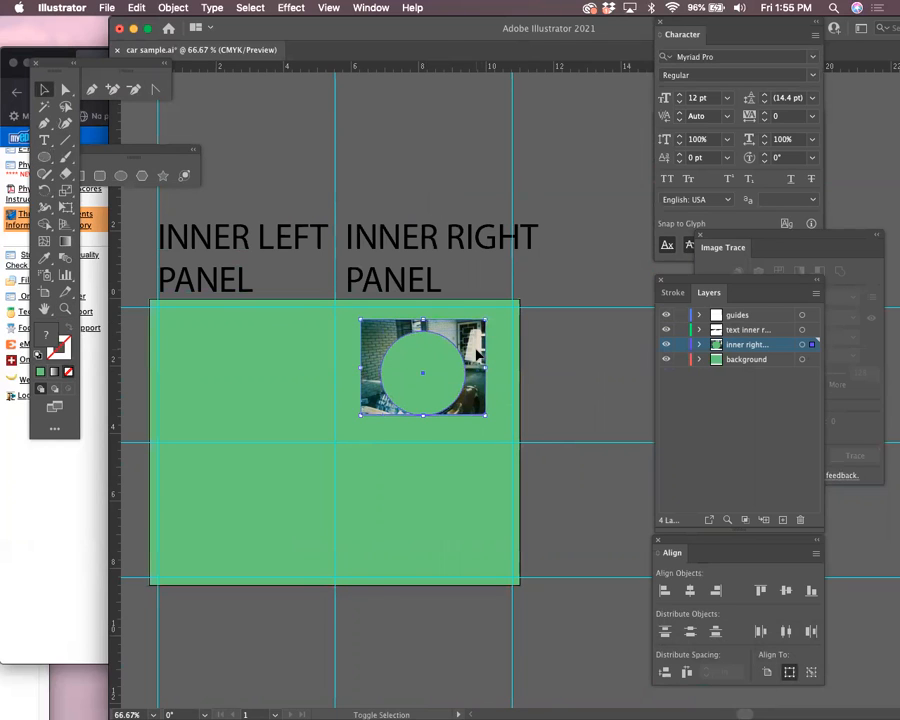
{"action": "key", "text": "super+7"}
{"action": "mouse_move", "coordinate": [447, 373]}
{"action": "left_mouse_down"}
{"action": "mouse_move", "coordinate": [435, 368]}
{"action": "mouse_move", "coordinate": [458, 381]}
{"action": "mouse_move", "coordinate": [447, 384]}
{"action": "left_mouse_up"}
{"action": "left_click_drag", "start_coordinate": [465, 426], "coordinate": [442, 398]}
Apply a default Drop Shadow to the circular photo
{"action": "left_click", "coordinate": [305, 8]}
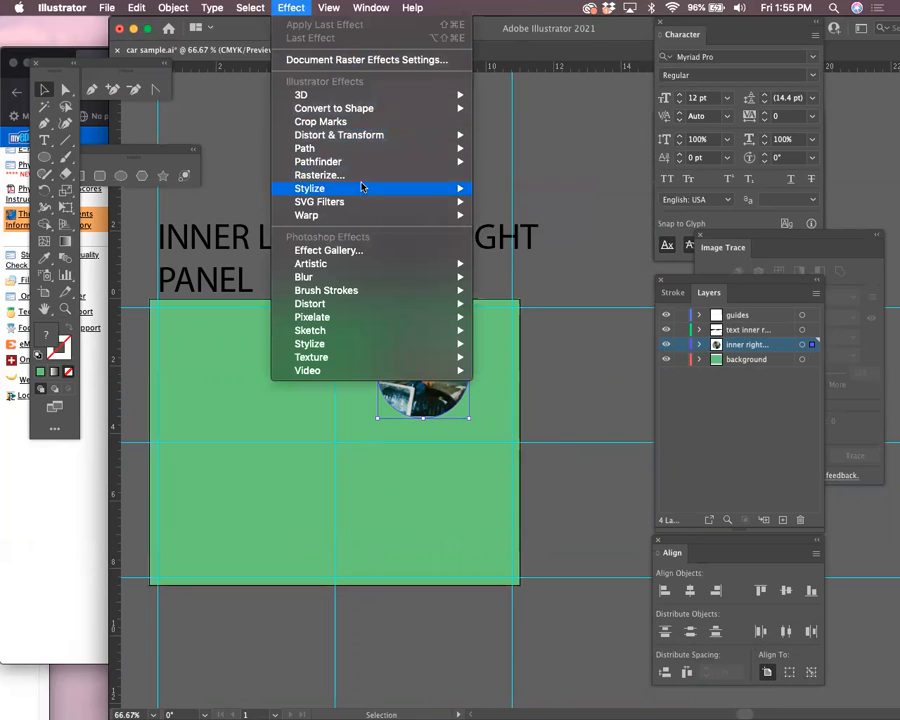
{"action": "mouse_move", "coordinate": [360, 188]}
{"action": "left_click", "coordinate": [508, 188]}
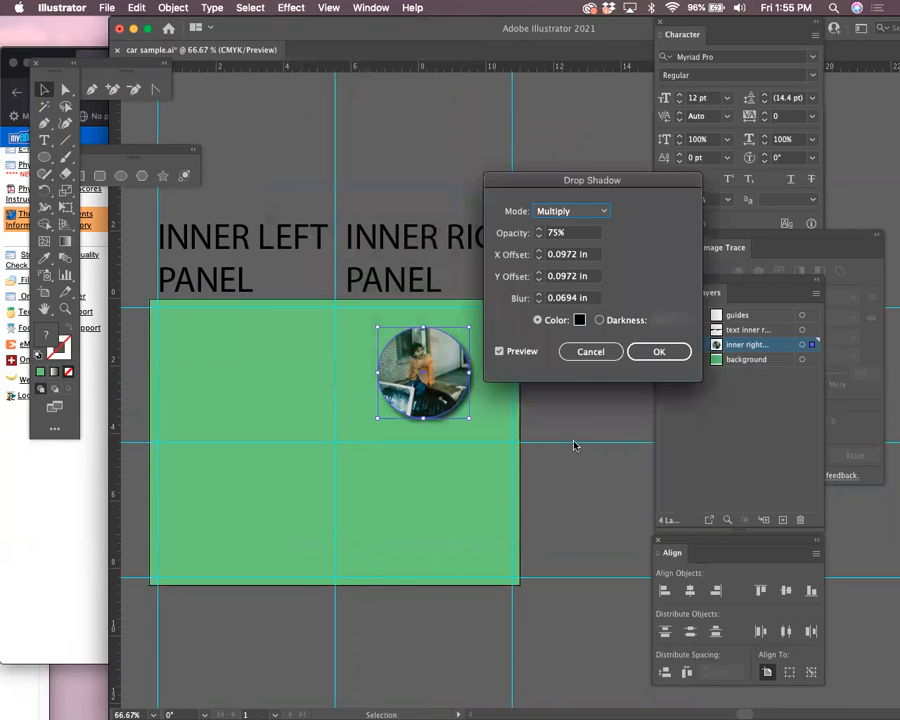
{"action": "left_click", "coordinate": [659, 351]}
Refill the background rectangle with hex 4F9124 in the Color Picker
{"action": "left_click", "coordinate": [585, 506]}
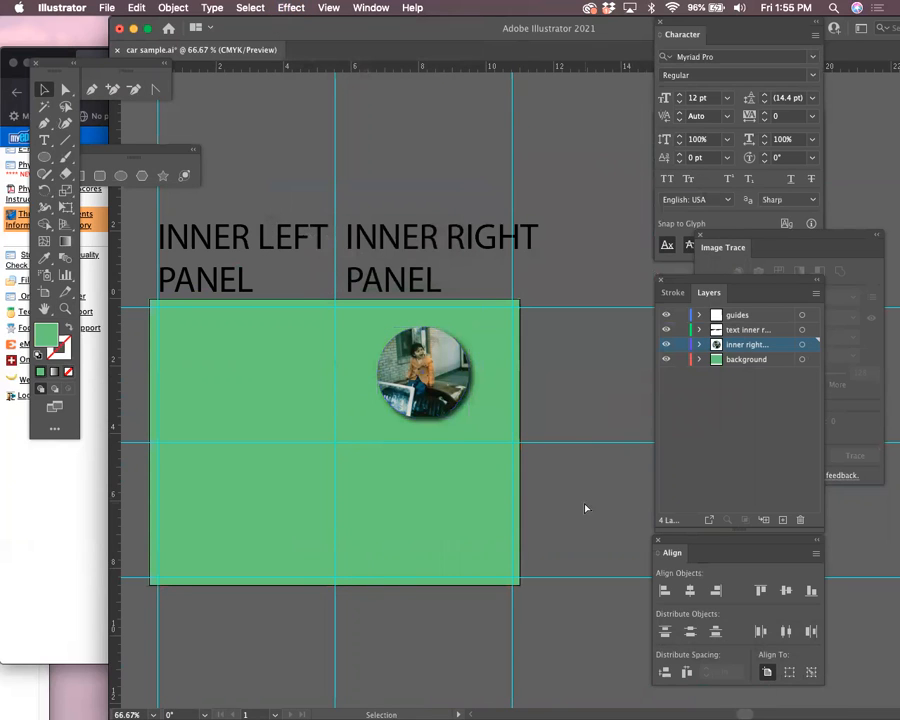
{"action": "key", "text": "super+1"}
{"action": "scroll", "coordinate": [585, 508], "scroll_direction": "down", "scroll_amount": 5}
{"action": "scroll", "coordinate": [585, 508], "scroll_direction": "left", "scroll_amount": 3}
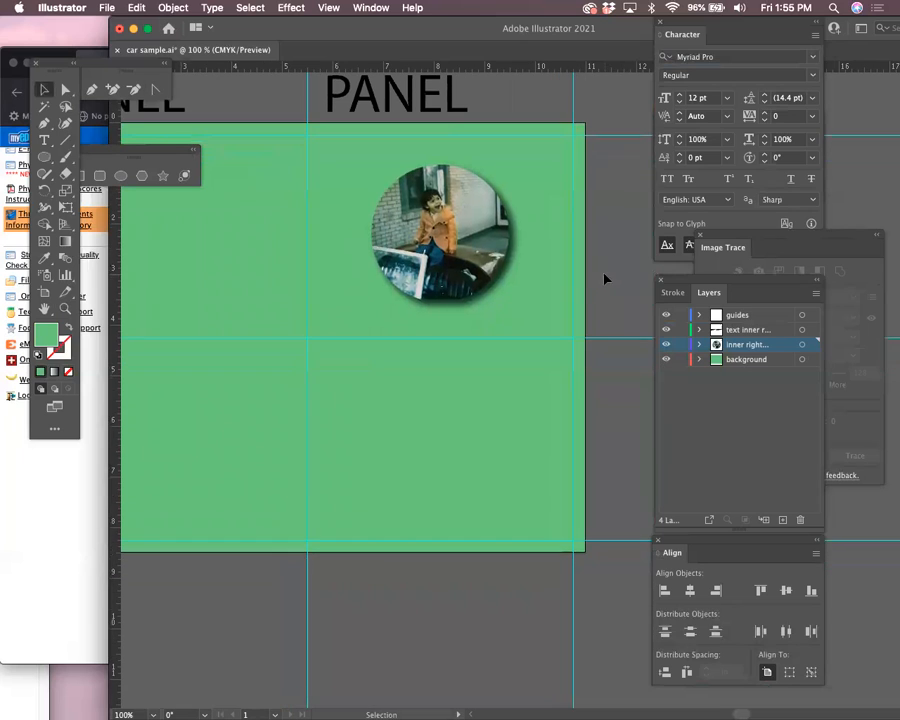
{"action": "key", "text": "super+0"}
{"action": "left_click", "coordinate": [257, 372]}
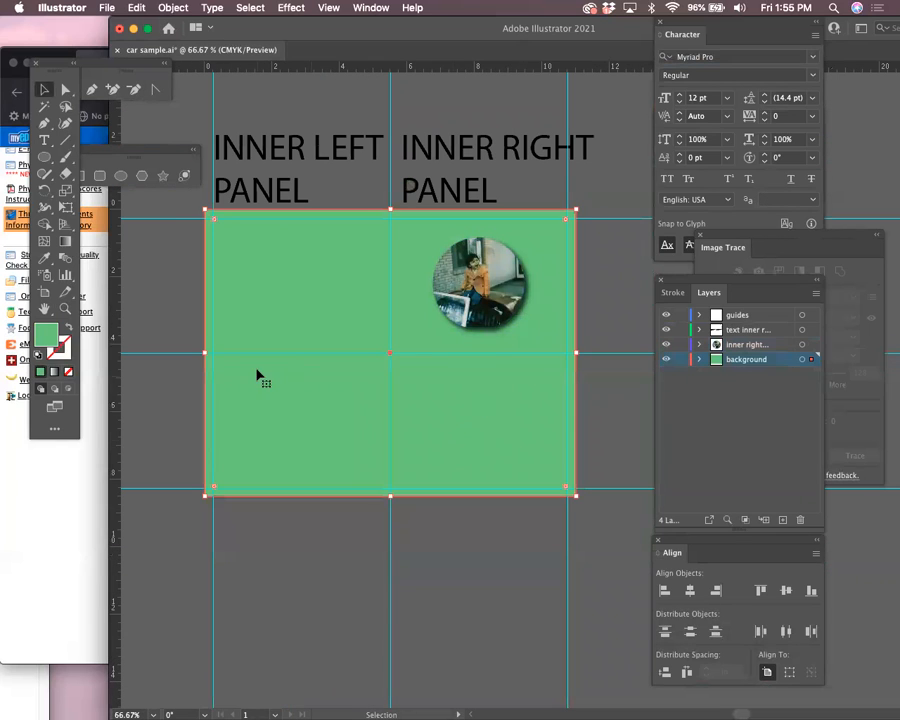
{"action": "double_click", "coordinate": [47, 338]}
{"action": "type", "text": "4F9124"}
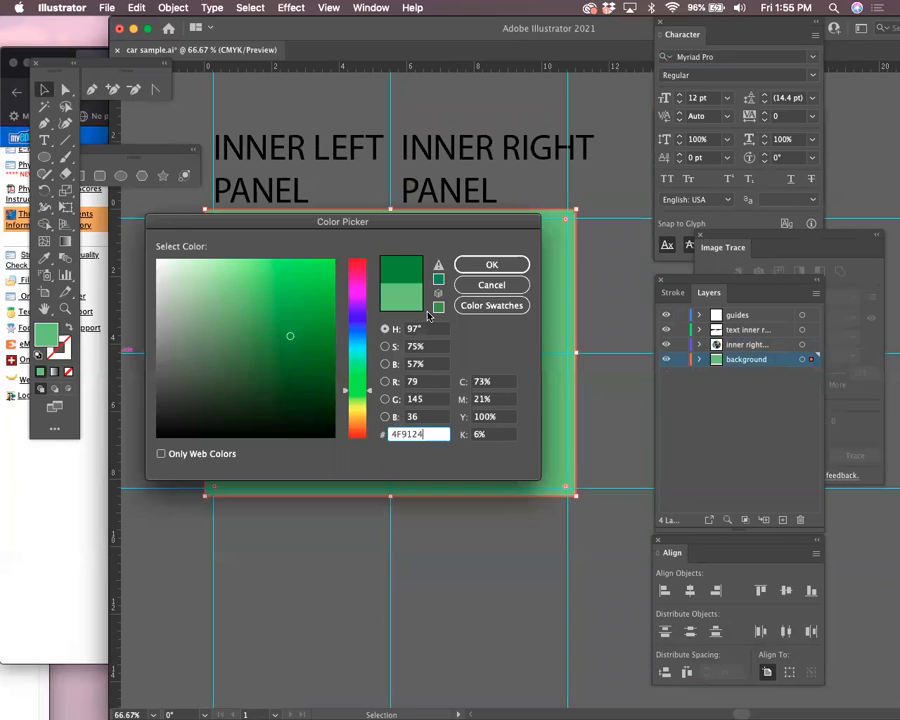
{"action": "left_click", "coordinate": [464, 263]}
{"action": "left_click_drag", "start_coordinate": [570, 498], "coordinate": [540, 468]}
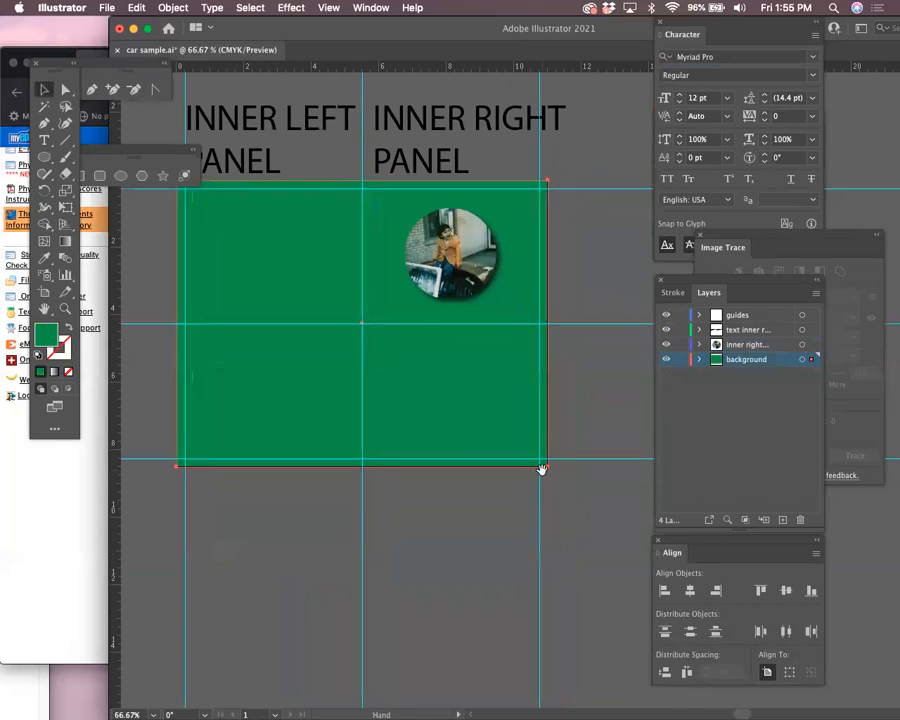
{"action": "left_click", "coordinate": [600, 378]}
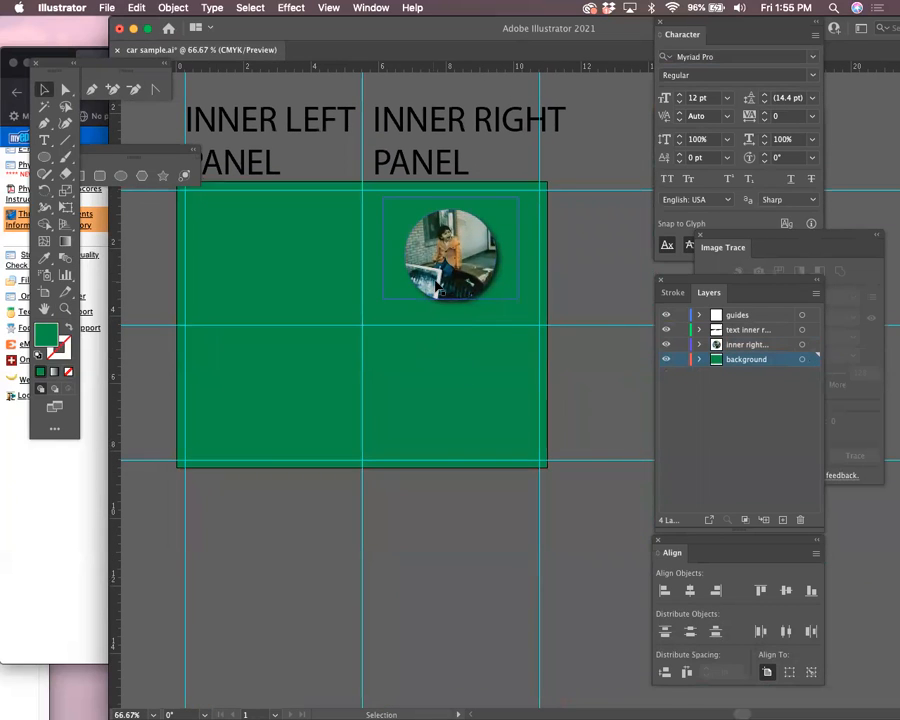
Move the circular photo up near the top of the right panel and activate the guides layer
{"action": "left_click_drag", "start_coordinate": [459, 298], "coordinate": [455, 371]}
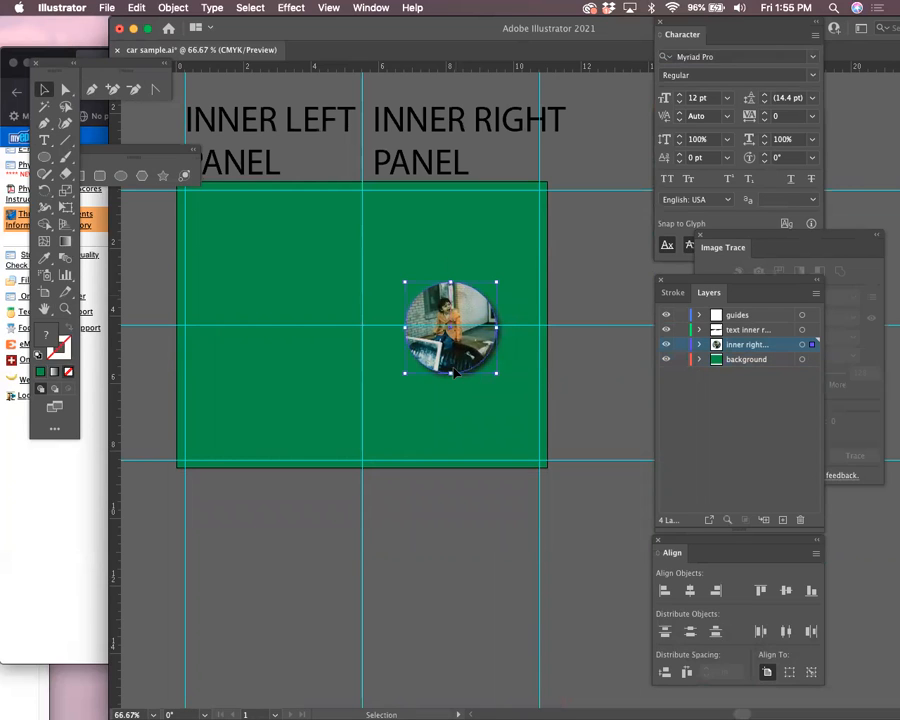
{"action": "left_click_drag", "start_coordinate": [477, 365], "coordinate": [470, 310]}
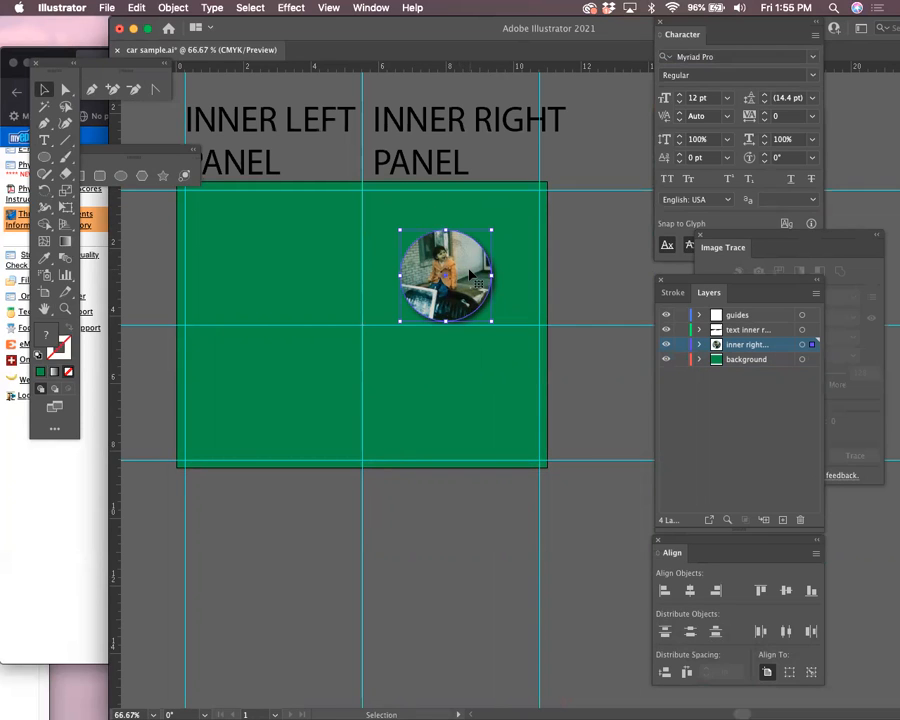
{"action": "left_click", "coordinate": [776, 316]}
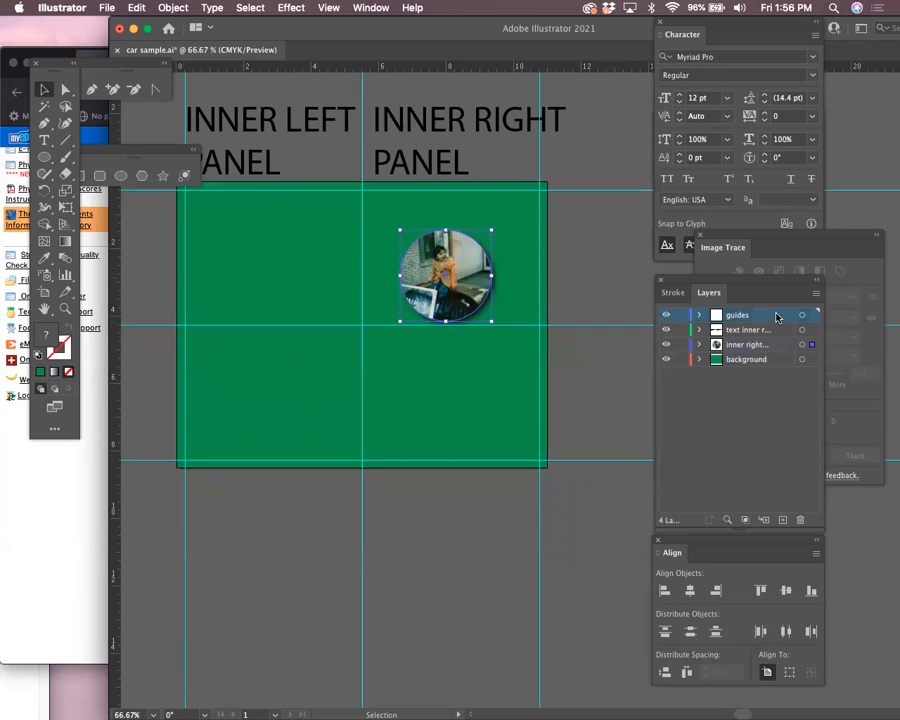
Draw a red-filled rectangle covering the inner right panel
{"action": "left_click_drag", "start_coordinate": [108, 154], "coordinate": [161, 125]}
{"action": "left_click", "coordinate": [135, 150]}
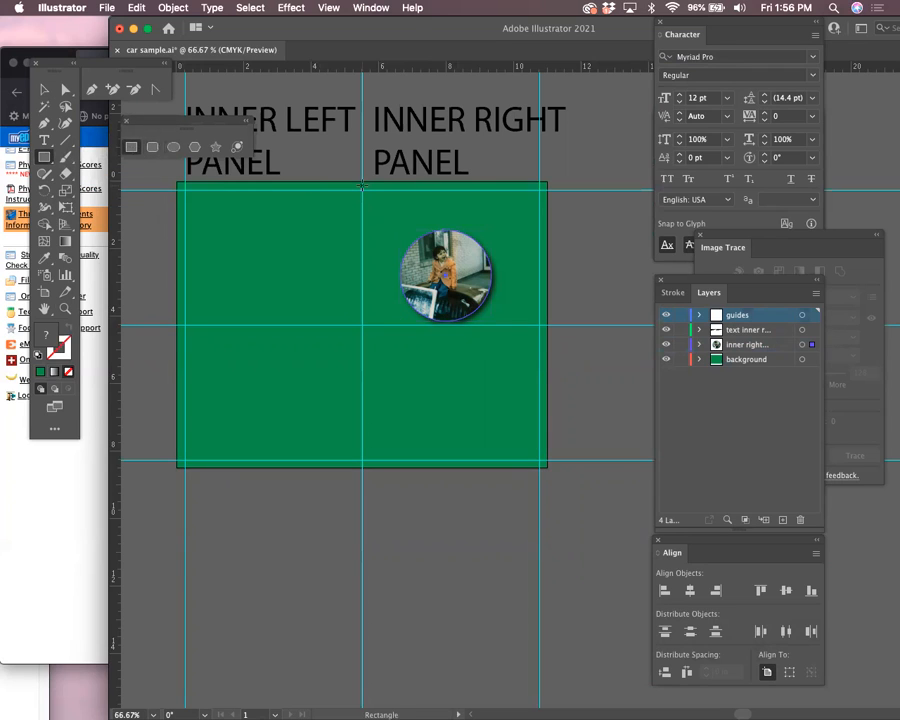
{"action": "left_click_drag", "start_coordinate": [372, 197], "coordinate": [546, 467]}
{"action": "double_click", "coordinate": [46, 335]}
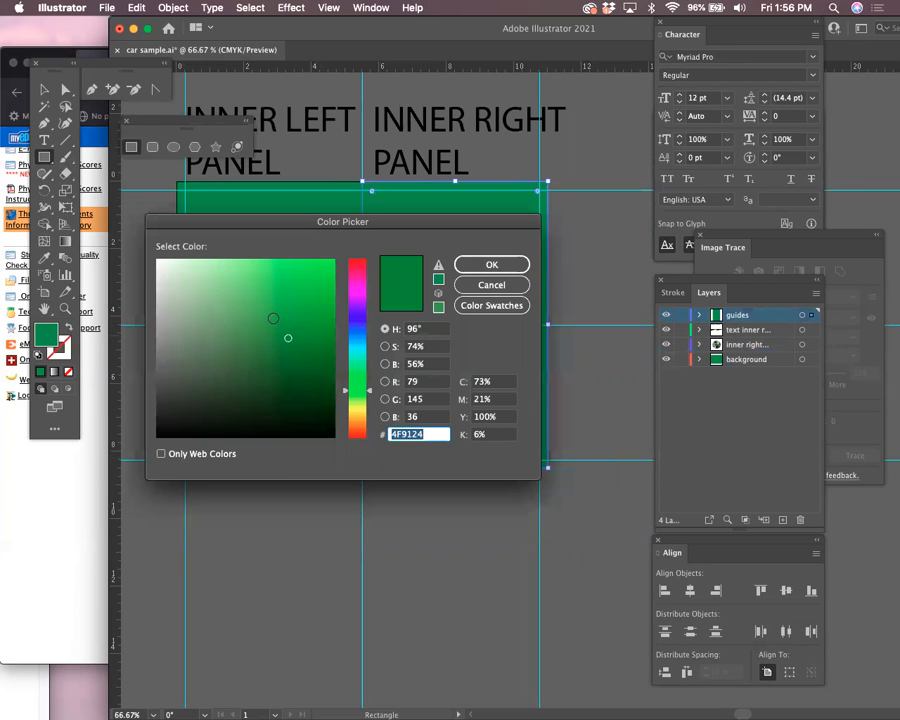
{"action": "left_click", "coordinate": [356, 262]}
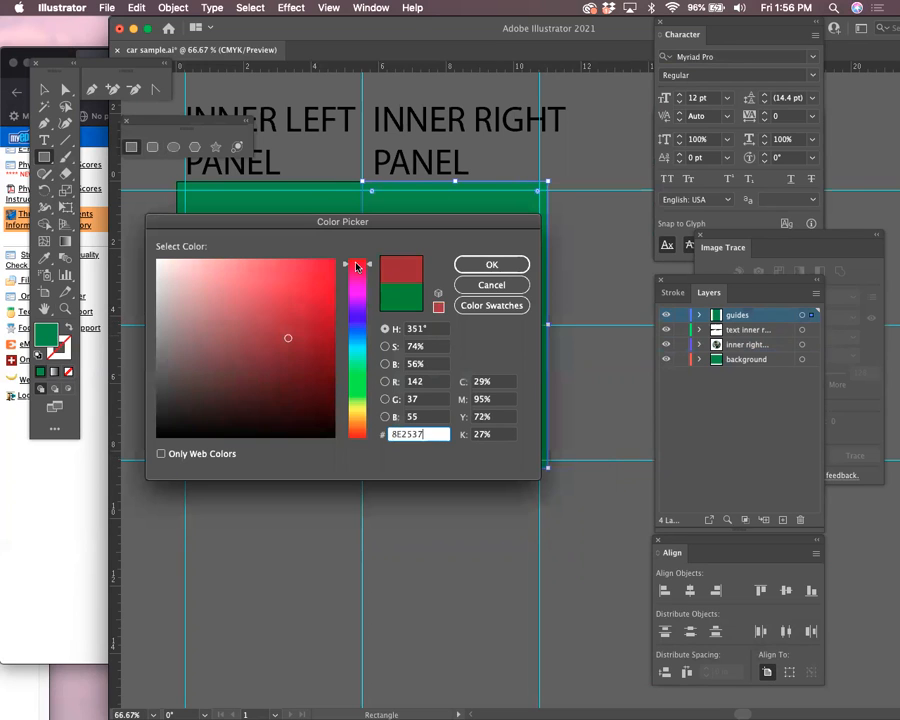
{"action": "left_click", "coordinate": [491, 264]}
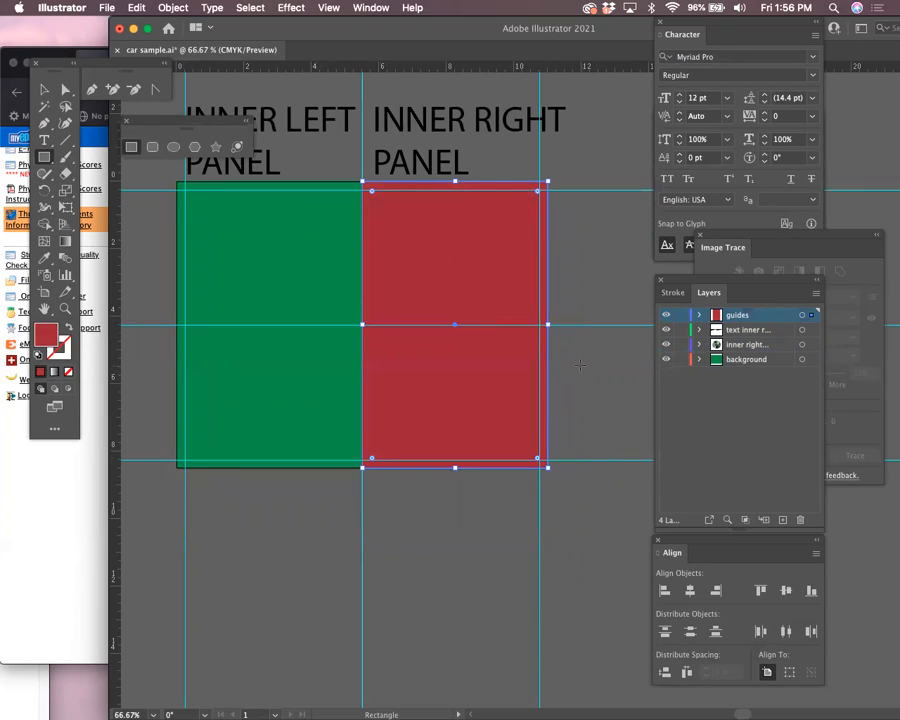
Drop a vertical guide at the red rectangle's centre, then delete the rectangle
{"action": "left_click", "coordinate": [46, 91]}
{"action": "mouse_move", "coordinate": [409, 273]}
{"action": "left_mouse_down"}
{"action": "mouse_move", "coordinate": [455, 273]}
{"action": "mouse_move", "coordinate": [411, 276]}
{"action": "left_mouse_up"}
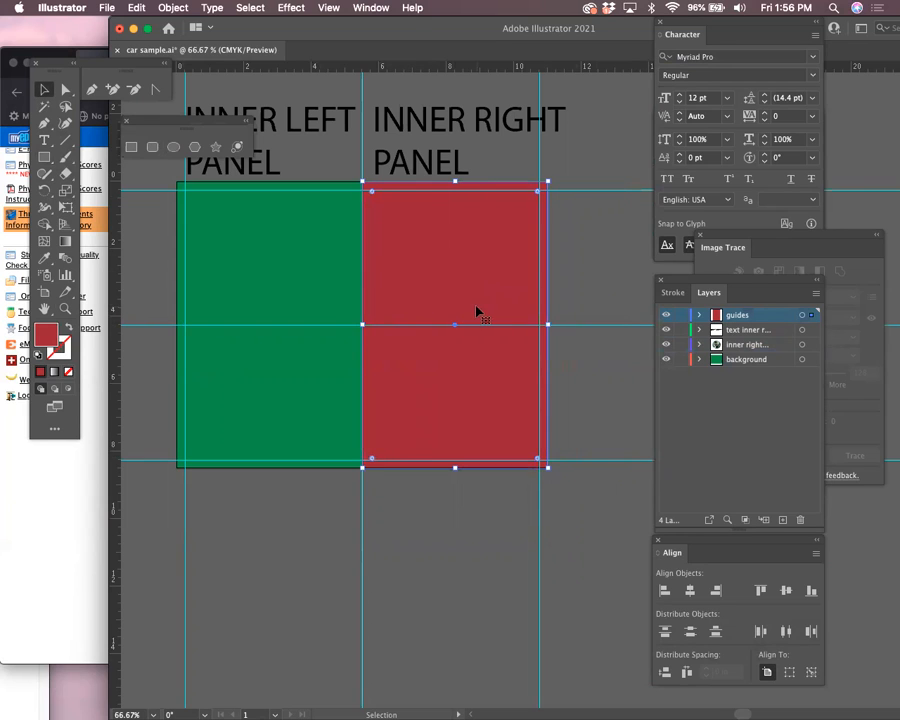
{"action": "left_click_drag", "start_coordinate": [113, 304], "coordinate": [114, 305]}
{"action": "left_click_drag", "start_coordinate": [452, 309], "coordinate": [455, 326]}
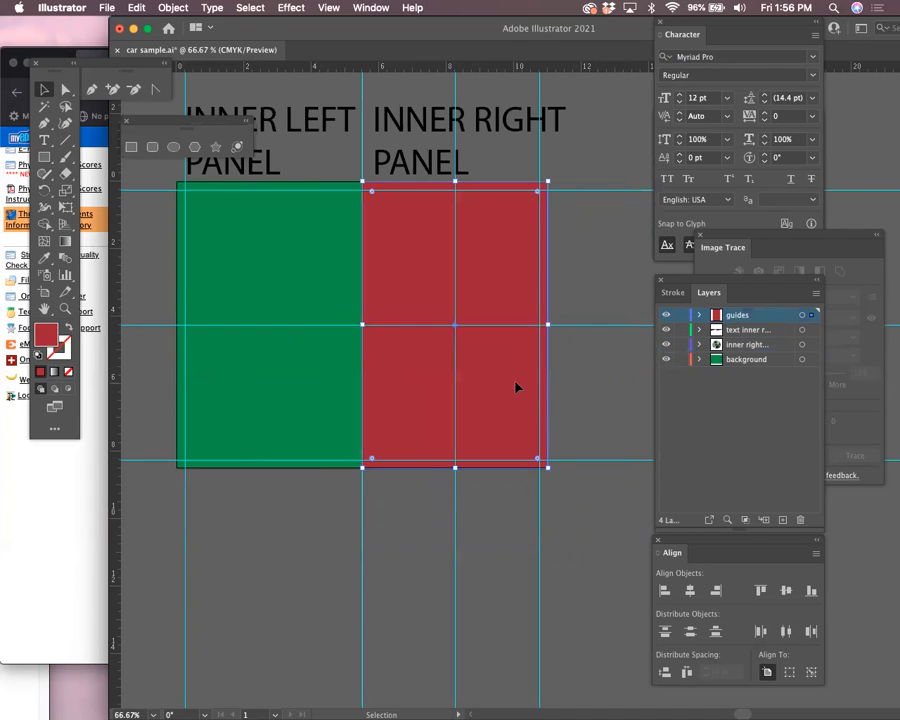
{"action": "key", "text": "Delete"}
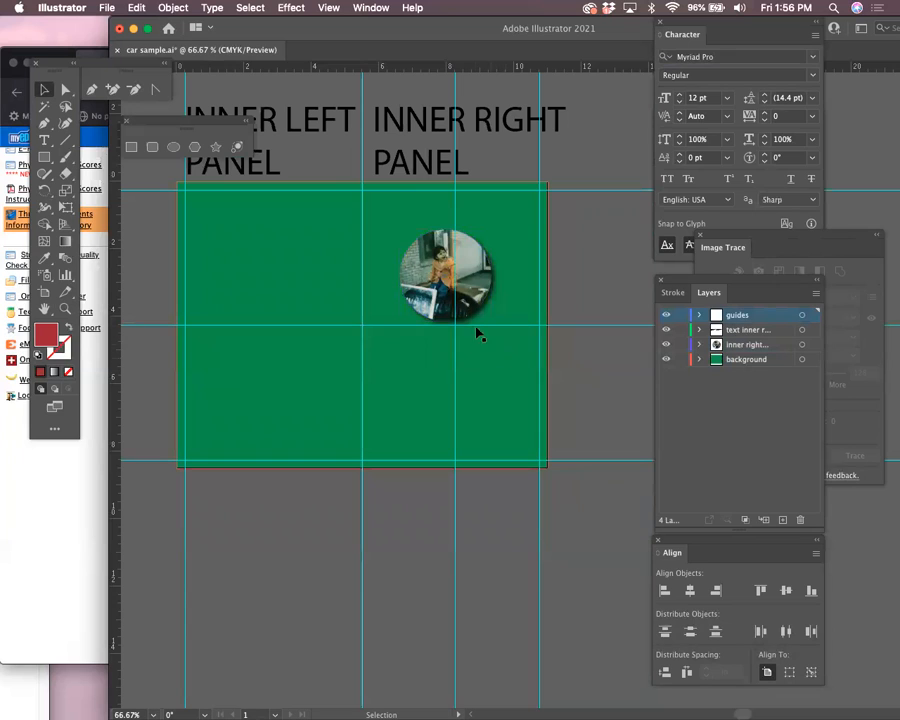
{"action": "left_click_drag", "start_coordinate": [463, 274], "coordinate": [468, 266]}
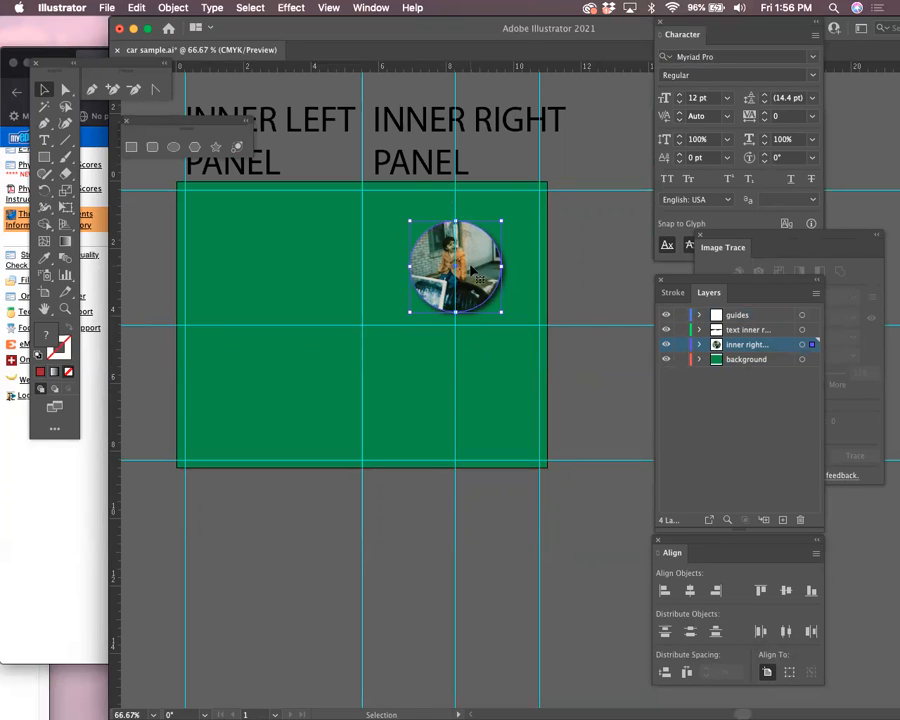
{"action": "left_click", "coordinate": [44, 140]}
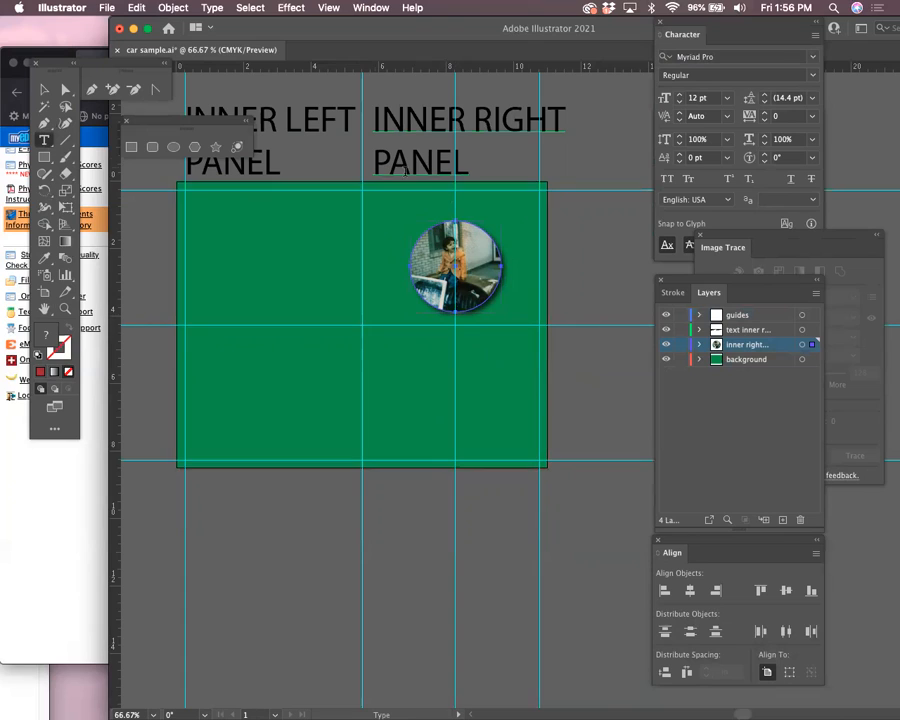
{"action": "left_click", "coordinate": [579, 223]}
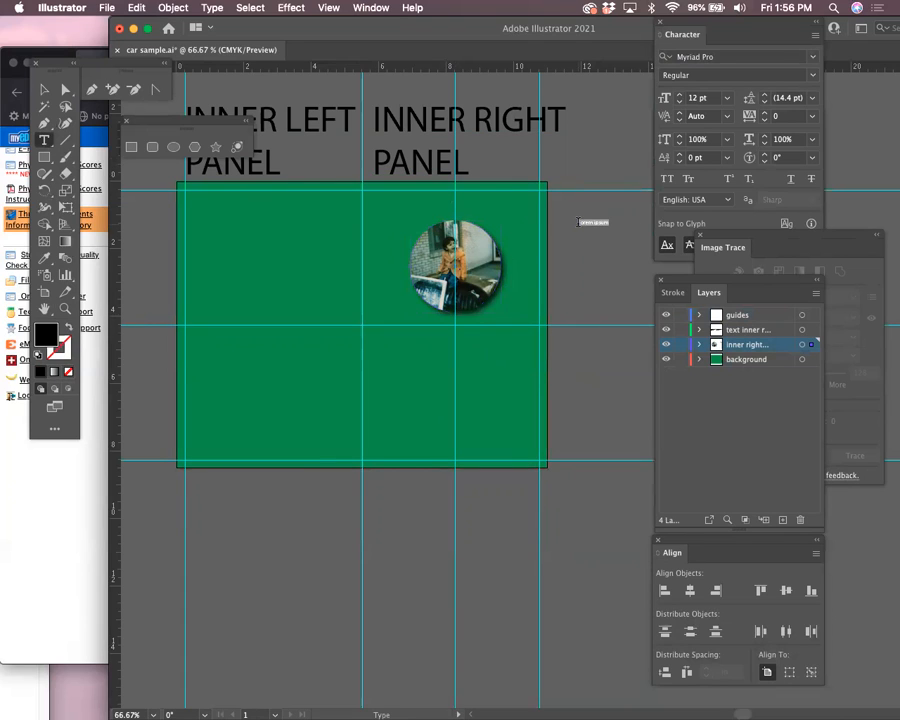
{"action": "key", "text": "BackSpace"}
{"action": "left_click", "coordinate": [44, 89]}
{"action": "left_click_drag", "start_coordinate": [600, 237], "coordinate": [480, 392]}
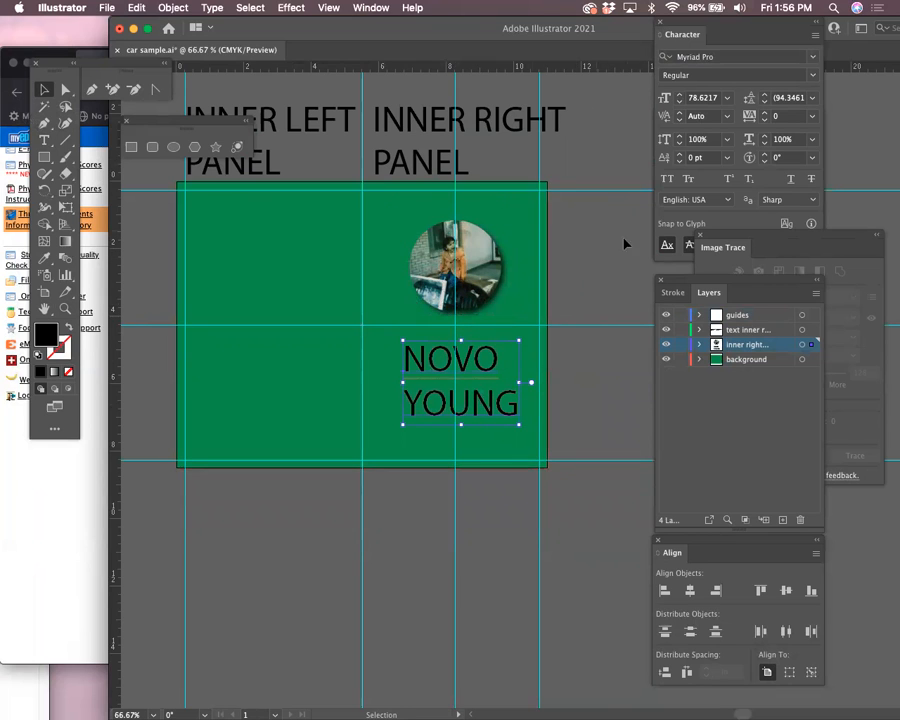
{"action": "left_click_drag", "start_coordinate": [583, 336], "coordinate": [518, 320]}
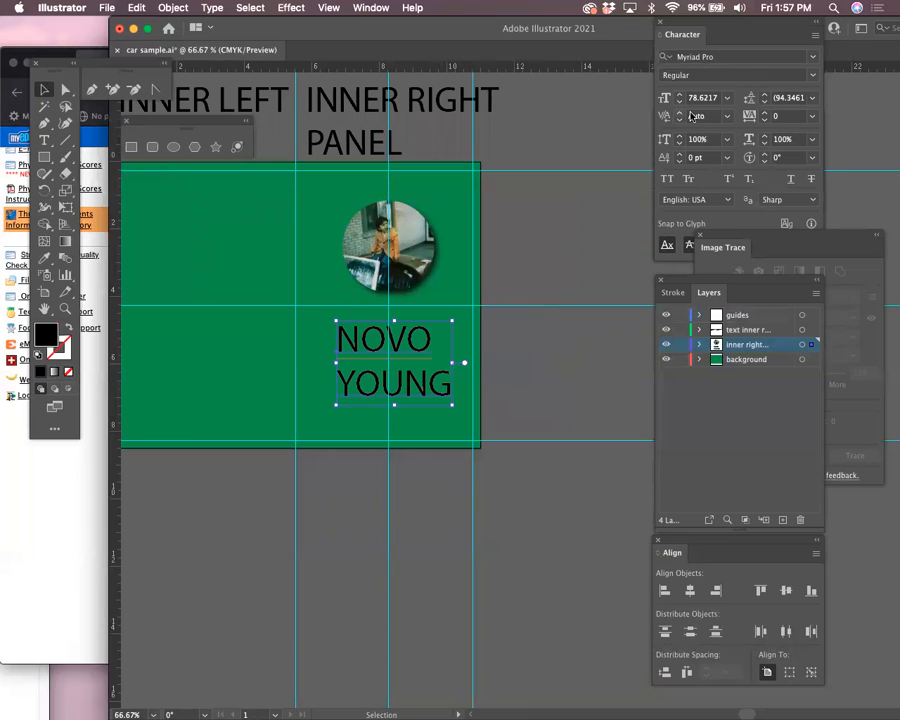
Open the Appearance panel, dock it above Image Trace, and reposition the Layers and Align panels
{"action": "left_click", "coordinate": [370, 8]}
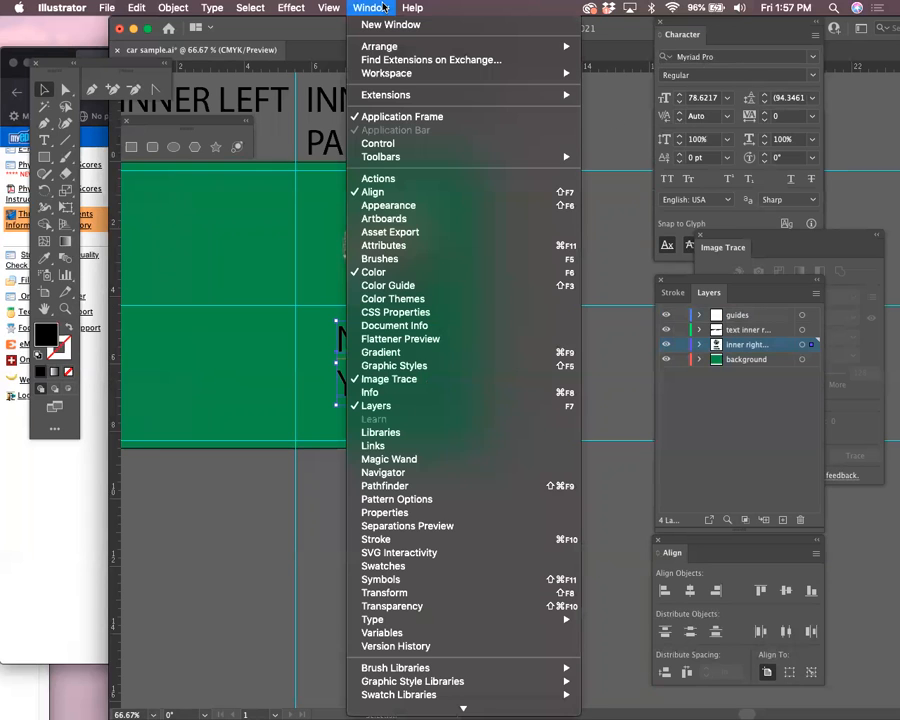
{"action": "left_click", "coordinate": [424, 203]}
{"action": "mouse_move", "coordinate": [744, 132]}
{"action": "left_mouse_down"}
{"action": "mouse_move", "coordinate": [706, 249]}
{"action": "mouse_move", "coordinate": [708, 240]}
{"action": "left_mouse_up"}
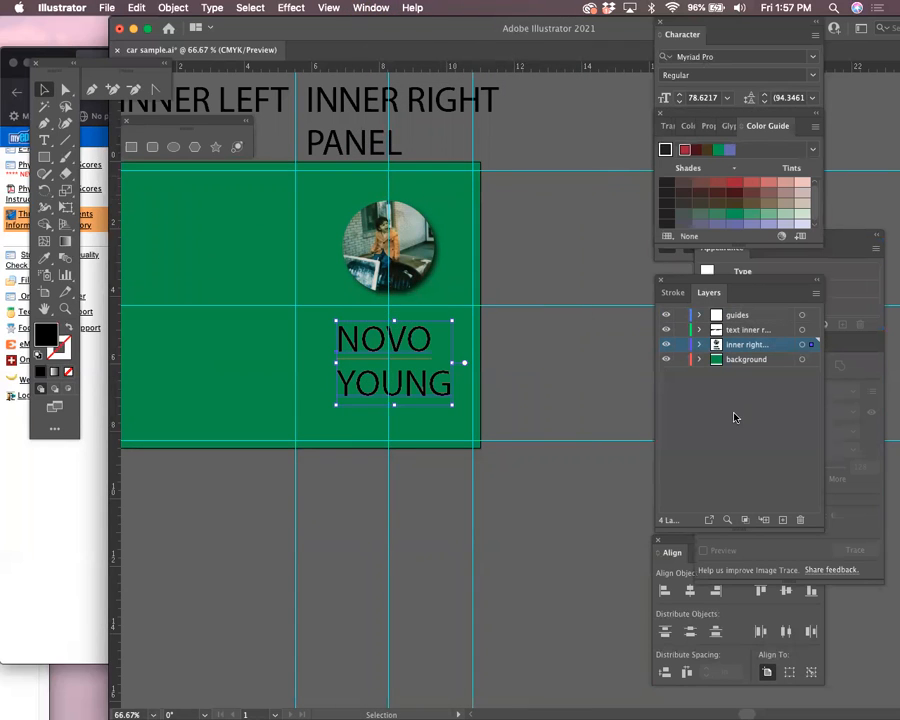
{"action": "key", "text": "super+t"}
{"action": "key", "text": "super+t"}
{"action": "key", "text": "super+t"}
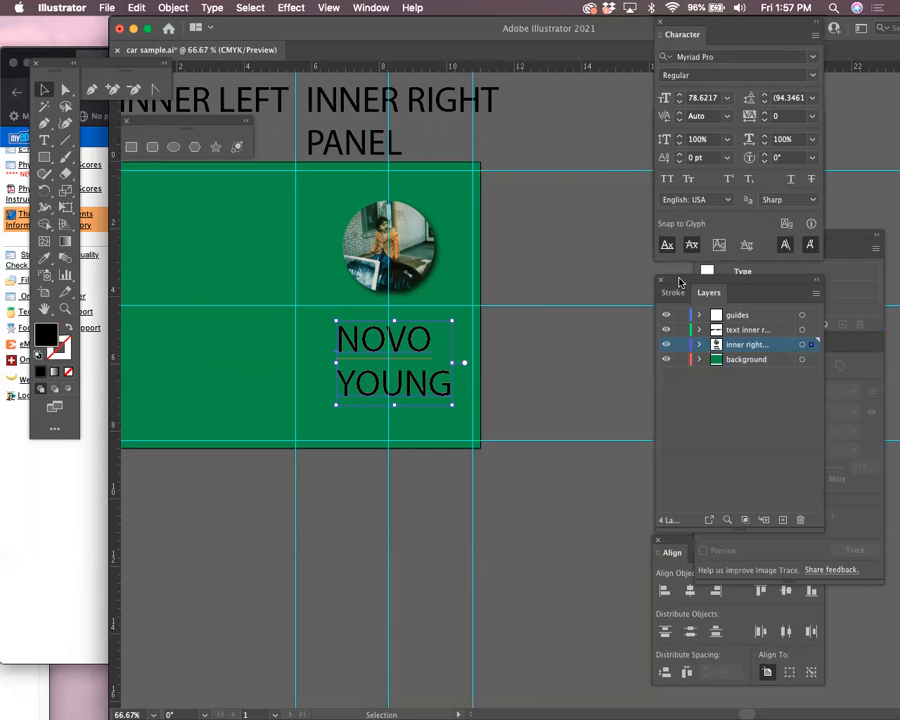
{"action": "left_click_drag", "start_coordinate": [678, 279], "coordinate": [598, 89]}
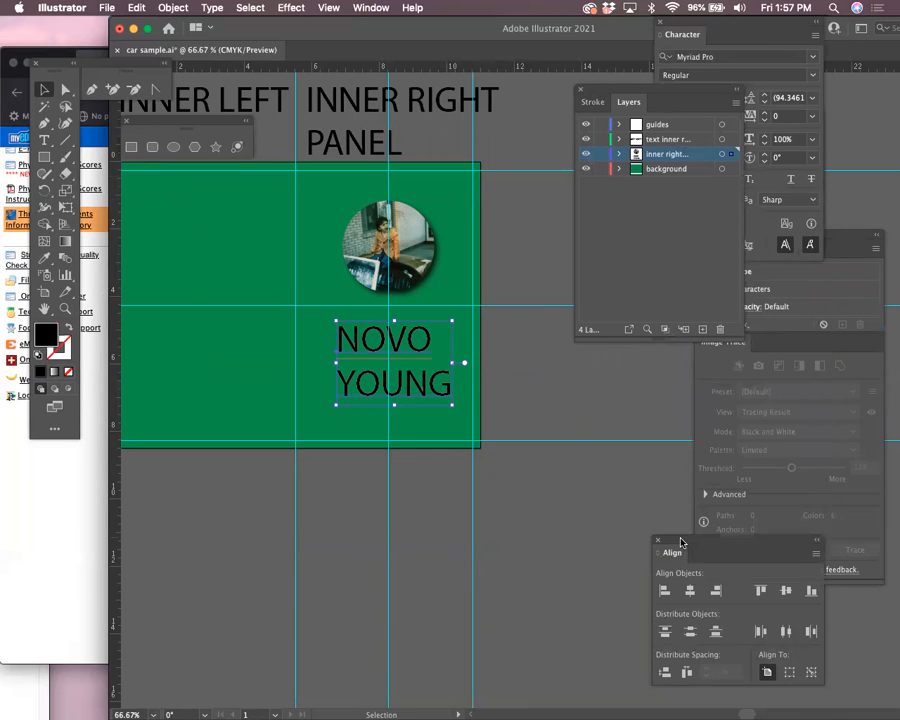
{"action": "left_click_drag", "start_coordinate": [676, 540], "coordinate": [634, 513]}
{"action": "mouse_move", "coordinate": [848, 236]}
{"action": "left_mouse_down"}
{"action": "mouse_move", "coordinate": [674, 238]}
{"action": "mouse_move", "coordinate": [750, 238]}
{"action": "left_mouse_up"}
Open the Attributes panel, group it with Align, and rearrange the remaining panels around the artwork
{"action": "left_click", "coordinate": [370, 7]}
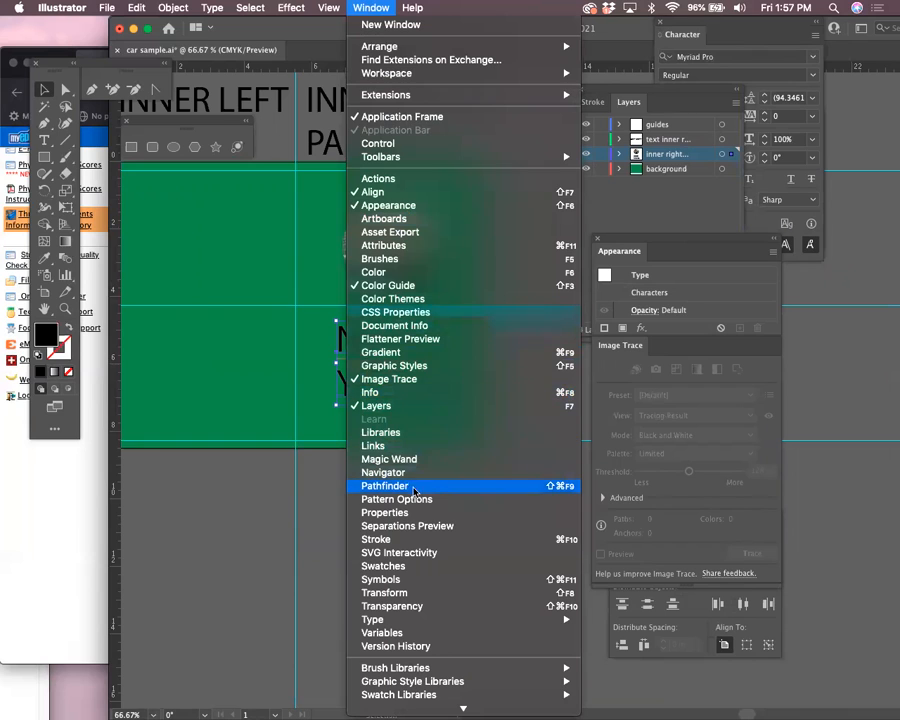
{"action": "left_click", "coordinate": [427, 244]}
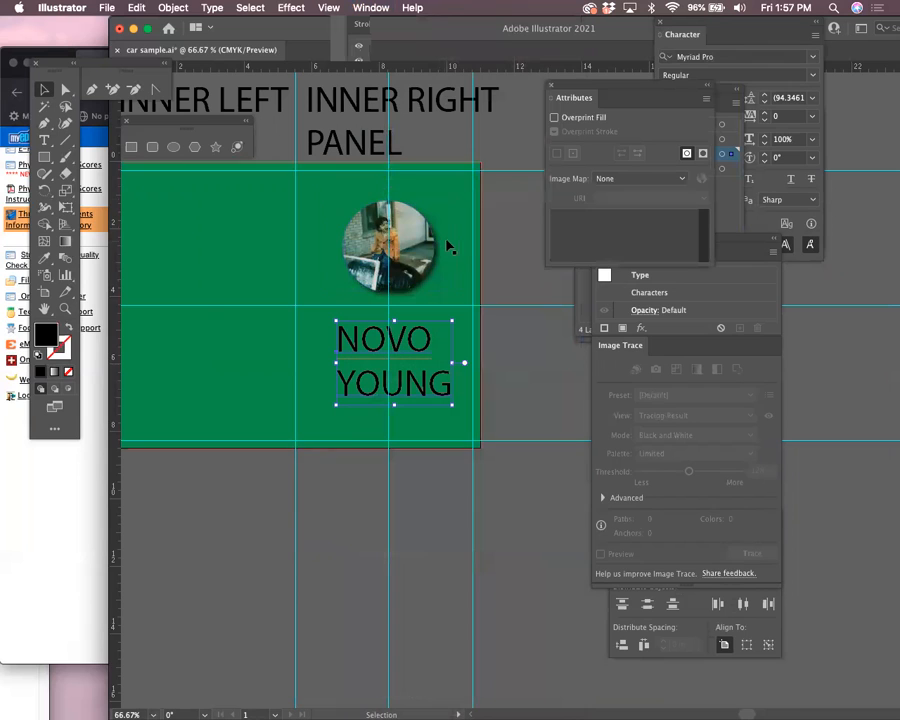
{"action": "left_click_drag", "start_coordinate": [588, 93], "coordinate": [815, 372]}
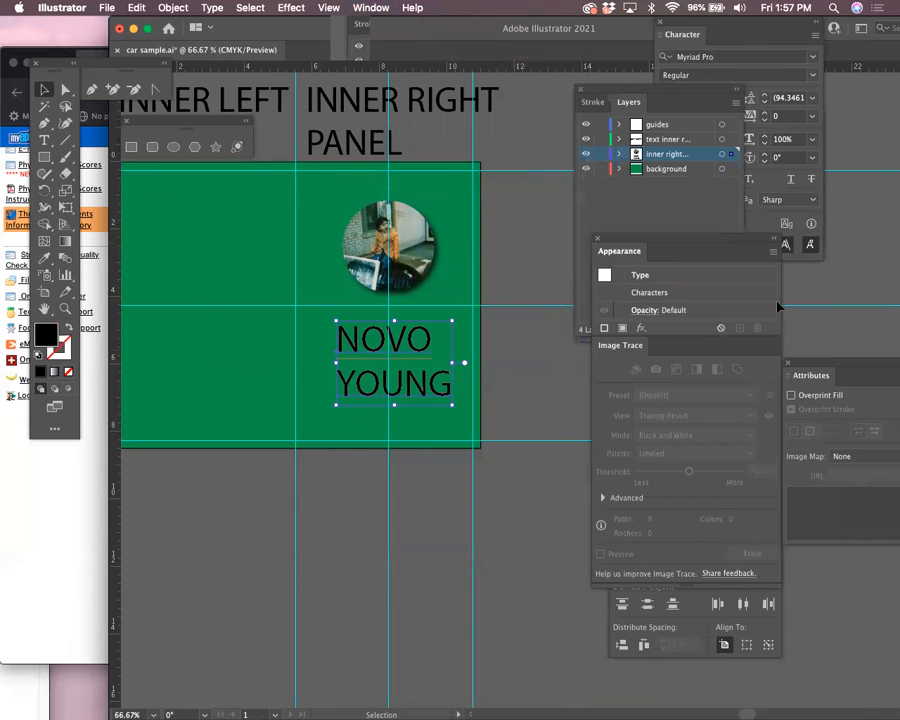
{"action": "left_click_drag", "start_coordinate": [614, 88], "coordinate": [564, 28]}
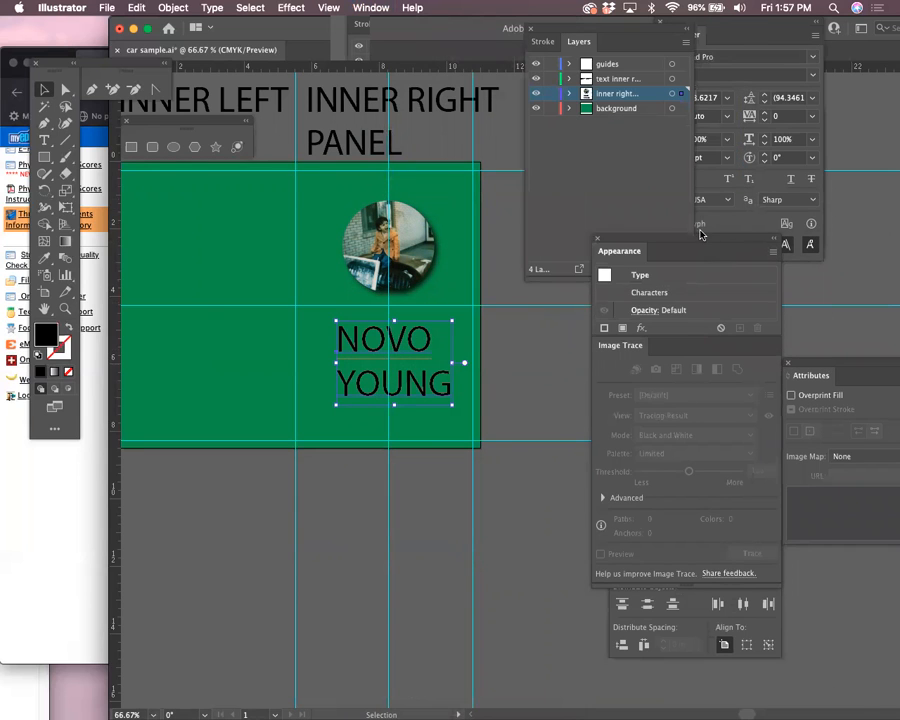
{"action": "mouse_move", "coordinate": [700, 251]}
{"action": "left_mouse_down"}
{"action": "mouse_move", "coordinate": [613, 317]}
{"action": "mouse_move", "coordinate": [672, 322]}
{"action": "left_mouse_up"}
{"action": "left_click_drag", "start_coordinate": [425, 36], "coordinate": [302, 10]}
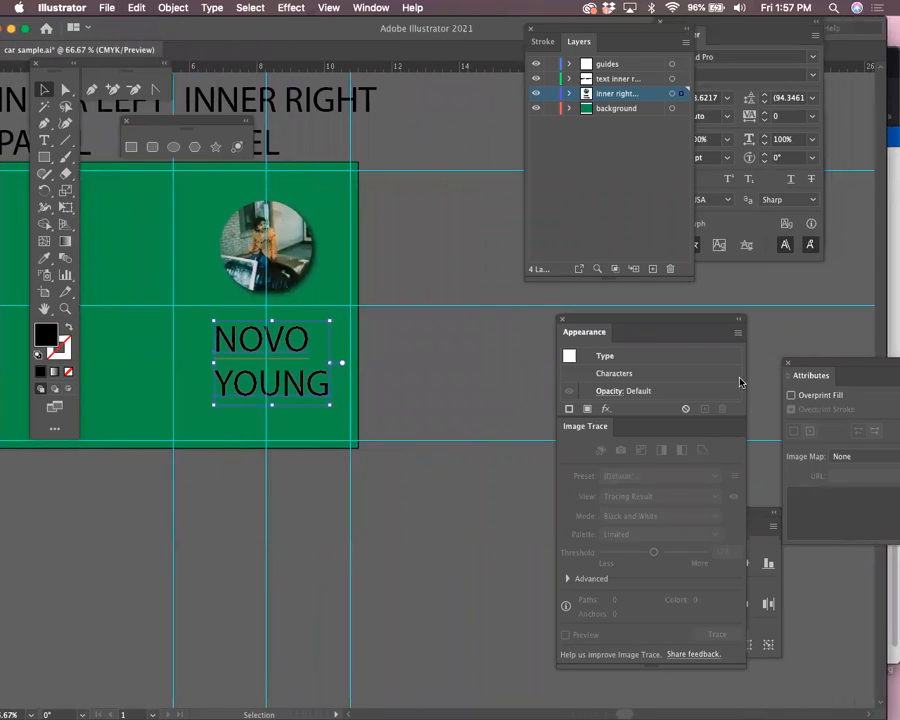
{"action": "left_click_drag", "start_coordinate": [768, 527], "coordinate": [748, 274]}
{"action": "left_click_drag", "start_coordinate": [856, 357], "coordinate": [718, 263]}
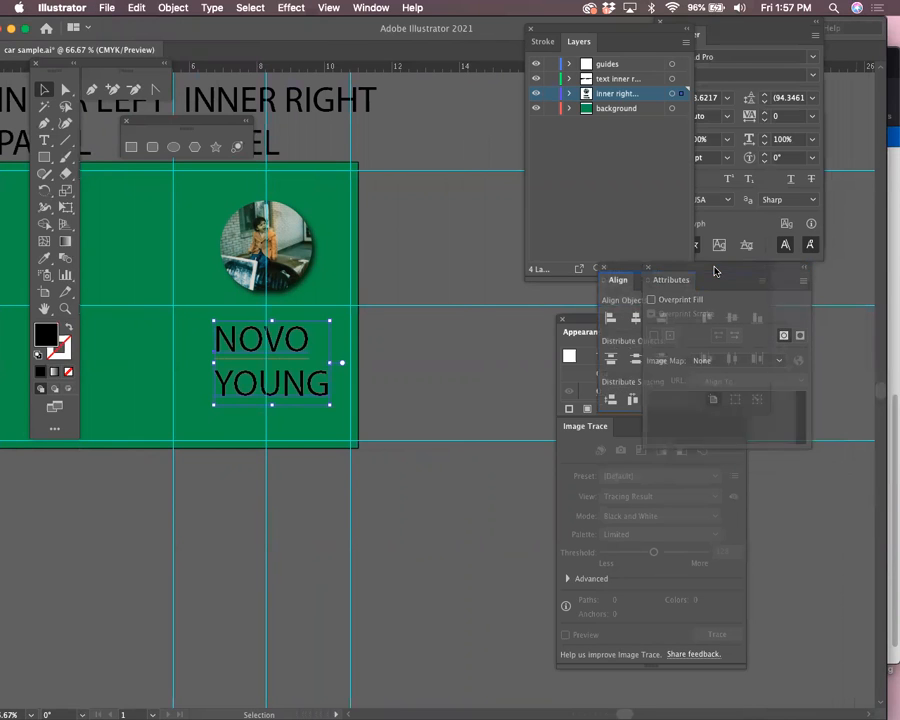
{"action": "left_click", "coordinate": [735, 29]}
{"action": "left_click_drag", "start_coordinate": [291, 40], "coordinate": [440, 30]}
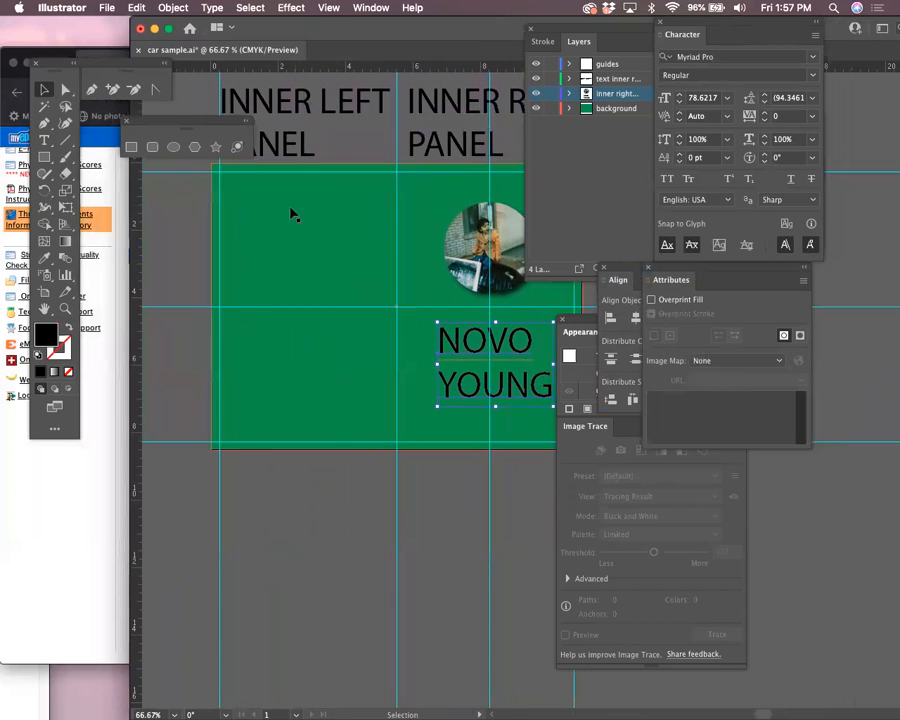
Draw a temporary rectangle over the inner left panel, drop a vertical guide at its centre, then delete it
{"action": "left_click", "coordinate": [269, 257]}
{"action": "left_click", "coordinate": [45, 157]}
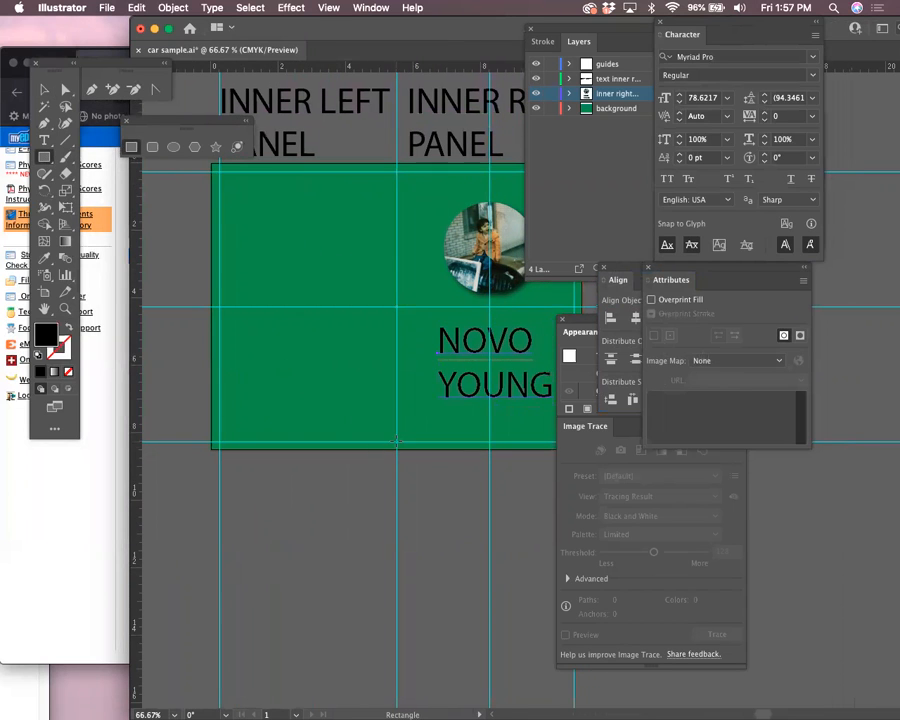
{"action": "left_click_drag", "start_coordinate": [396, 449], "coordinate": [211, 160]}
{"action": "left_click_drag", "start_coordinate": [139, 257], "coordinate": [304, 308]}
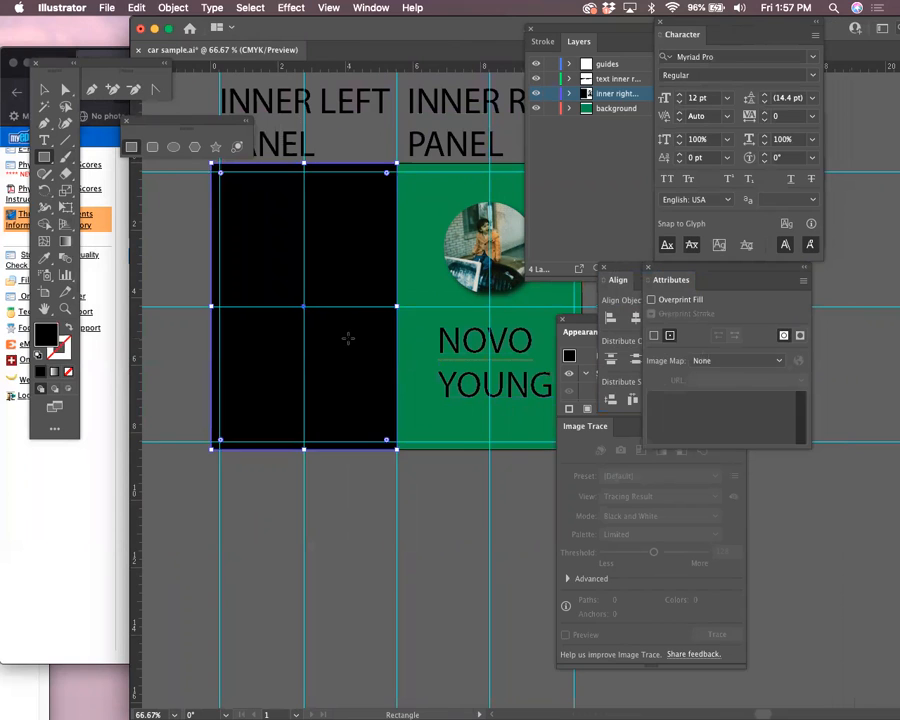
{"action": "key", "text": "Delete"}
Shift the view and zoom in on the circular photo's right edge
{"action": "left_click_drag", "start_coordinate": [388, 277], "coordinate": [280, 335]}
{"action": "left_click", "coordinate": [65, 312]}
{"action": "left_click_drag", "start_coordinate": [486, 215], "coordinate": [413, 266]}
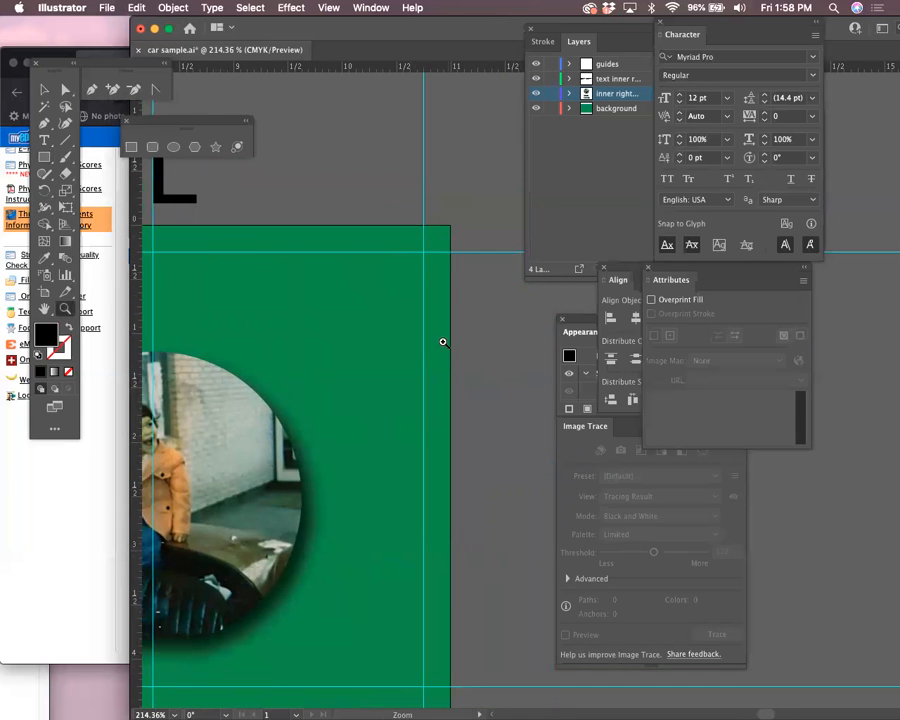
Zoom and pan to inspect the circular photo, zoom back out to the whole inner card, then switch to Firefox
{"action": "key", "text": "super+minus"}
{"action": "key", "text": "super+minus"}
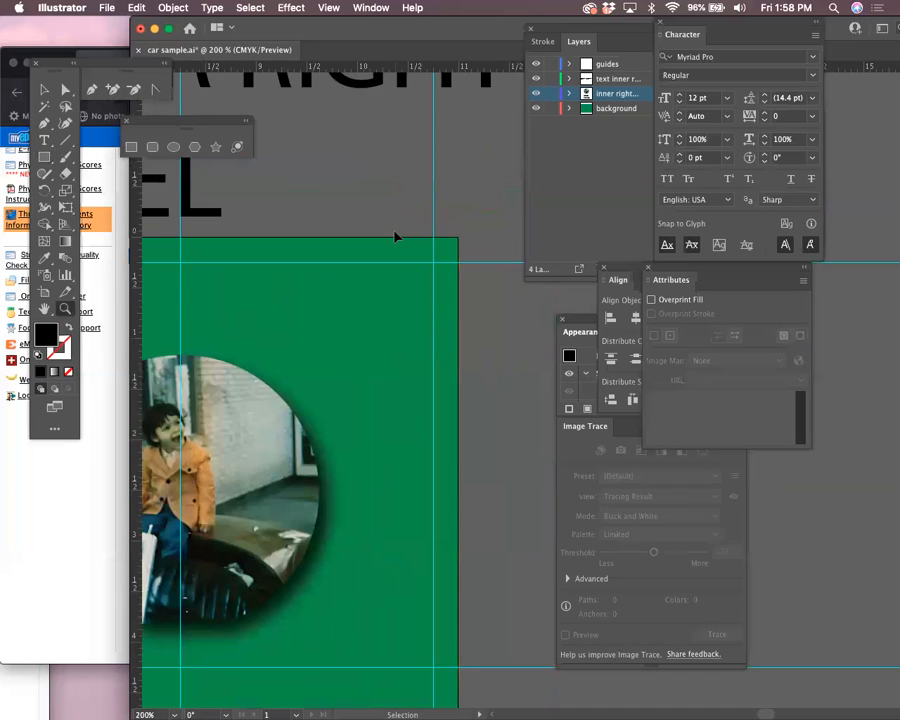
{"action": "key", "text": "super+equal"}
{"action": "key", "text": "super+equal"}
{"action": "left_click_drag", "start_coordinate": [392, 230], "coordinate": [531, 316]}
{"action": "left_click_drag", "start_coordinate": [245, 473], "coordinate": [447, 338]}
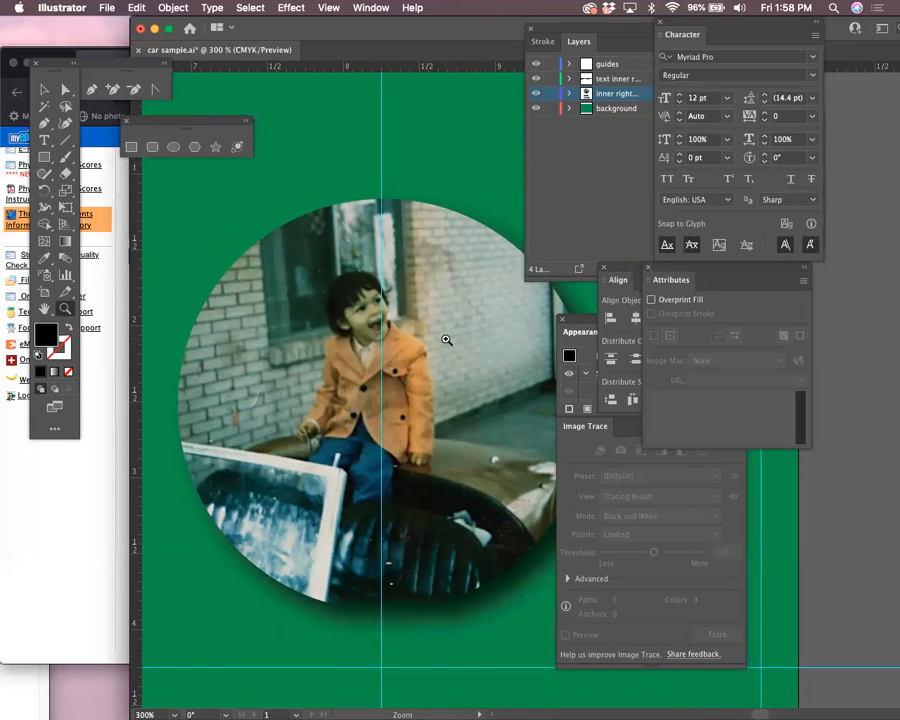
{"action": "scroll", "coordinate": [446, 340], "scroll_direction": "down", "scroll_amount": 6}
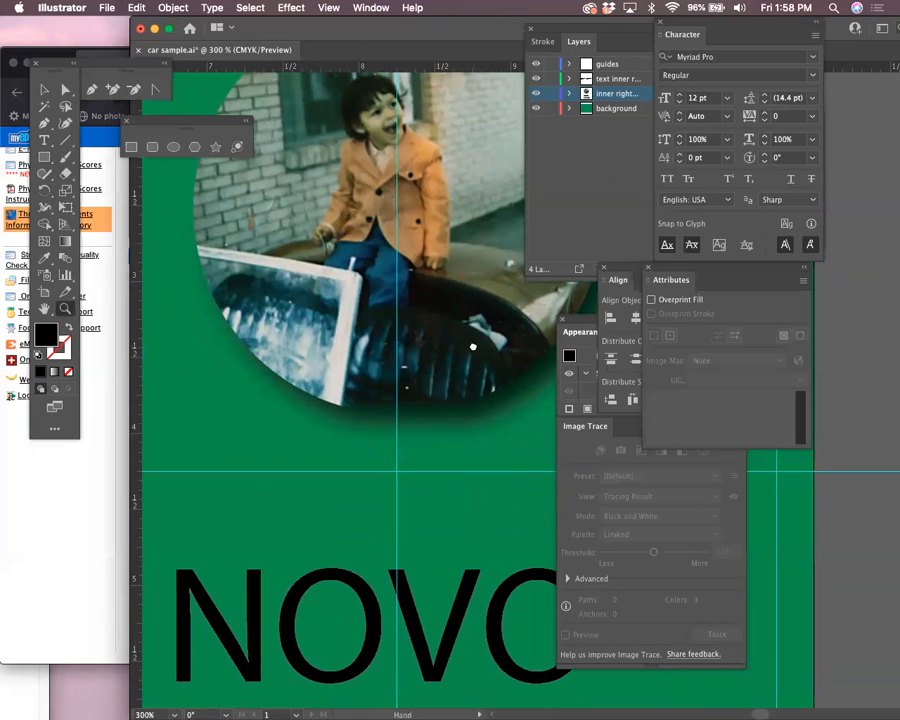
{"action": "key", "text": "super+minus"}
{"action": "key", "text": "super+minus"}
{"action": "key", "text": "super+minus"}
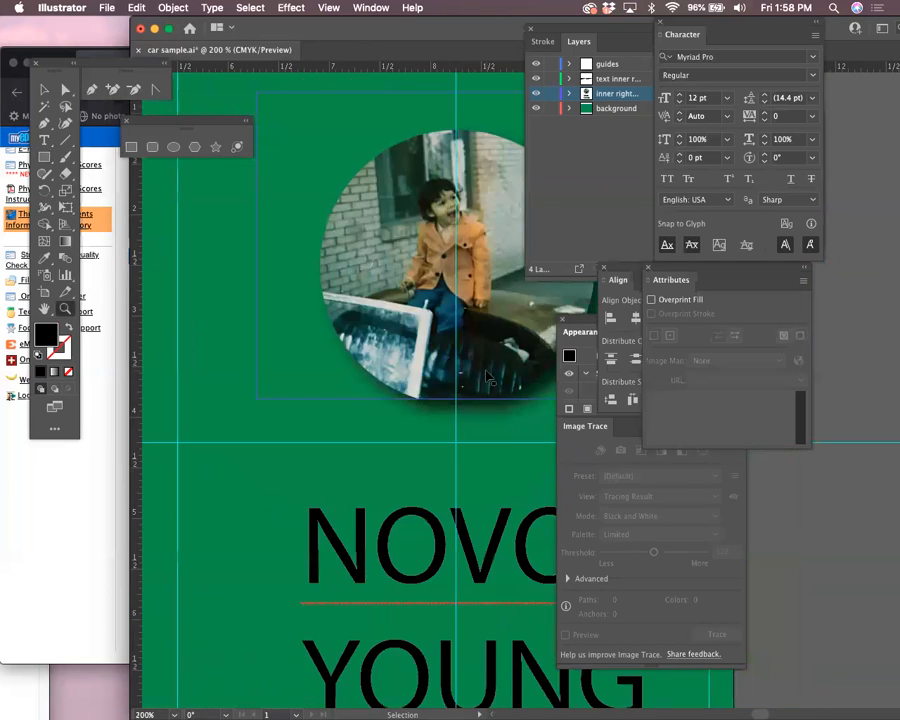
{"action": "left_click_drag", "start_coordinate": [497, 385], "coordinate": [311, 318]}
{"action": "key", "text": "super+minus"}
{"action": "key", "text": "super+minus"}
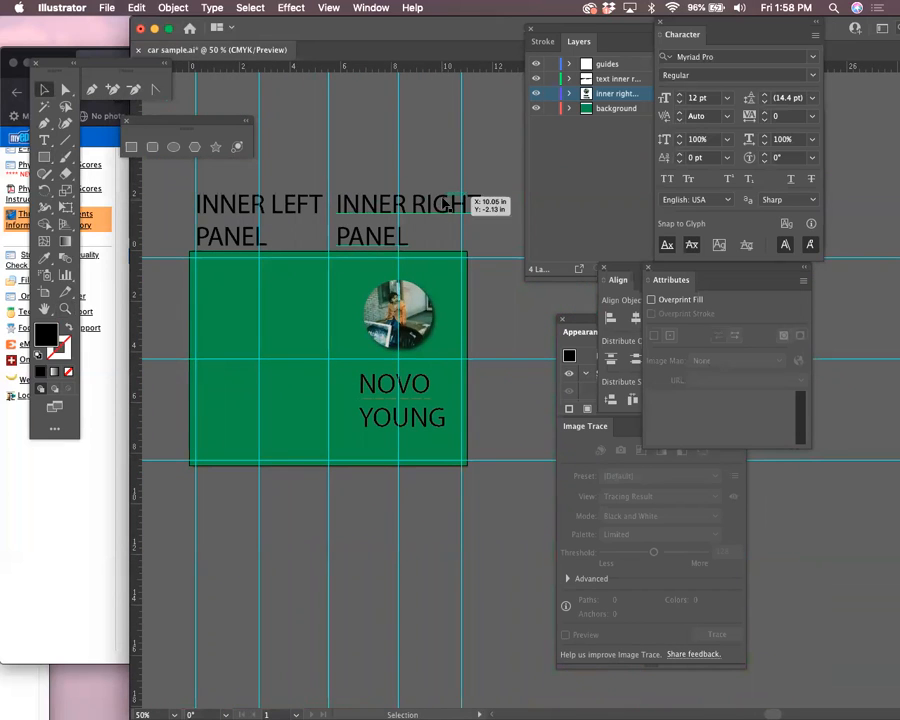
{"action": "left_click", "coordinate": [113, 192]}
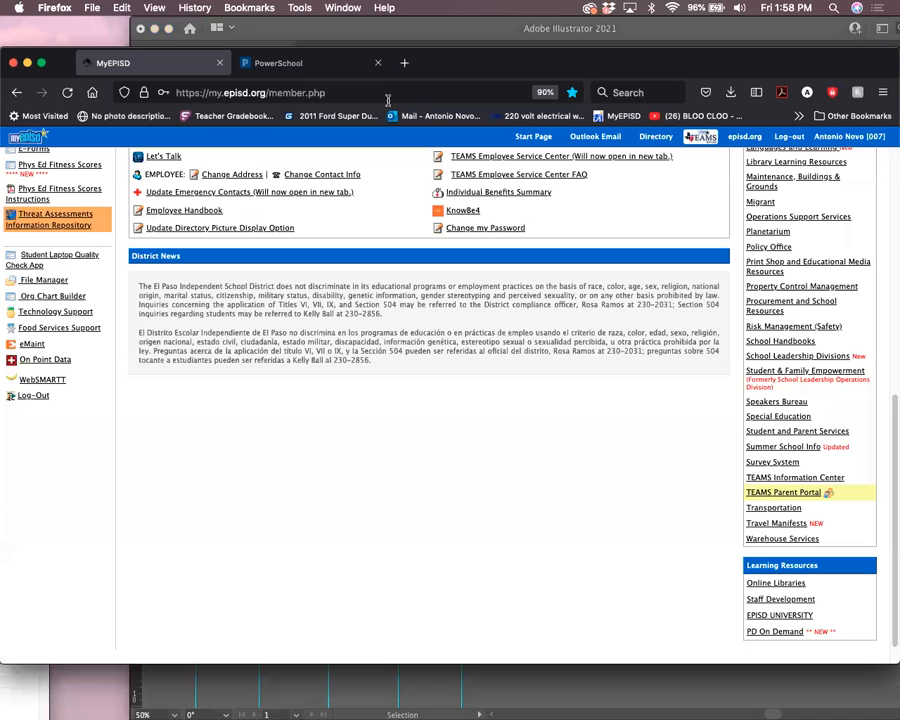
Search the web for '1957 mga' and move the Firefox window up and right
{"action": "left_click", "coordinate": [633, 98]}
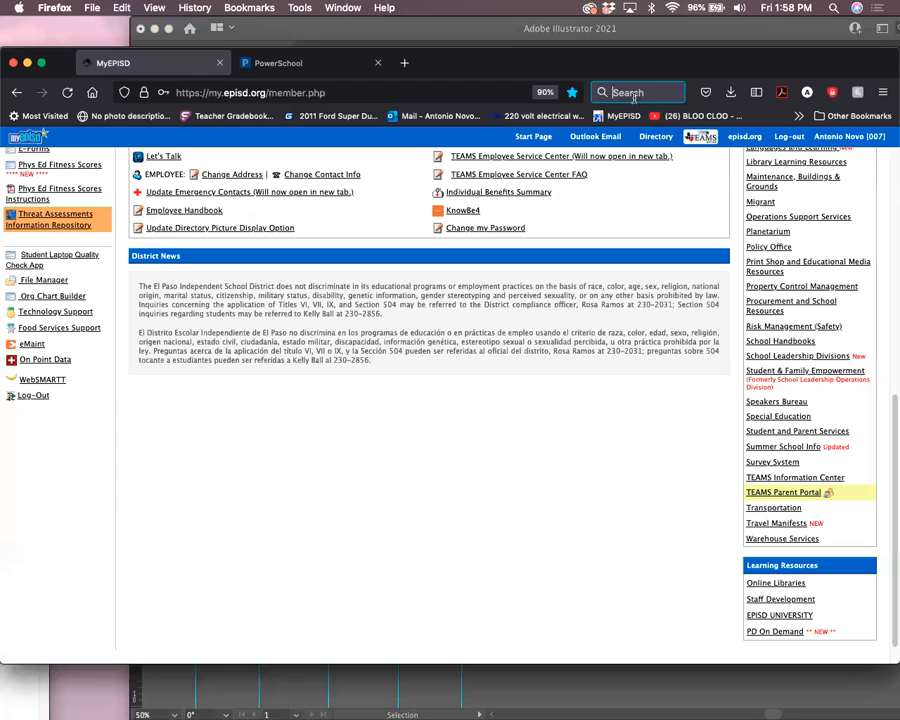
{"action": "type", "text": "1957"}
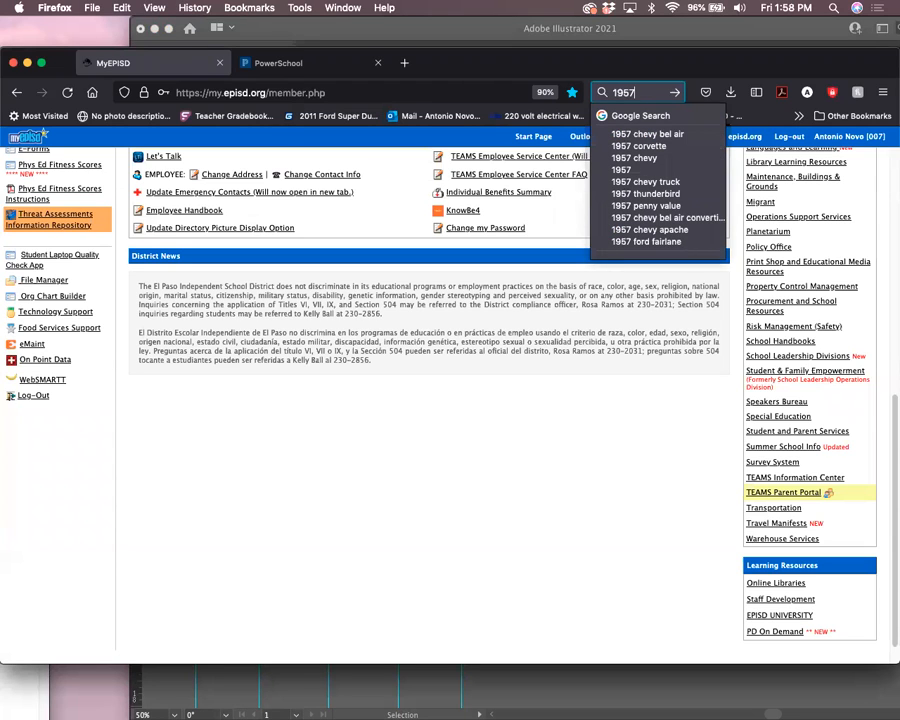
{"action": "type", "text": " mga"}
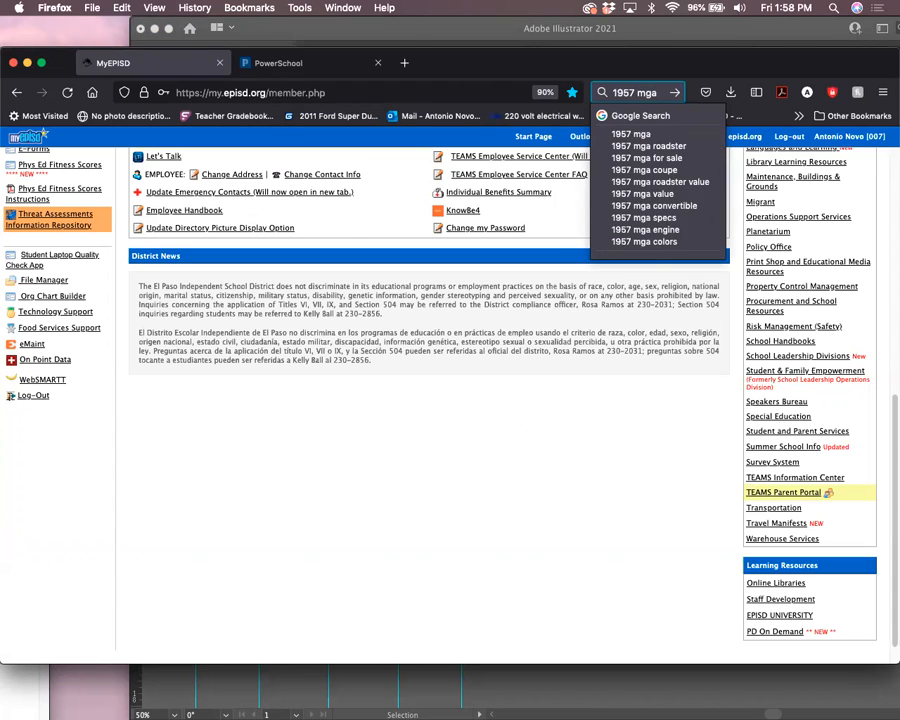
{"action": "key", "text": "Return"}
{"action": "left_click_drag", "start_coordinate": [585, 57], "coordinate": [694, 30]}
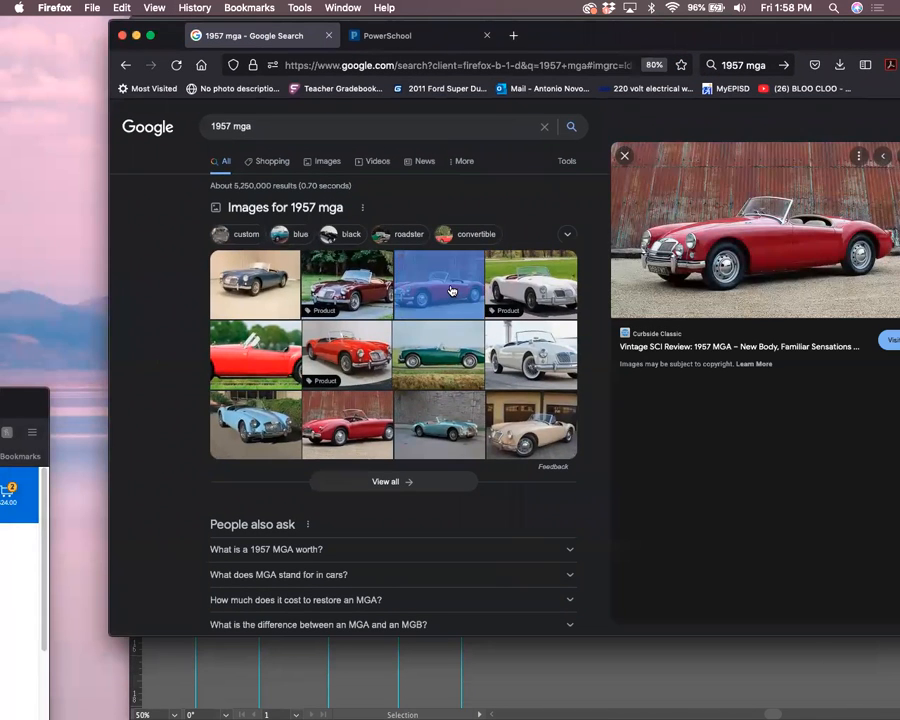
Open the Curbside Classic MGA review, dismiss its popups, view the full-size red MGA photo, and move the browser aside
{"action": "left_click", "coordinate": [742, 262]}
{"action": "left_click_drag", "start_coordinate": [741, 41], "coordinate": [639, 38]}
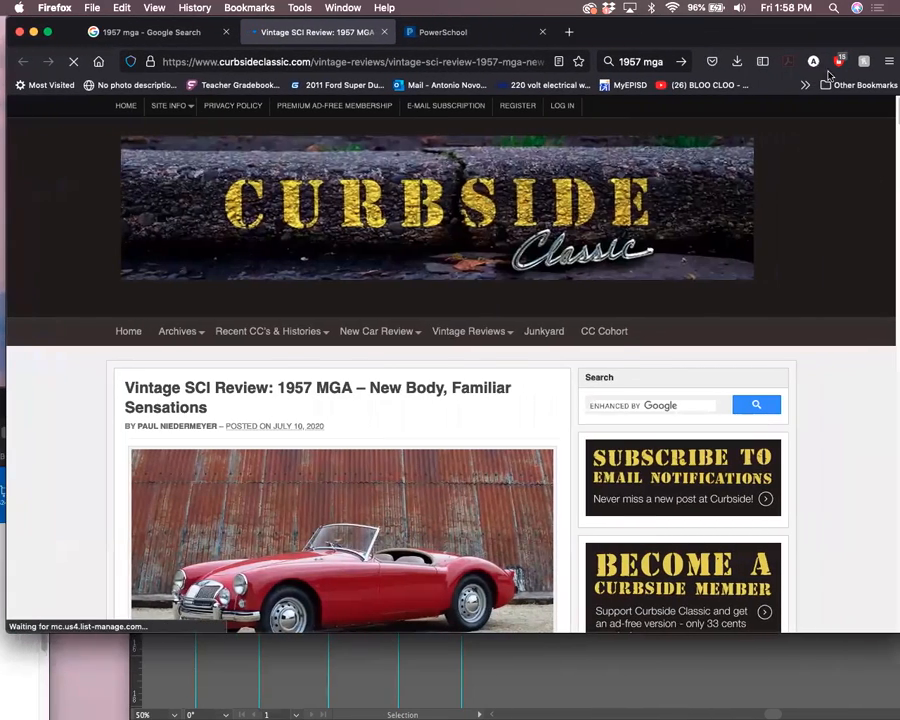
{"action": "left_click_drag", "start_coordinate": [808, 36], "coordinate": [778, 19]}
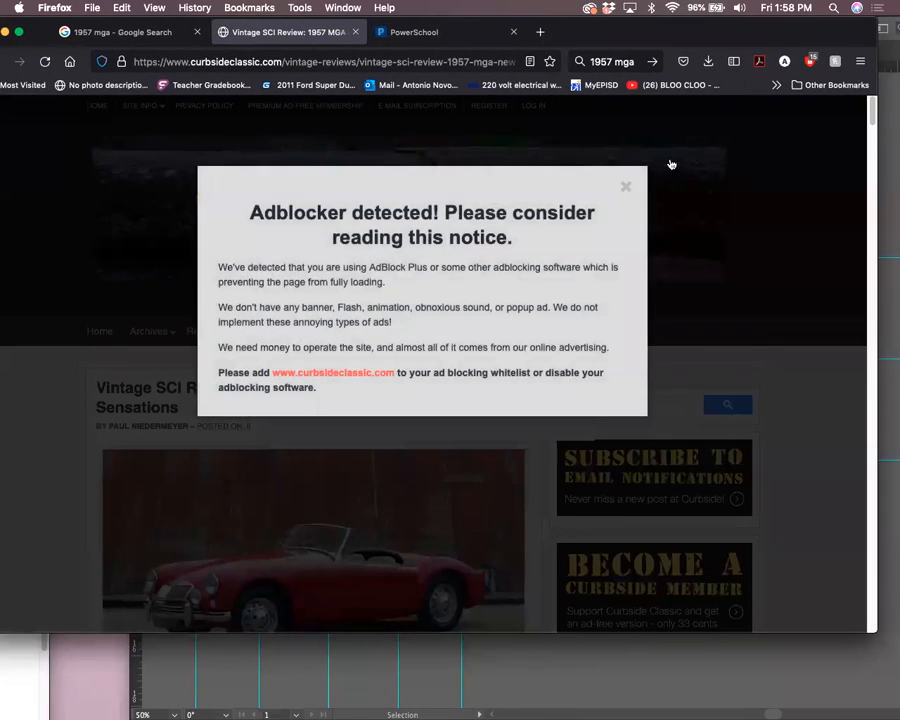
{"action": "left_click", "coordinate": [625, 186]}
{"action": "scroll", "coordinate": [869, 120], "scroll_direction": "down", "scroll_amount": 3}
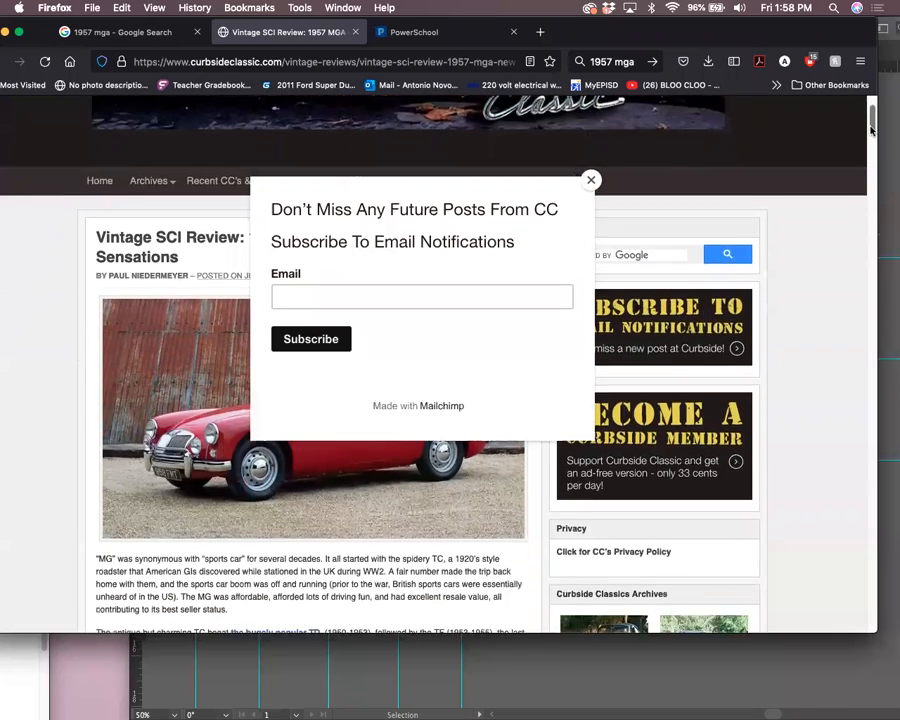
{"action": "scroll", "coordinate": [701, 184], "scroll_direction": "up", "scroll_amount": 1}
{"action": "left_click", "coordinate": [591, 180]}
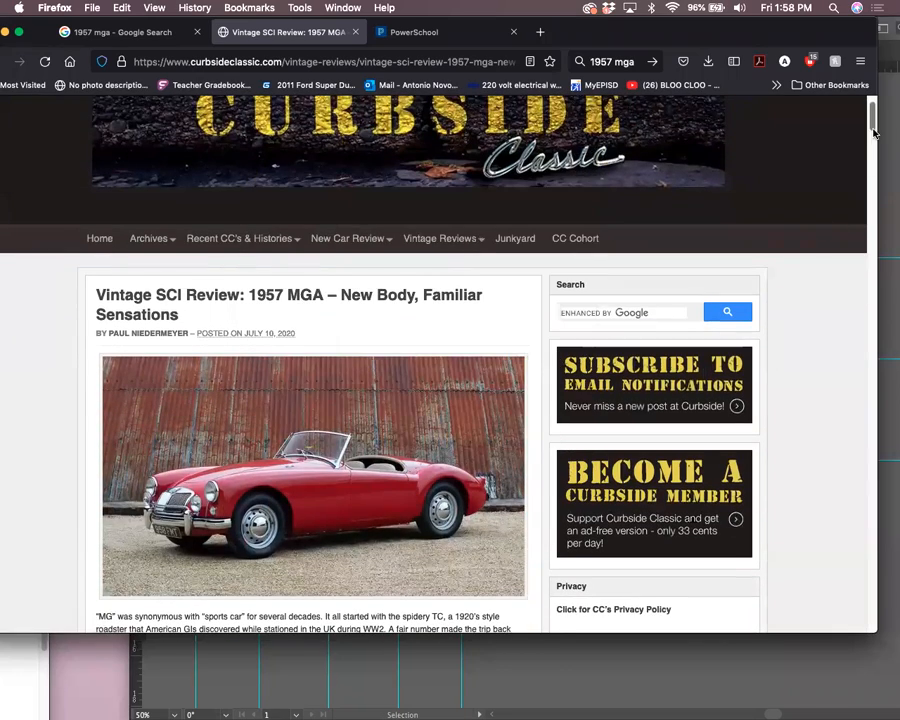
{"action": "scroll", "coordinate": [872, 137], "scroll_direction": "down", "scroll_amount": 3}
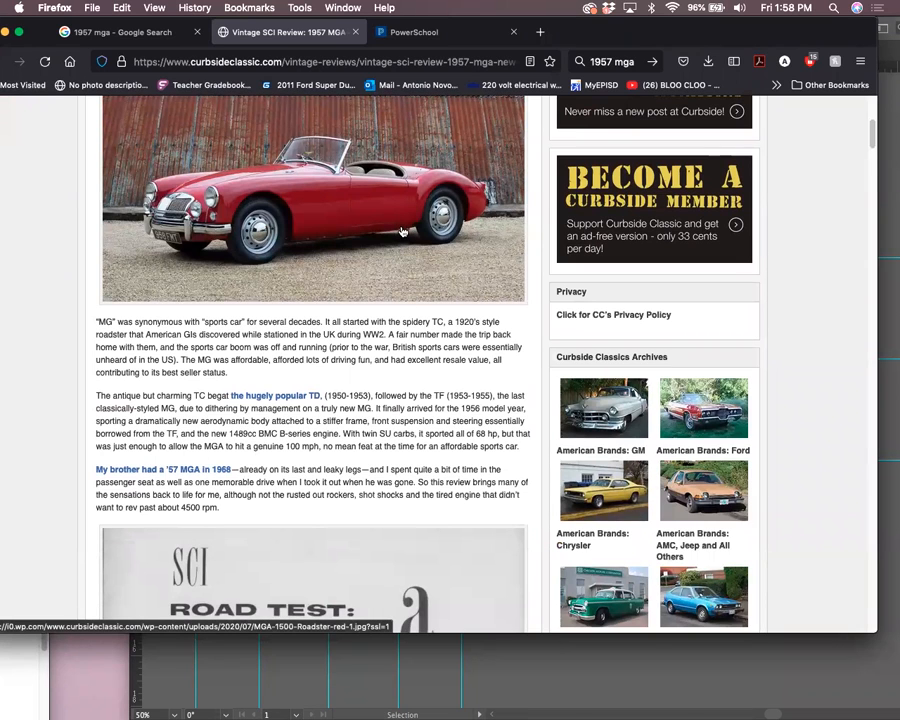
{"action": "left_click", "coordinate": [401, 232]}
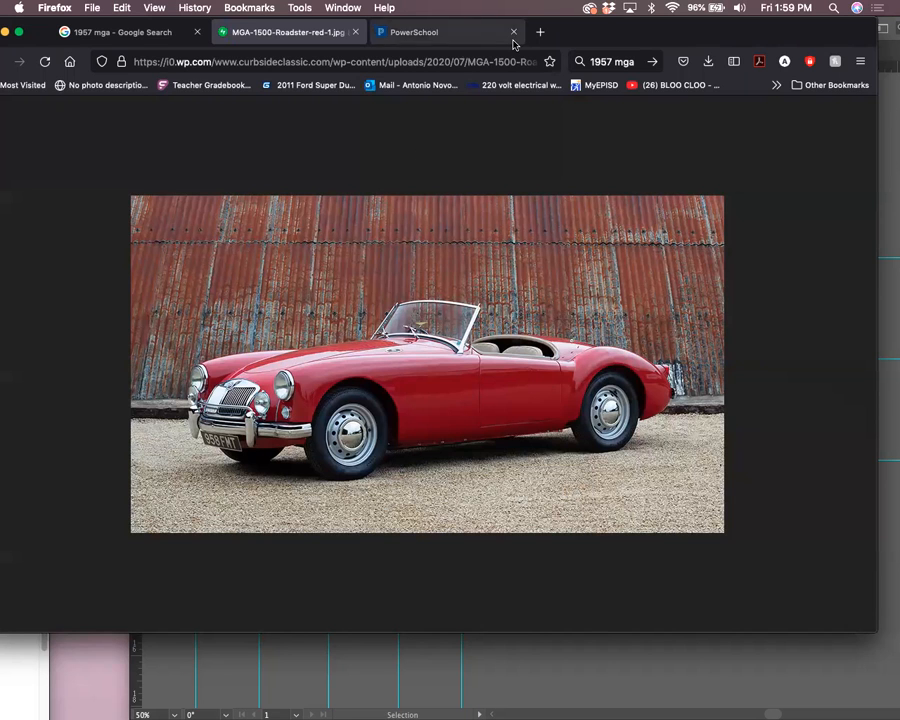
{"action": "left_click_drag", "start_coordinate": [585, 38], "coordinate": [823, 464]}
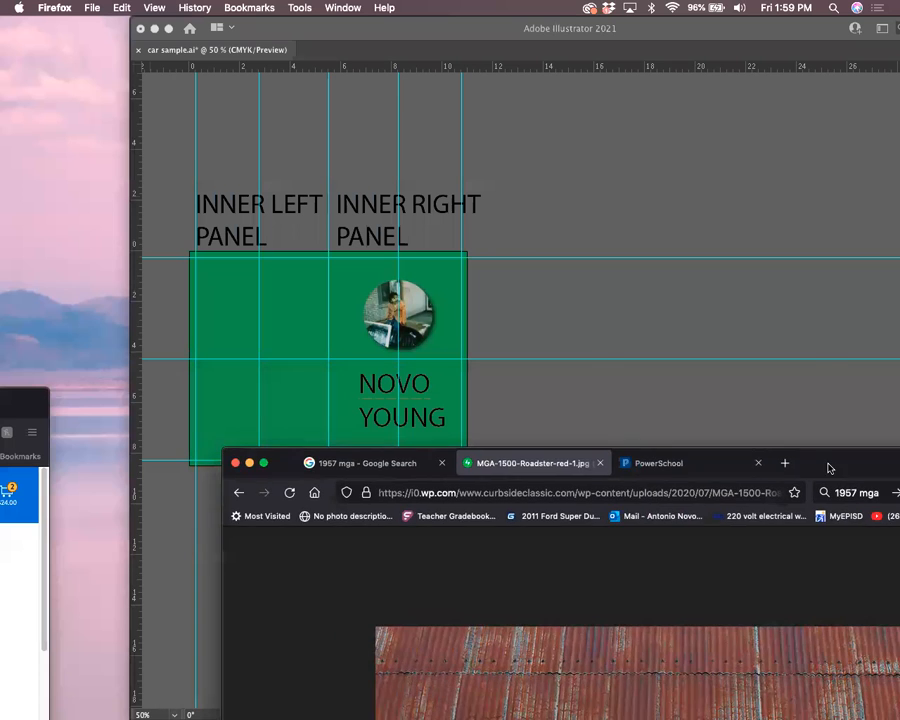
Bring the Illustrator card forward, recentre the view, and save the current document
{"action": "left_click", "coordinate": [478, 222]}
{"action": "key", "text": "super+plus"}
{"action": "key", "text": "super+plus"}
{"action": "left_click_drag", "start_coordinate": [267, 411], "coordinate": [461, 450]}
{"action": "mouse_move", "coordinate": [363, 374]}
{"action": "left_mouse_down"}
{"action": "mouse_move", "coordinate": [463, 407]}
{"action": "mouse_move", "coordinate": [462, 376]}
{"action": "mouse_move", "coordinate": [373, 369]}
{"action": "left_mouse_up"}
{"action": "key", "text": "super+s"}
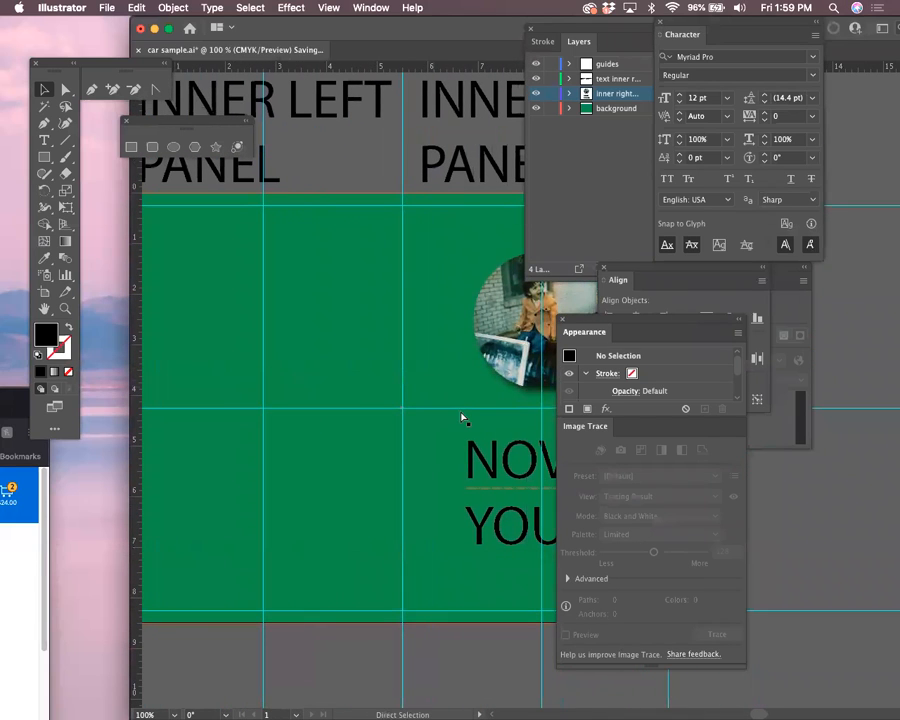
{"action": "left_click", "coordinate": [444, 394]}
{"action": "key", "text": "super+minus"}
{"action": "key", "text": "super+minus"}
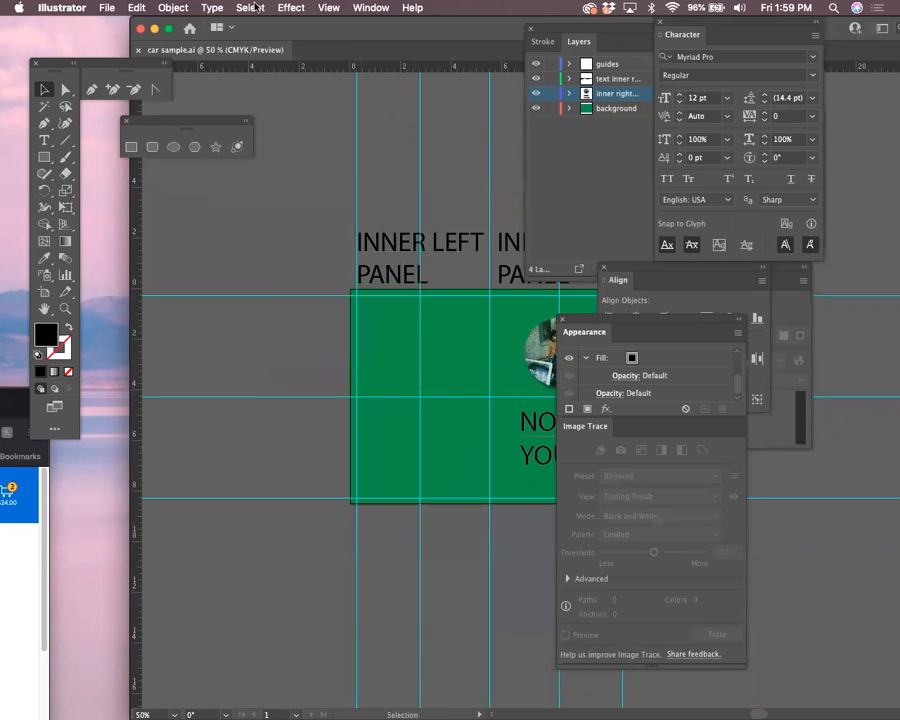
Save the card as inside_card_an.ai in Downloads with default Illustrator Options
{"action": "left_click", "coordinate": [119, 7]}
{"action": "left_click", "coordinate": [158, 137]}
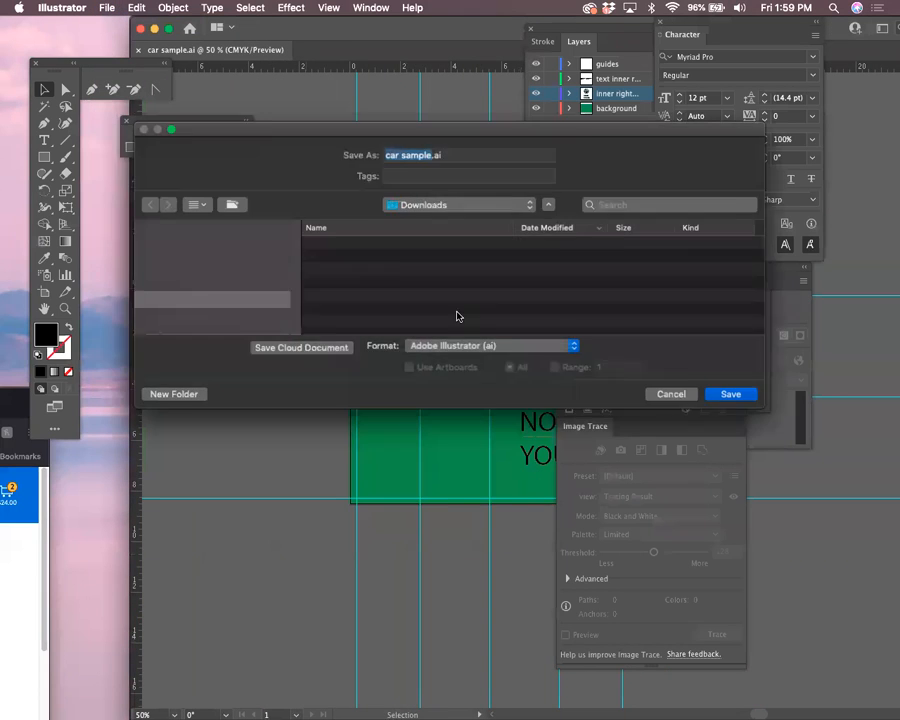
{"action": "left_click", "coordinate": [404, 155]}
{"action": "left_click_drag", "start_coordinate": [433, 152], "coordinate": [366, 149]}
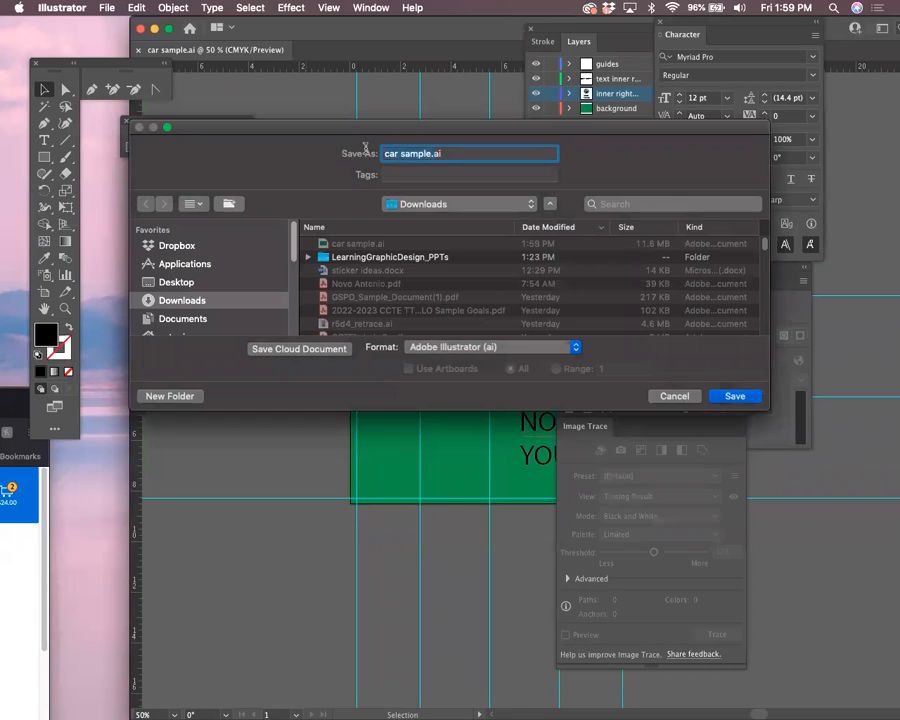
{"action": "type", "text": "inside_"}
{"action": "key", "text": "Return"}
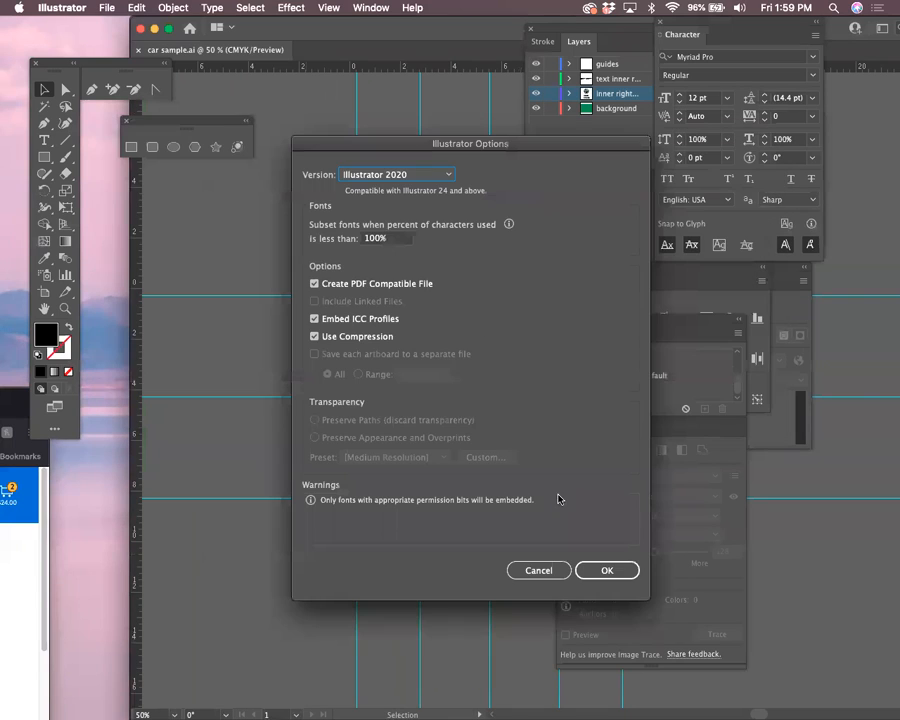
{"action": "left_click", "coordinate": [606, 569]}
{"action": "left_click_drag", "start_coordinate": [400, 41], "coordinate": [277, 40]}
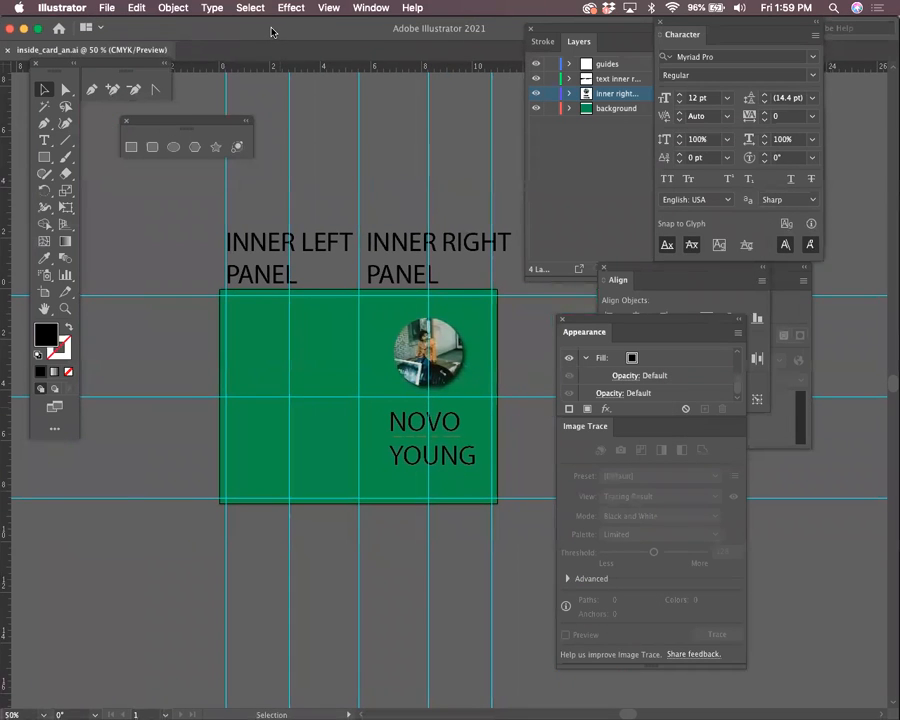
Save a copy named outside_card_an.ai, accepting the default Illustrator Options
{"action": "left_click", "coordinate": [106, 7]}
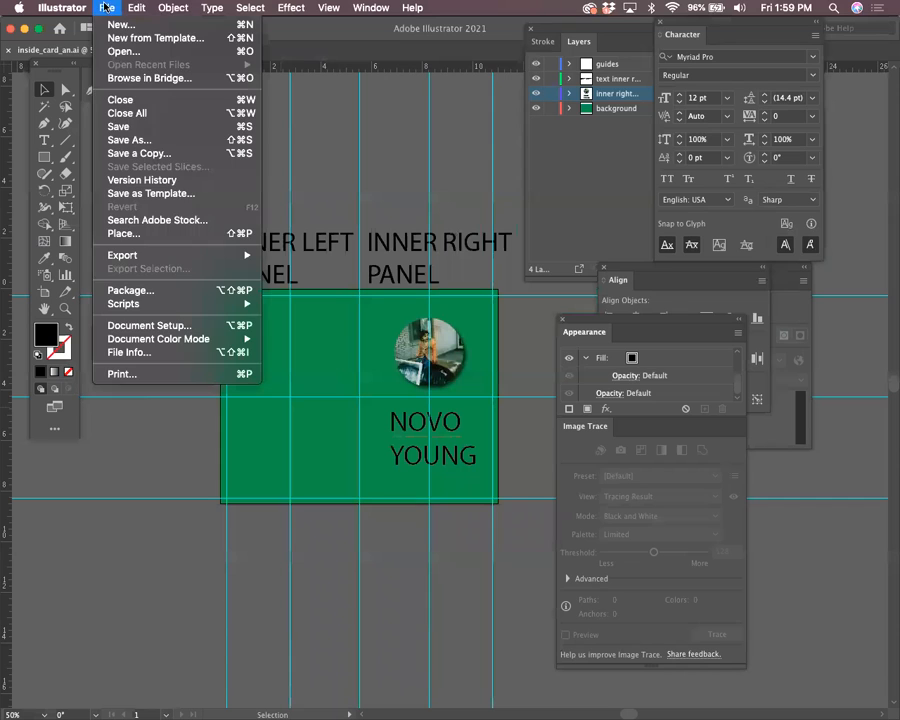
{"action": "left_click", "coordinate": [142, 143]}
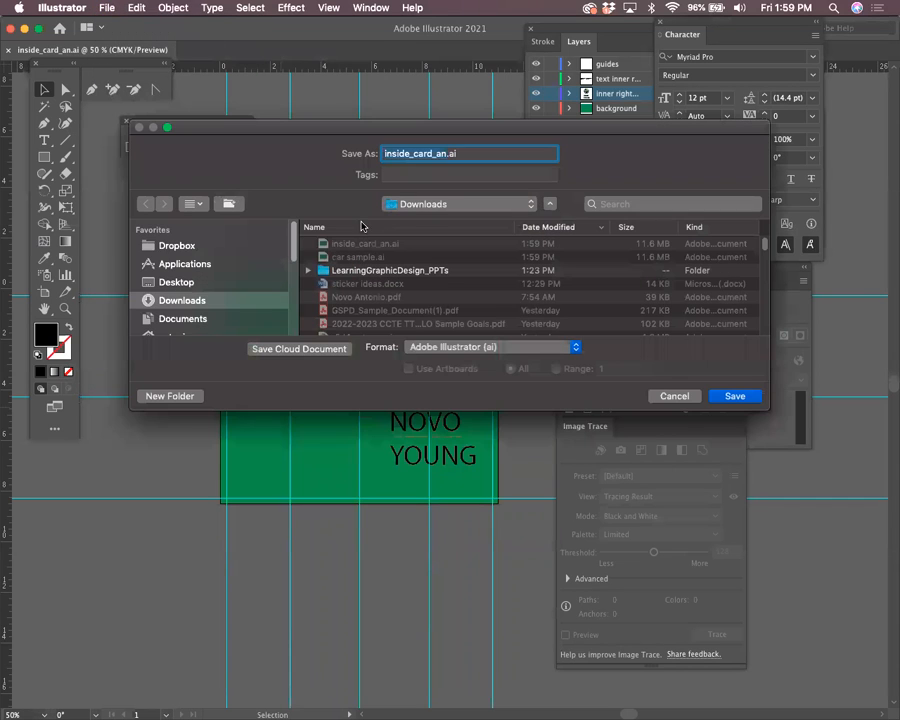
{"action": "left_click", "coordinate": [405, 156]}
{"action": "key", "text": "BackSpace"}
{"action": "key", "text": "BackSpace"}
{"action": "key", "text": "BackSpace"}
{"action": "key", "text": "BackSpace"}
{"action": "key", "text": "BackSpace"}
{"action": "key", "text": "BackSpace"}
{"action": "type", "text": "outside"}
{"action": "key", "text": "Return"}
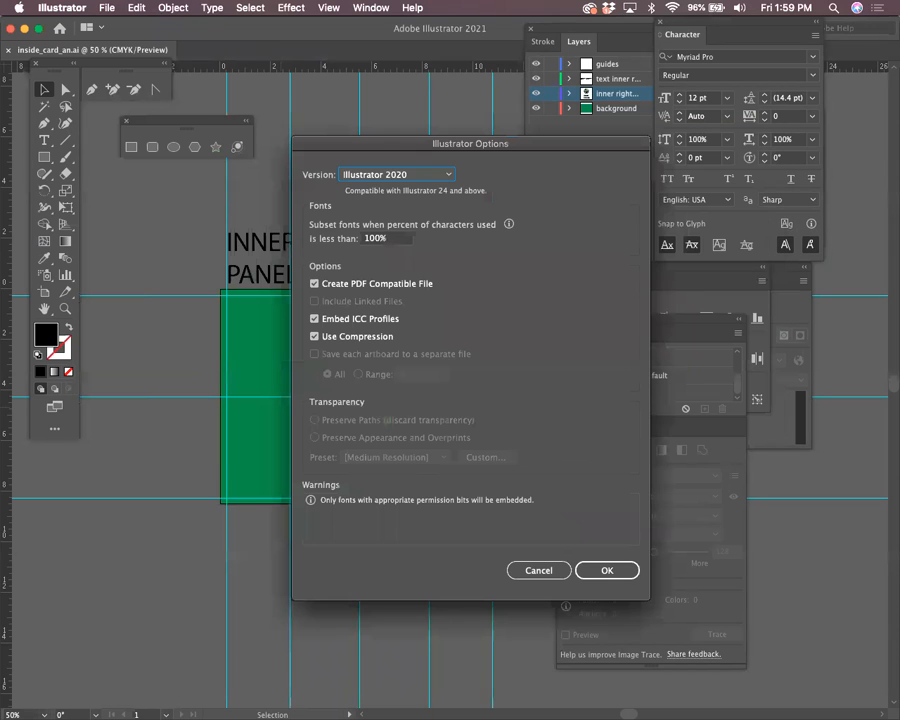
{"action": "left_click", "coordinate": [612, 570]}
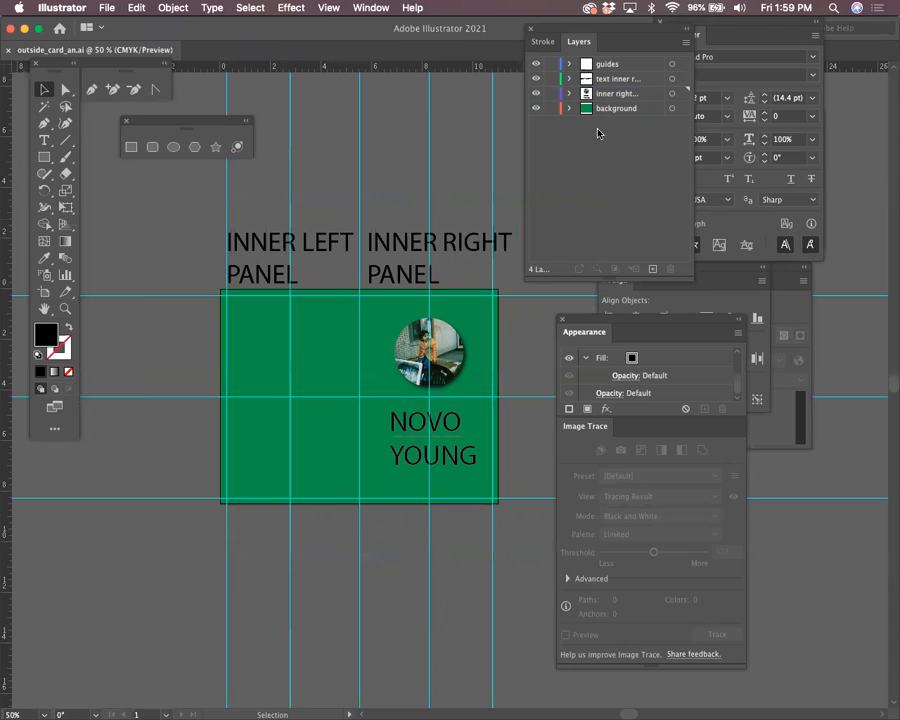
{"action": "left_click", "coordinate": [431, 384]}
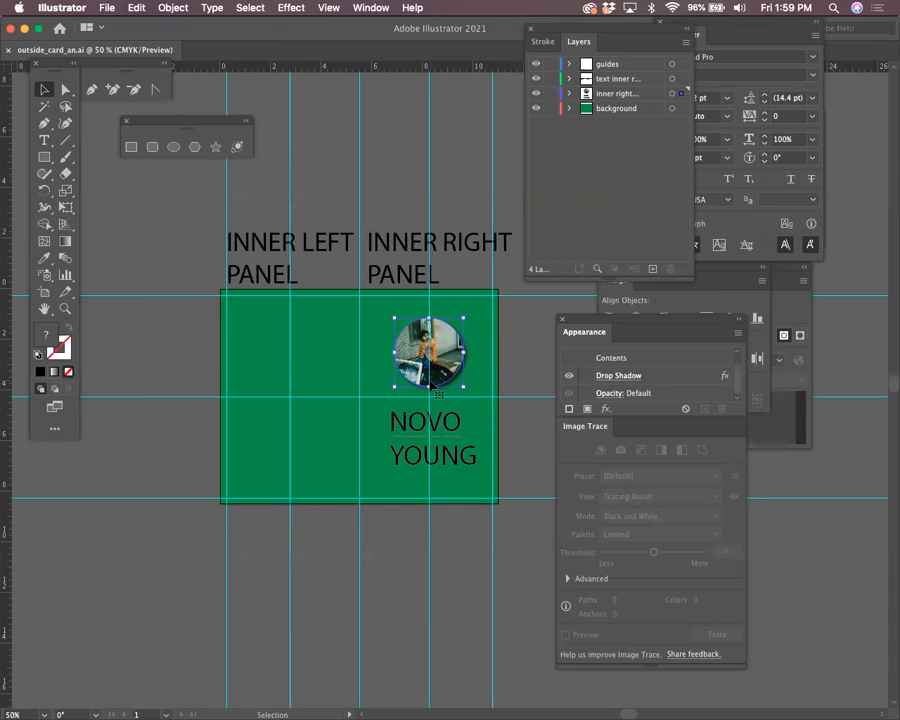
{"action": "key", "text": "Delete"}
{"action": "left_click", "coordinate": [442, 430]}
{"action": "key", "text": "Delete"}
Fill the background rectangle with dark green hex 0F3007
{"action": "left_click", "coordinate": [467, 364]}
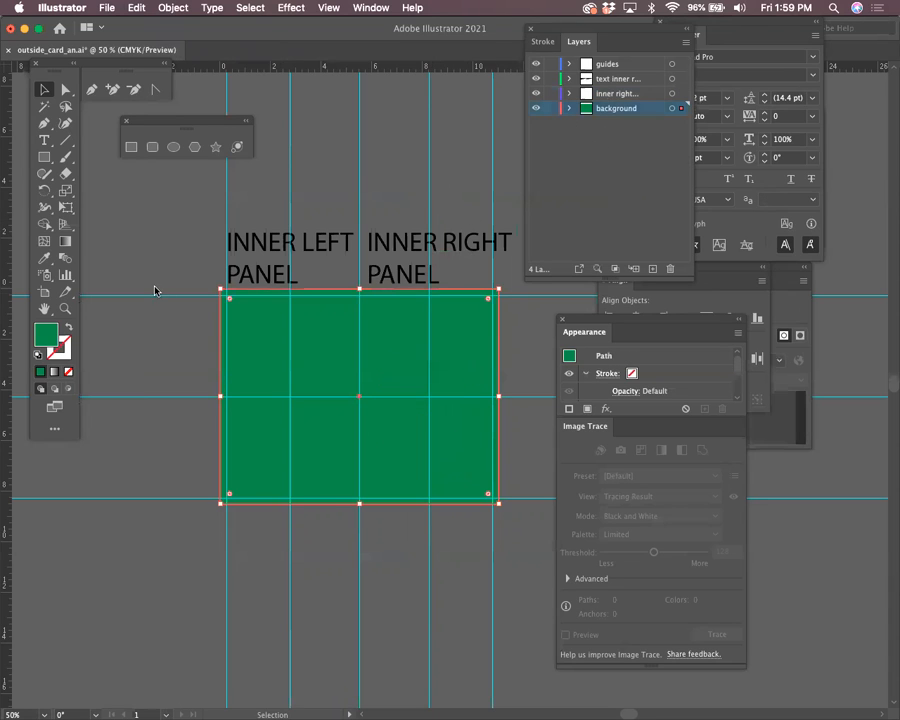
{"action": "double_click", "coordinate": [45, 335]}
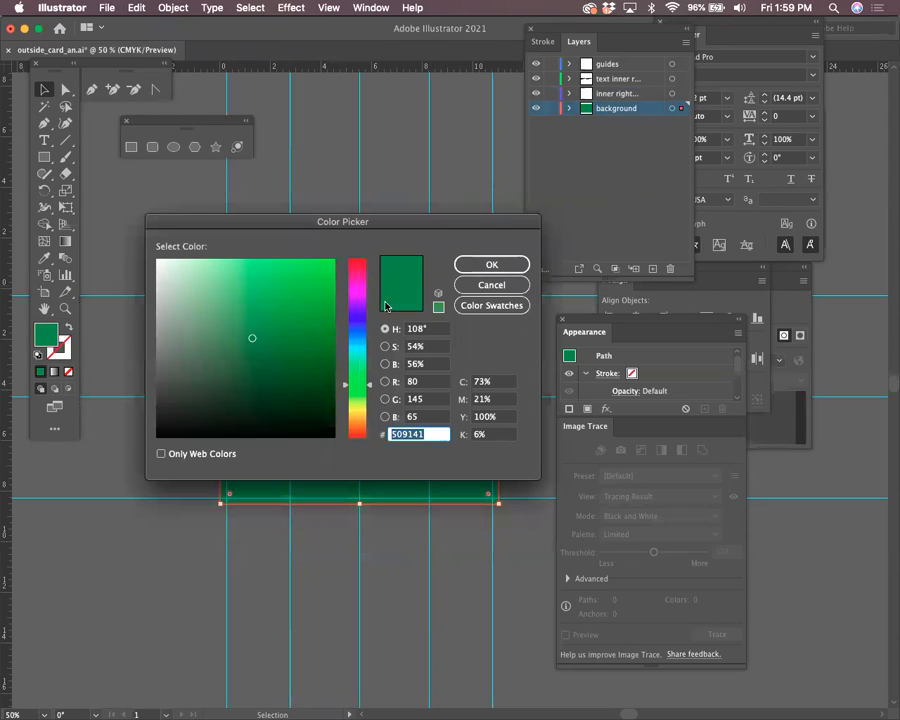
{"action": "type", "text": "0F3007"}
{"action": "left_click", "coordinate": [491, 264]}
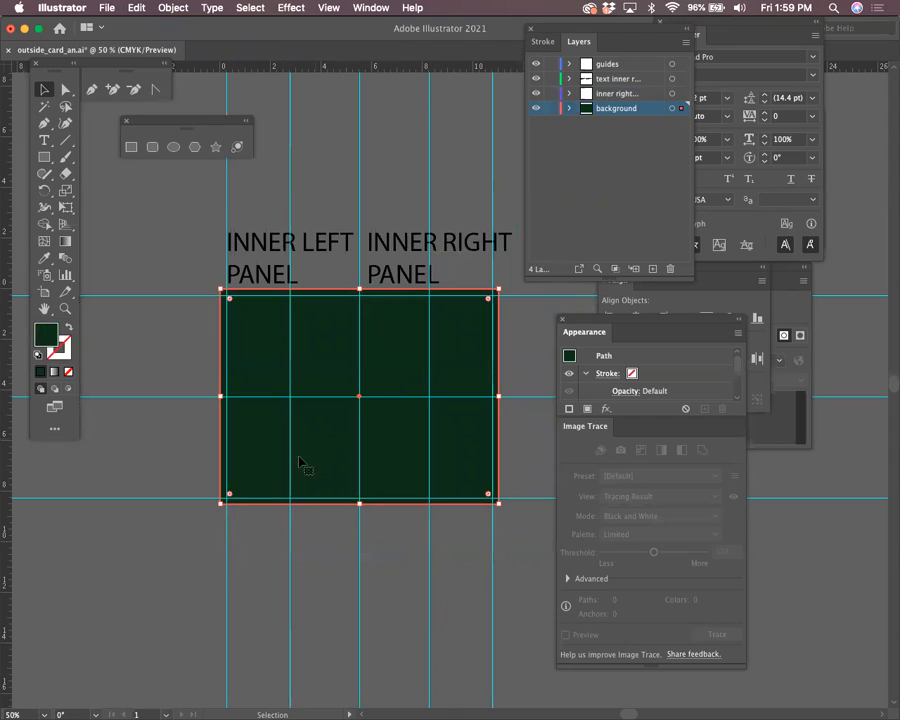
Try a pale fill, undo it to keep the dark green, and start editing the INNER LEFT PANEL label
{"action": "left_click", "coordinate": [44, 157]}
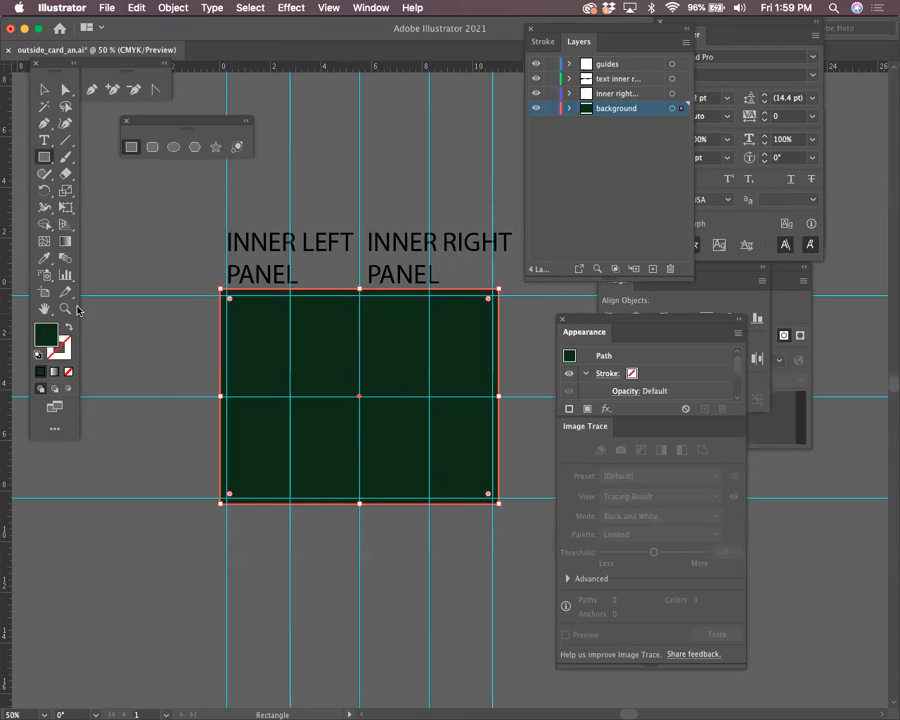
{"action": "double_click", "coordinate": [45, 335]}
{"action": "left_click", "coordinate": [159, 267]}
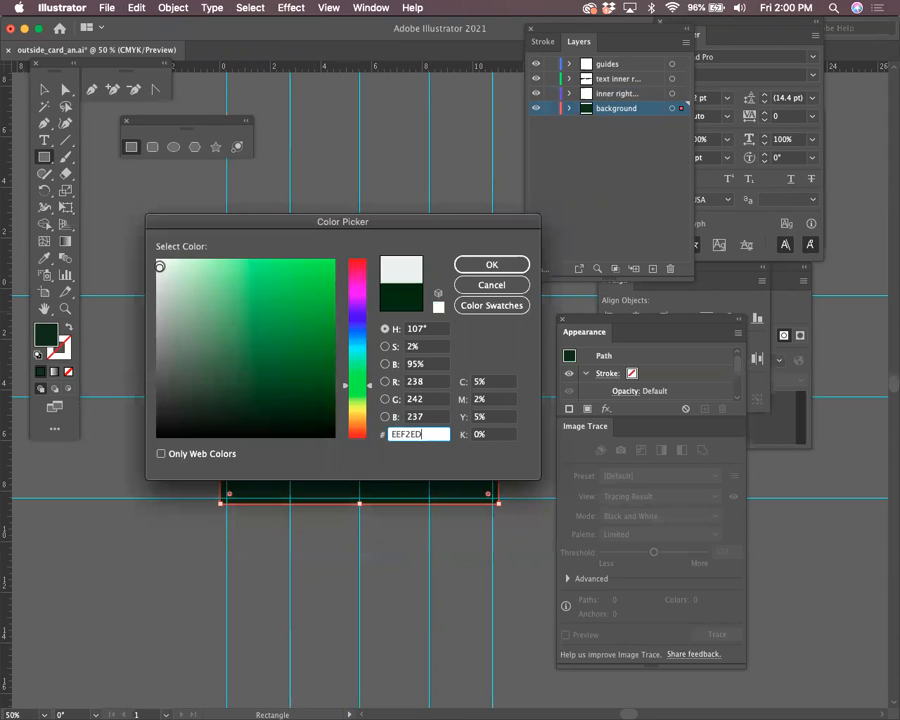
{"action": "key", "text": "Return"}
{"action": "key", "text": "v"}
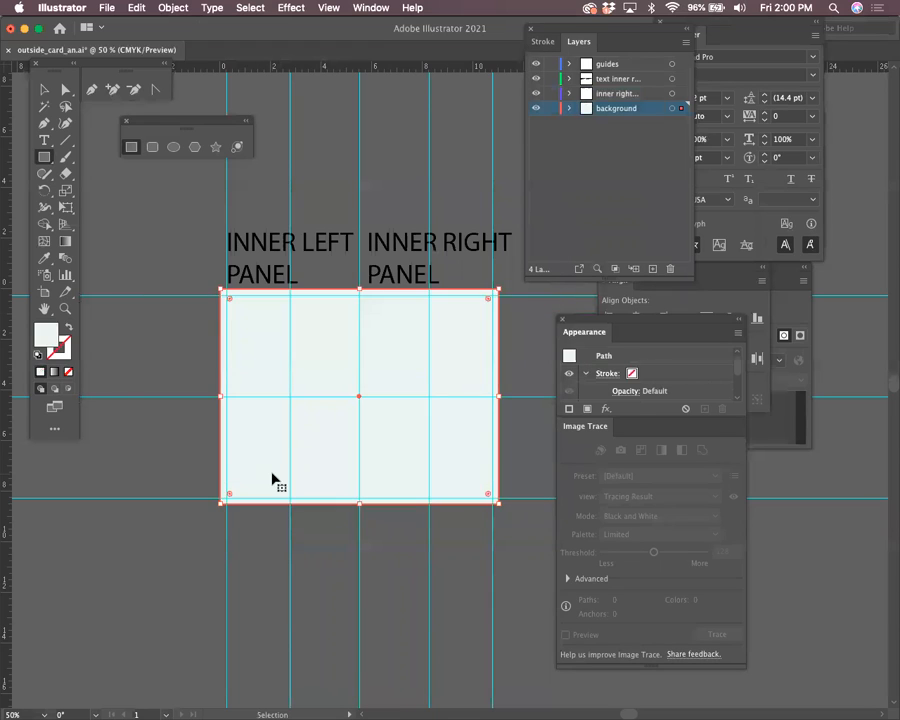
{"action": "key", "text": "super+z"}
{"action": "left_click", "coordinate": [44, 107]}
{"action": "left_click", "coordinate": [45, 90]}
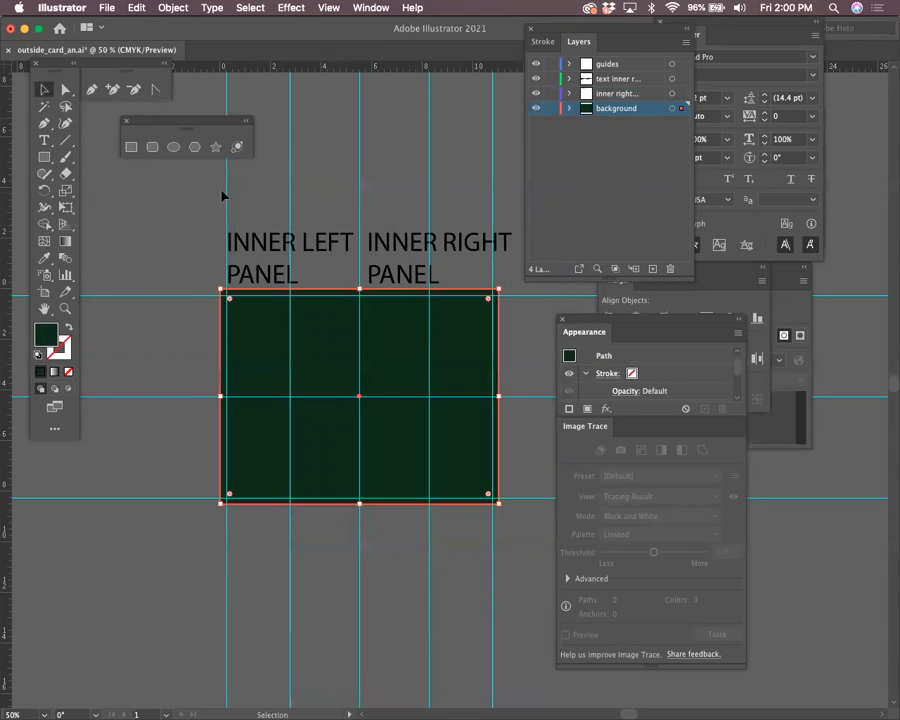
{"action": "double_click", "coordinate": [288, 245]}
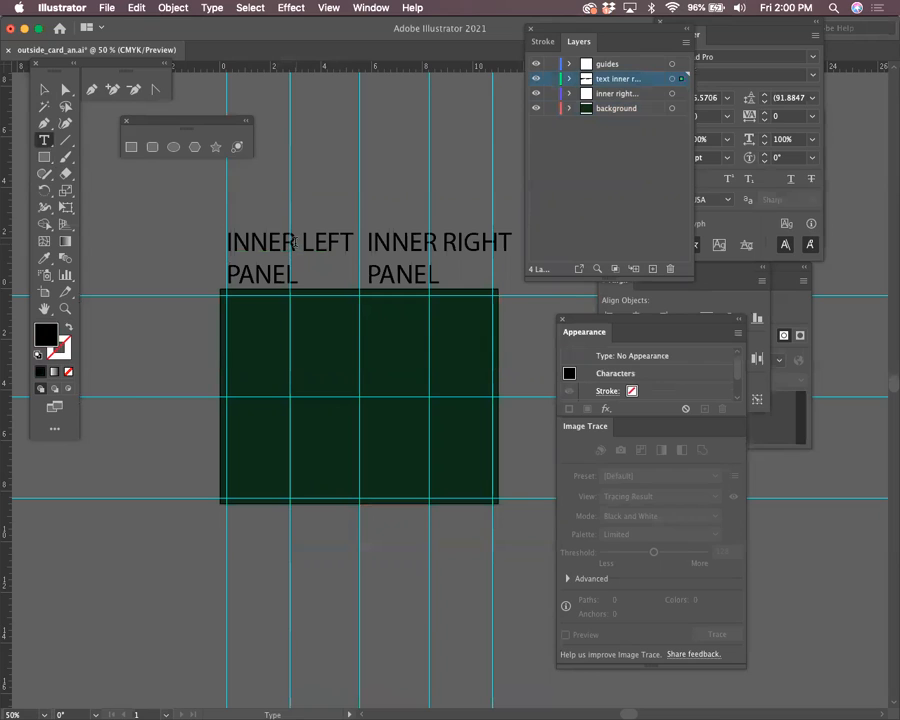
Change the left label to 'outer back' and the right label to 'COVER'
{"action": "left_click_drag", "start_coordinate": [293, 242], "coordinate": [214, 236]}
{"action": "type", "text": "outer back"}
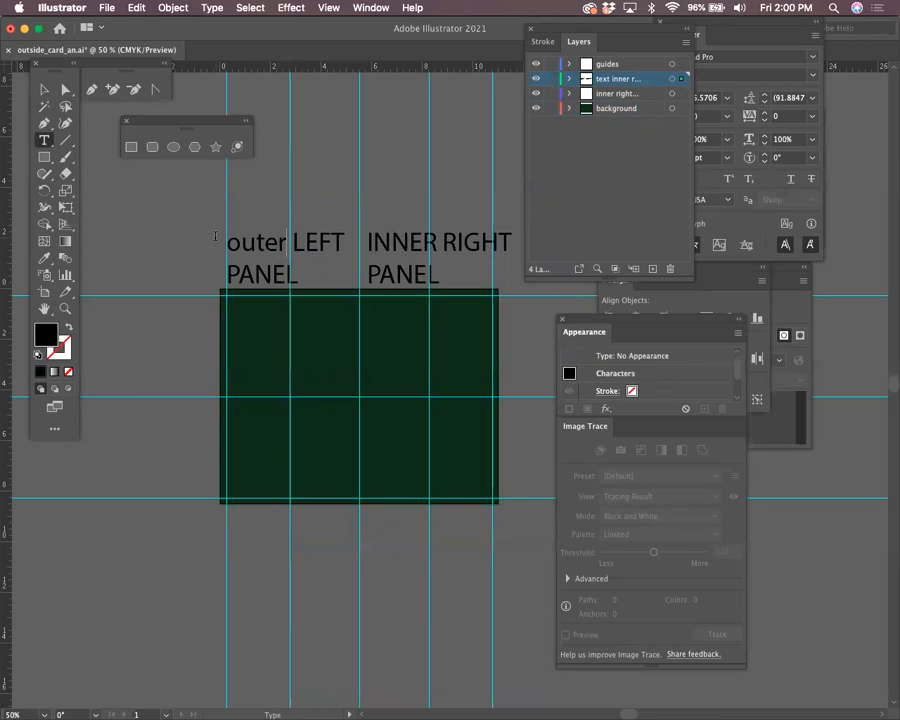
{"action": "key", "text": "Return"}
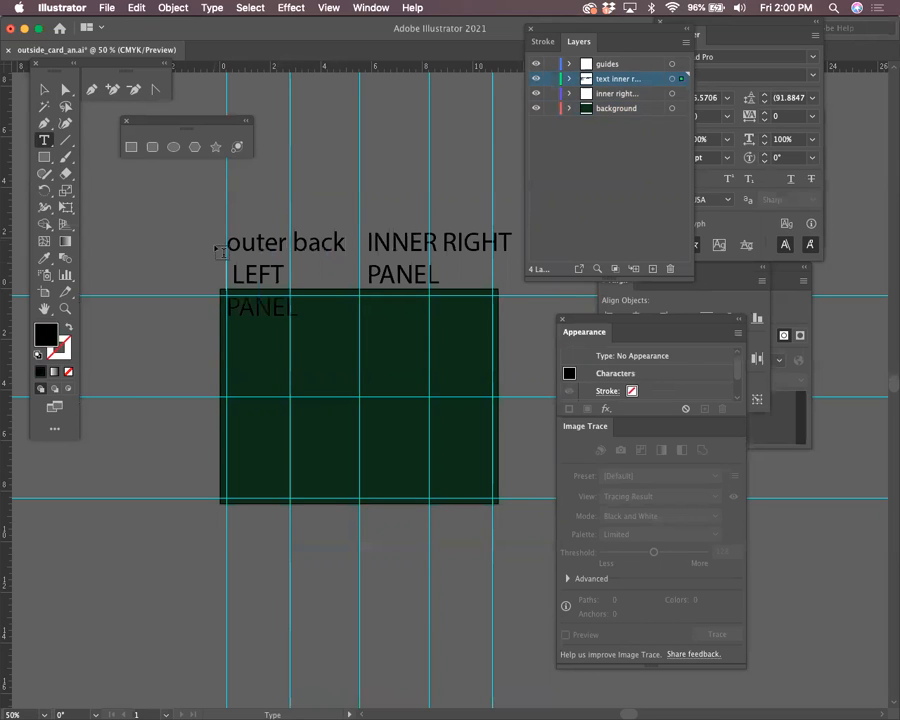
{"action": "left_click_drag", "start_coordinate": [290, 307], "coordinate": [214, 274]}
{"action": "key", "text": "BackSpace"}
{"action": "key", "text": "BackSpace"}
{"action": "left_click_drag", "start_coordinate": [436, 277], "coordinate": [367, 243]}
{"action": "type", "text": "COVER"}
Move the COVER and outer back labels down toward the background and save the file
{"action": "left_click", "coordinate": [44, 89]}
{"action": "left_click_drag", "start_coordinate": [405, 226], "coordinate": [426, 249]}
{"action": "left_click_drag", "start_coordinate": [316, 258], "coordinate": [318, 272]}
{"action": "left_click", "coordinate": [398, 264]}
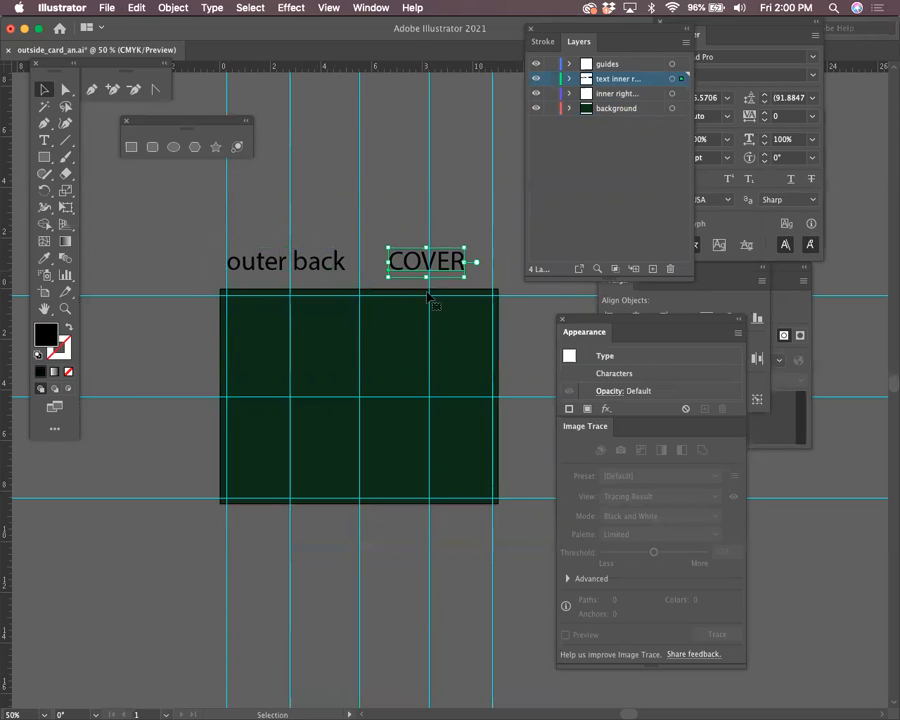
{"action": "left_click", "coordinate": [446, 407]}
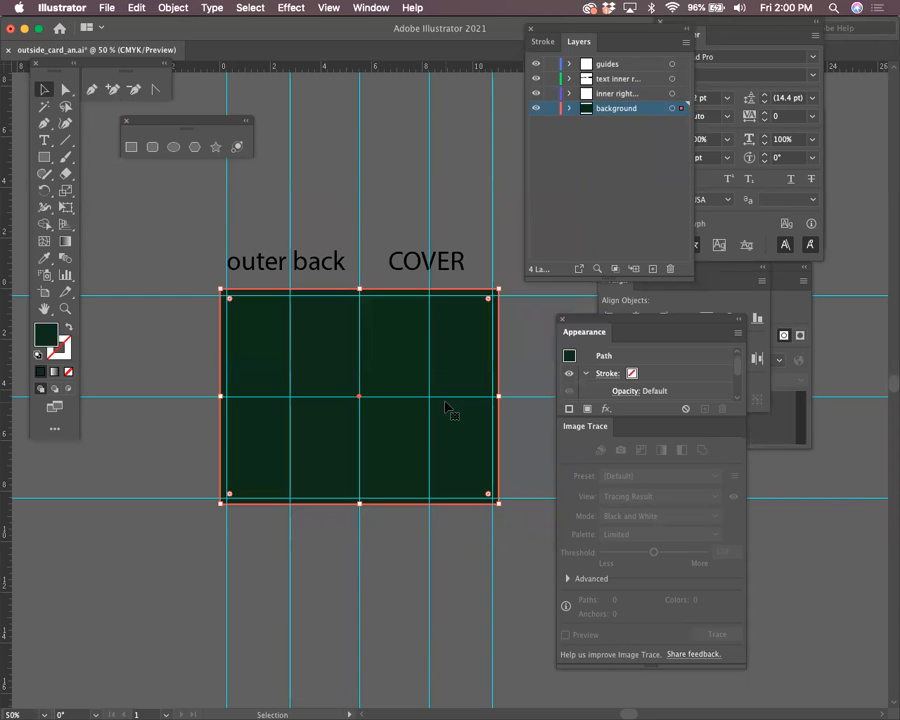
{"action": "key", "text": "super+s"}
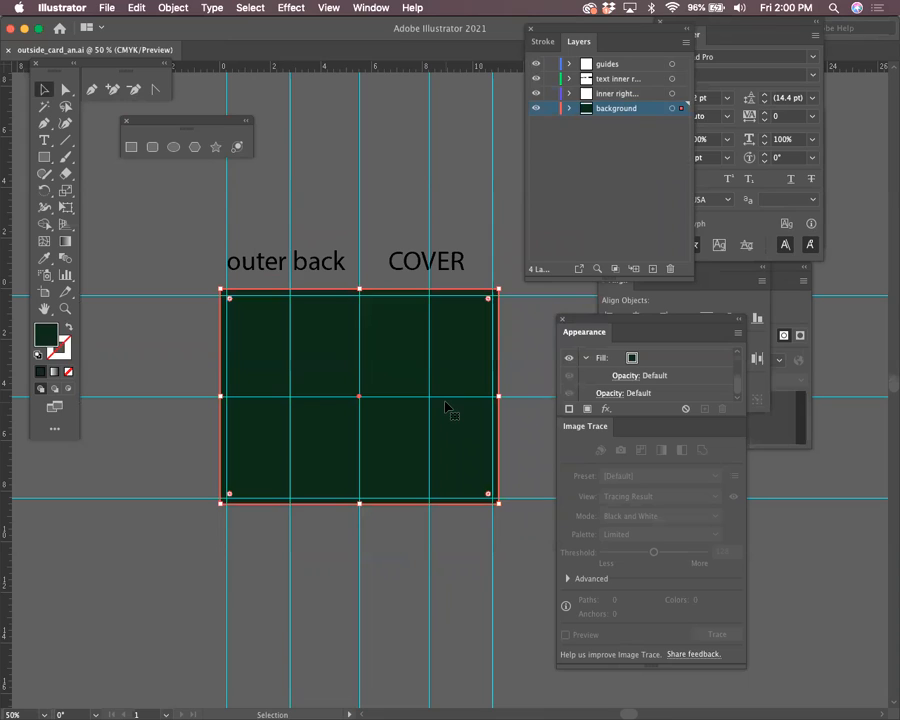